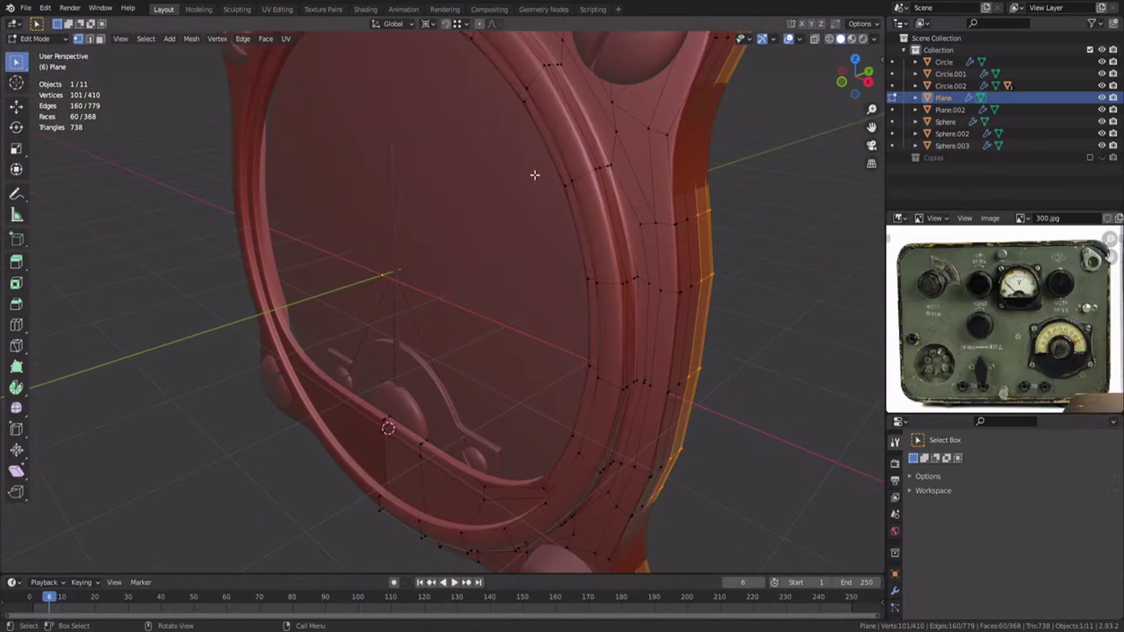
- Grow the selection across the dial housing's outer flange and turn off the Subdivision modifier's viewport display
key(ctrl+KP_Add)
key(KP_1)
click(895, 591)
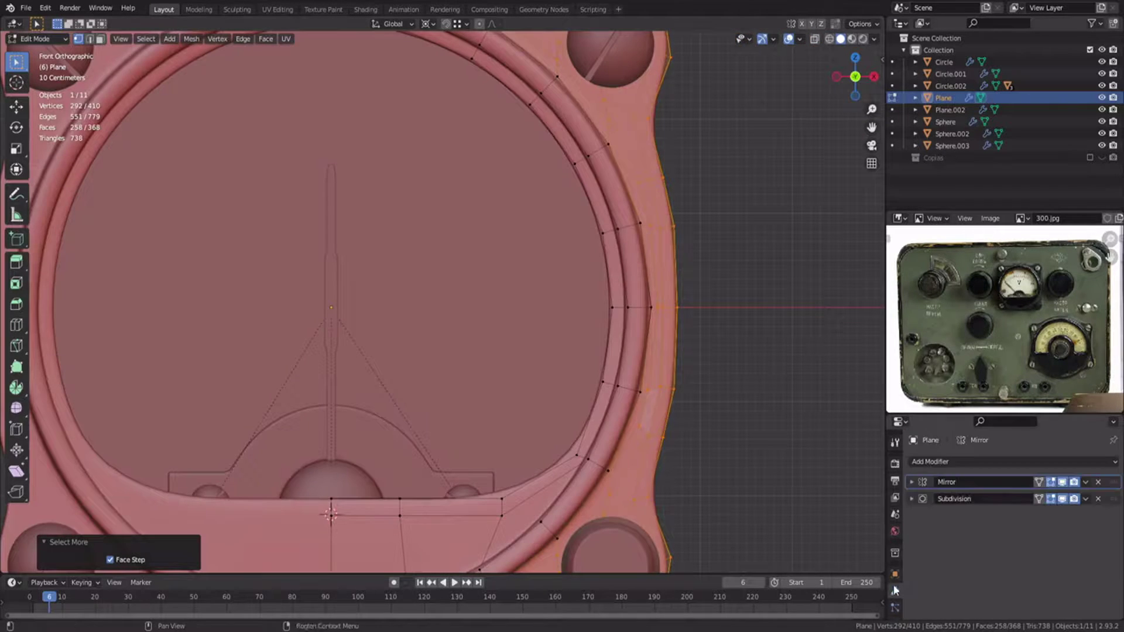
middle_drag(615, 328, 499, 293)
key(g)
key(y)
right_click(535, 298)
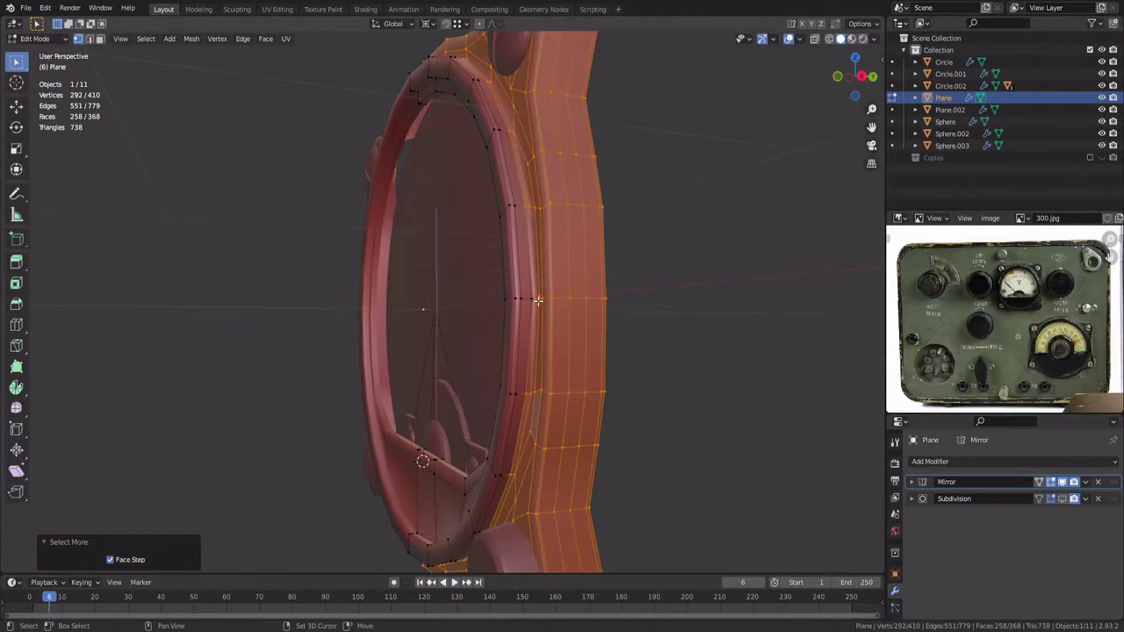
- Add the missed inner-edge vertex to the flange selection and shift the flange slightly backward along Y
shift+click(532, 297)
key(g)
key(y)
right_click(607, 276)
middle_drag(586, 283, 586, 316)
key(g)
key(y)
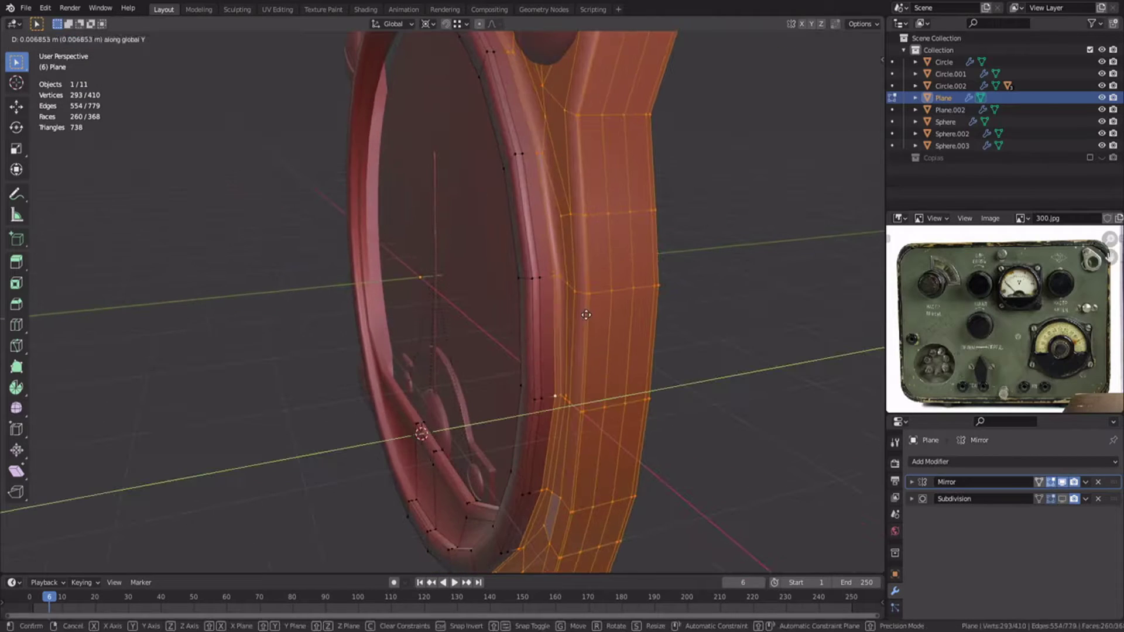
click(608, 316)
- Dissolve the two middle edge loops running around the flange's outer side wall
alt+click(645, 243)
alt+shift+click(669, 240)
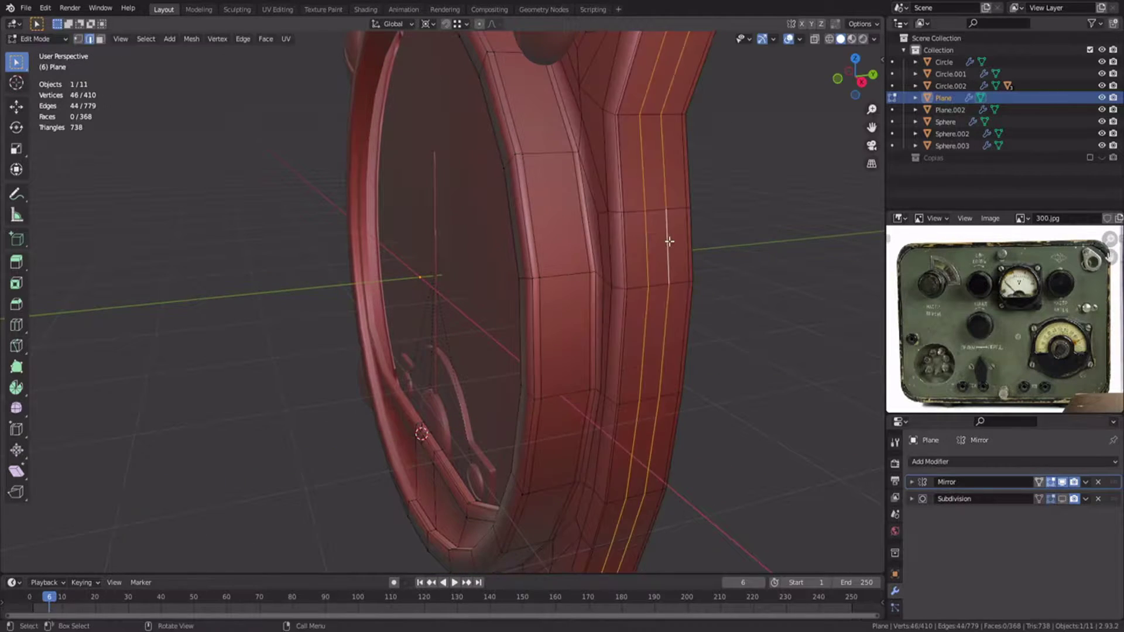
key(ctrl+x)
- Select the rear rows of flange vertices in see-through top view and move them forward along Y to thin the flange
key(KP_7)
key(alt+z)
drag(291, 191, 684, 250)
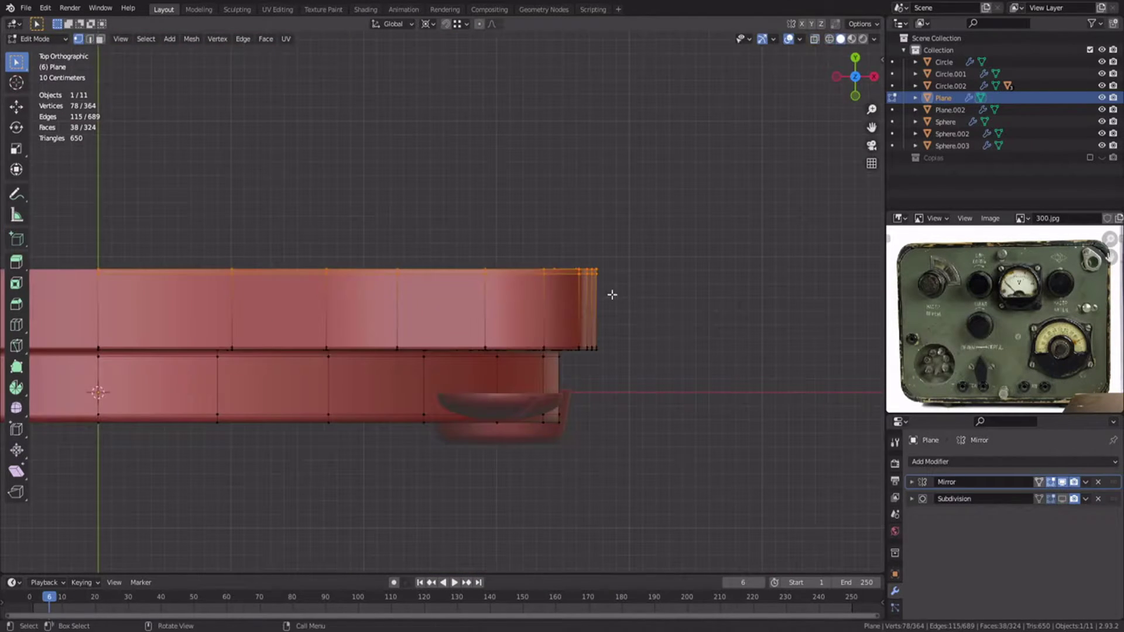
key(g)
key(y)
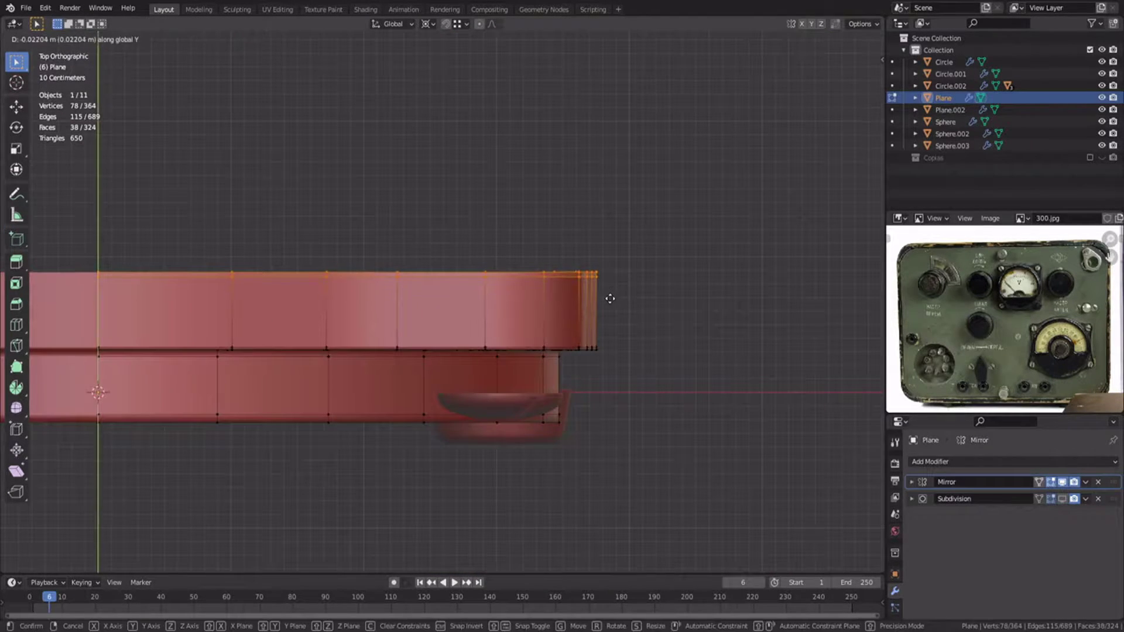
click(609, 348)
key(alt+z)
- Return the housing to Object Mode with its Subdivision viewport display turned back on, and save the file
key(b)
middle_drag(80, 263, 632, 328)
key(Tab)
key(z)
click(505, 287)
key(ctrl+s)
mouse_move(496, 345)
middle_down()
mouse_move(405, 245)
mouse_move(440, 250)
middle_up()
click(1062, 499)
mouse_move(410, 287)
middle_down()
mouse_move(397, 330)
mouse_move(428, 270)
mouse_move(351, 292)
middle_up()
- Move the four corner screws back along Y by about 0.32 m so they sit against the thinned flange
click(438, 259)
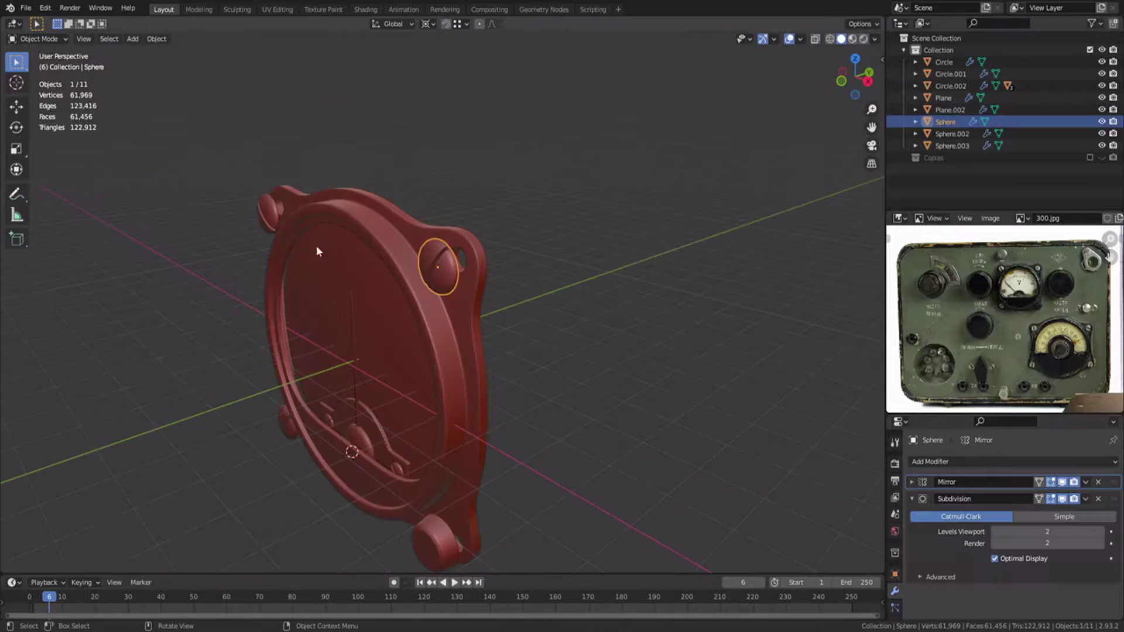
shift+click(271, 214)
shift+click(288, 423)
shift+click(434, 540)
key(g)
key(y)
click(468, 313)
middle_drag(468, 314, 403, 332)
scroll(404, 329, up, 5)
key(g)
key(y)
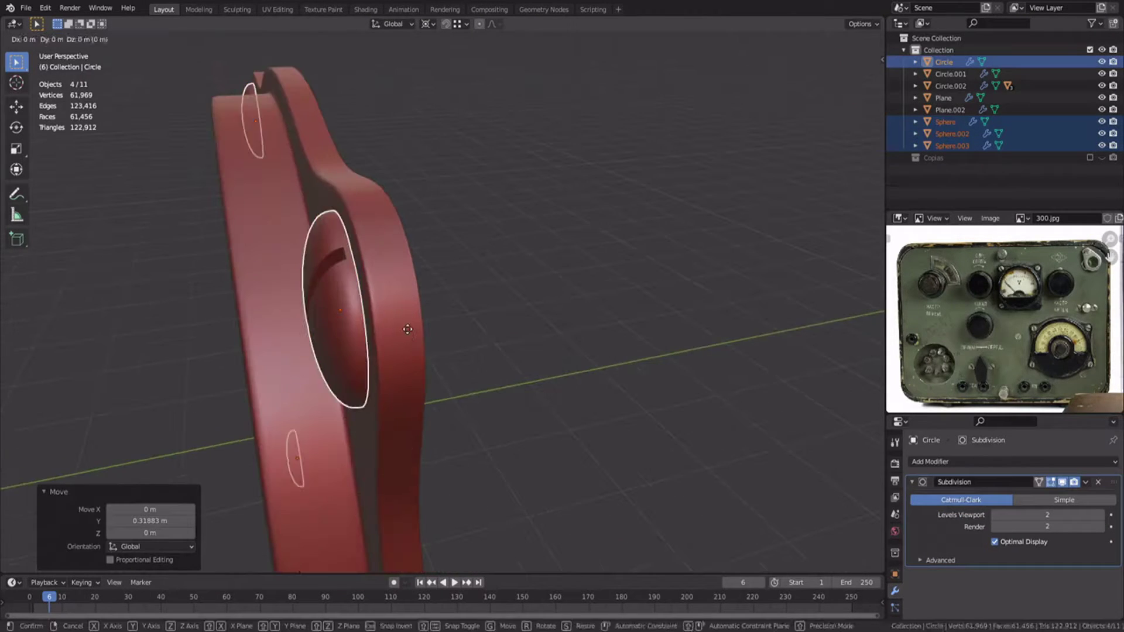
click(405, 326)
- Deselect everything and save the file
click(202, 313)
middle_drag(205, 313, 322, 318)
scroll(440, 329, down, 4)
key(ctrl+s)
scroll(441, 329, down, 3)
middle_drag(461, 351, 445, 350)
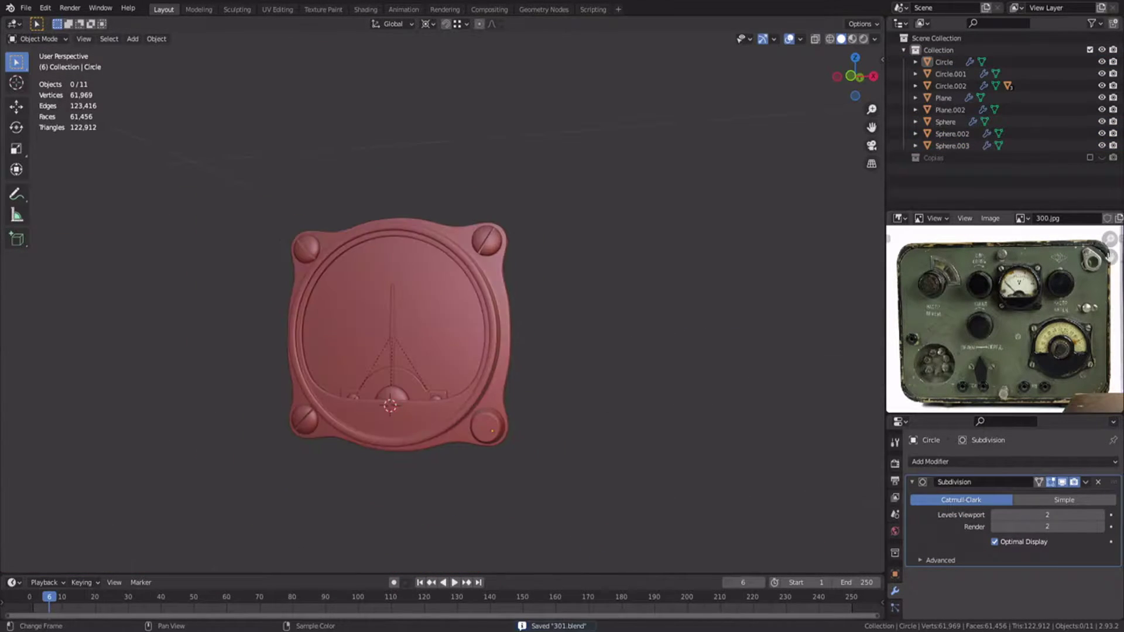
scroll(413, 325, down, 2)
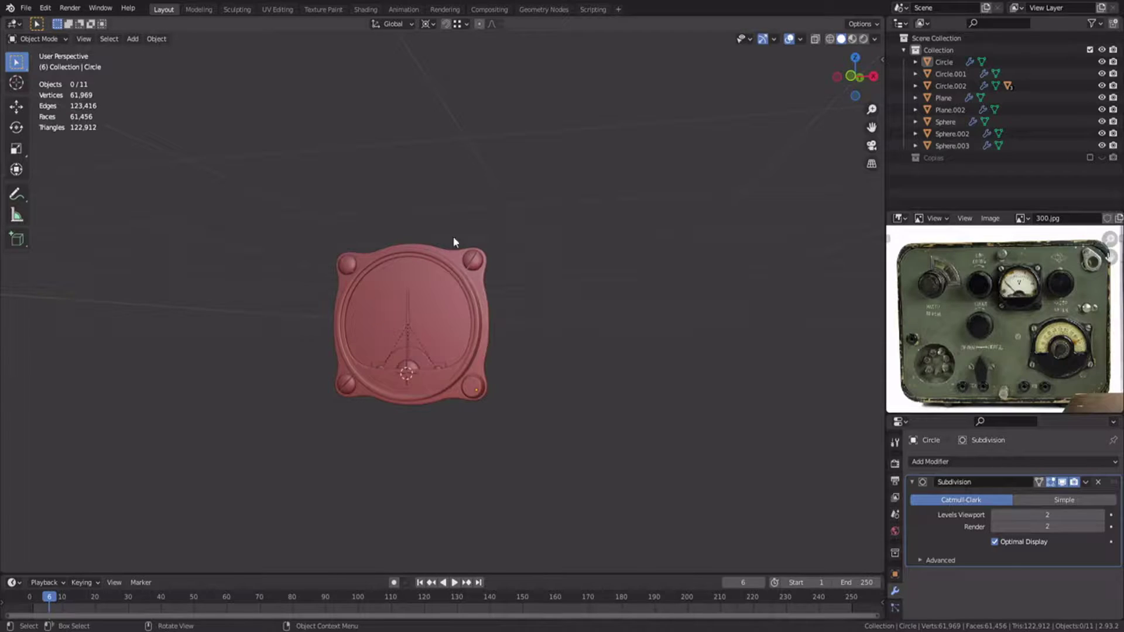
- Move all the dial's objects into a new collection named Reloj1
key(a)
key(m)
click(480, 271)
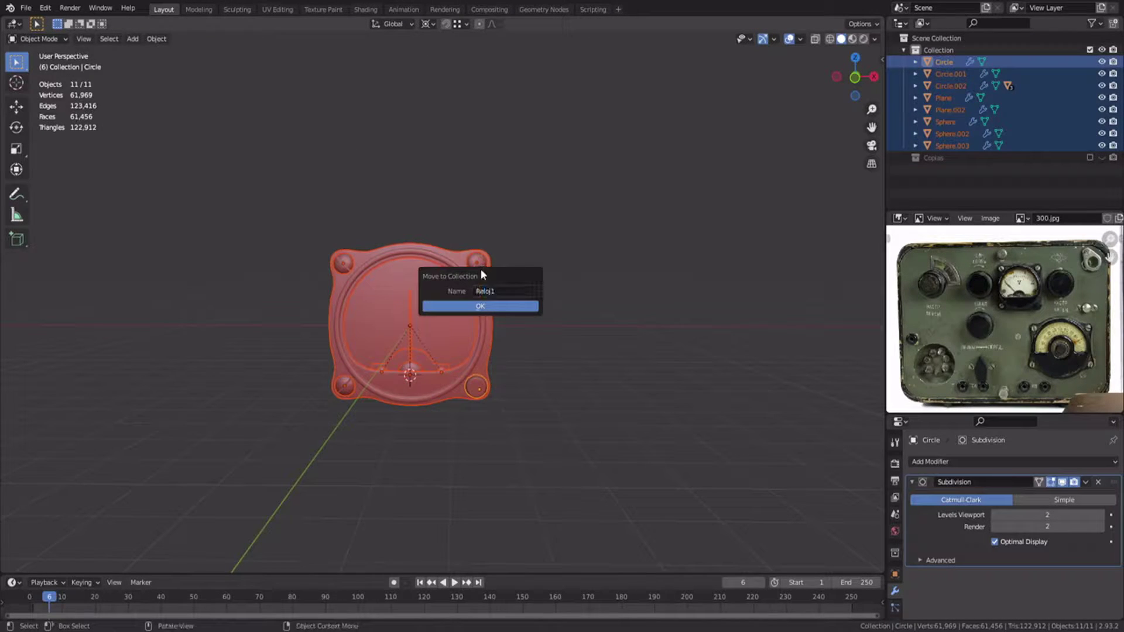
key(Return)
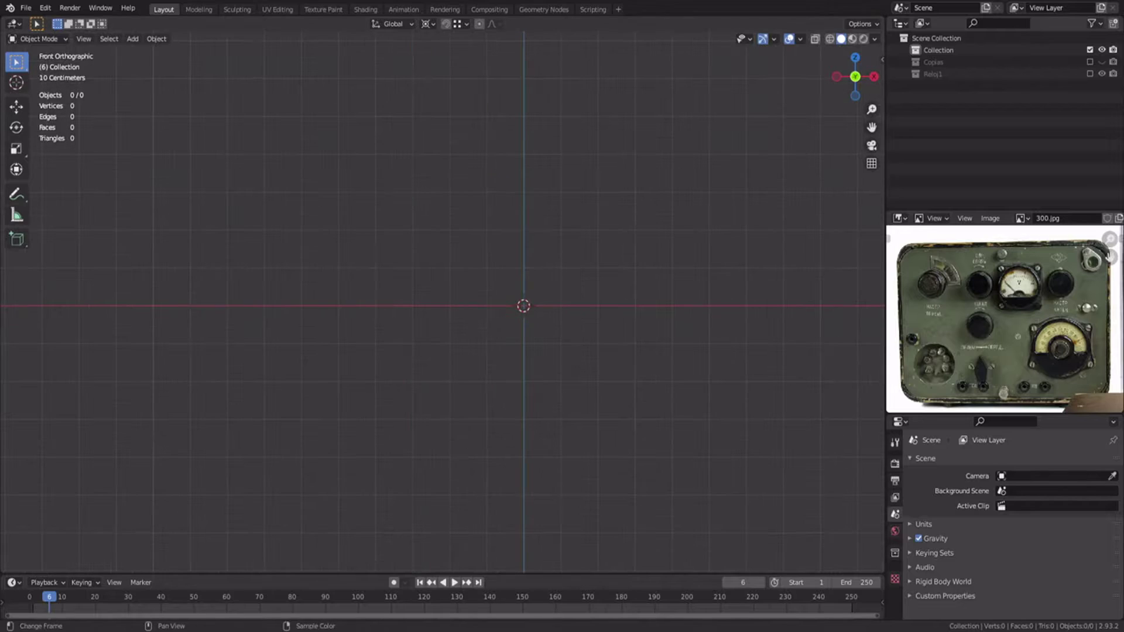
- Add a 16-vertex circle aligned to the front view and scale its mesh up
key(shift+a)
click(515, 359)
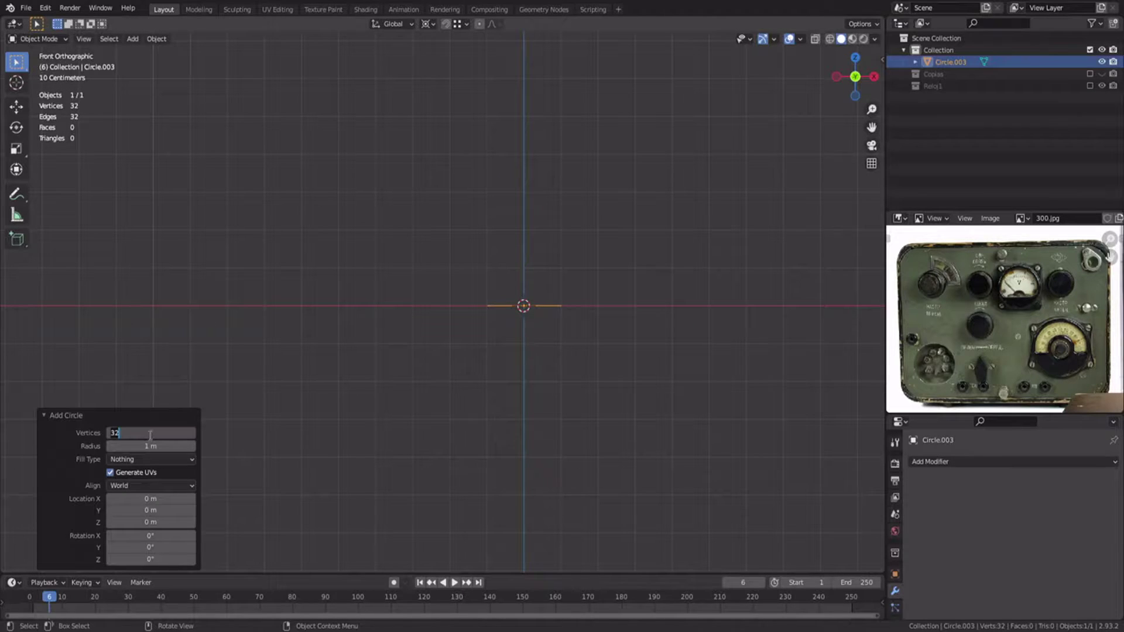
click(140, 486)
click(141, 531)
key(Tab)
key(s)
click(767, 399)
scroll(767, 398, up, 1)
key(s)
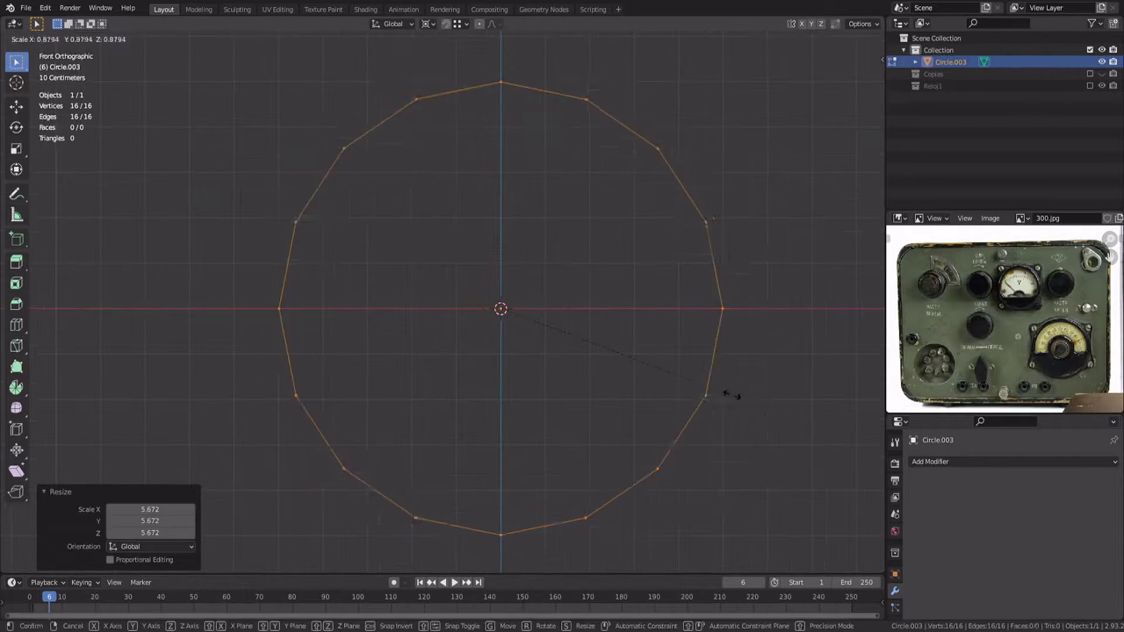
click(703, 384)
click(691, 309)
shift+click(311, 309)
key(s)
key(x)
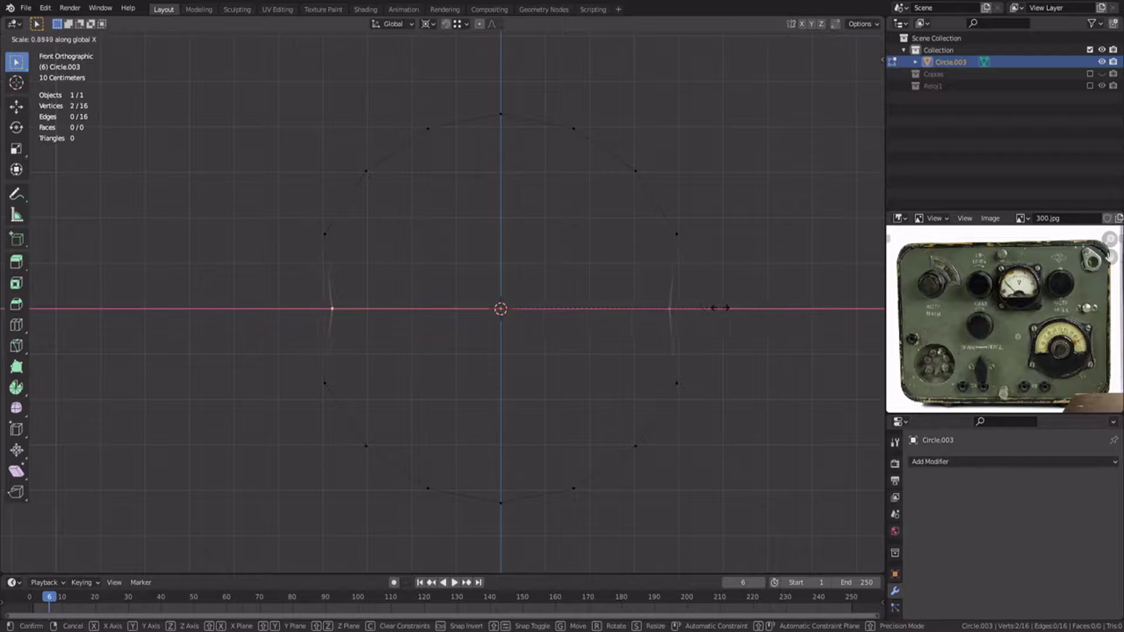
right_click(696, 305)
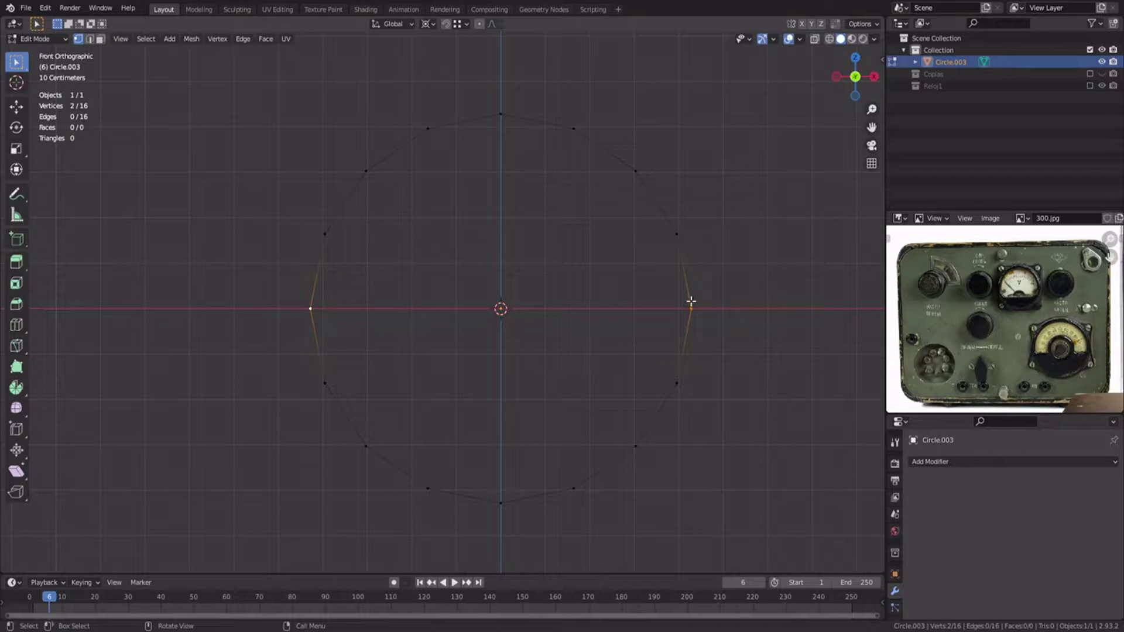
- Delete the circle's vertices outside the upper-right quarter
drag(257, 97, 471, 496)
shift+drag(423, 382, 700, 518)
key(x)
click(691, 398)
key(Tab)
- Add a Mirror modifier on the X and Z axes with clipping to the quarter arc and apply the object's rotation
click(957, 462)
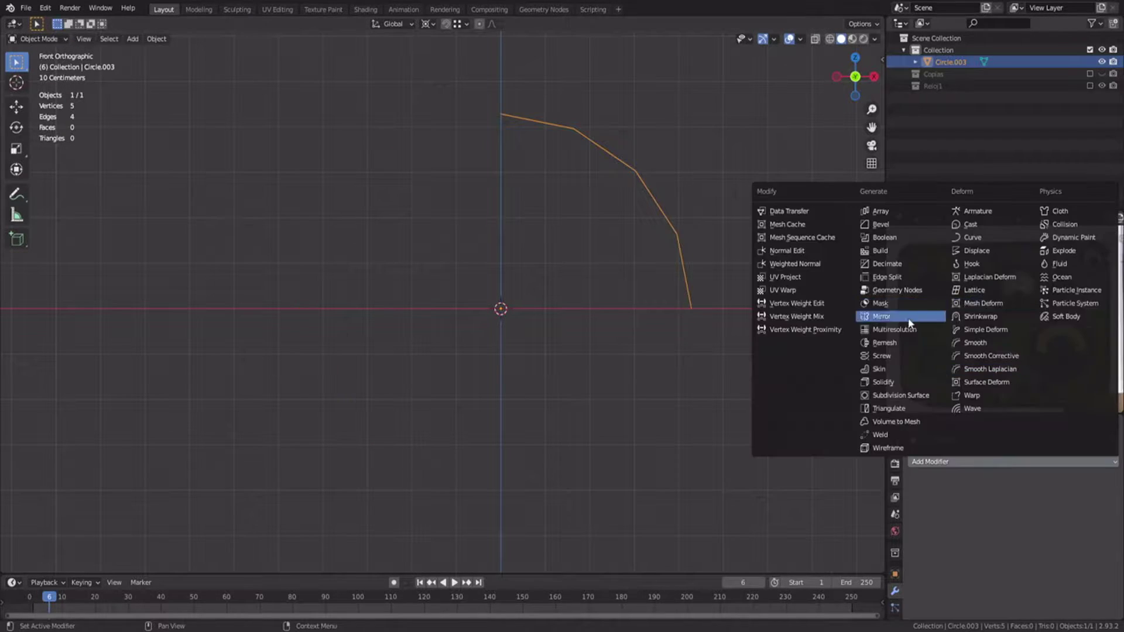
click(910, 329)
key(ctrl+z)
click(964, 462)
click(913, 317)
click(1030, 500)
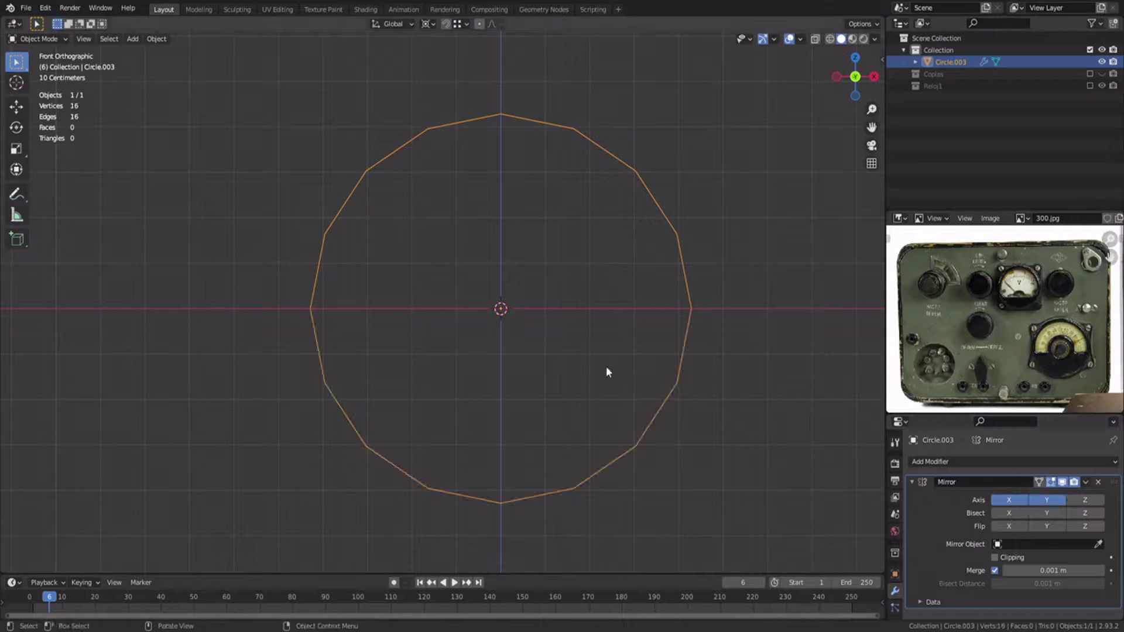
key(ctrl+a)
click(609, 379)
click(1046, 499)
click(1081, 500)
click(1011, 558)
- Delete the two middle edges of the quarter arc to open a gap at the corner
key(Tab)
shift+middle_drag(561, 238, 531, 284)
key(2)
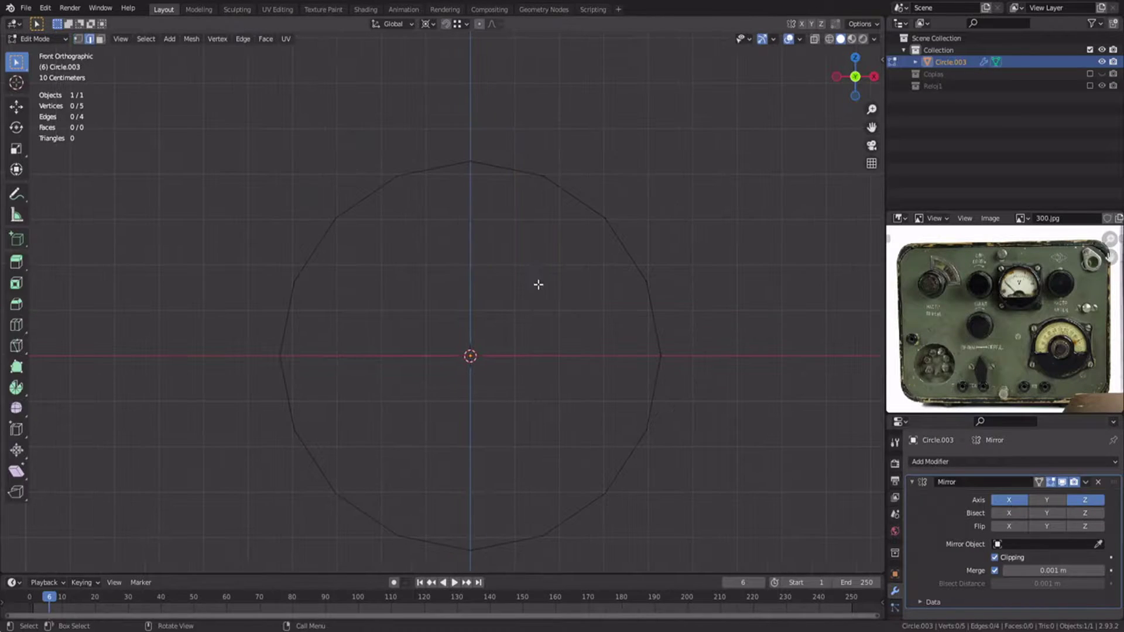
shift+click(620, 239)
key(x)
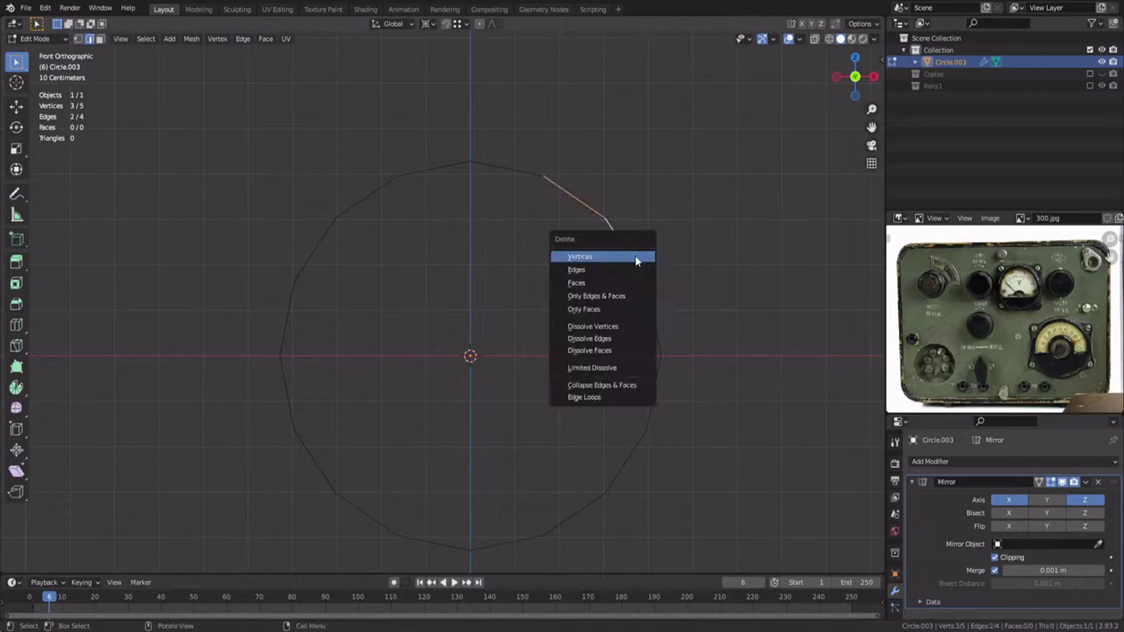
click(621, 271)
- Delete the whole 16-vertex circle object
key(1)
click(548, 182)
key(Tab)
key(x)
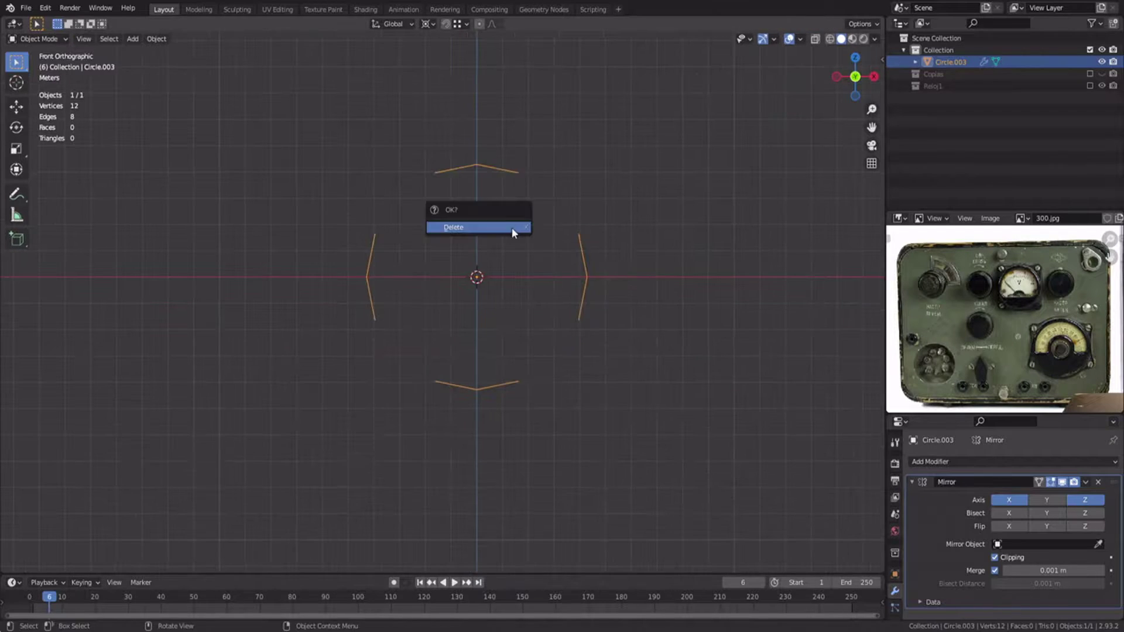
click(513, 228)
- Add a 24-vertex circle aligned to the front view and scale its mesh up
key(shift+a)
mouse_move(512, 229)
click(562, 252)
click(174, 432)
click(150, 486)
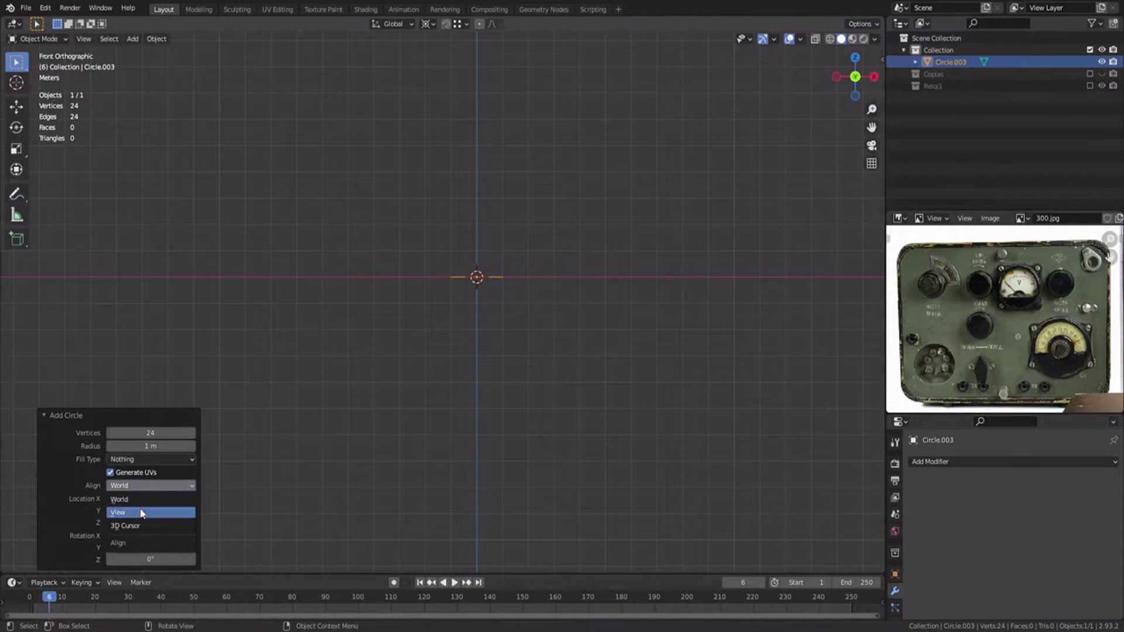
click(143, 512)
scroll(441, 301, up, 4)
key(Tab)
key(s)
click(708, 313)
- Delete the vertices on the 24-vertex circle's left and lower portions, keeping its upper-right arc
scroll(431, 327, down, 3)
drag(276, 103, 464, 436)
shift+drag(620, 304, 405, 454)
key(x)
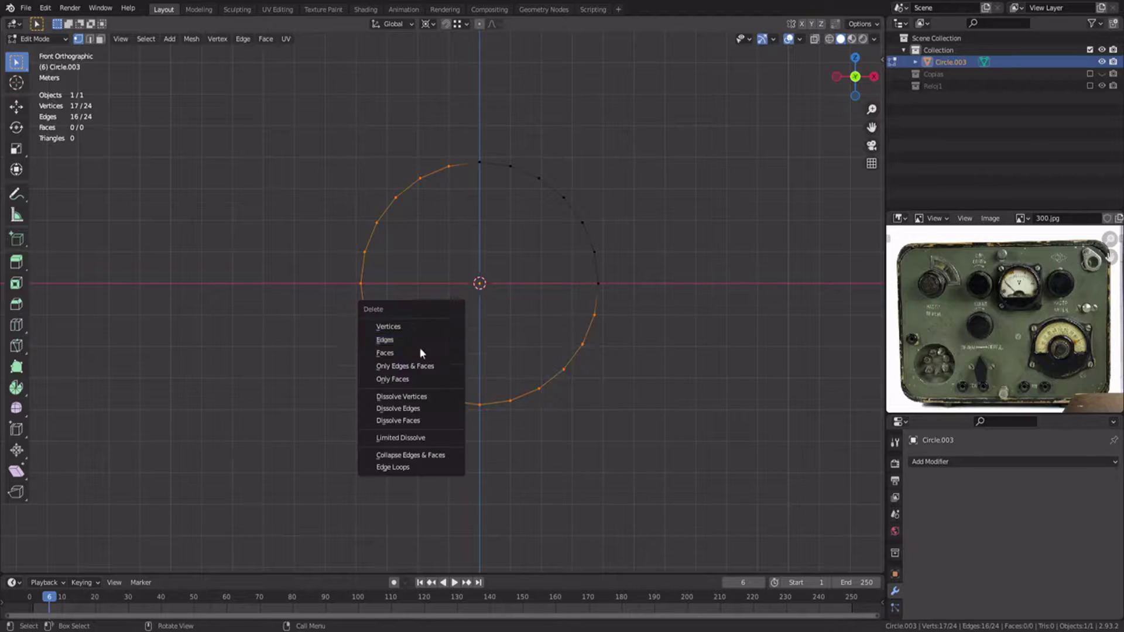
click(419, 350)
- Add a Mirror modifier on the X and Z axes with clipping to the arc and apply the object's rotation
click(990, 461)
click(900, 321)
key(Tab)
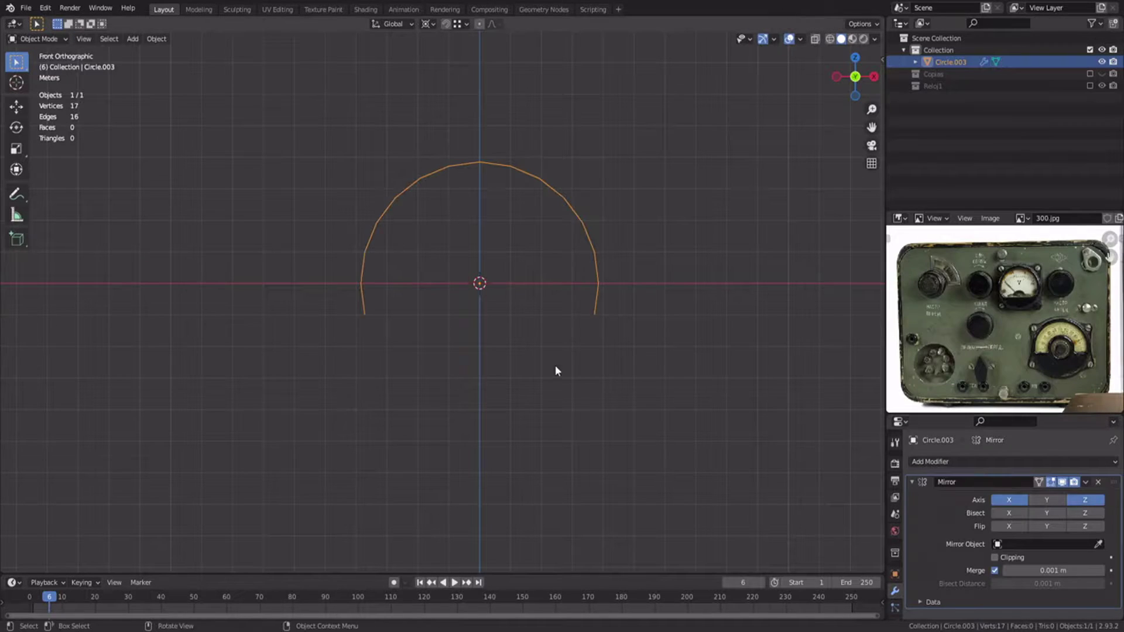
key(ctrl+a)
click(555, 364)
click(995, 557)
shift+middle_drag(661, 308, 630, 360)
scroll(630, 360, up, 3)
- Snap the vertex above the horizontal axis to the arc's widest X position and delete the stray vertex below the axis
key(Tab)
key(3)
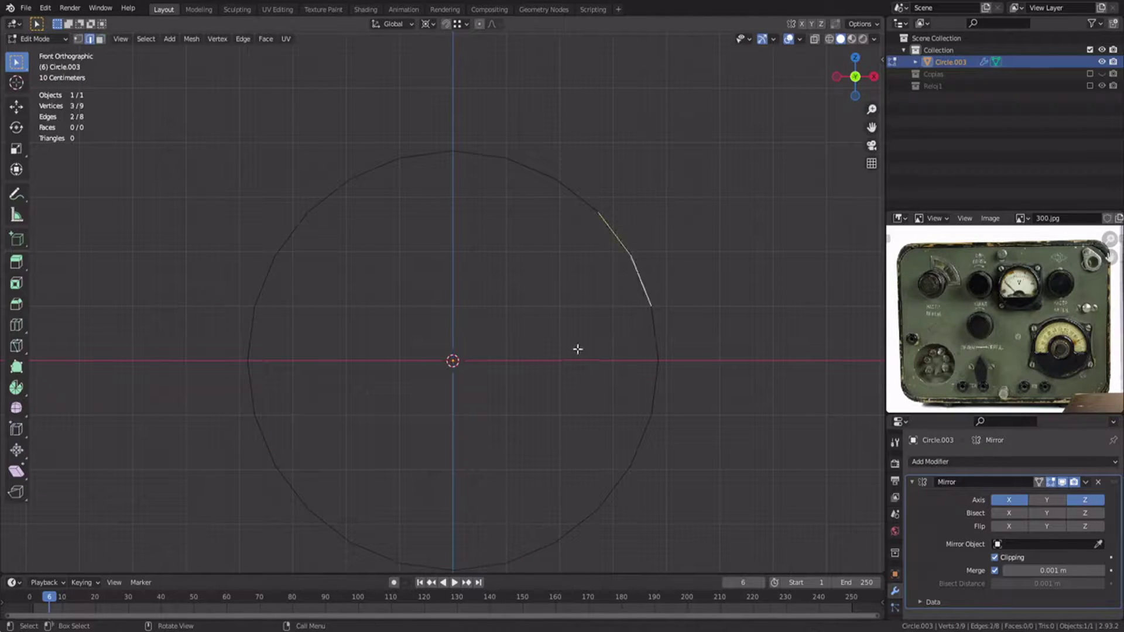
key(g)
key(x)
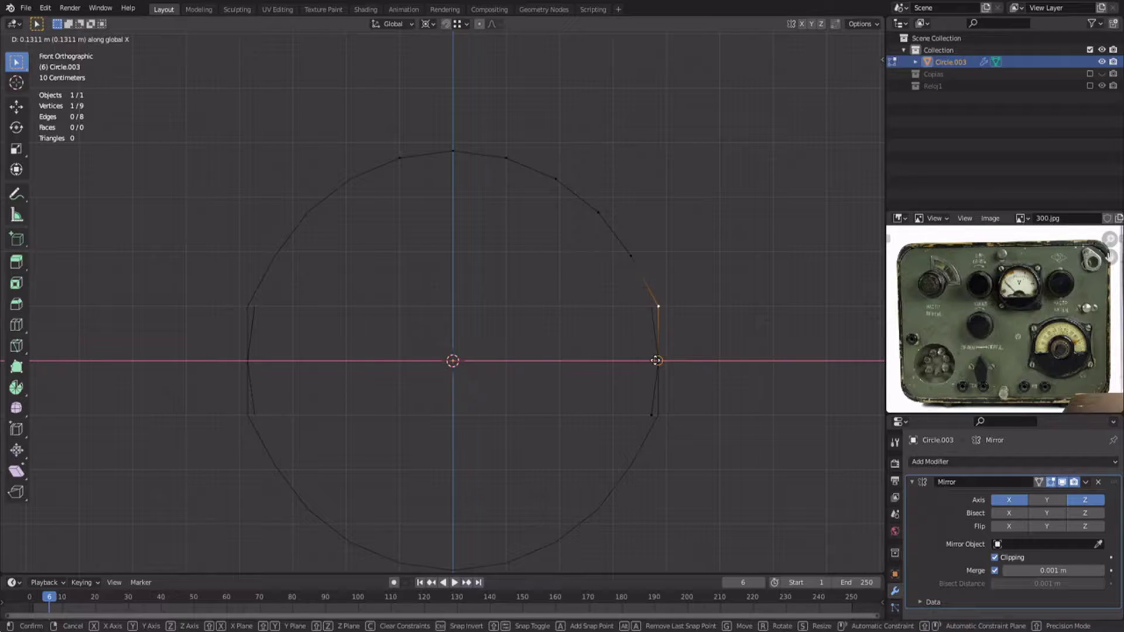
click(657, 360)
key(x)
click(670, 440)
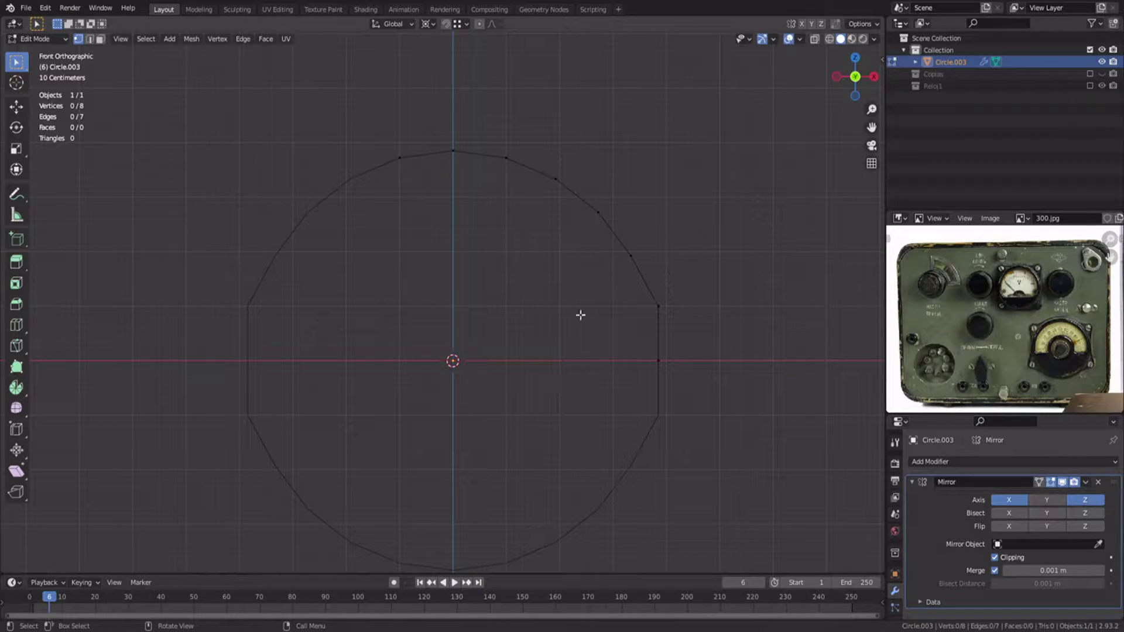
- Delete the arc's corner edge to open a gap and add a level 2 Subdivision modifier
key(x)
click(589, 234)
key(ctrl+2)
key(Tab)
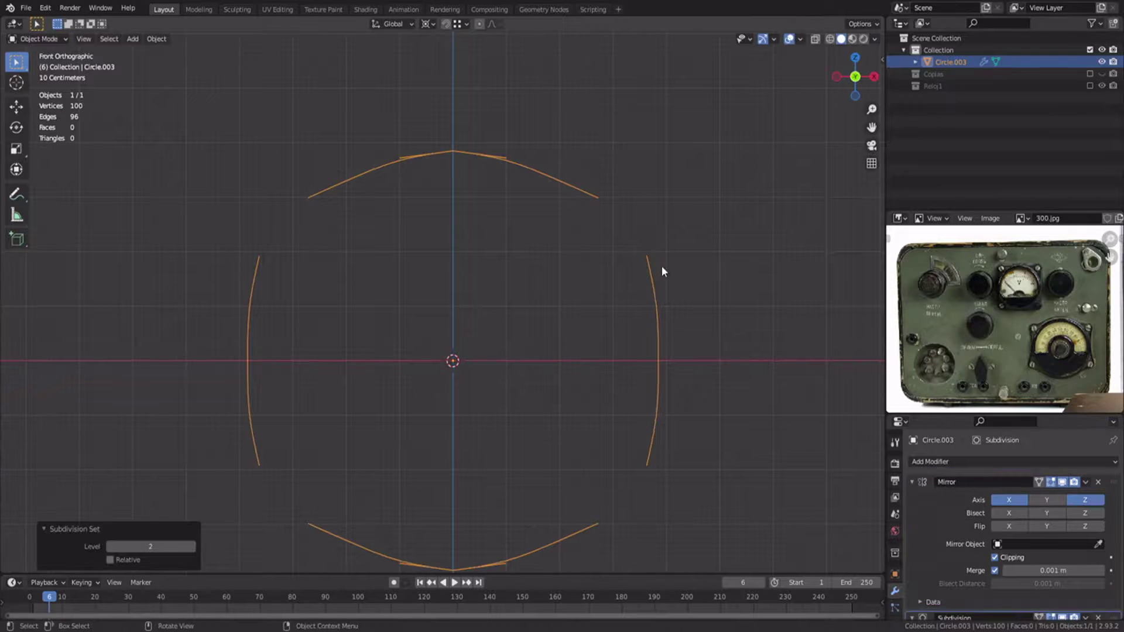
- Delete the stray vertex overlapping the mirrored side of the top arc
key(Tab)
key(x)
click(427, 170)
- Add an 8-vertex circle aligned to the view beside the upper-right corner gap and scale it down
shift+middle_drag(589, 231, 559, 246)
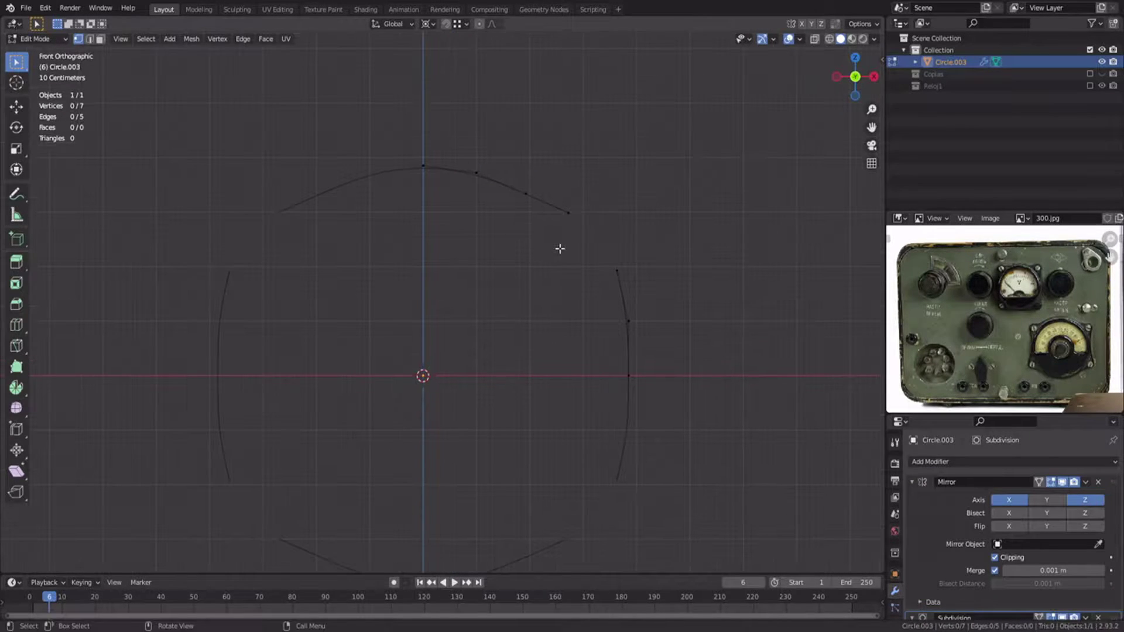
key(shift+a)
click(568, 265)
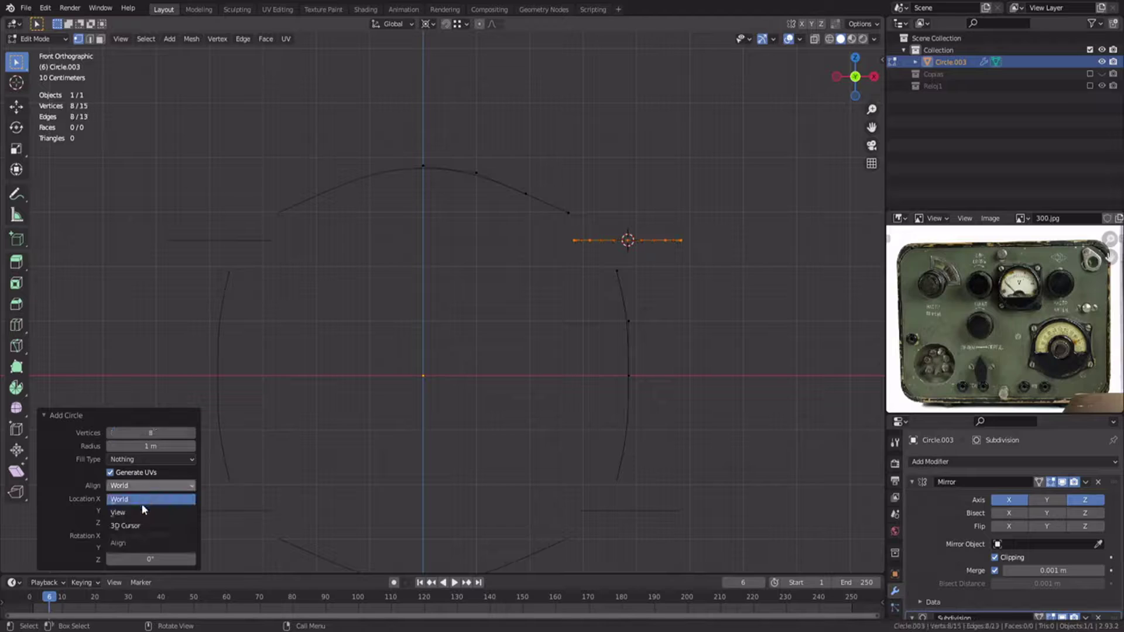
click(141, 511)
scroll(443, 301, up, 2)
key(s)
click(772, 248)
- Move the small circle into the corner gap, snapping its upper-left vertex onto the top arc's end vertex
key(g)
click(717, 254)
scroll(667, 310, up, 2)
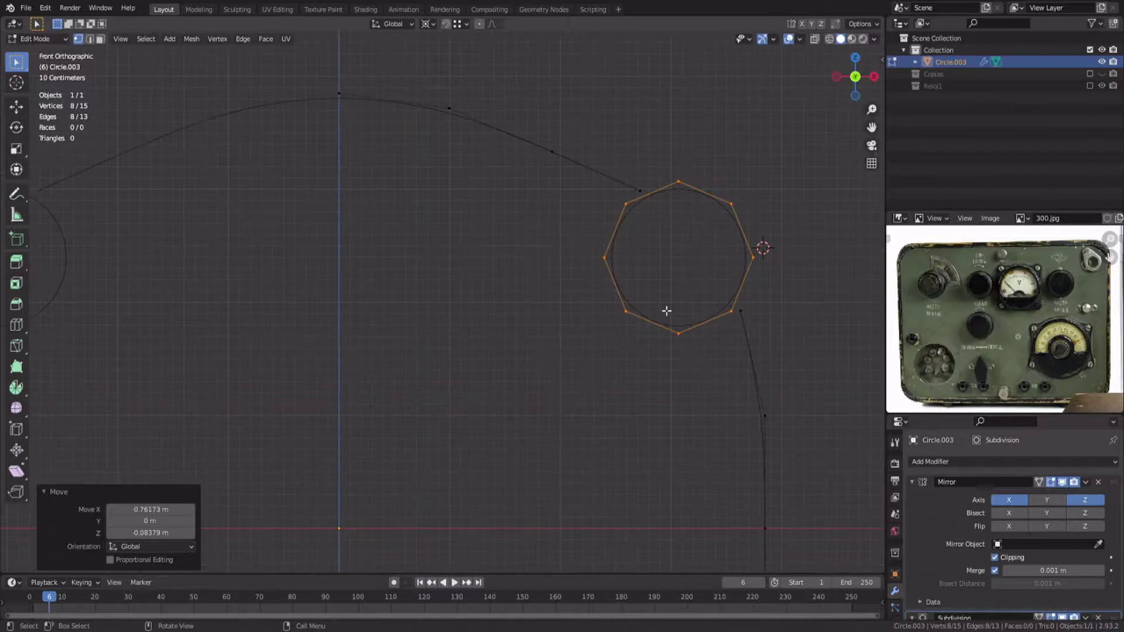
key(g)
ctrl+click(642, 202)
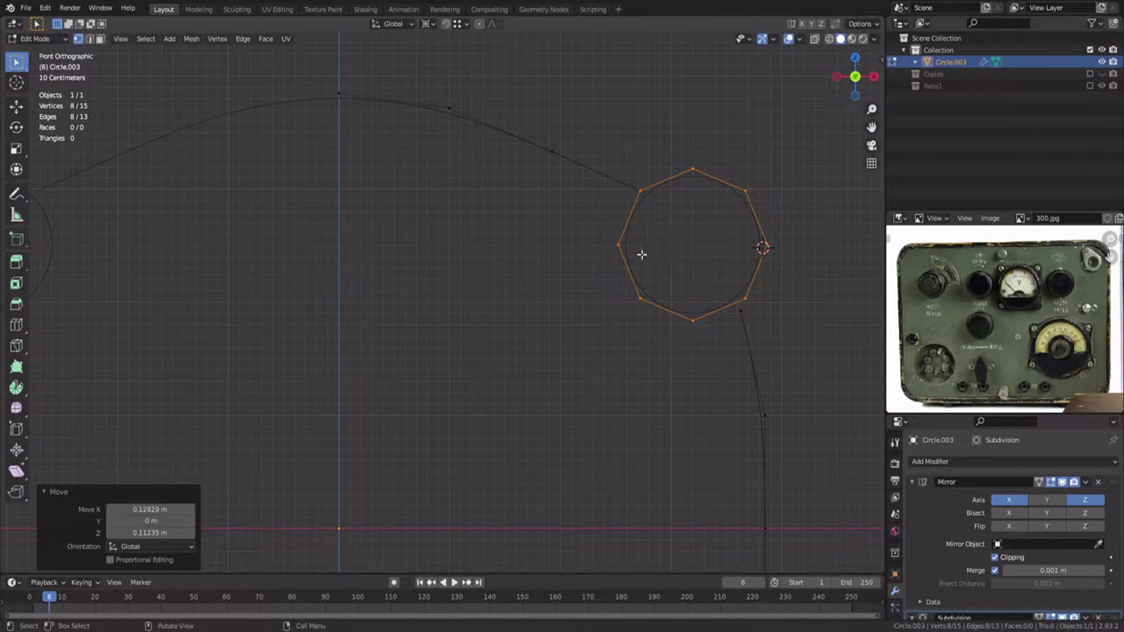
- Delete the small circle's three inner vertices and snap the side arc's upper end to its lower open end
drag(593, 217, 704, 358)
key(x)
click(699, 350)
click(737, 316)
key(g)
ctrl+click(743, 302)
- Merge the outline's overlapping vertices by distance and return to Object Mode
key(a)
right_click(631, 521)
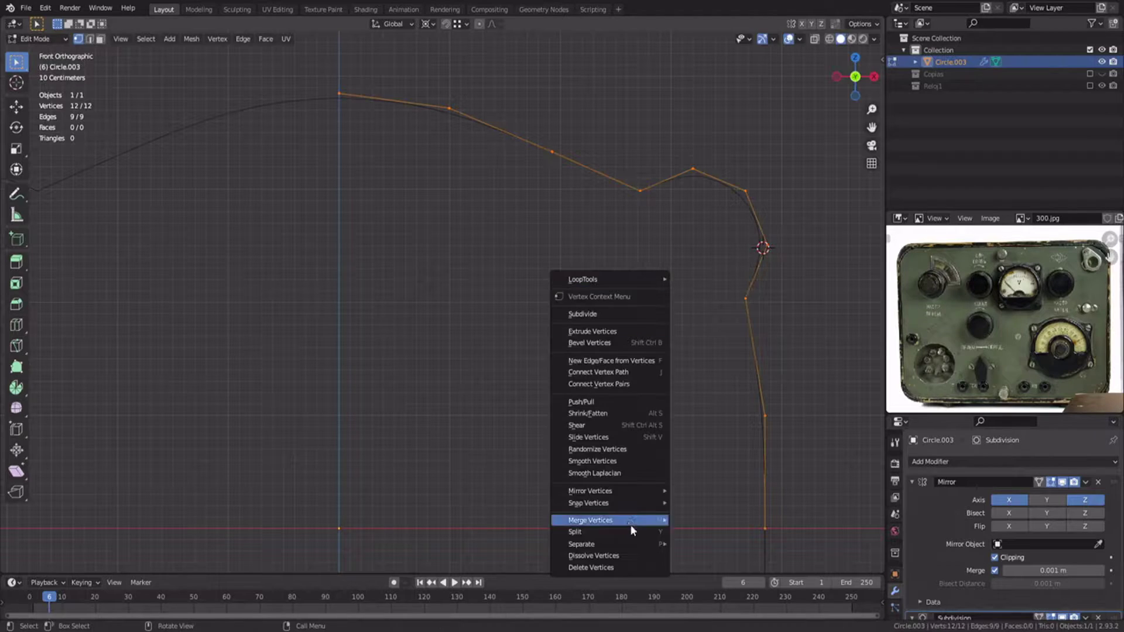
mouse_move(631, 521)
click(703, 569)
key(Tab)
key(Home)
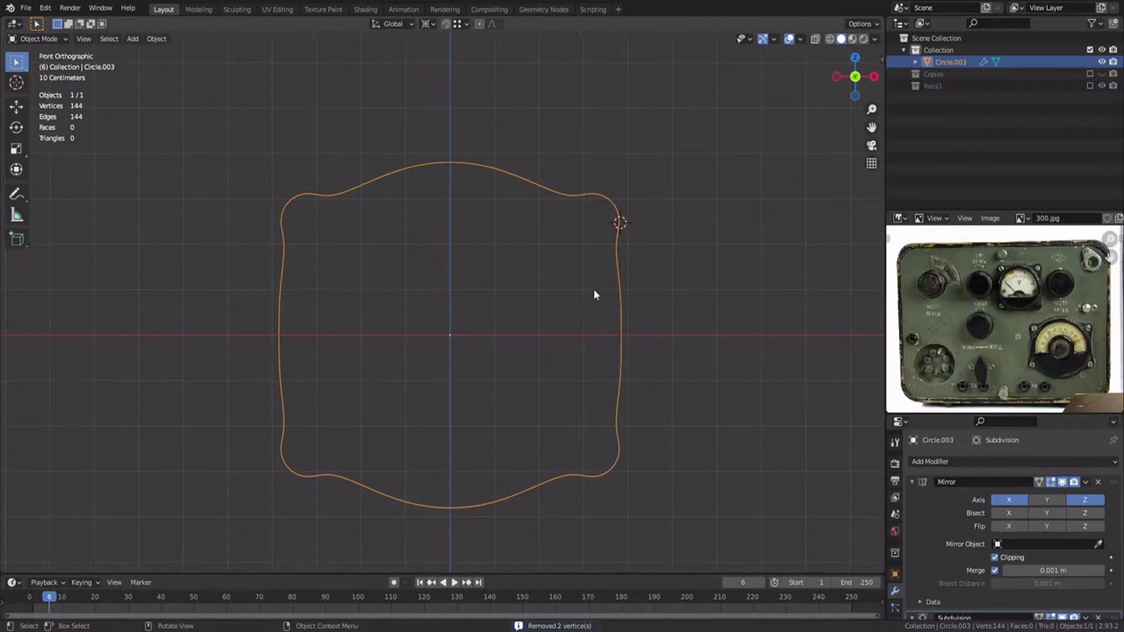
- Move the two lowest vertices of the outline's side curve inward about 0.355 m along X
key(Tab)
drag(592, 310, 647, 362)
key(g)
key(x)
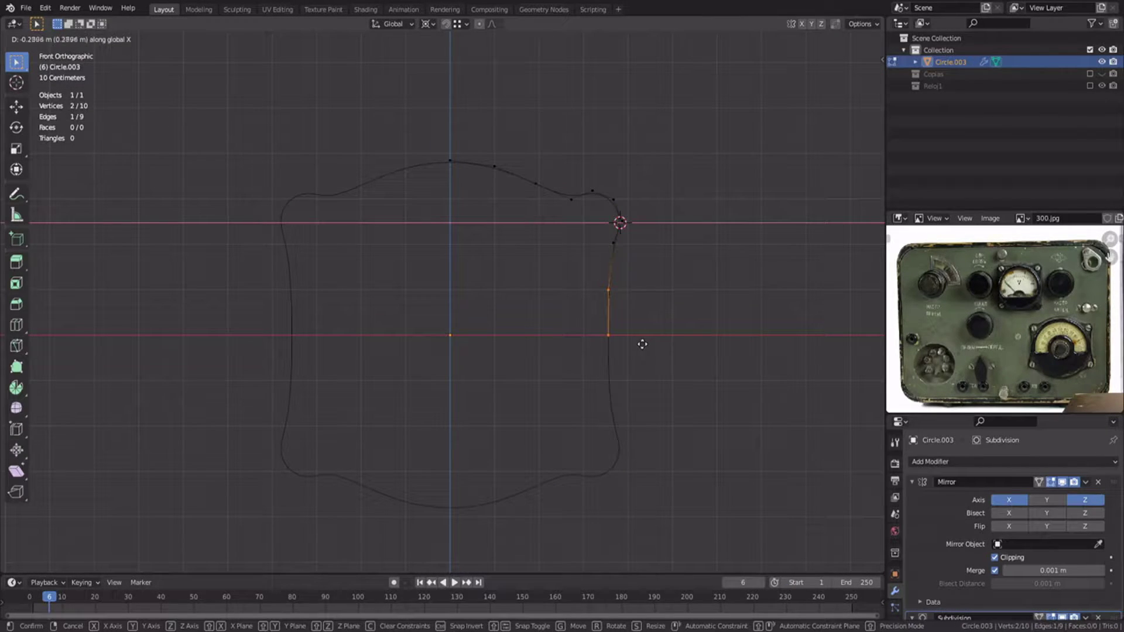
click(639, 346)
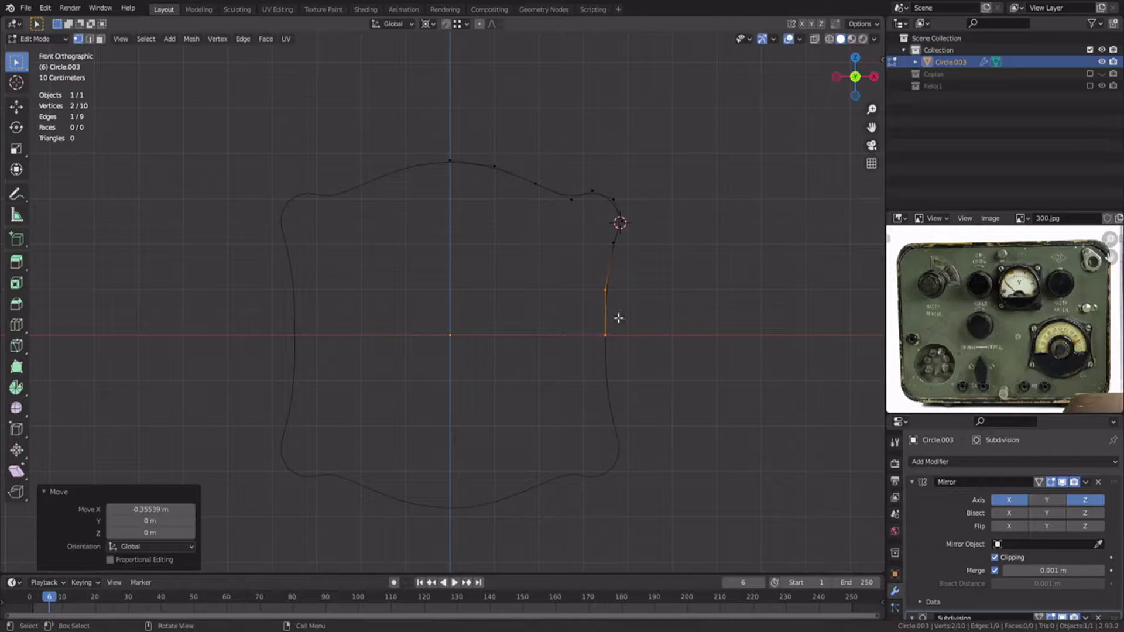
- Reposition the outline's dip vertex between the top arc and the rounded corner, and return to Object Mode
shift+middle_drag(581, 202, 567, 262)
scroll(567, 261, up, 5)
click(728, 210)
key(g)
click(717, 197)
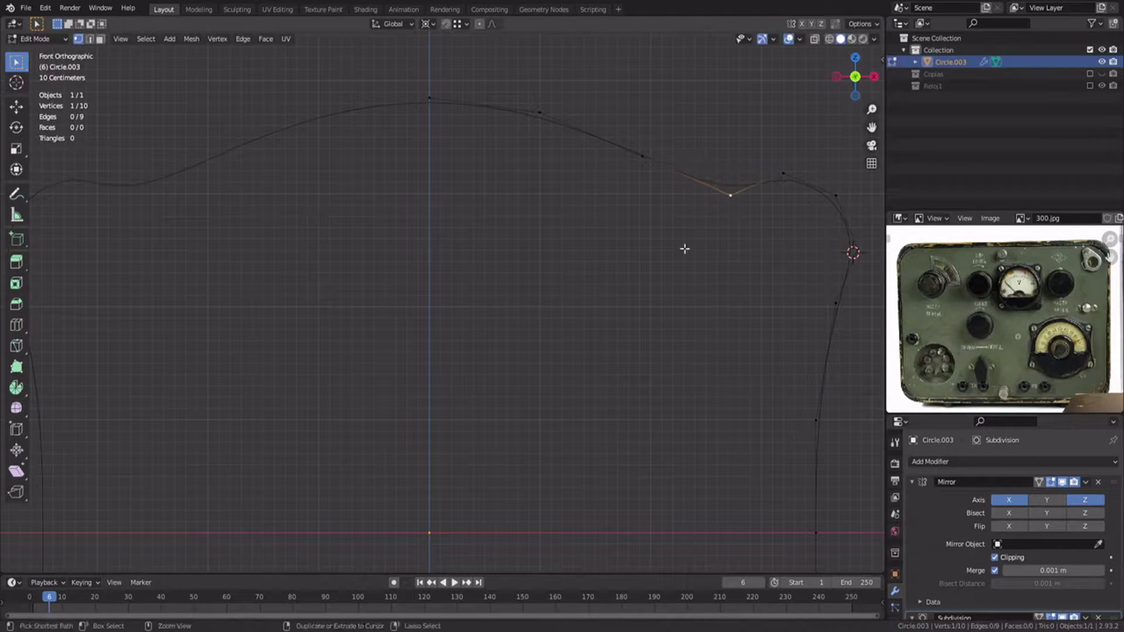
scroll(674, 263, down, 5)
key(Tab)
- Add a 24-vertex circle at the world origin, aligned to the view, and scale its vertices up about 3.35 times
key(shift+c)
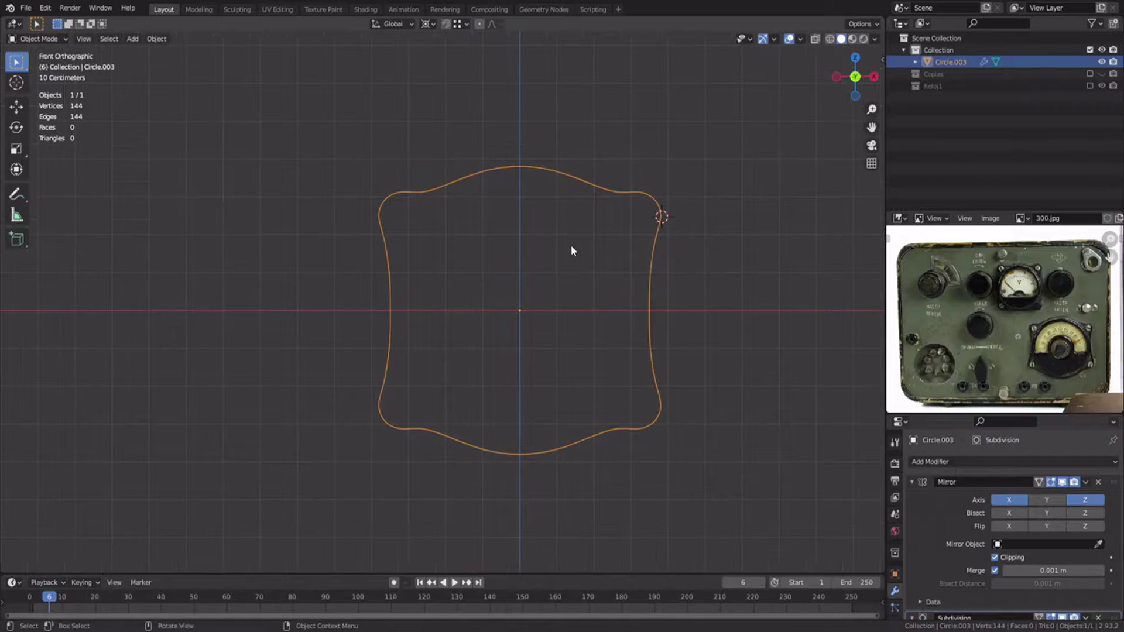
key(shift+a)
click(617, 306)
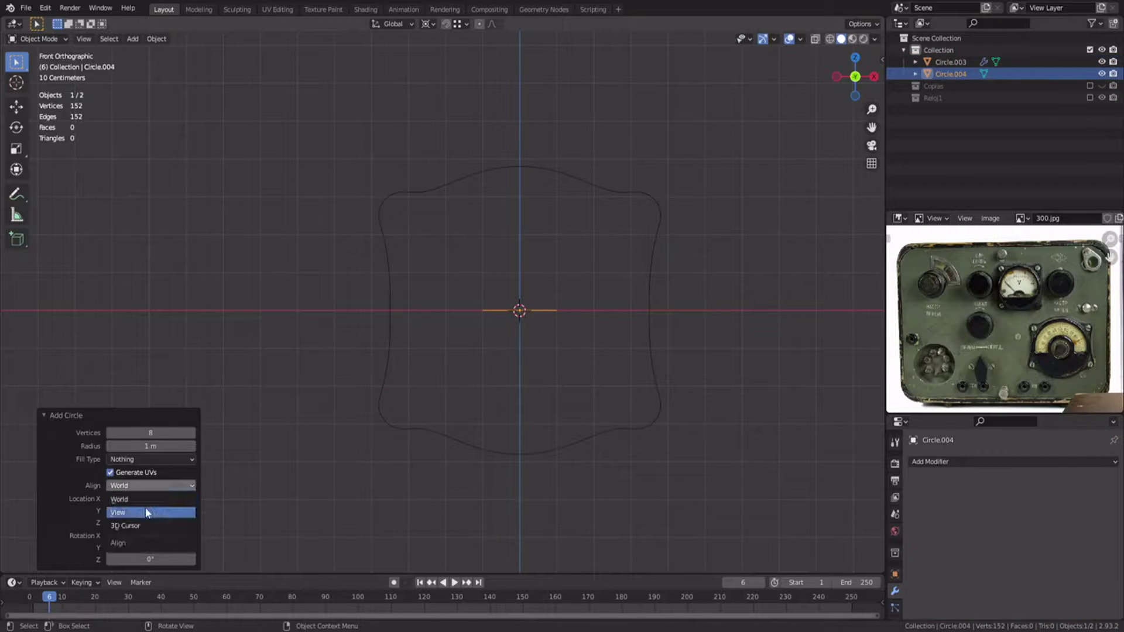
click(146, 513)
click(149, 432)
text(24)
key(Return)
key(Tab)
key(s)
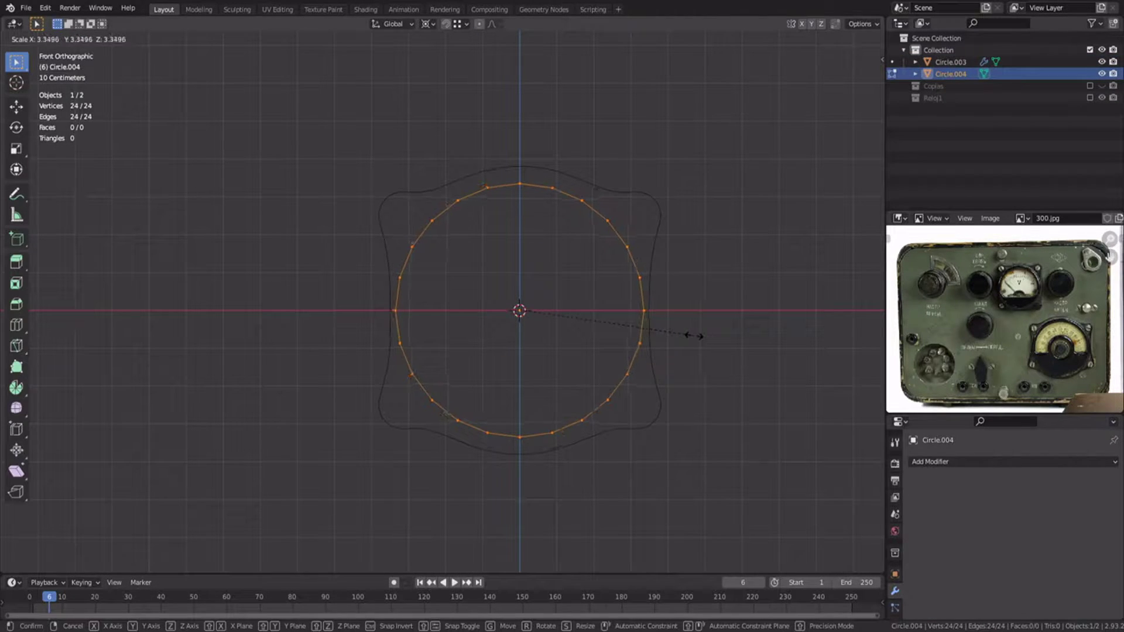
click(695, 336)
- Delete the circle's vertices except for its upper-right quarter
shift+middle_drag(602, 246, 589, 291)
drag(321, 150, 486, 508)
shift+drag(682, 379, 443, 505)
key(x)
click(521, 341)
- Join the quarter circle into the mirrored outline object and enter Edit Mode
key(Tab)
shift+click(593, 233)
key(ctrl+j)
key(Tab)
- Fill three faces between the outline's top arc and the inner circle, starting at the mirror axis
key(2)
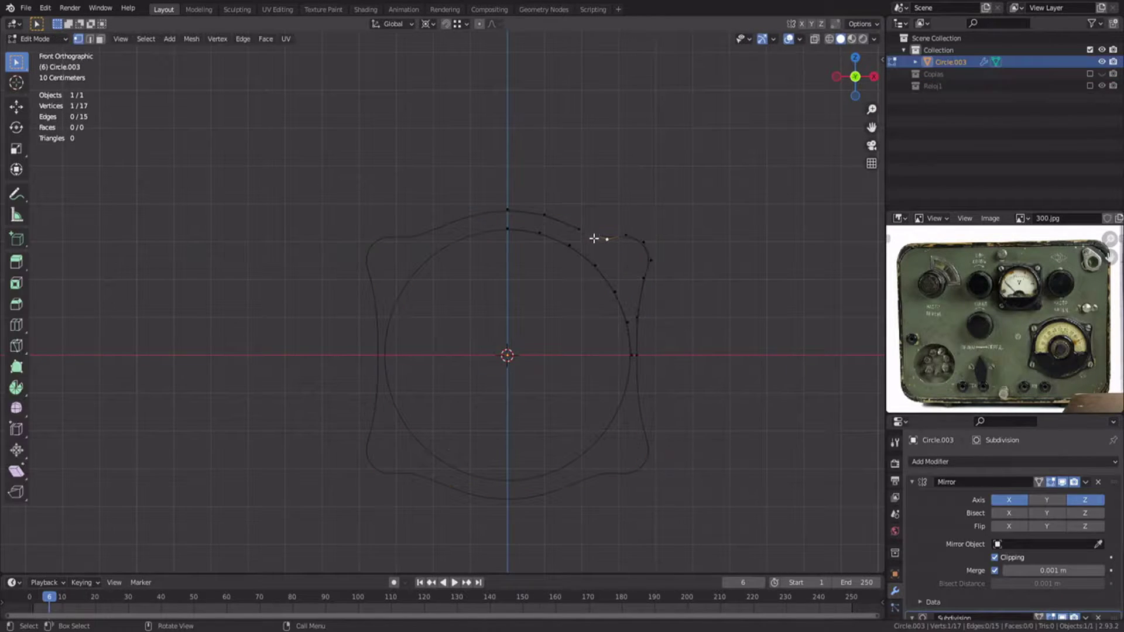
scroll(595, 238, up, 3)
shift+middle_drag(595, 238, 573, 272)
click(555, 217)
shift+click(565, 186)
key(f)
key(1)
shift+middle_drag(625, 246, 560, 223)
click(532, 139)
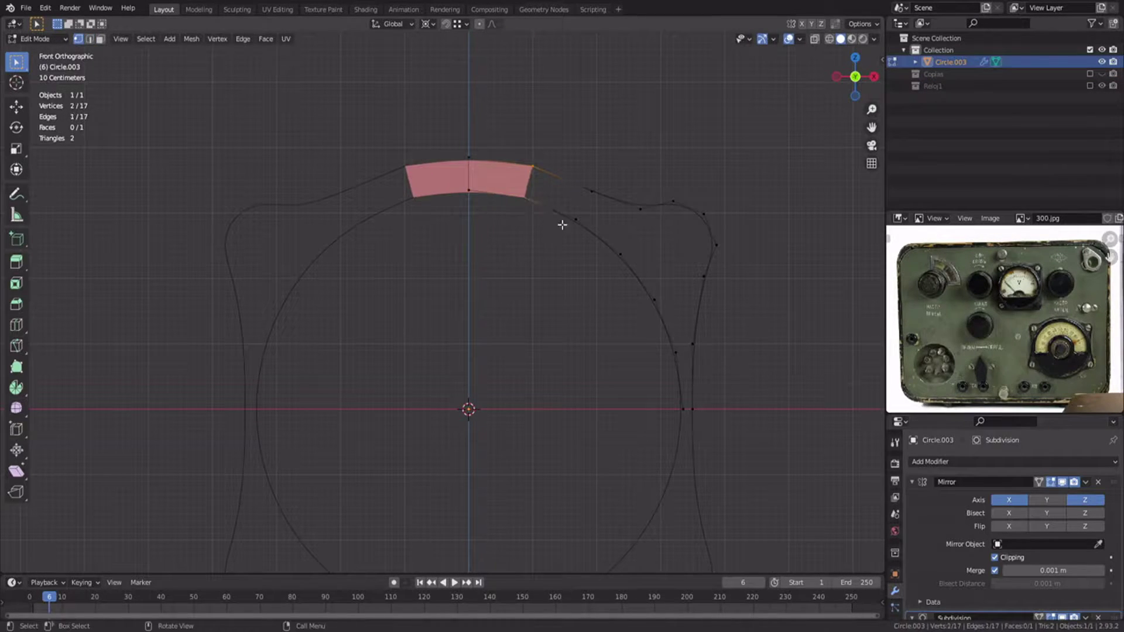
key(f)
key(f)
- Fill two faces between the outline's side curve and the inner circle, up to the rounded corner
shift+middle_drag(646, 336, 588, 291)
drag(587, 291, 651, 380)
key(f)
shift+middle_drag(583, 282, 557, 309)
key(f)
shift+middle_drag(640, 352, 615, 421)
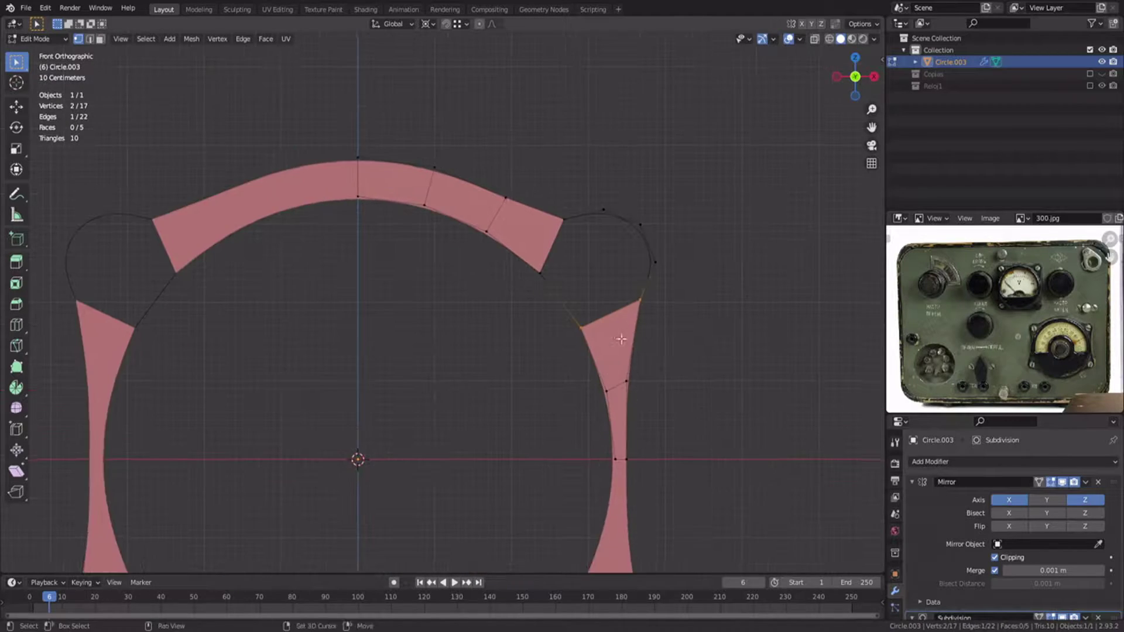
- Try duplicating the rounded corner's three outer vertices, flipping the copy and moving it into the corner gap
scroll(549, 341, up, 2)
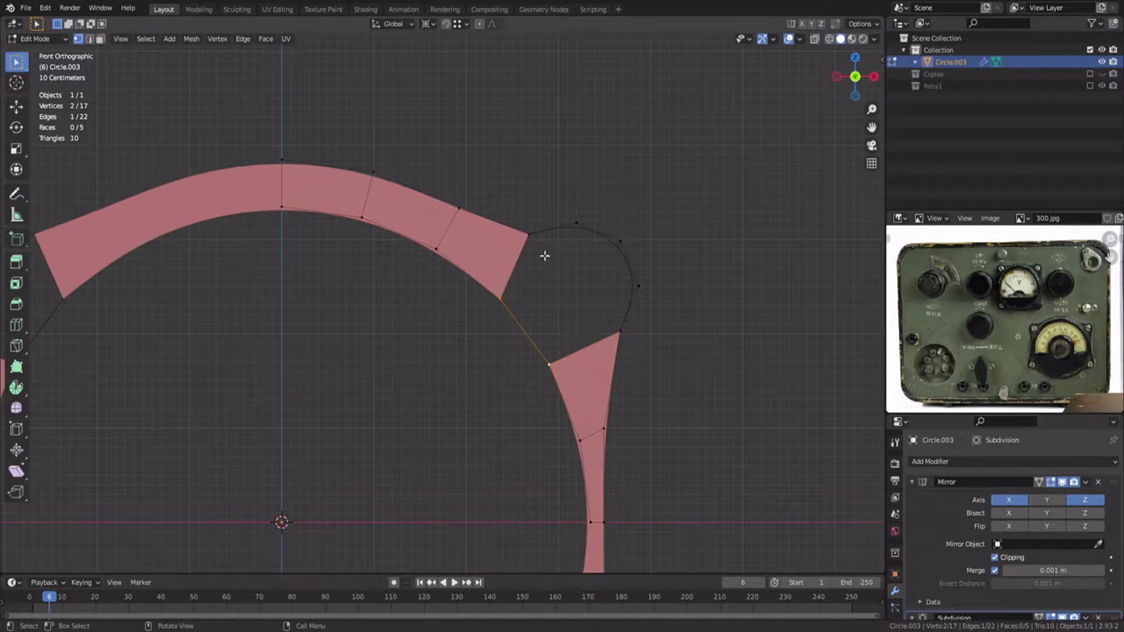
drag(563, 205, 686, 302)
key(shift+d)
click(731, 256)
text(sx-1)
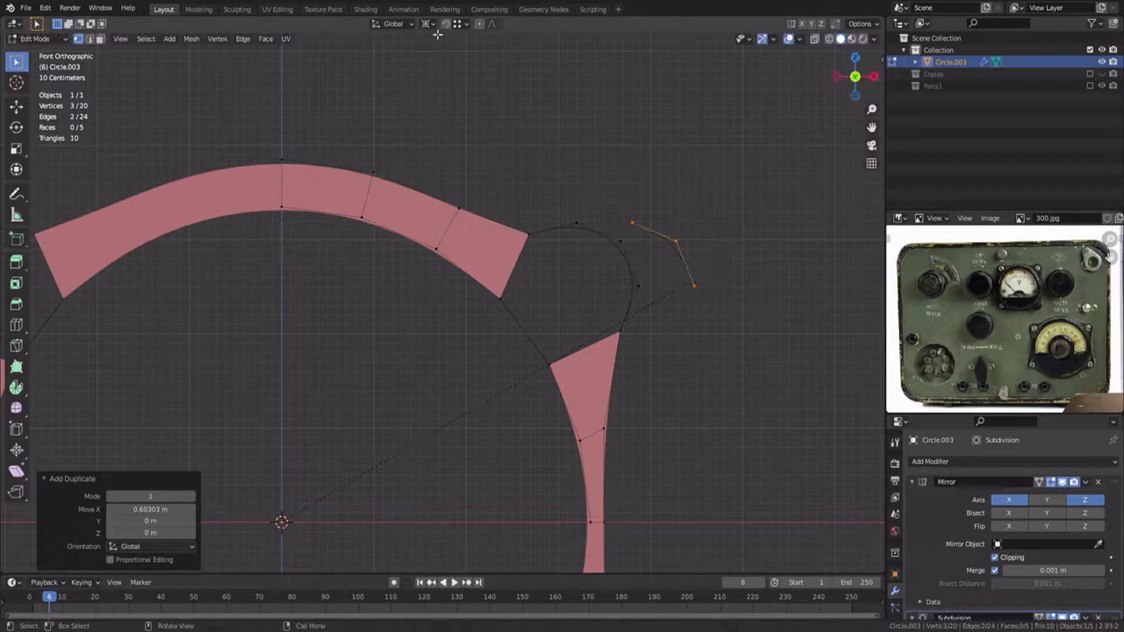
key(Return)
key(r)
click(769, 322)
key(g)
click(652, 375)
- Adjust the duplicated corner vertices' rotation and position, and delete the copy
key(r)
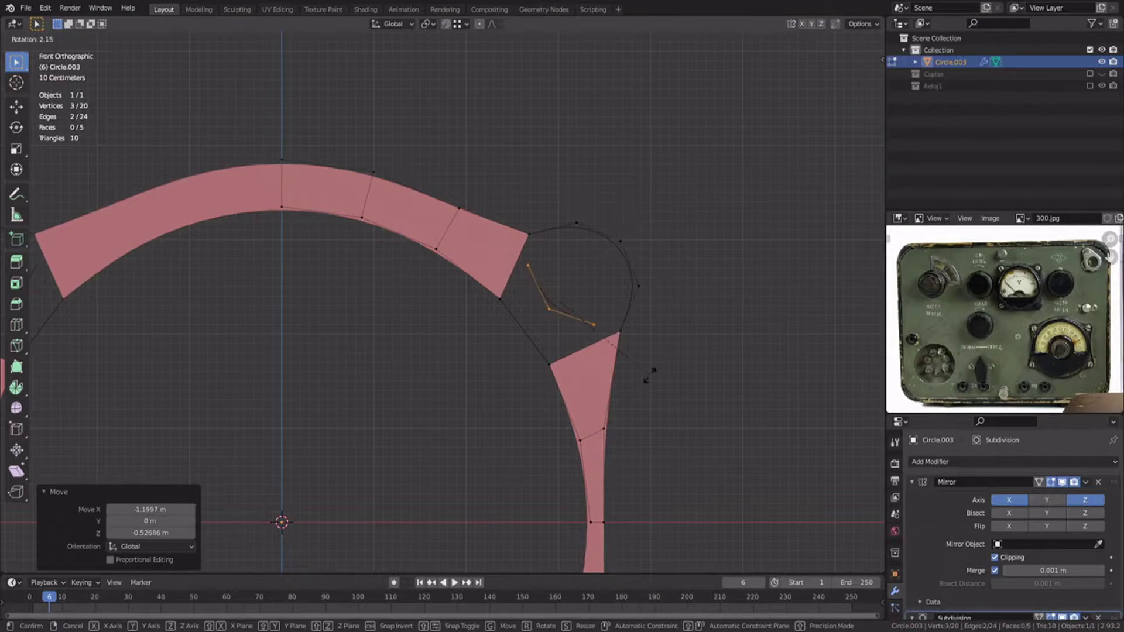
click(648, 379)
key(g)
click(630, 393)
key(x)
key(v)
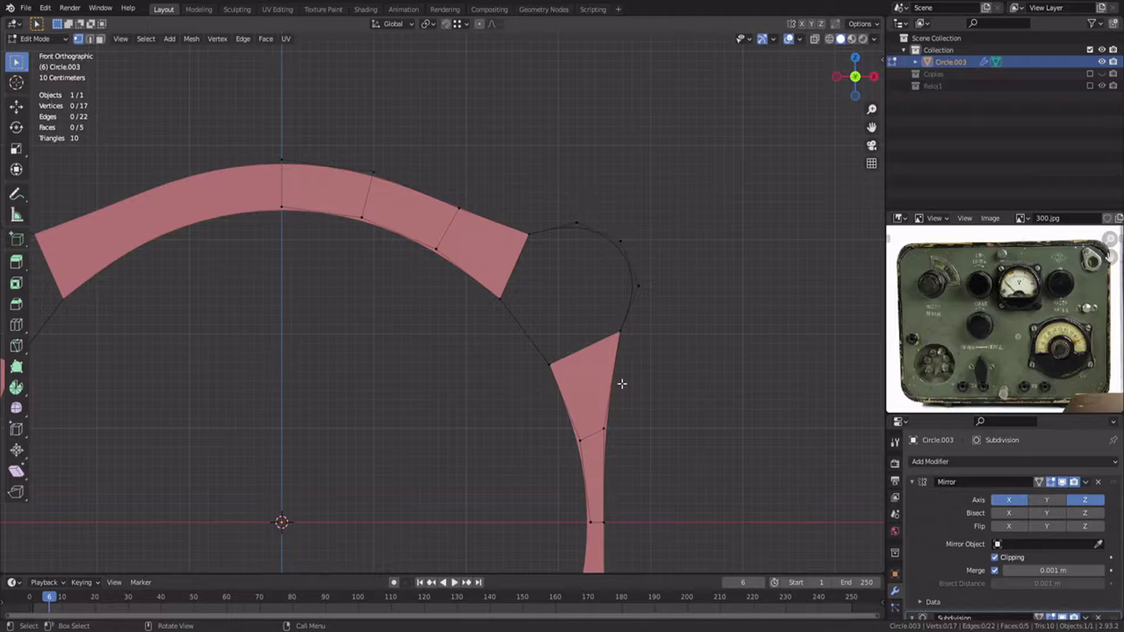
- Add an 8-vertex circle in the corner gap, scale it to 0.669 and fit it to the rounded corner
click(537, 253)
key(e)
shift+right_click(565, 289)
key(shift+a)
click(570, 291)
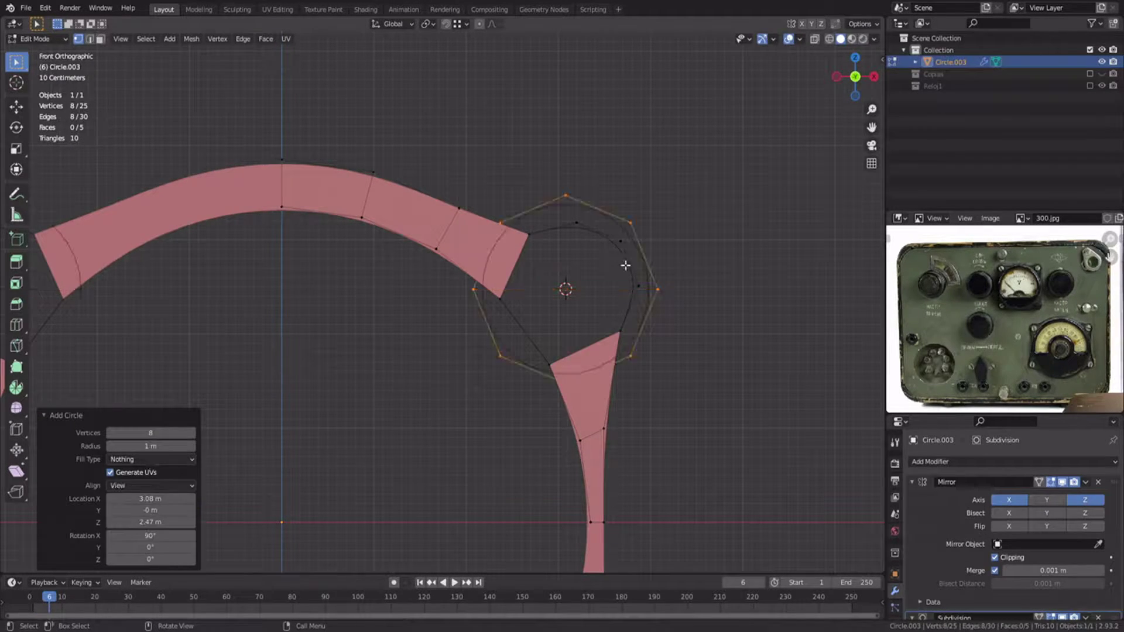
key(s)
click(693, 297)
key(g)
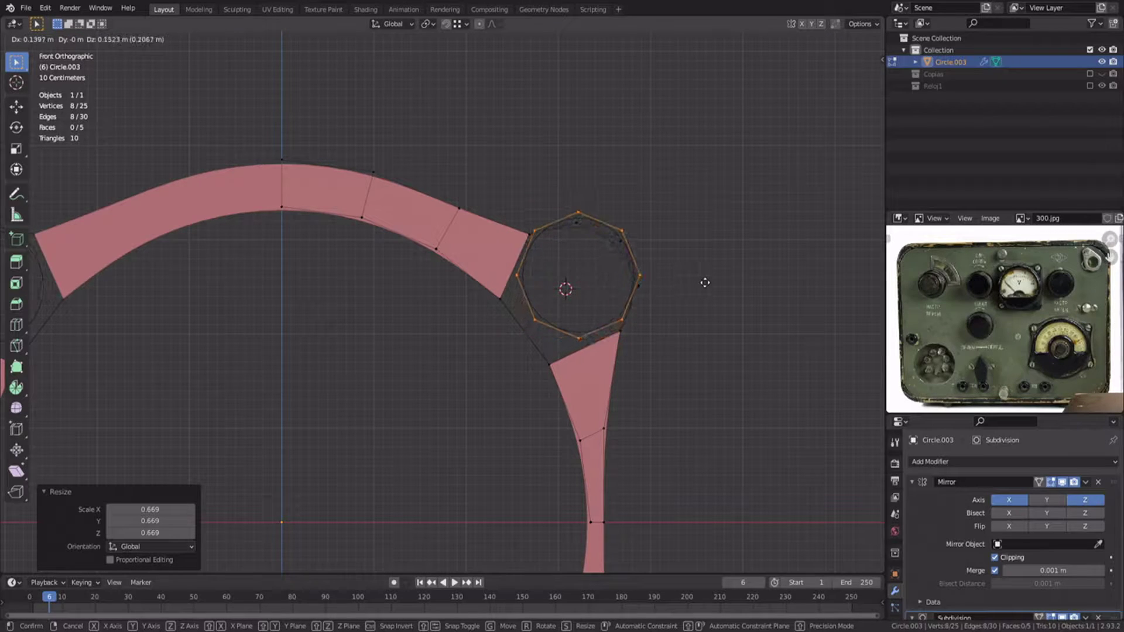
click(700, 292)
- Delete the small circle's four outer vertices and merge its upper end onto the top strip's outer end vertex with At Last
middle_drag(528, 272, 574, 341)
right_click(574, 342)
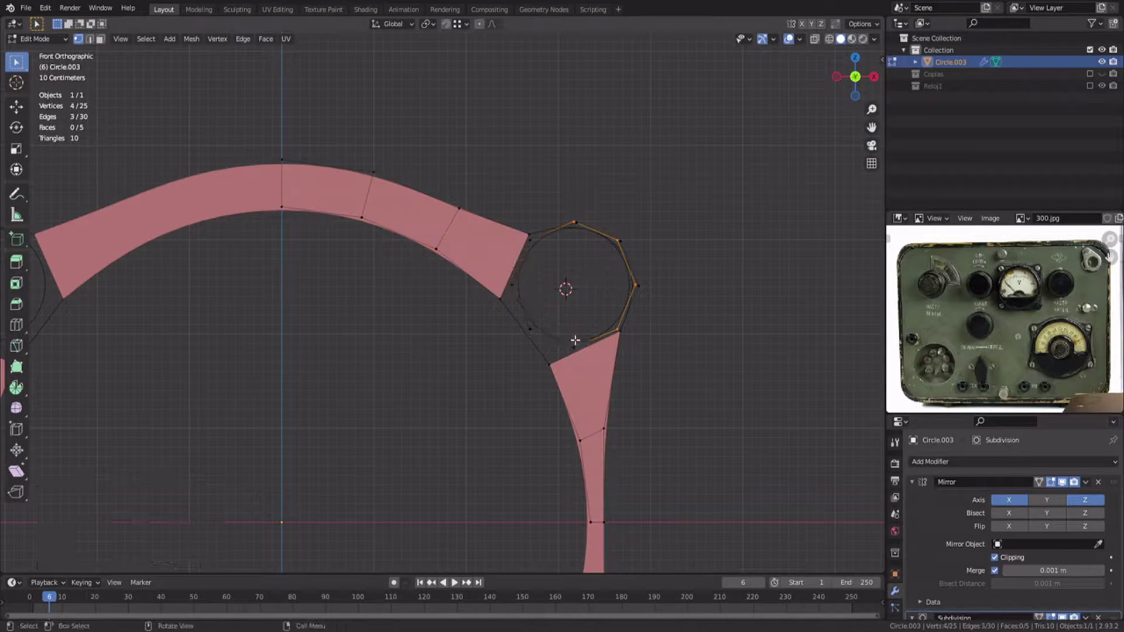
key(x)
shift+middle_drag(570, 290, 532, 309)
scroll(532, 309, up, 4)
click(545, 212)
shift+click(544, 199)
right_click(544, 198)
mouse_move(539, 258)
click(597, 303)
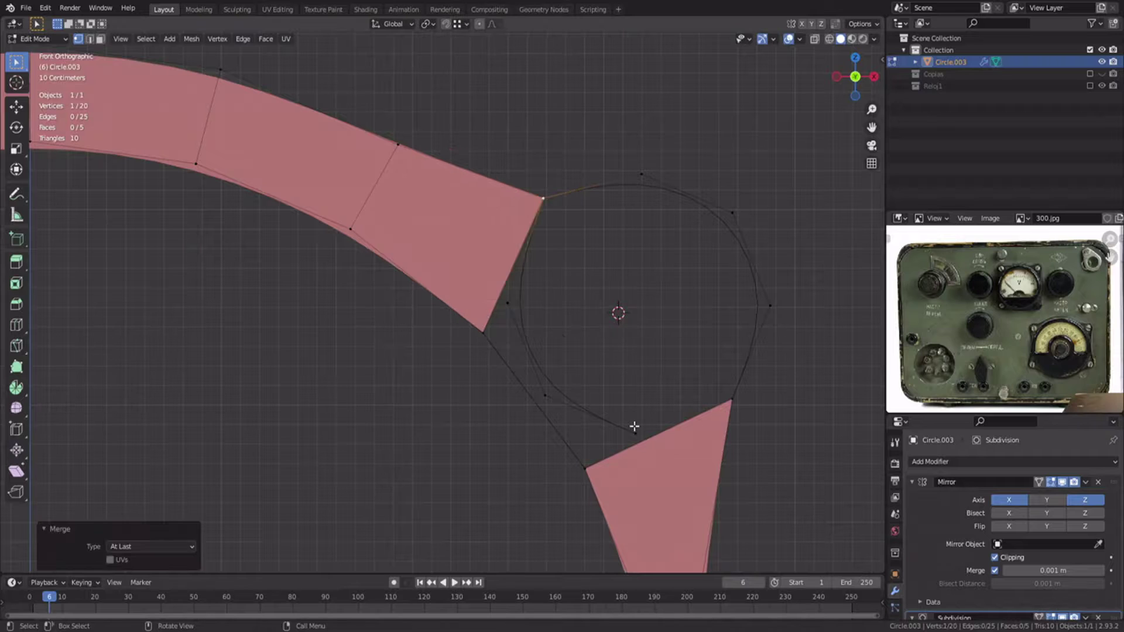
- Merge the small arc's lower end onto the side strip's upper outer vertex with At Last
click(636, 433)
shift+click(732, 400)
right_click(732, 400)
mouse_move(732, 402)
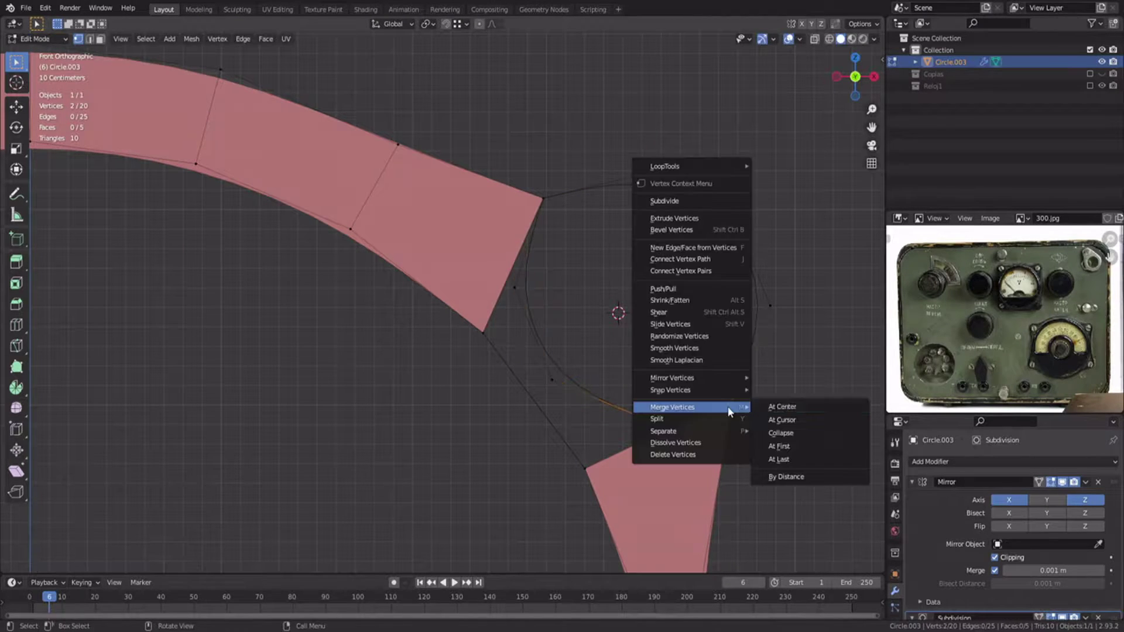
click(782, 461)
- Reposition the small arc's two remaining vertices inside the corner gap
click(551, 391)
key(g)
click(592, 402)
click(525, 293)
key(g)
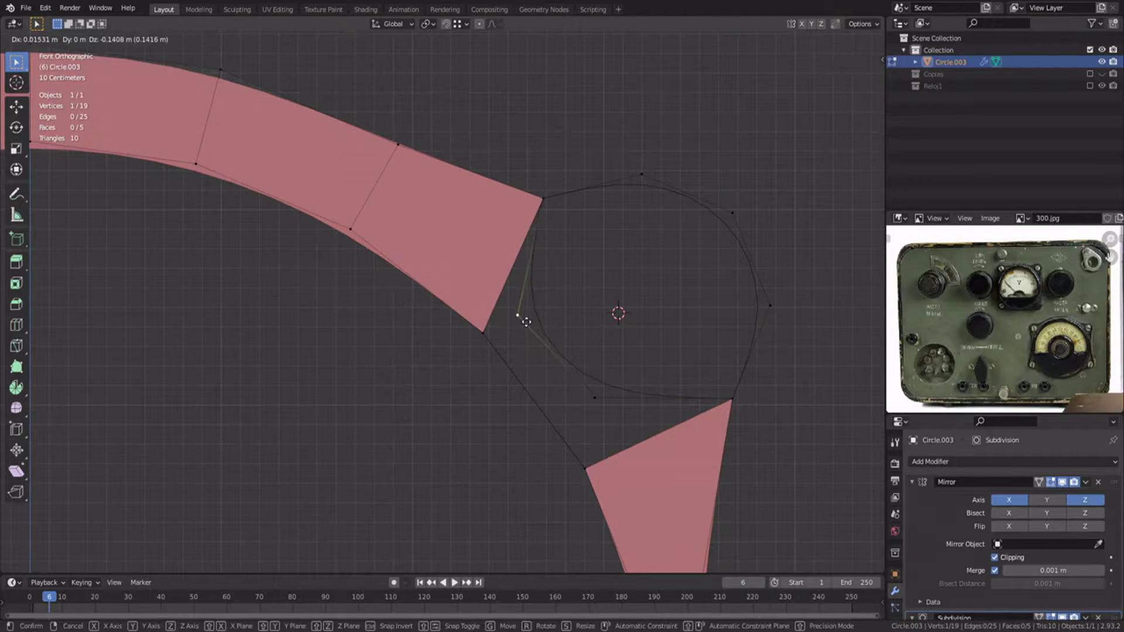
click(525, 321)
- Undo the small arc's vertex moves, both merges and the deletion of the circle's outer vertices
key(ctrl+z)
key(ctrl+z)
key(ctrl+z)
key(ctrl+z)
key(ctrl+z)
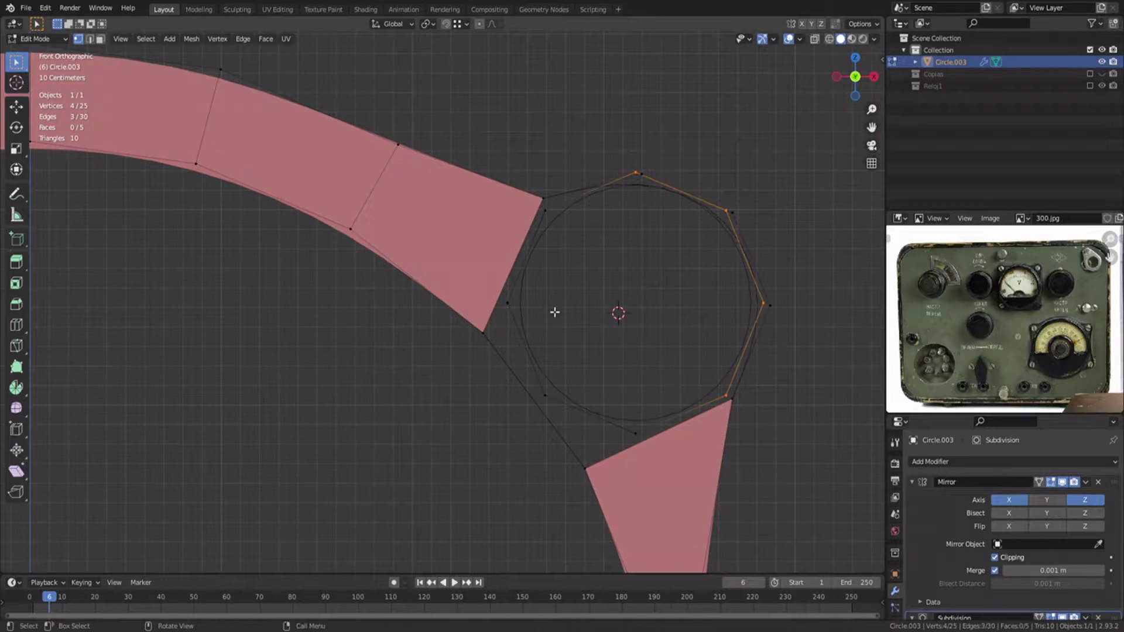
- Merge the small arc's upper end onto the top strip's outer vertex and connect its lower end to the side strip with an edge
click(545, 212)
shift+click(544, 198)
right_click(546, 200)
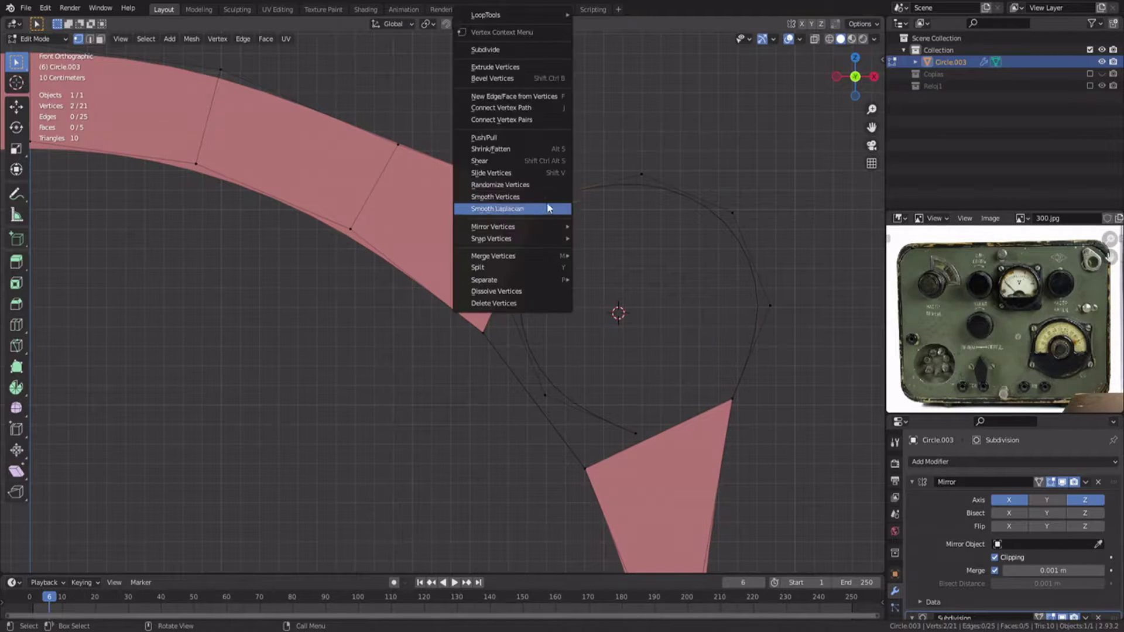
mouse_move(549, 254)
click(592, 306)
click(634, 413)
shift+click(712, 397)
key(f)
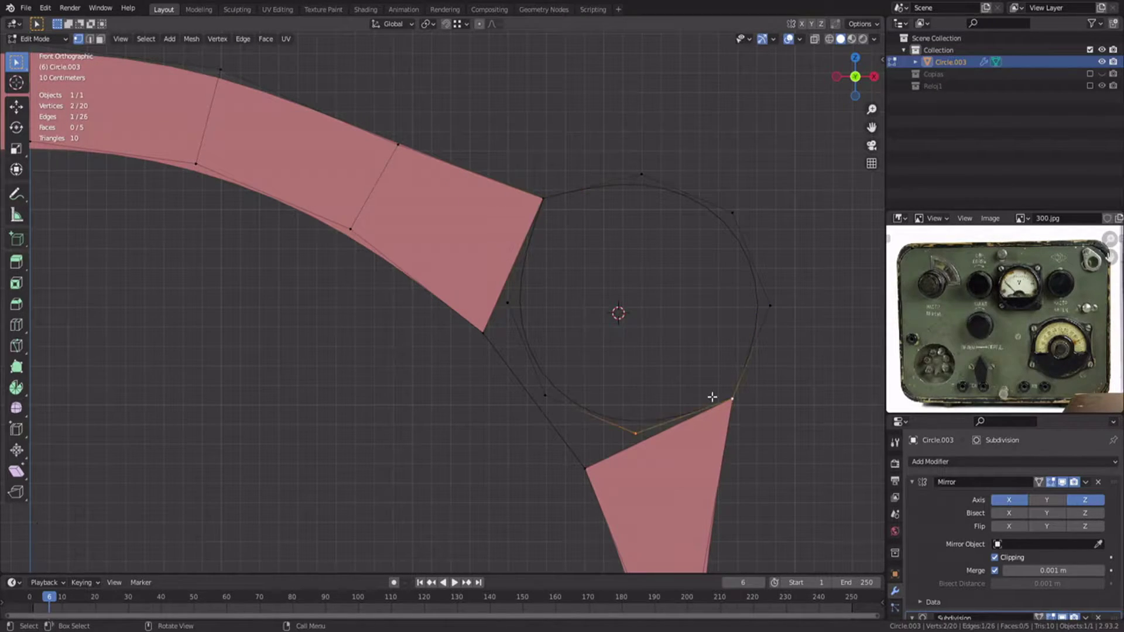
- Reposition the small arc's three inner vertices to even out its curve
click(522, 310)
key(g)
click(527, 300)
click(558, 388)
key(g)
click(554, 361)
click(621, 411)
key(g)
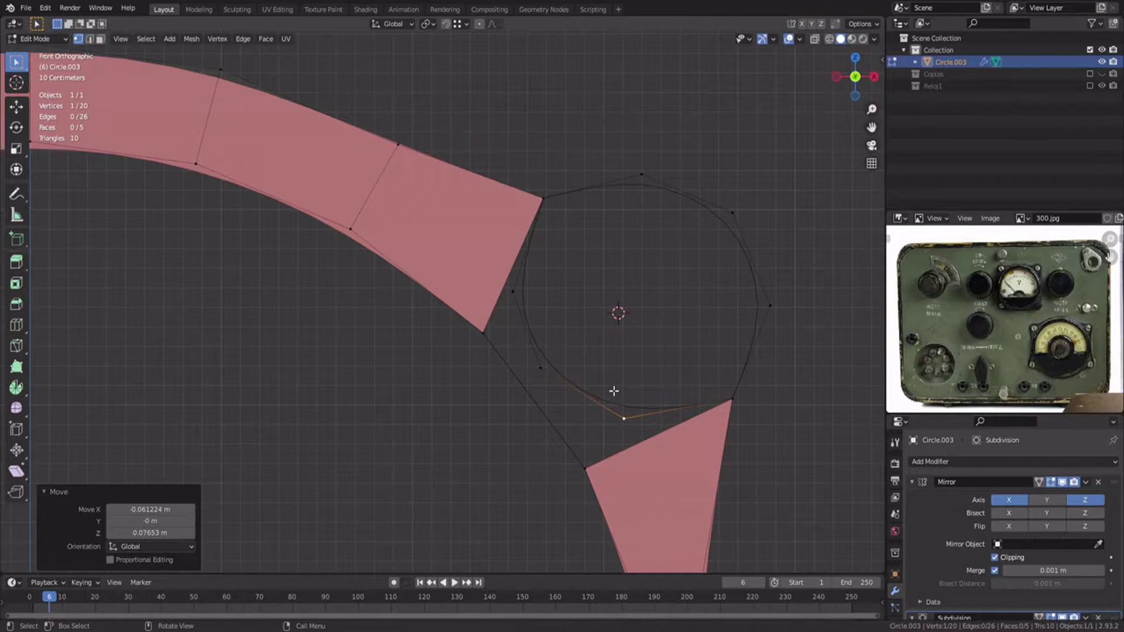
- Delete the three inner arc vertices from the corner gap
shift+click(544, 366)
shift+click(519, 294)
key(x)
click(585, 319)
- Add one centred lengthwise loop cut to each of the side and top strips
scroll(588, 337, down, 1)
shift+middle_drag(590, 343, 564, 304)
key(ctrl+r)
double_click(609, 392)
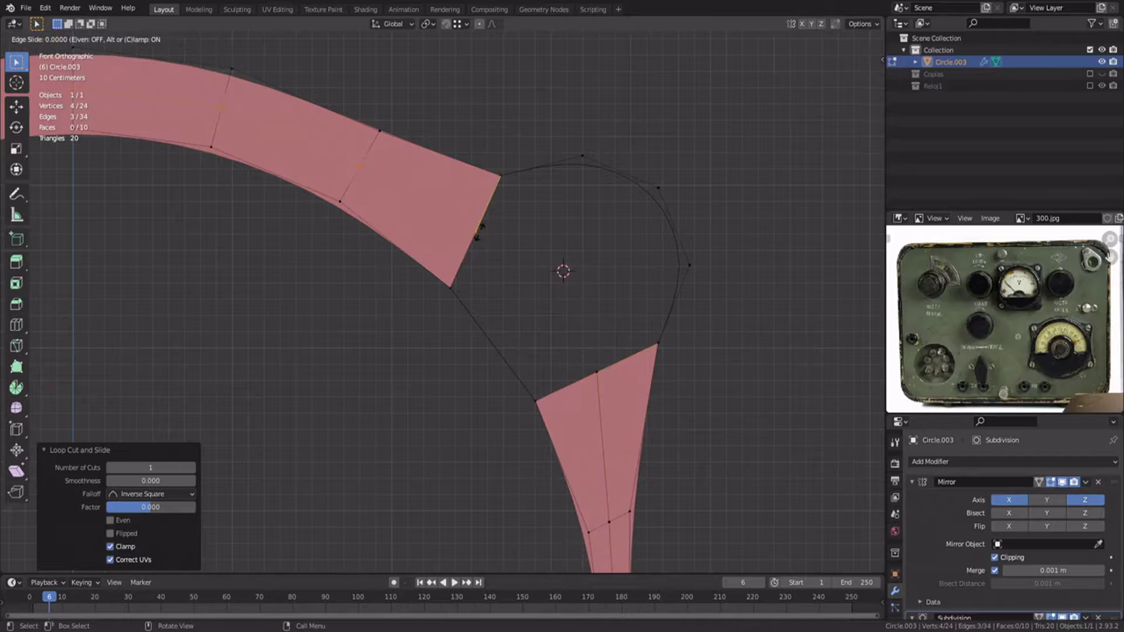
click(479, 232)
- Extrude the rounded corner's three outer vertices diagonally inward into the gap
shift+middle_drag(543, 257, 532, 268)
drag(560, 150, 690, 287)
key(e)
click(586, 307)
- Reposition the three extruded vertices so they form a rounded inner edge for the corner piece
click(569, 302)
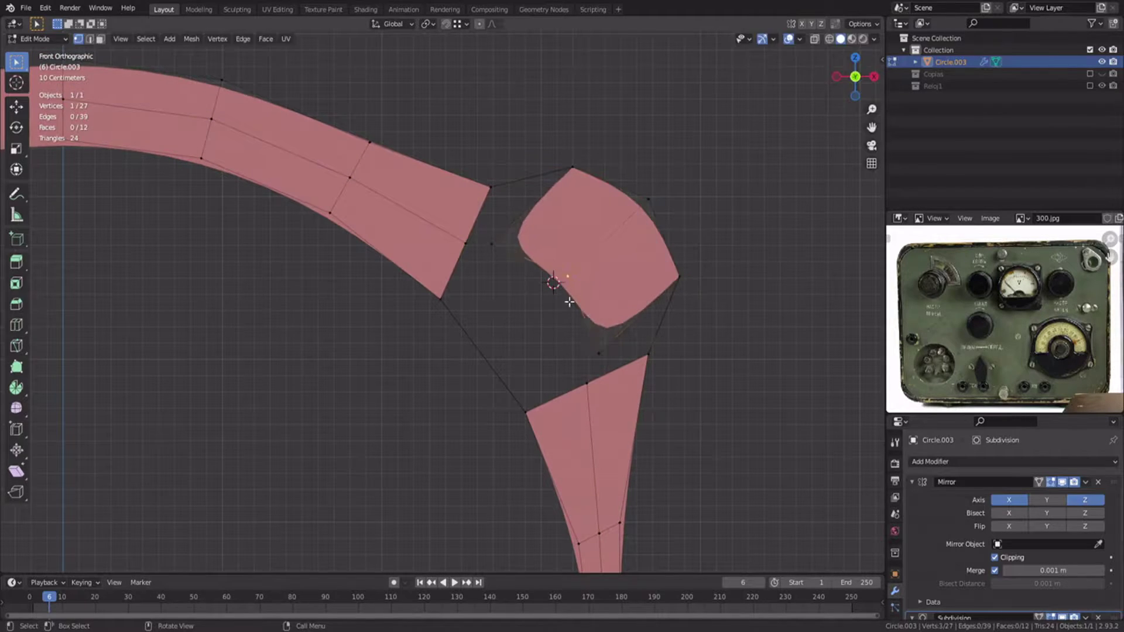
key(g)
click(538, 331)
click(494, 266)
key(g)
click(499, 281)
click(596, 361)
key(g)
click(575, 359)
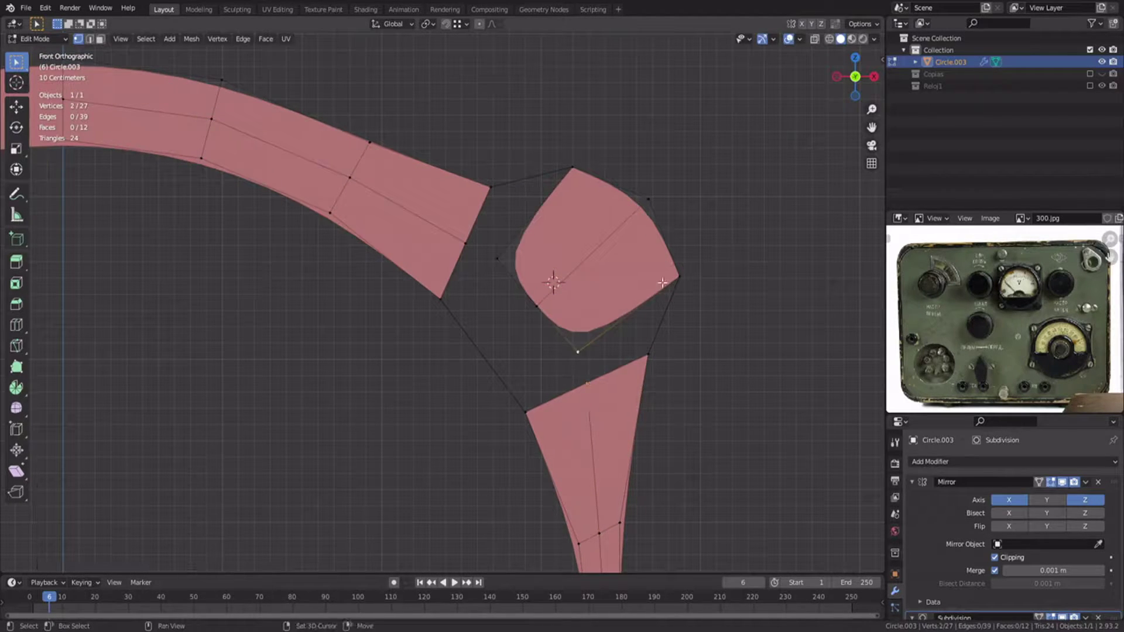
- Fill the two faces joining the corner piece to the side strip and the top strip
shift+click(673, 281)
shift+click(650, 350)
key(f)
key(alt+a)
shift+click(568, 174)
shift+click(502, 252)
key(f)
key(alt+a)
shift+middle_drag(503, 296, 507, 253)
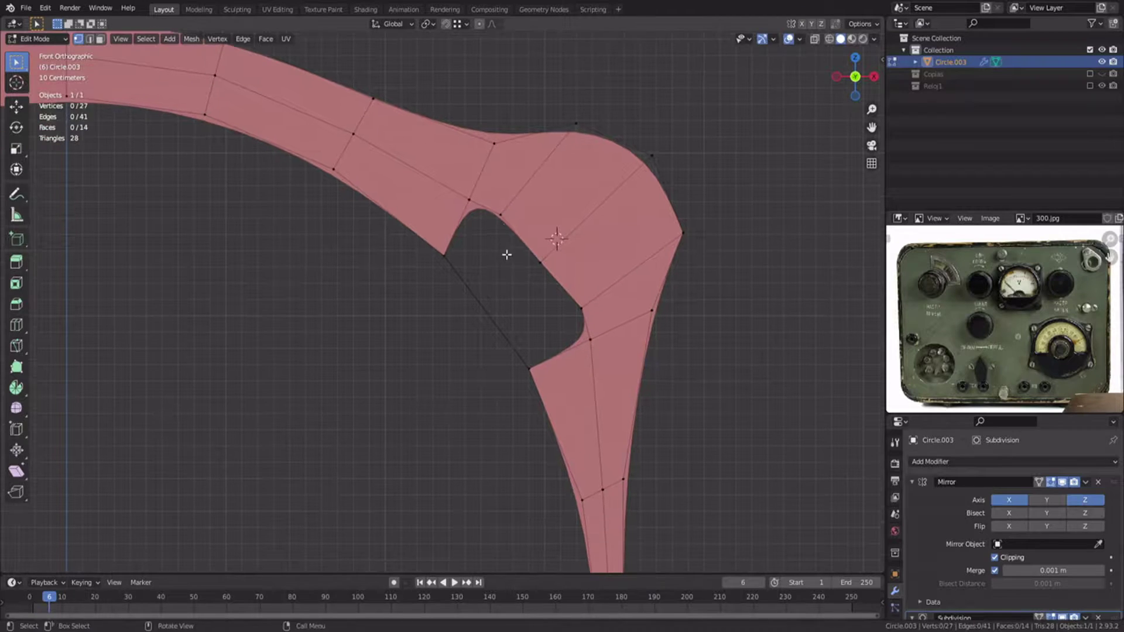
- Adjust the corner piece's inner vertices to smooth its edge facing the remaining gap
click(503, 220)
key(g)
click(501, 225)
click(557, 302)
click(522, 278)
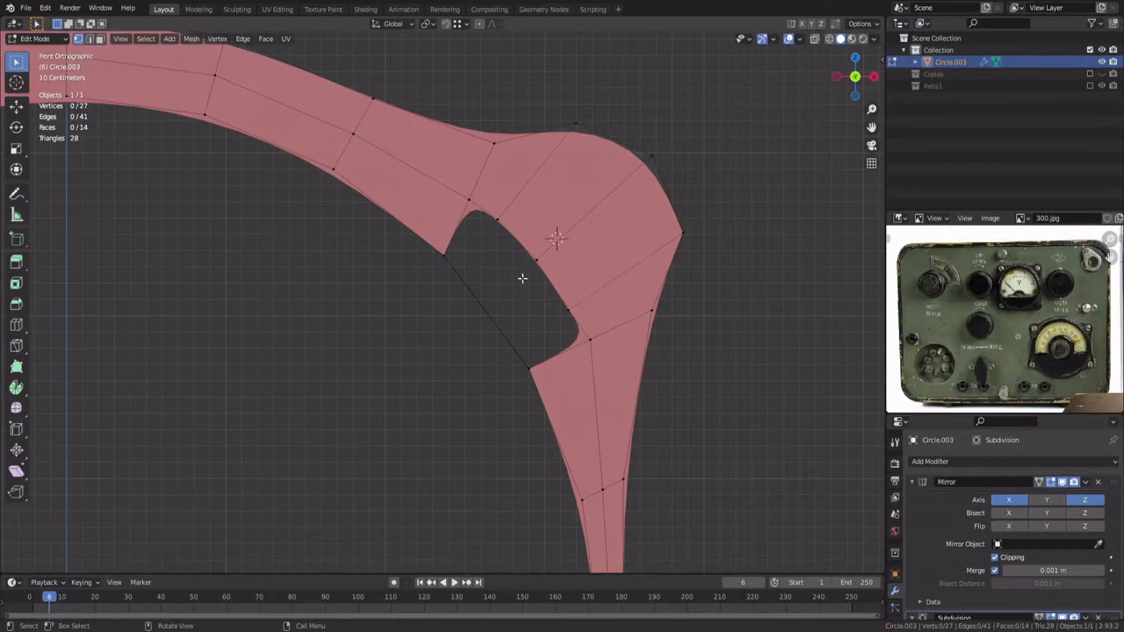
key(g)
click(519, 281)
click(495, 226)
key(g)
click(491, 232)
- Inset the four faces of the corner piece and shape the inner faces into a circle scaled to 0.829
shift+middle_drag(519, 303, 498, 301)
shift+click(580, 234)
shift+click(599, 284)
shift+click(545, 196)
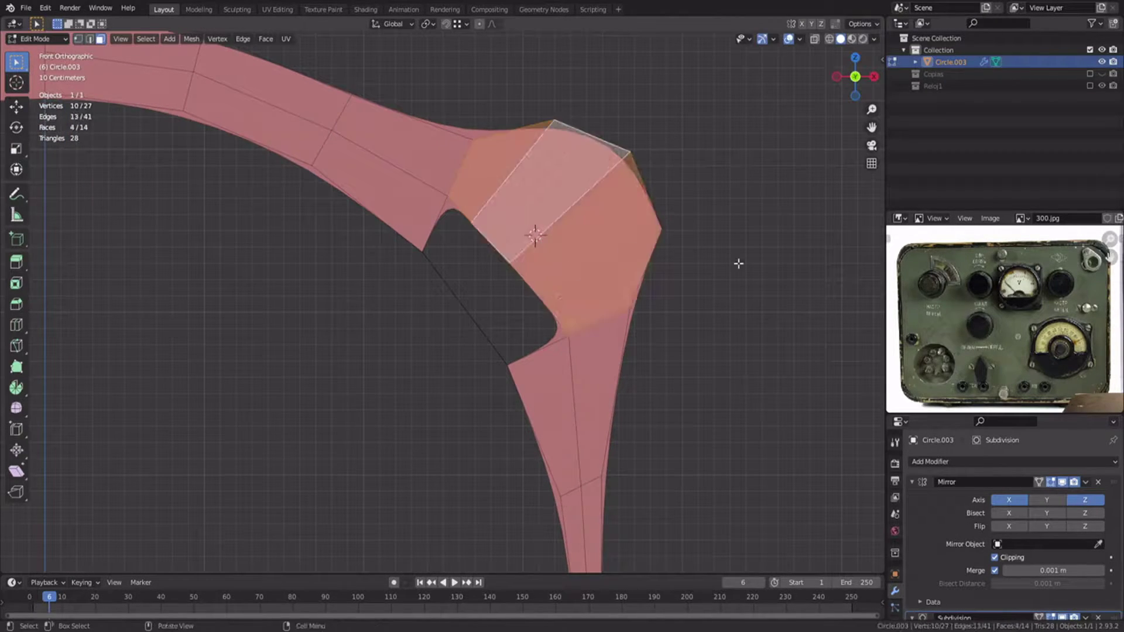
key(i)
click(715, 253)
right_click(714, 251)
mouse_move(719, 251)
click(752, 261)
- Inset the corner's circular faces once more and delete the inner faces to open a round hole
key(i)
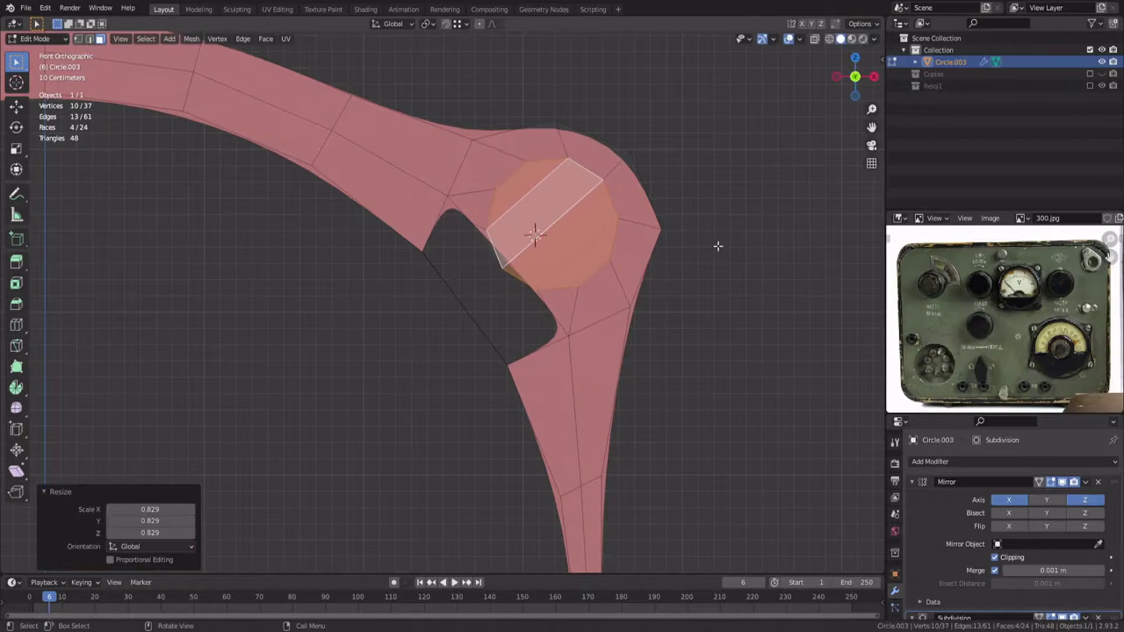
click(717, 255)
key(x)
click(716, 263)
scroll(508, 298, down, 5)
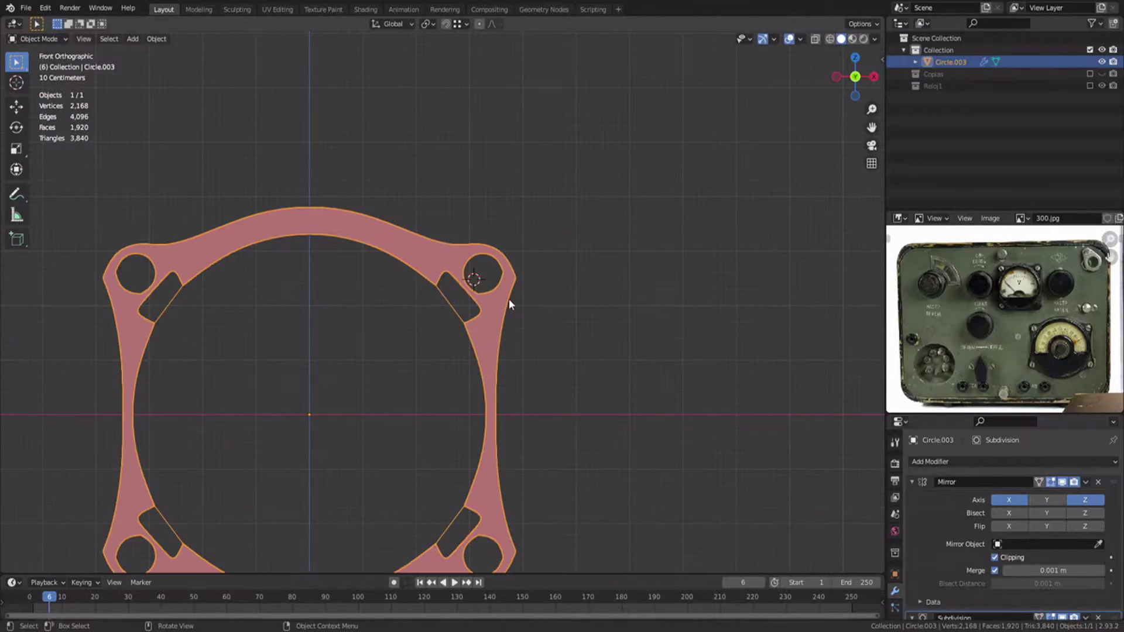
- Move the corner's outer vertices around the top of the hole outward to even out the rim
click(911, 482)
scroll(583, 360, up, 5)
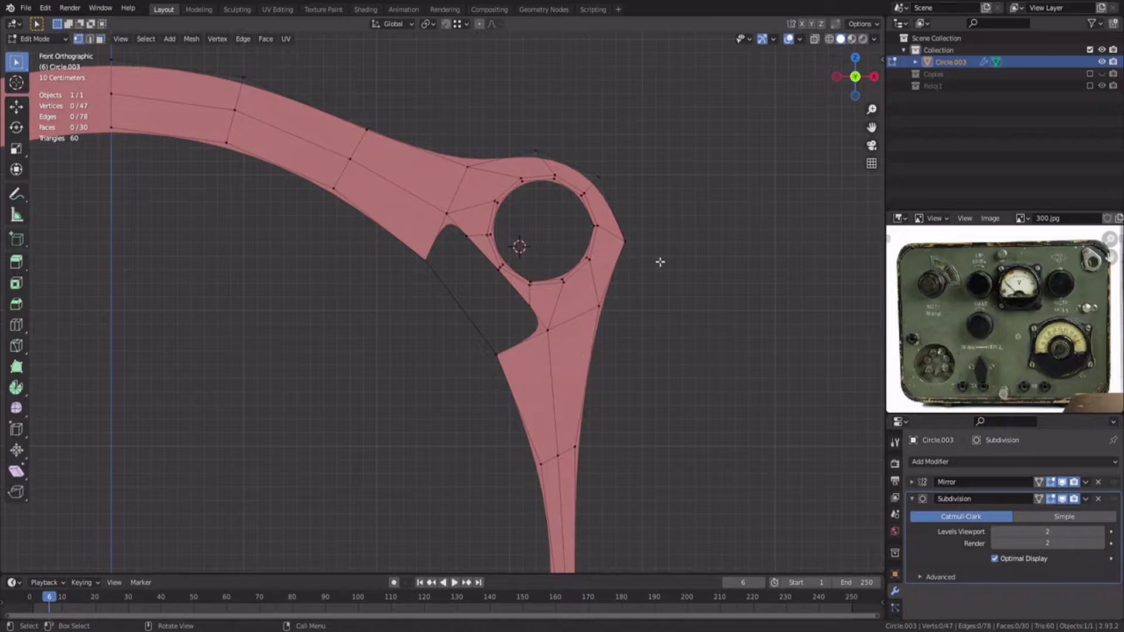
click(638, 242)
key(g)
click(637, 225)
click(536, 155)
key(g)
click(552, 148)
click(598, 177)
key(g)
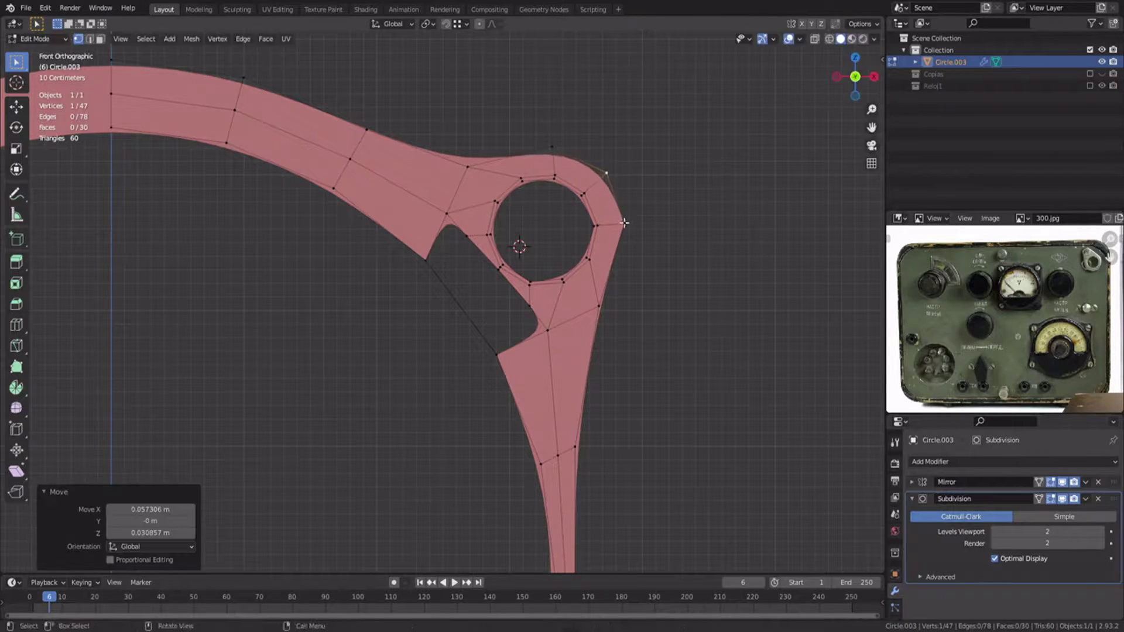
- Move the two outer side vertices beside and below the hole slightly outward
click(624, 223)
key(g)
click(633, 224)
click(599, 305)
key(g)
click(608, 306)
key(Tab)
scroll(500, 400, down, 7)
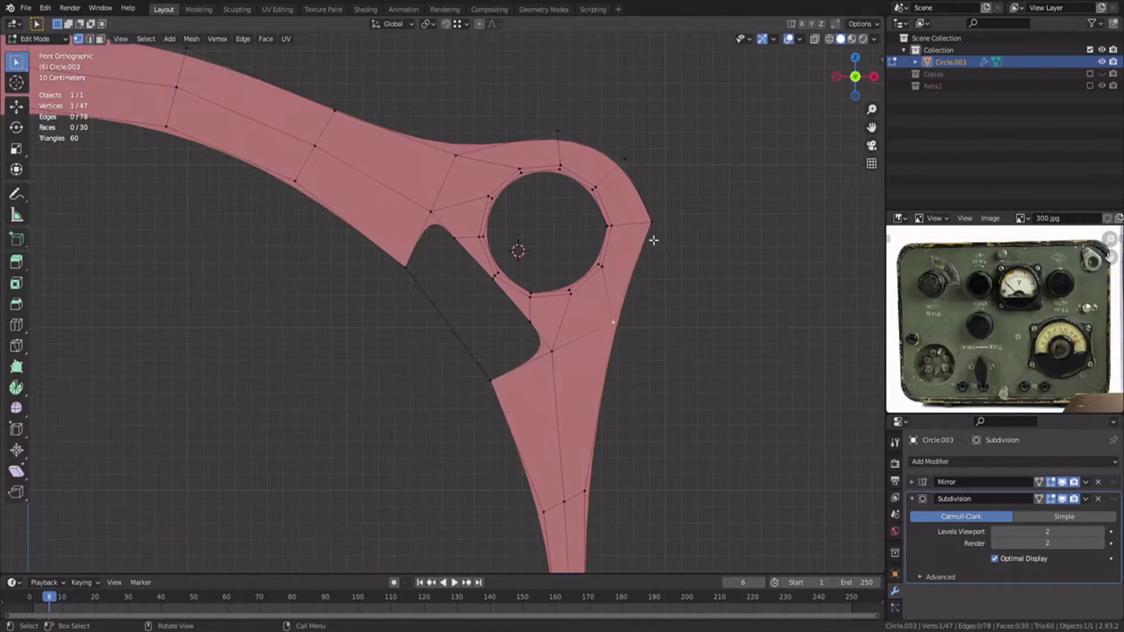
- Reposition the outer vertices diagonally beyond and above the hole for a rounder corner outline
key(g)
click(641, 185)
key(g)
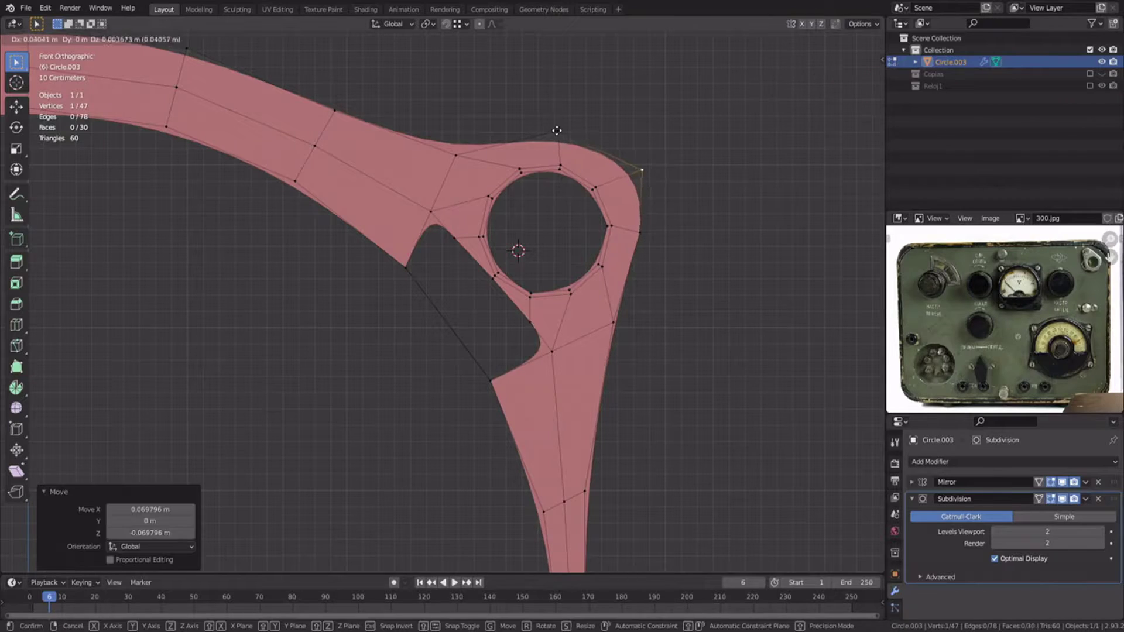
click(642, 185)
click(559, 133)
key(g)
click(568, 135)
key(Tab)
key(Tab)
- Adjust the outer side vertex beside the hole so the corner flows smoothly into the side strip
click(646, 235)
key(g)
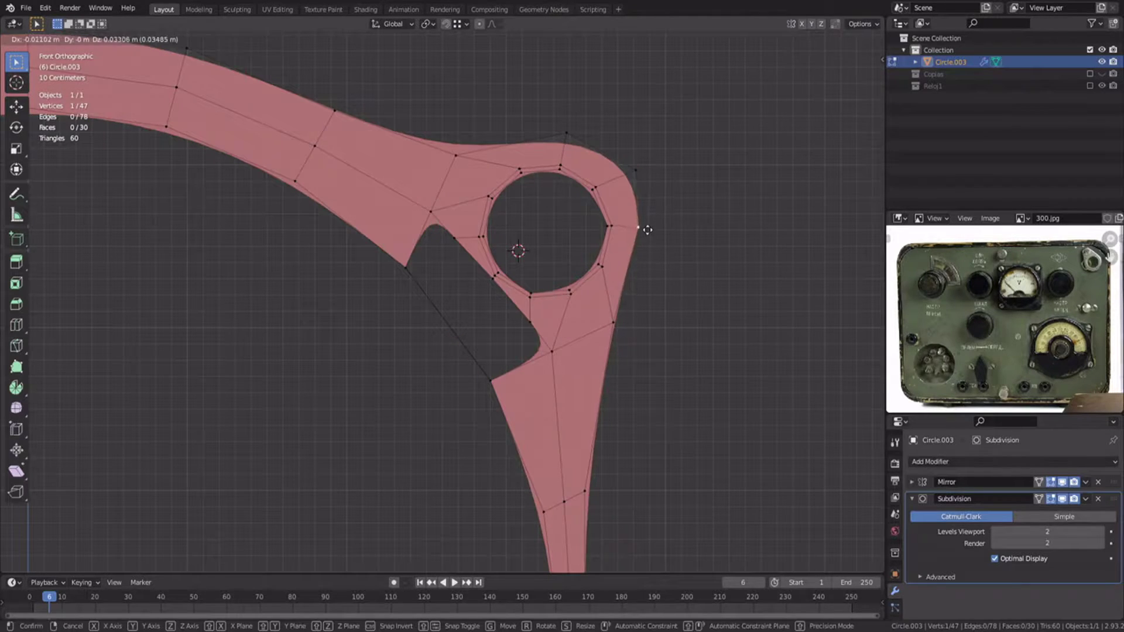
click(645, 229)
key(Tab)
key(Tab)
key(g)
click(637, 285)
- Add a centred loop cut through the inner strip of the frame, ending at both sides of the diagonal gap
key(2)
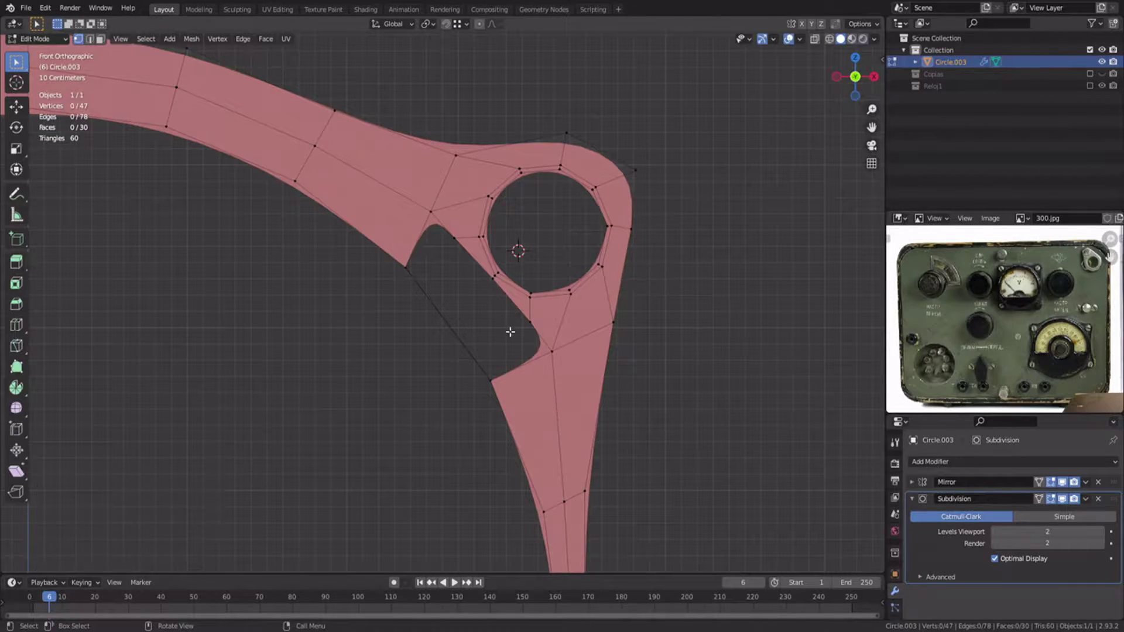
scroll(497, 293, up, 1)
click(486, 262)
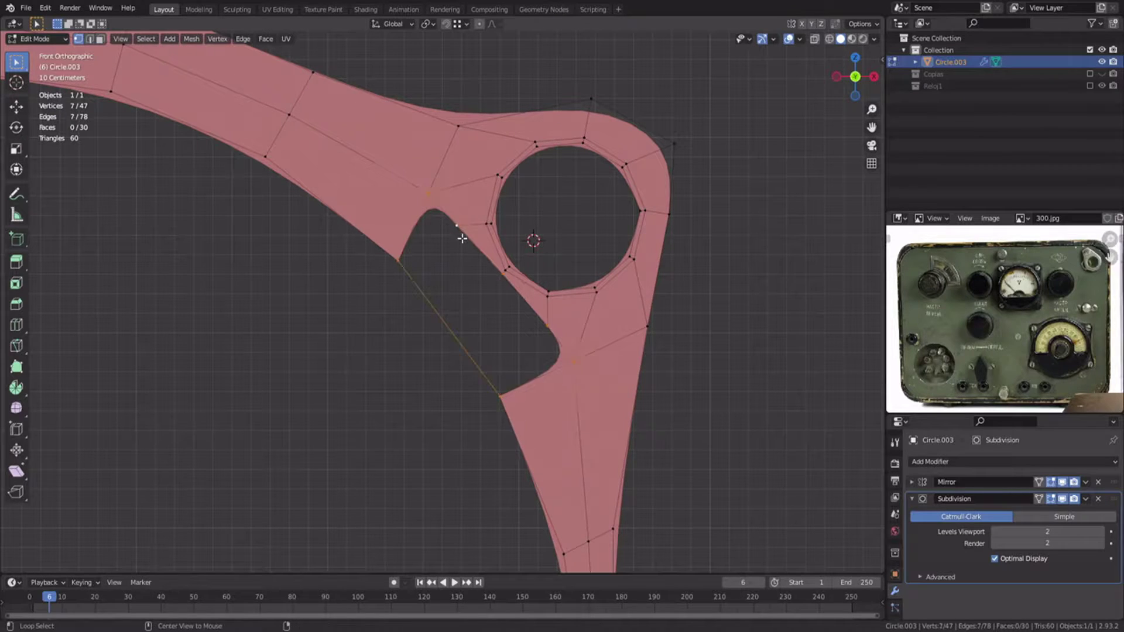
key(ctrl+r)
click(414, 247)
right_click(414, 247)
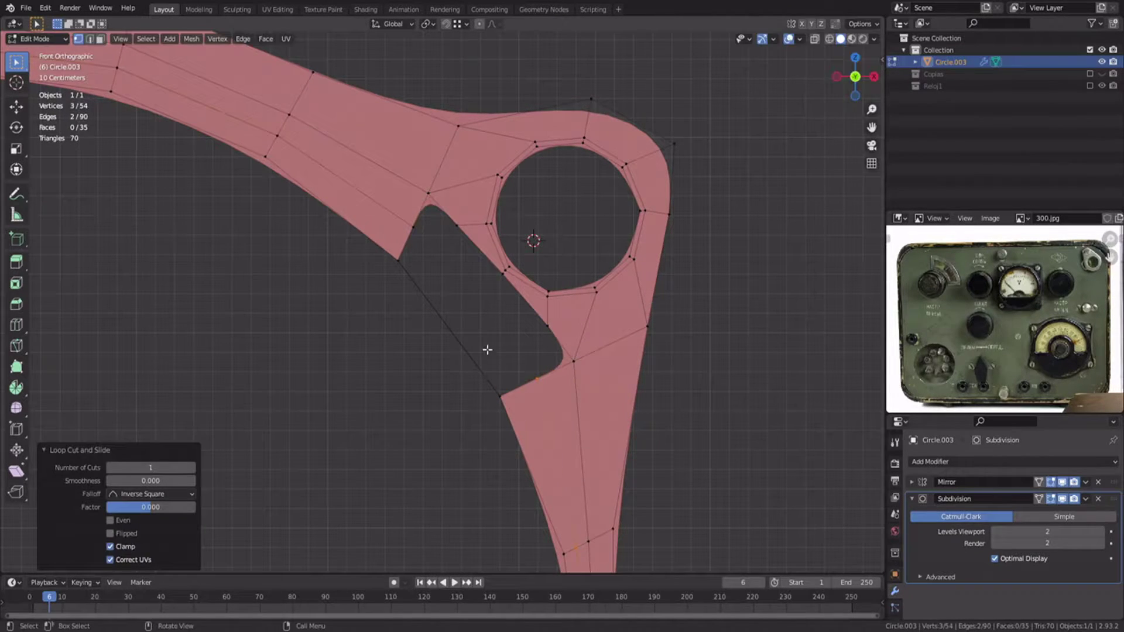
- Fill the diagonal gap with two faces, one along the inner edge and one beside the corner hole
click(407, 255)
key(f)
scroll(477, 304, up, 1)
key(2)
alt+click(477, 304)
key(f)
key(1)
scroll(473, 308, up, 2)
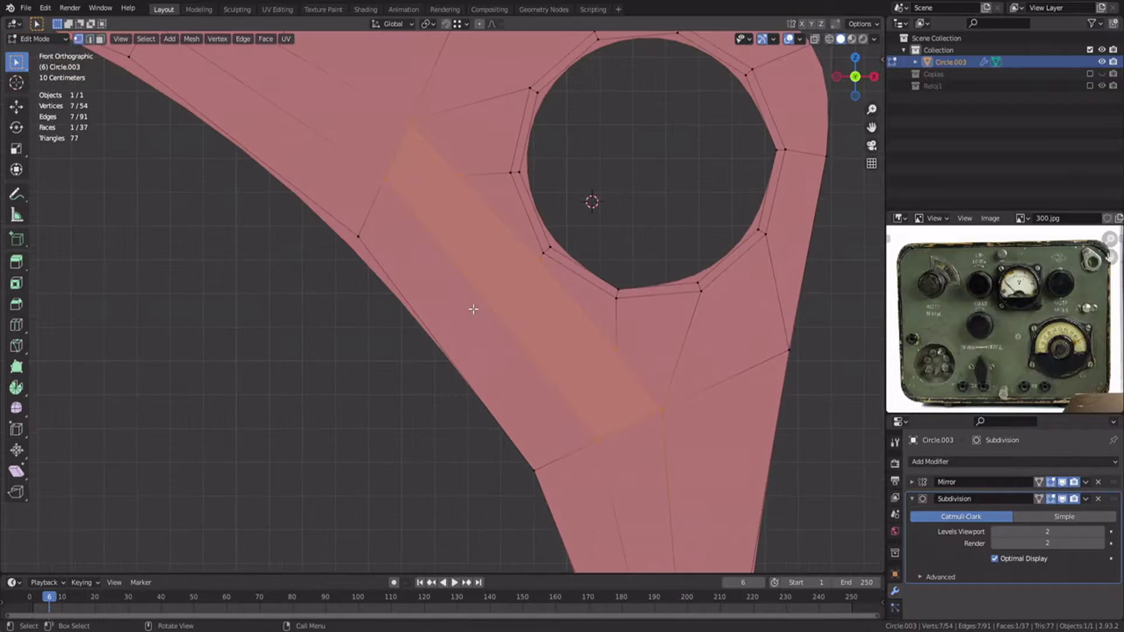
key(alt+a)
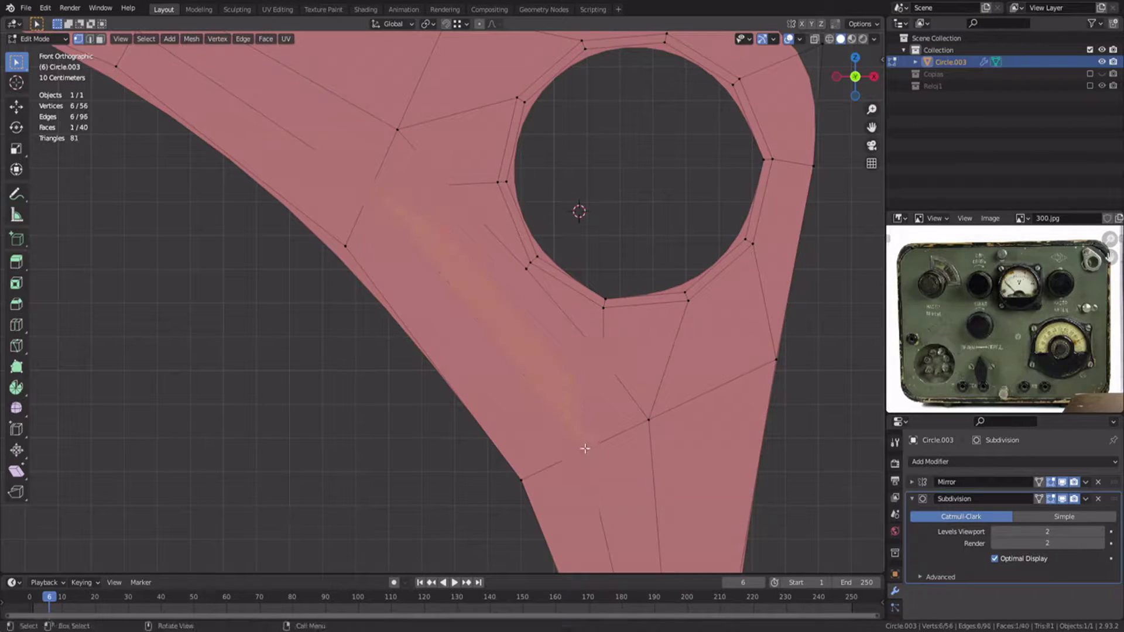
- Add a loop cut across the diagonal strip and connect it to the vertex at the hole's rim
click(416, 183)
click(477, 297)
click(500, 270)
key(alt+a)
key(ctrl+r)
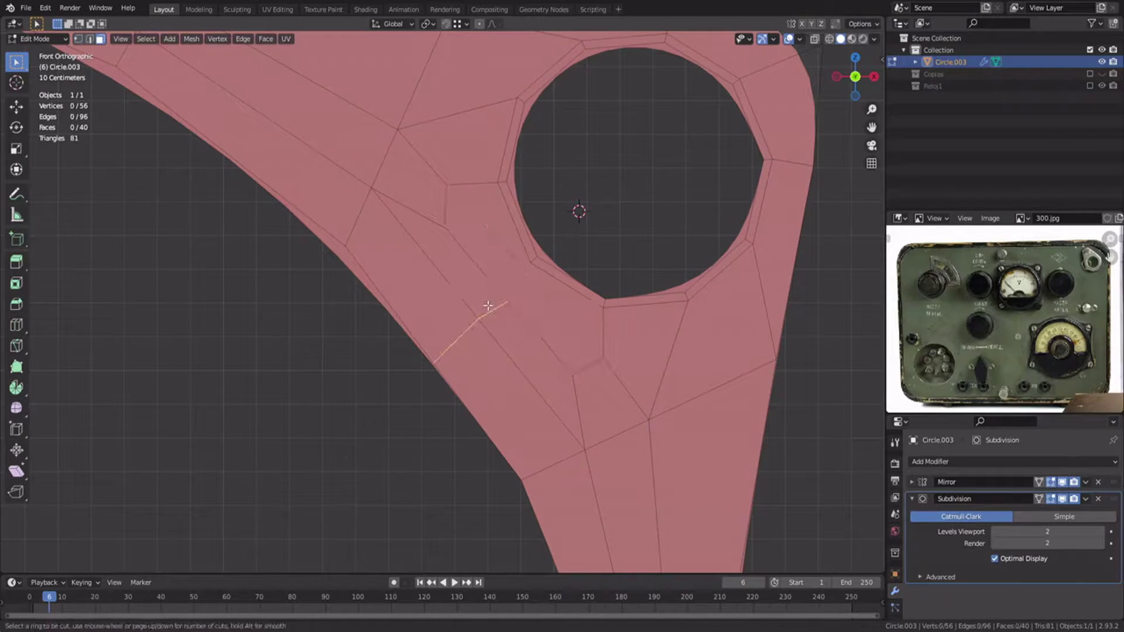
click(489, 306)
click(497, 288)
- Dissolve the extra vertex that the cut left on the inner edge of the diagonal strip
key(3)
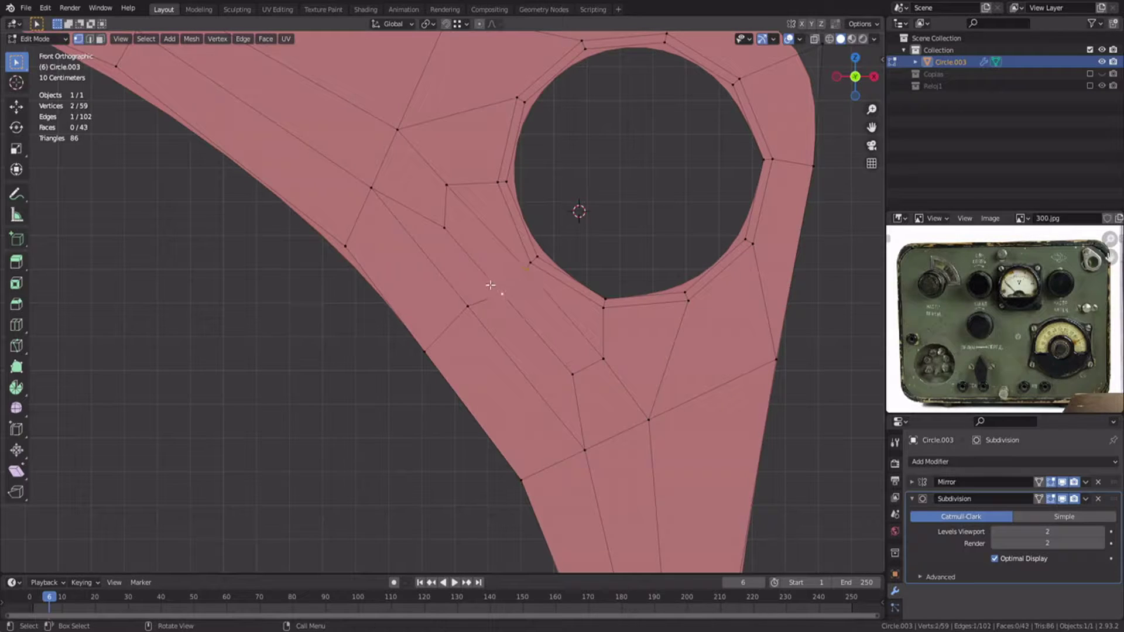
scroll(496, 251, down, 8)
scroll(429, 343, up, 6)
key(1)
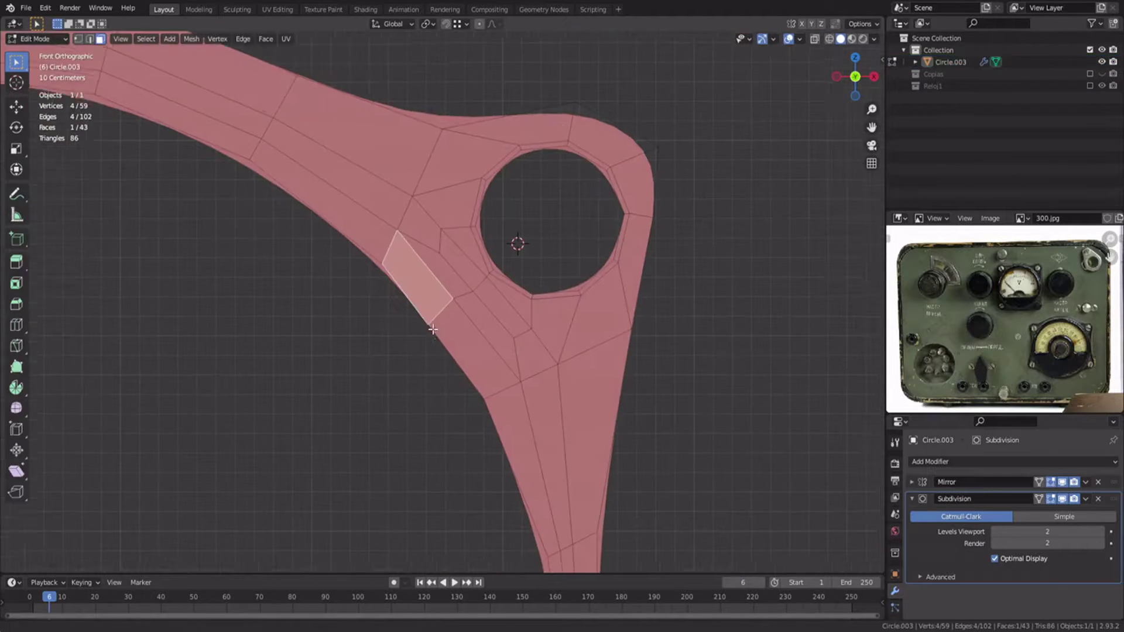
key(ctrl+x)
scroll(404, 257, down, 3)
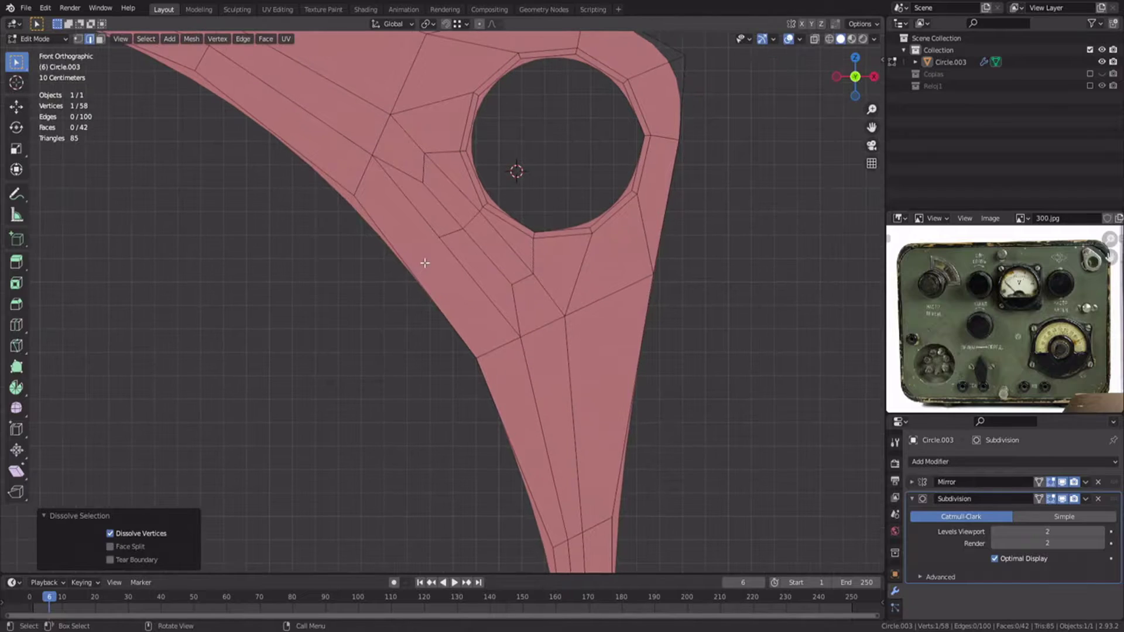
- Select the inner edge loop of the large opening and shape it with the LoopTools Circle operation
scroll(427, 267, down, 5)
scroll(427, 266, up, 6)
key(2)
alt+click(420, 280)
alt+scroll(419, 281, down, 1)
scroll(420, 281, down, 5)
shift+middle_drag(410, 281, 520, 230)
right_click(516, 230)
mouse_move(519, 231)
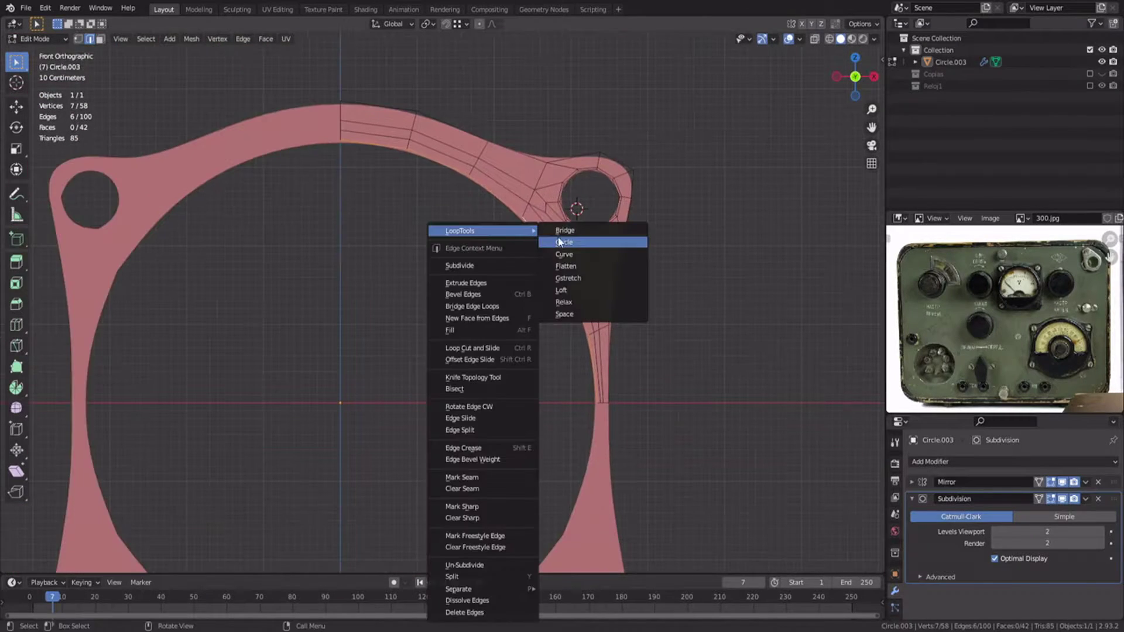
click(565, 244)
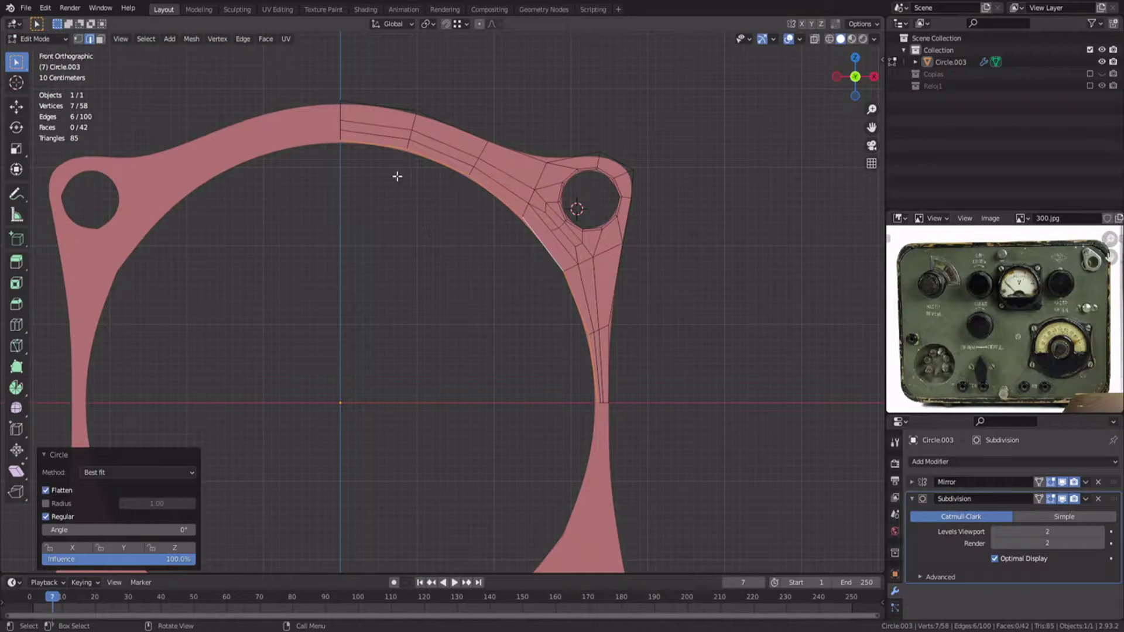
- Apply the housing's Mirror modifier to make the whole frame real geometry
key(Tab)
scroll(456, 308, down, 4)
click(465, 309)
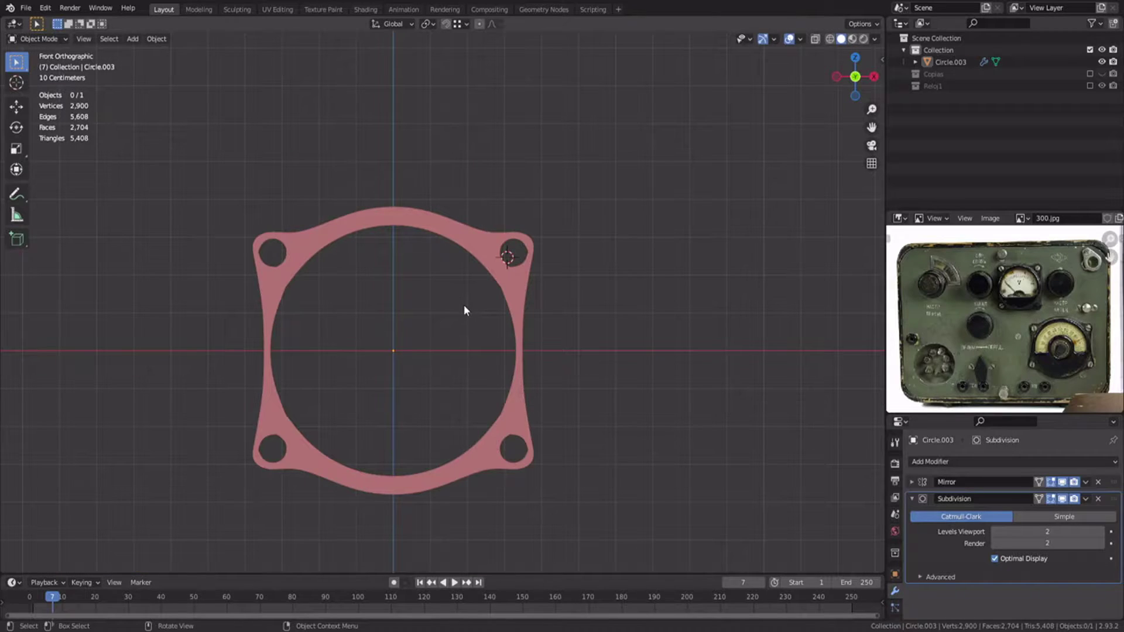
key(ctrl+a)
- Shape the complete inner loop of the opening into a best-fit circle and scale it down slightly
key(Tab)
scroll(497, 296, up, 3)
right_click(410, 227)
mouse_move(463, 232)
click(547, 246)
key(s)
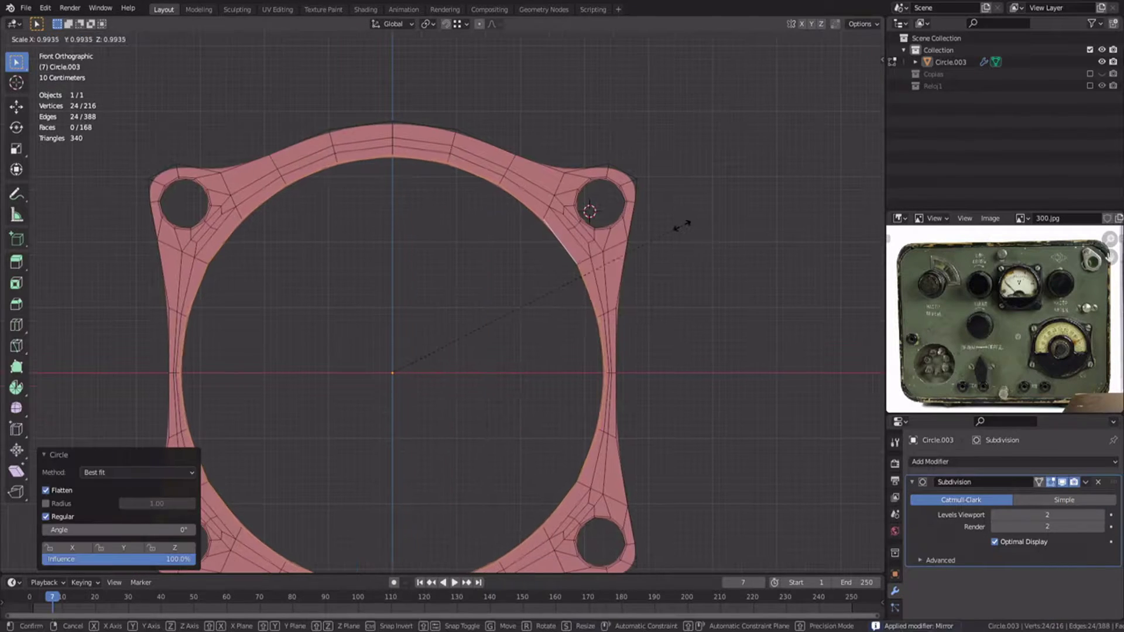
click(679, 226)
key(Tab)
key(Tab)
scroll(423, 332, up, 5)
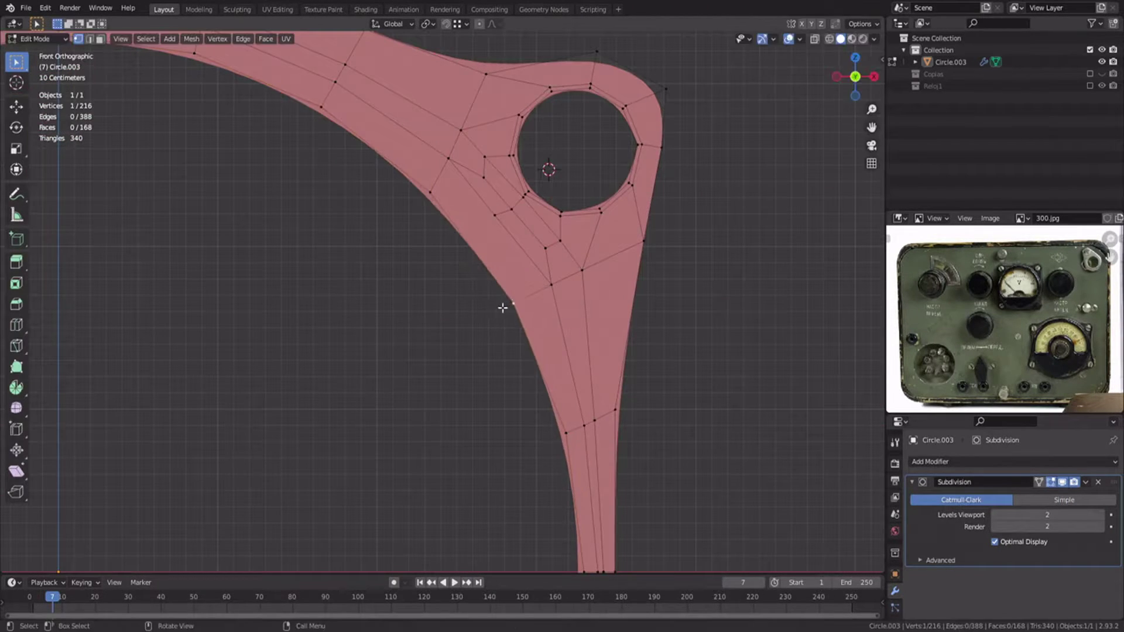
- Space the inner loop's vertices evenly with the LoopTools Space operation, using cubic interpolation
key(Tab)
key(Tab)
scroll(327, 313, down, 3)
right_click(377, 227)
mouse_move(377, 227)
click(432, 311)
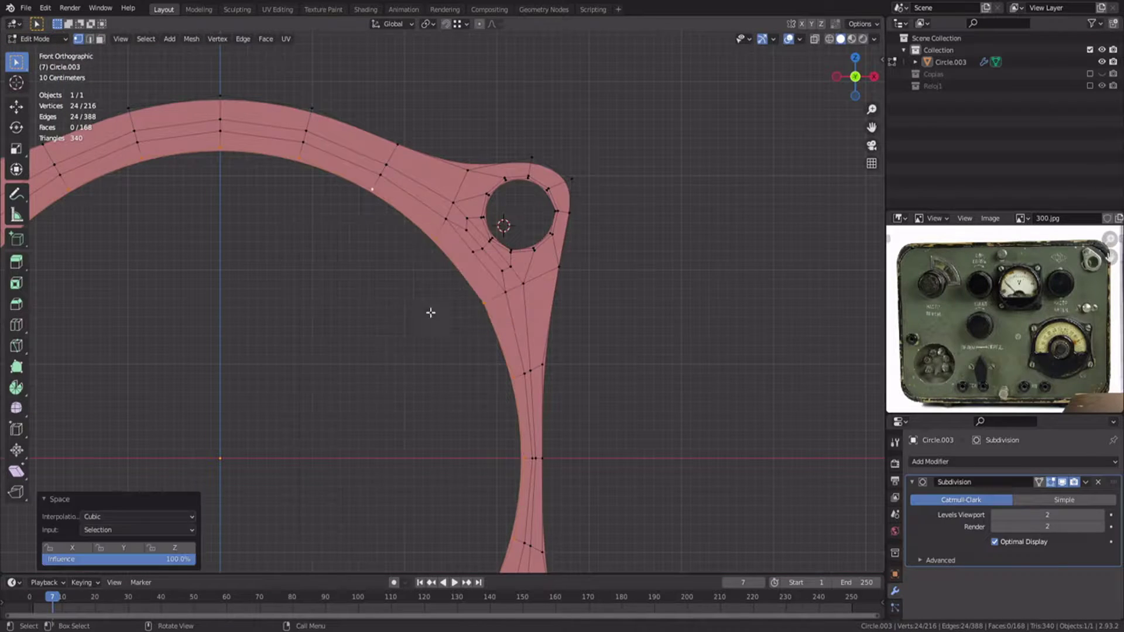
- Examine the whole frame's outline and opening with the subdivision display switched off and on
key(Tab)
scroll(381, 341, down, 4)
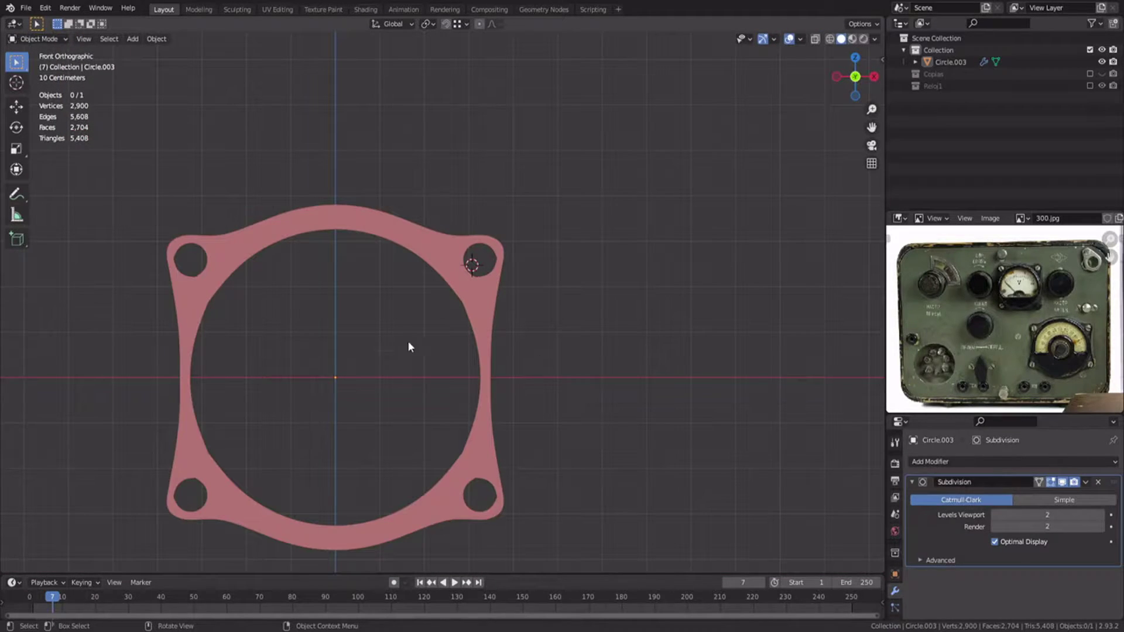
click(1062, 483)
click(1062, 484)
key(Tab)
key(Tab)
scroll(375, 388, down, 1)
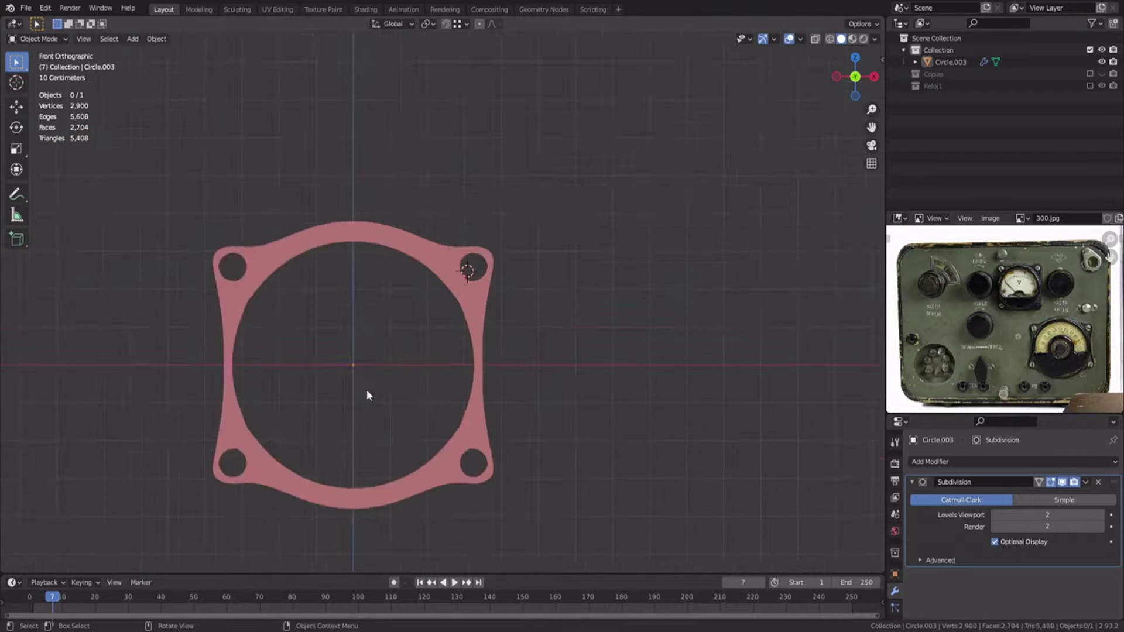
- Delete the left and lower portions of the frame, keeping only the upper-right quarter
shift+middle_drag(367, 389, 529, 322)
key(Tab)
drag(301, 72, 509, 518)
shift+drag(684, 323, 501, 468)
key(x)
click(537, 288)
key(Tab)
- Add a Mirror modifier on X and Z with clipping enabled and place it above the Subdivision modifier
click(912, 483)
click(936, 462)
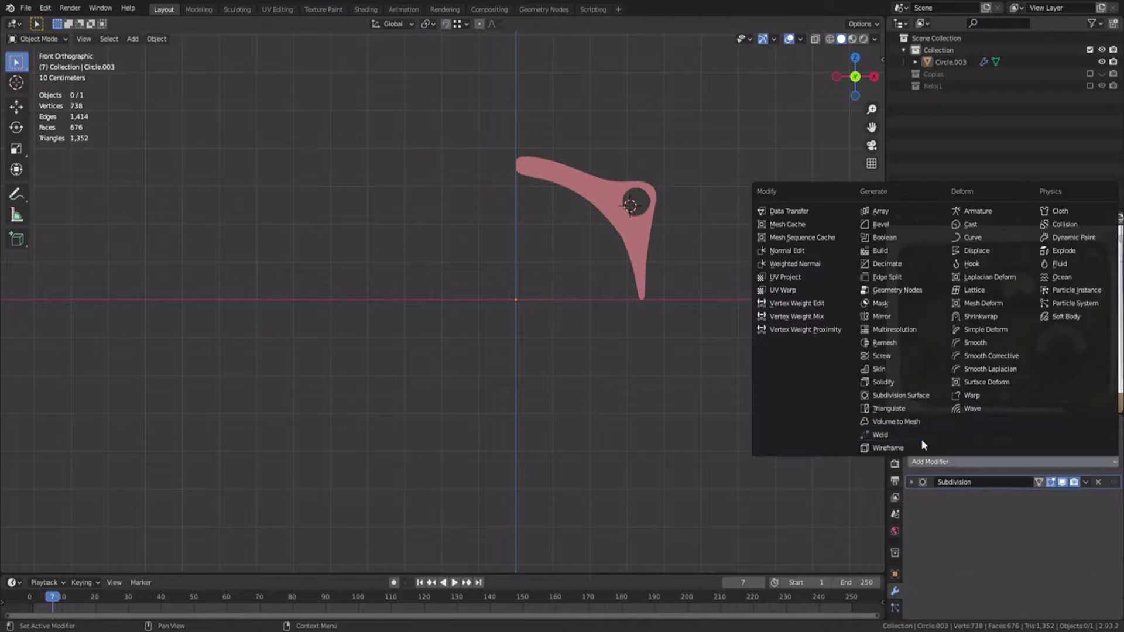
click(882, 317)
click(1084, 517)
drag(1112, 499, 1108, 443)
click(996, 557)
click(911, 482)
scroll(571, 173, up, 7)
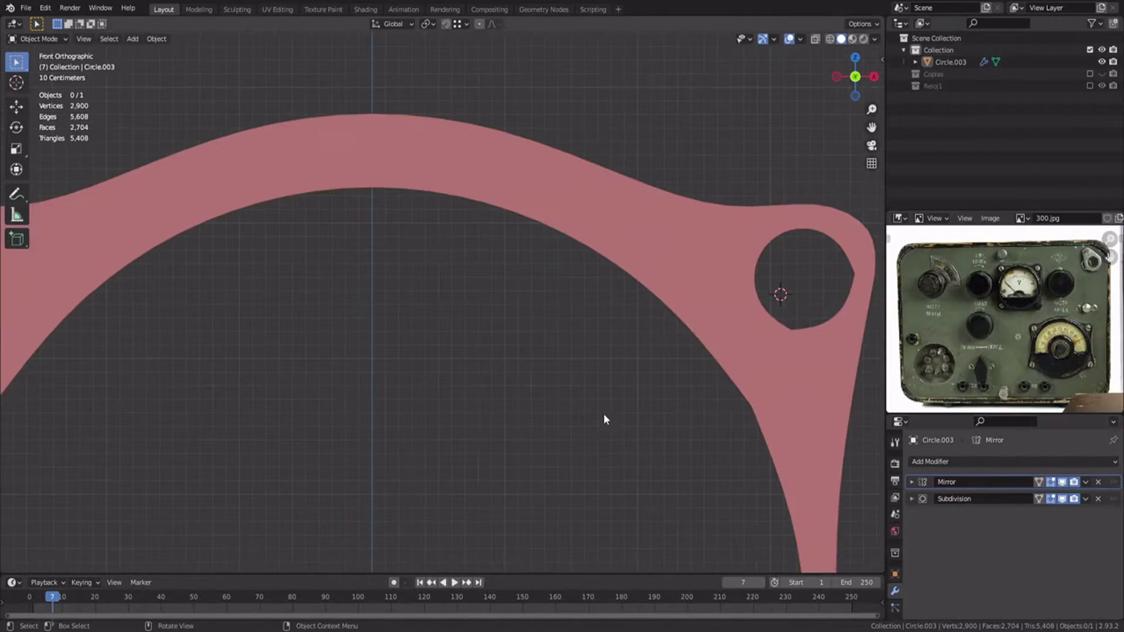
- Slide the inner-edge vertex below the corner hole along its edge to smooth the large opening
key(Tab)
shift+middle_drag(743, 418, 585, 346)
click(586, 343)
key(g)
key(g)
click(585, 341)
key(Tab)
key(Tab)
key(g)
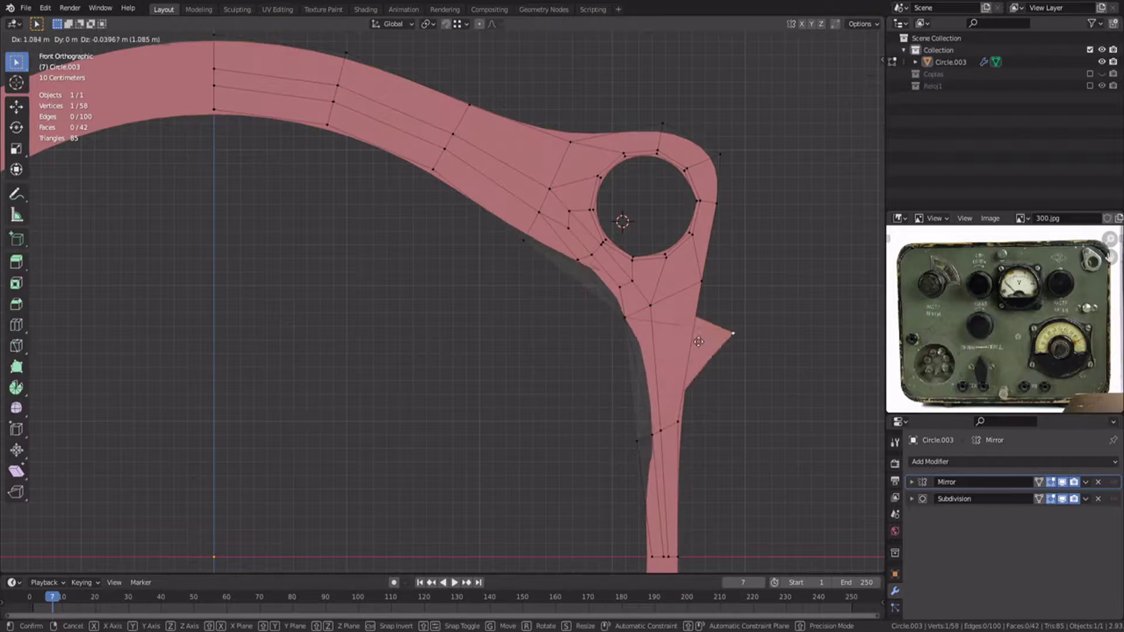
right_click(695, 343)
- Flatten the entire mesh by scaling it to 0 along Y, and correct its normals
key(a)
right_click(550, 324)
click(598, 359)
middle_drag(536, 295, 415, 319)
key(s)
key(y)
key(0)
key(Return)
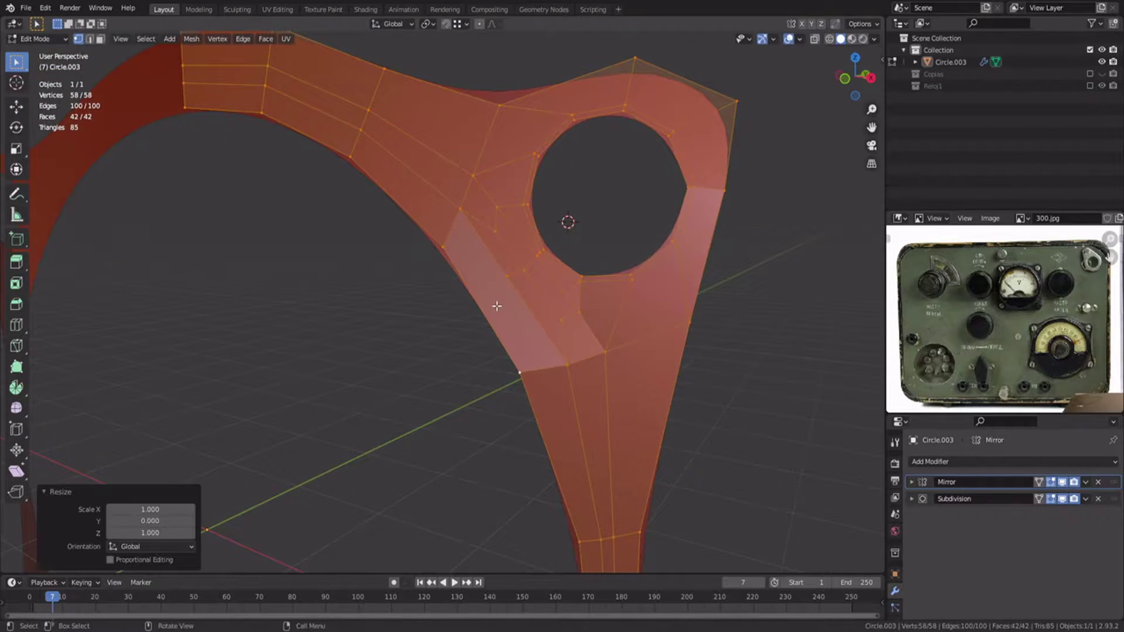
key(alt+n)
click(498, 318)
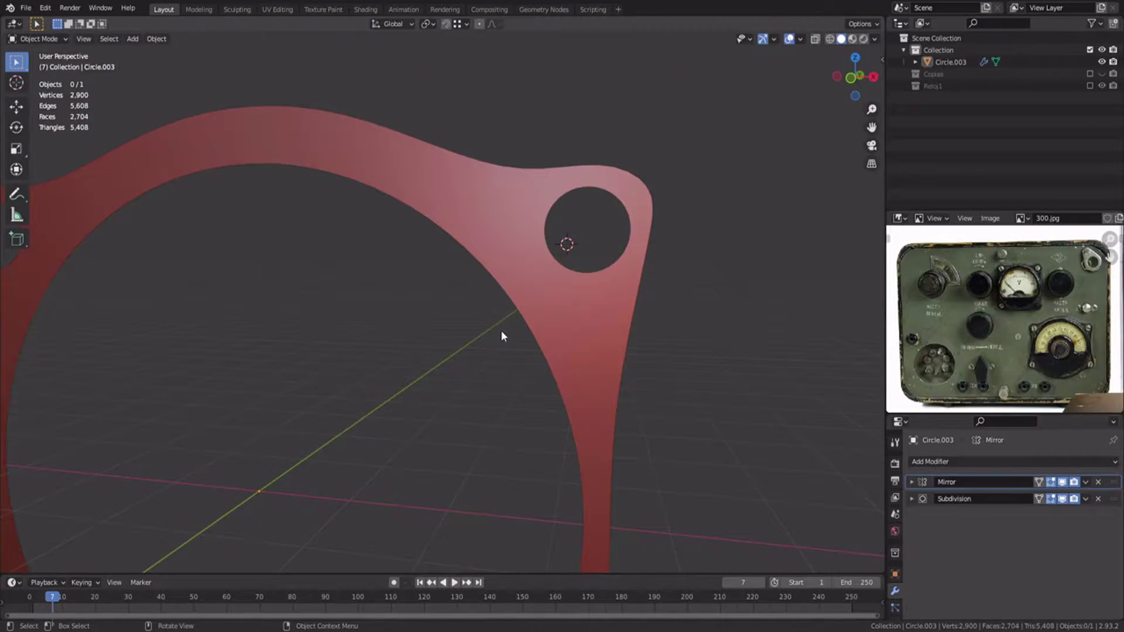
- Add a centred loop cut along the innermost strip beside the large opening
scroll(502, 330, down, 4)
key(KP_1)
key(Tab)
scroll(504, 340, up, 9)
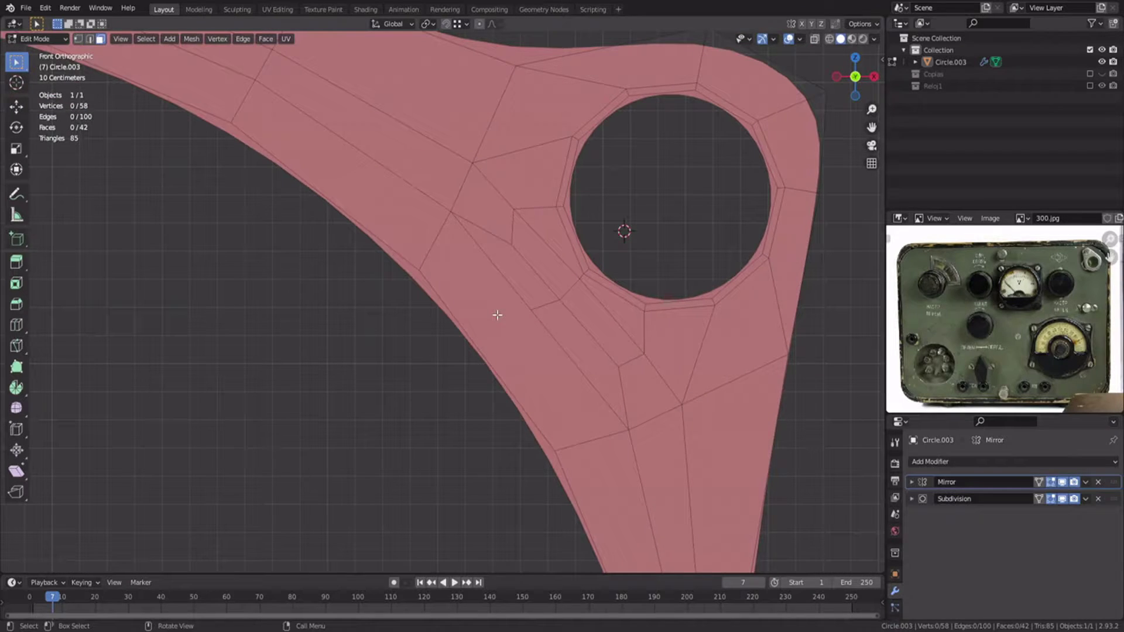
key(ctrl+r)
click(498, 315)
right_click(592, 428)
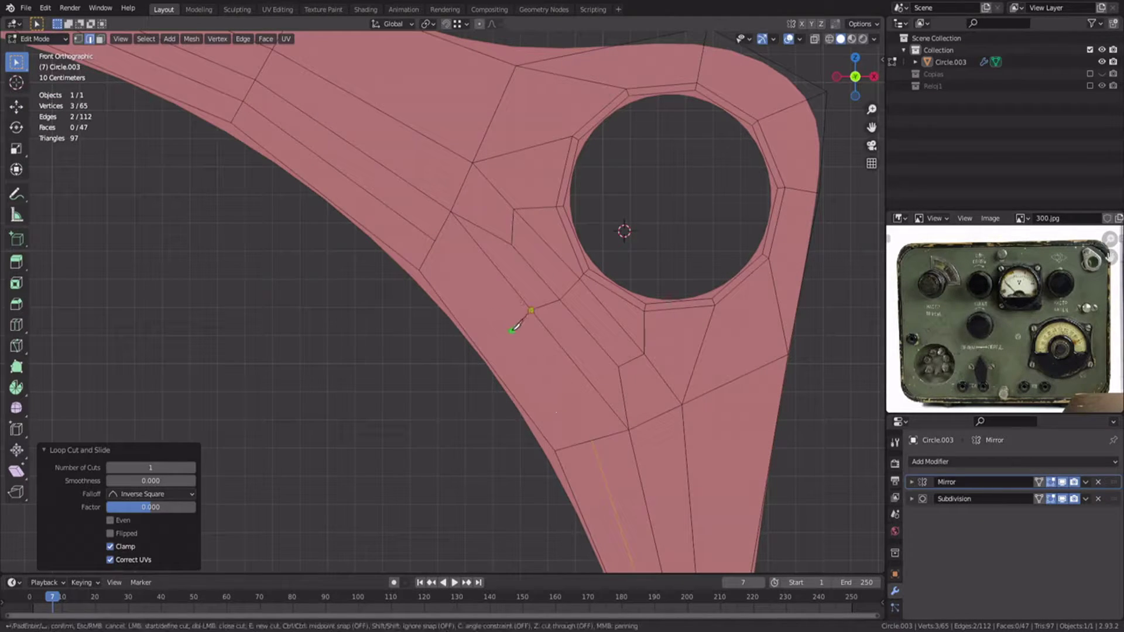
- Undo the latest loop cuts and knife a new edge from the vertex below the corner hole to the large opening's rim
right_click(510, 323)
key(ctrl+z)
key(ctrl+z)
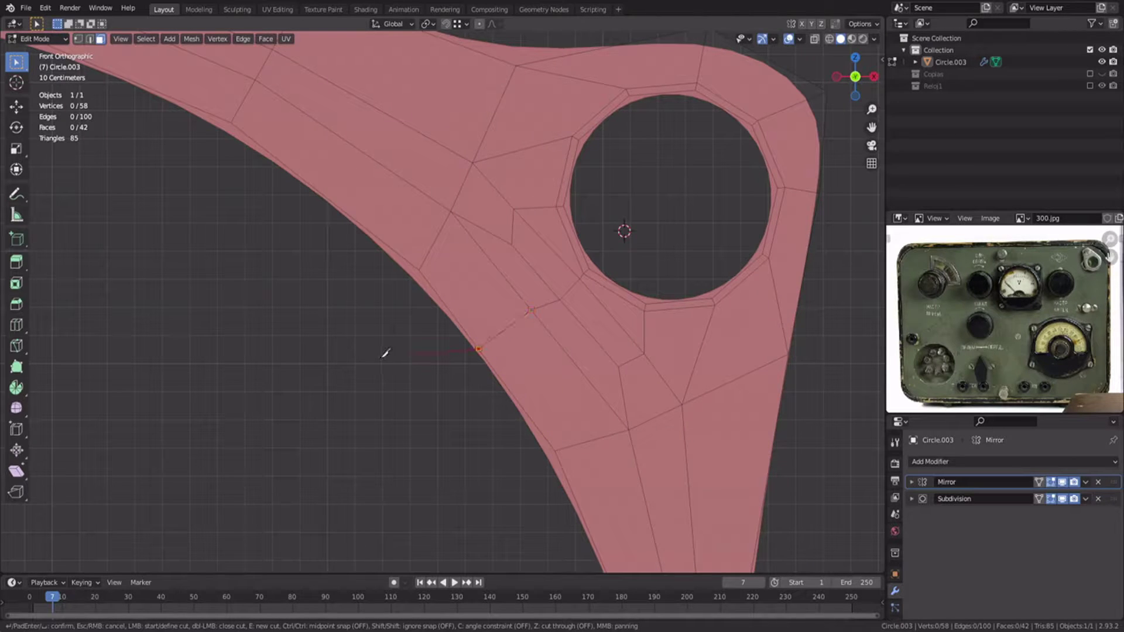
key(Return)
scroll(381, 359, down, 8)
scroll(479, 316, up, 5)
key(2)
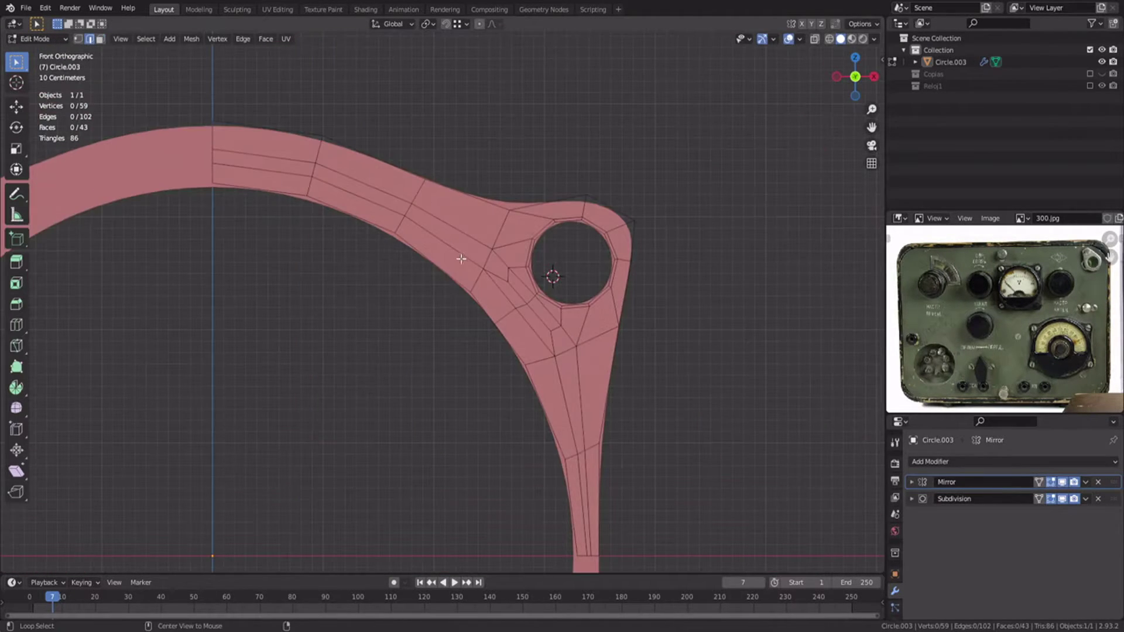
- Dissolve and recut the edge loop running along the strip beside the large opening, and save the file
key(ctrl+x)
shift+middle_drag(520, 343, 477, 359)
scroll(459, 310, up, 3)
click(460, 318)
shift+click(520, 391)
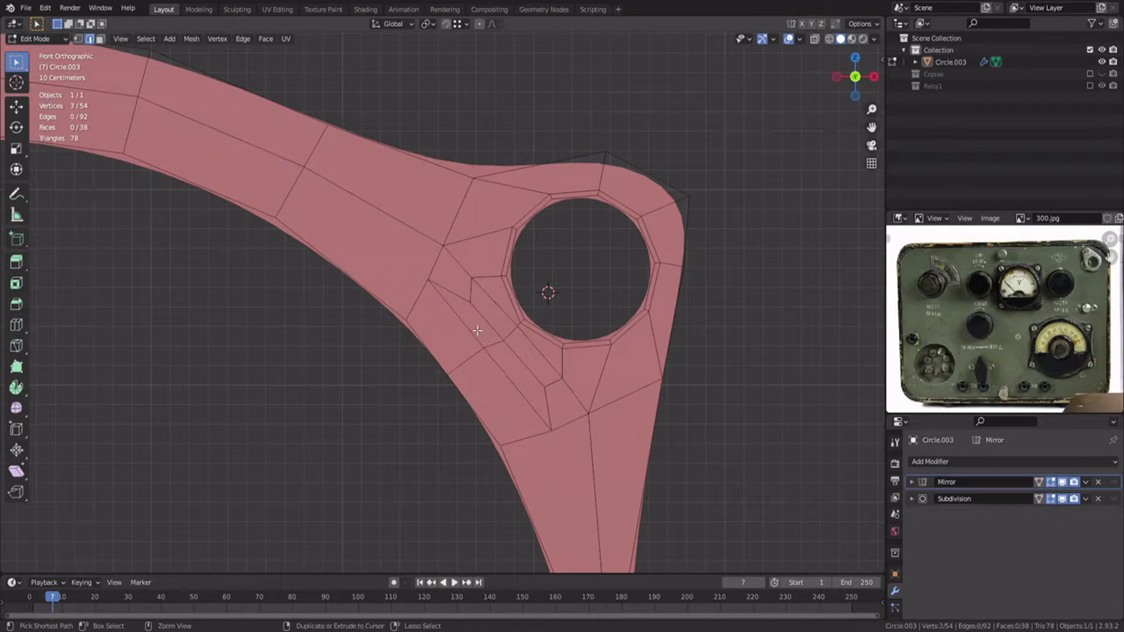
scroll(550, 400, down, 8)
key(Tab)
key(ctrl+s)
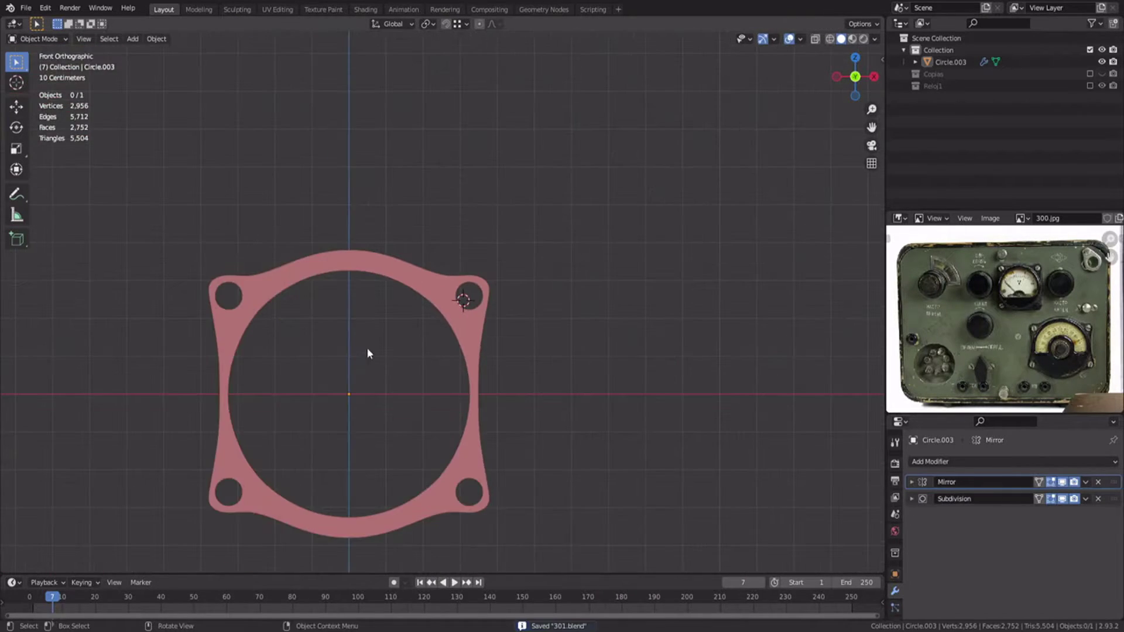
- Extrude the large opening's inner edge loop about 0.30 m forward along Y
middle_drag(450, 335, 411, 359)
key(Tab)
key(2)
scroll(410, 328, up, 4)
alt+click(419, 244)
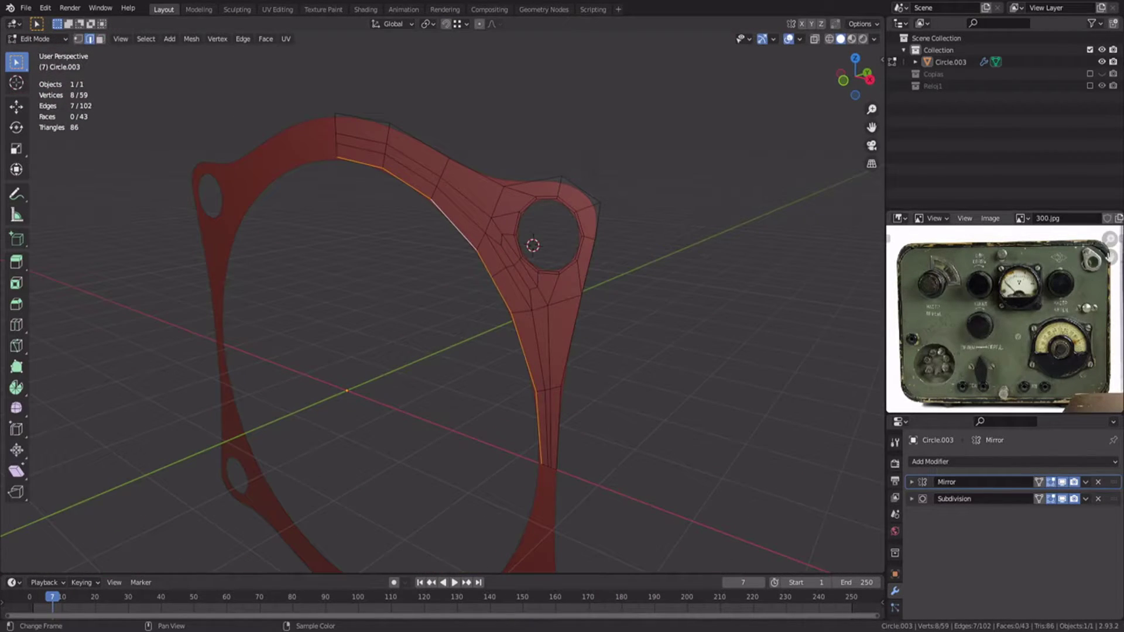
mouse_move(409, 261)
middle_down()
mouse_move(400, 256)
mouse_move(412, 253)
middle_up()
key(e)
key(y)
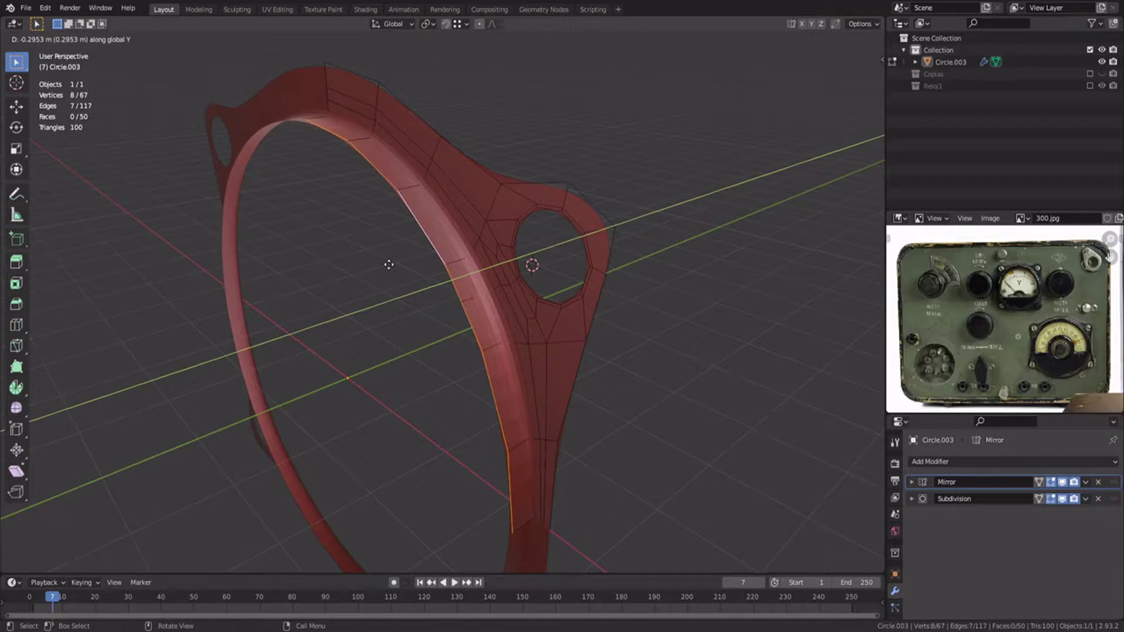
click(389, 266)
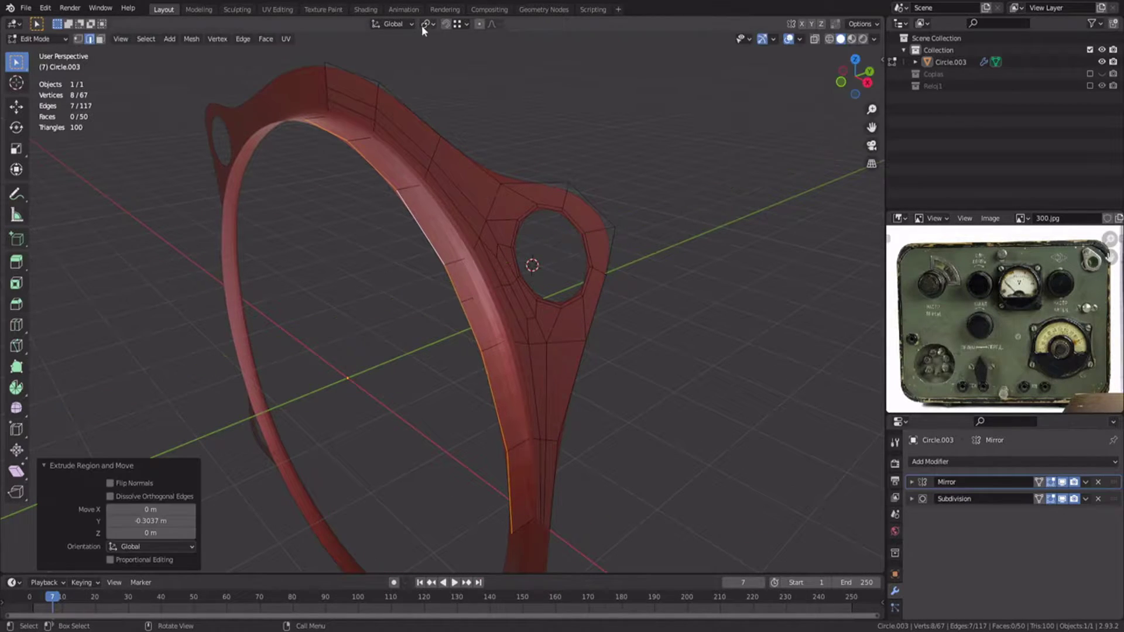
- Set the pivot to the 3D cursor at the housing's centre and extrude the front rim inward, scaled to about 0.918
click(429, 23)
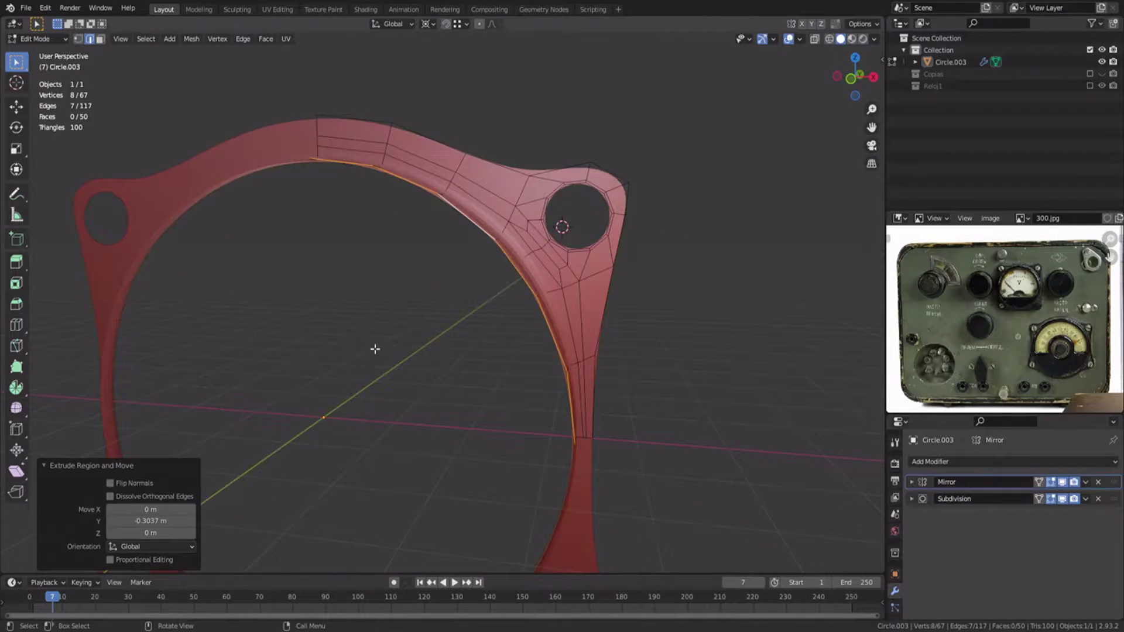
key(Tab)
click(515, 294)
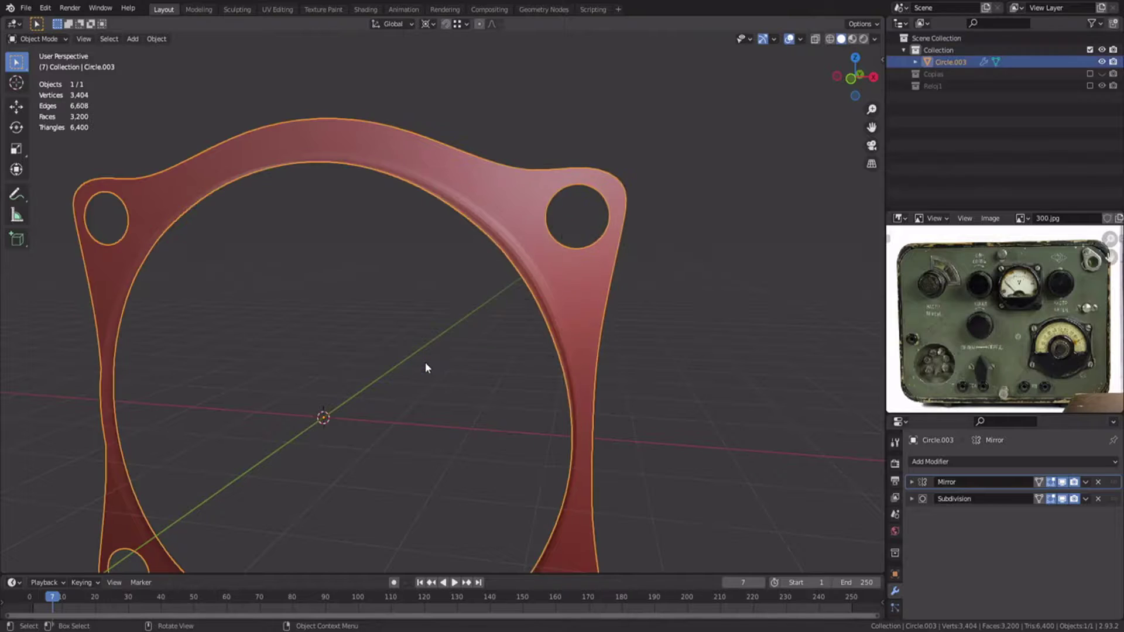
key(Tab)
key(KP_1)
key(s)
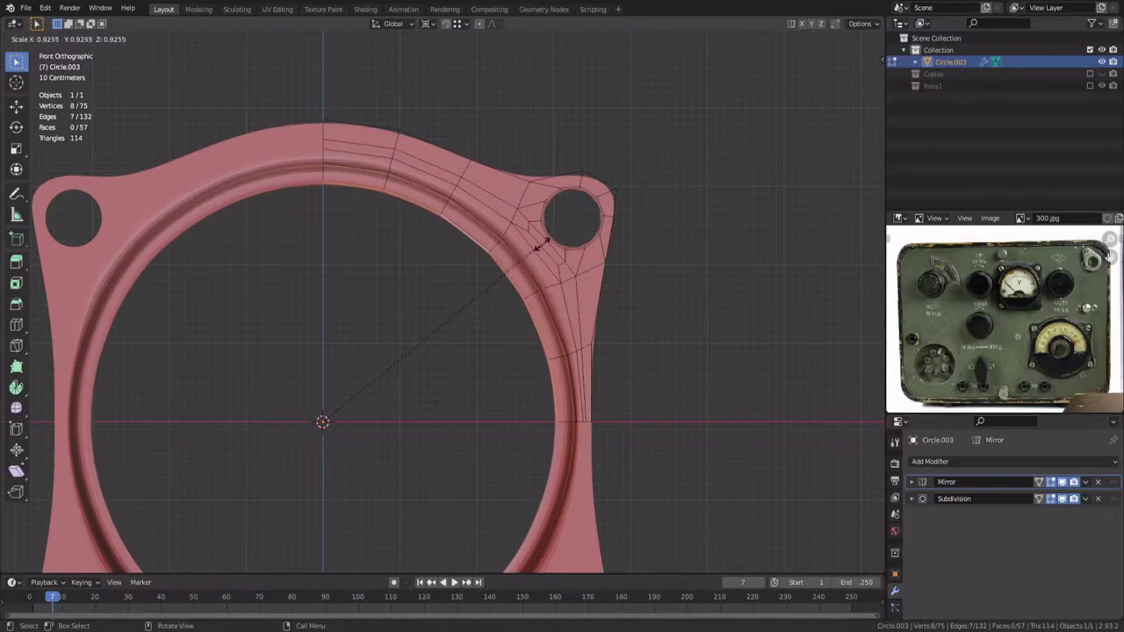
click(539, 246)
- Extrude the rim's innermost edge loop about 0.17 m backward along Y
middle_drag(384, 256, 528, 348)
key(e)
key(y)
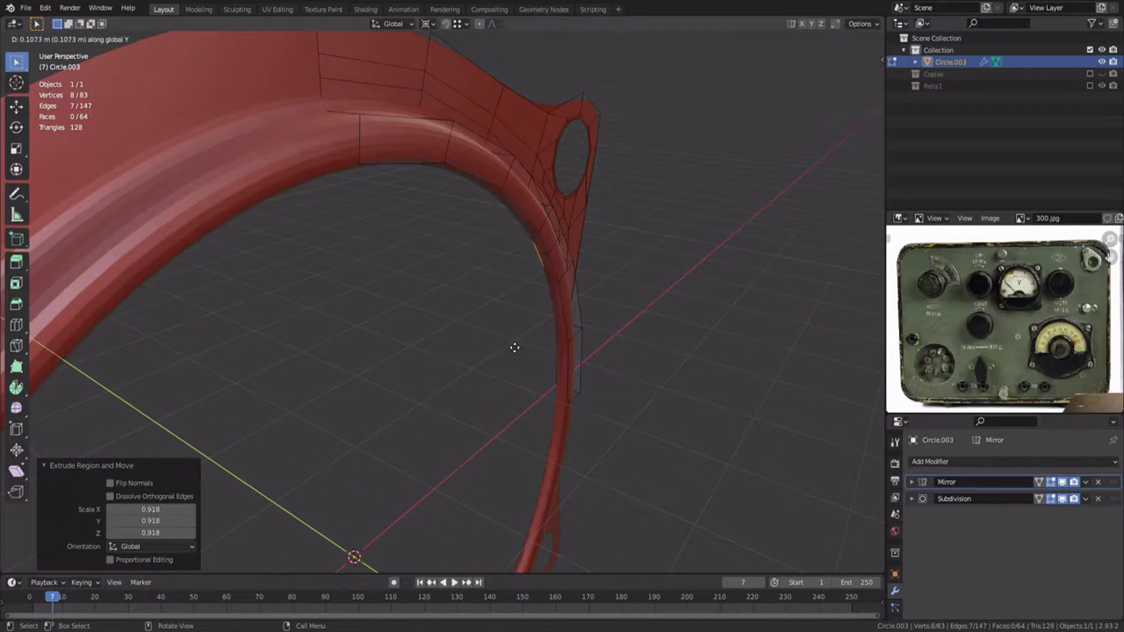
click(507, 348)
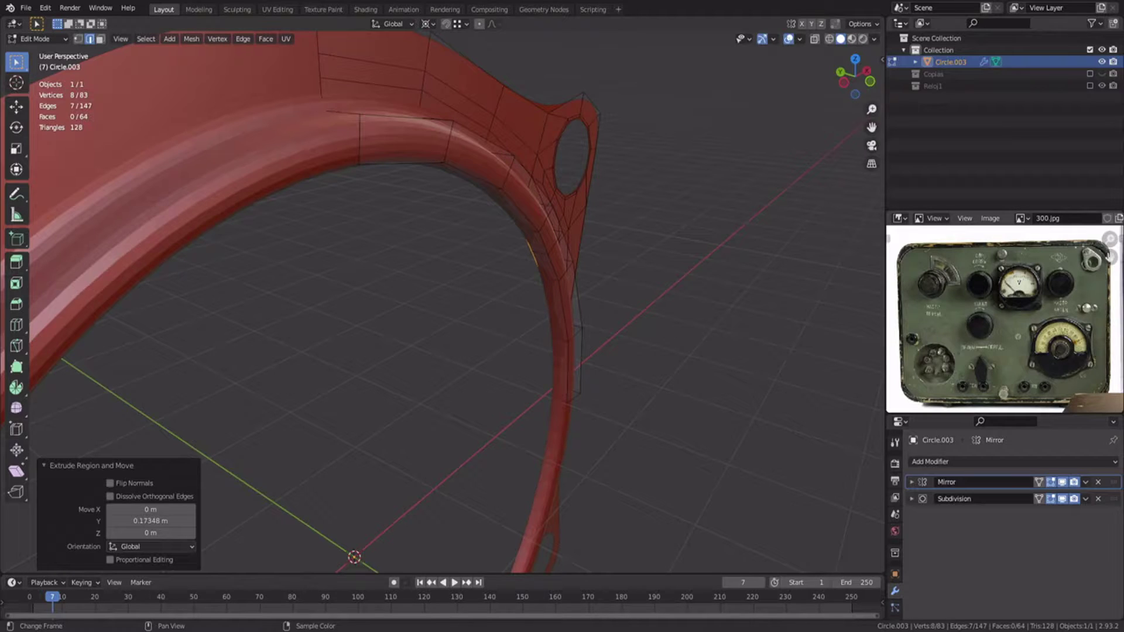
middle_drag(563, 350, 606, 324)
key(Tab)
key(Tab)
- Add supporting loop cuts around the raised ring of the large opening
key(ctrl+r)
click(534, 358)
click(549, 352)
click(536, 359)
key(ctrl+r)
scroll(648, 311, up, 1)
click(632, 307)
right_click(624, 304)
- Adjust the new ring edges along Y, add one more loop cut around the ring, and save the file
key(g)
key(y)
click(545, 361)
key(Tab)
key(Tab)
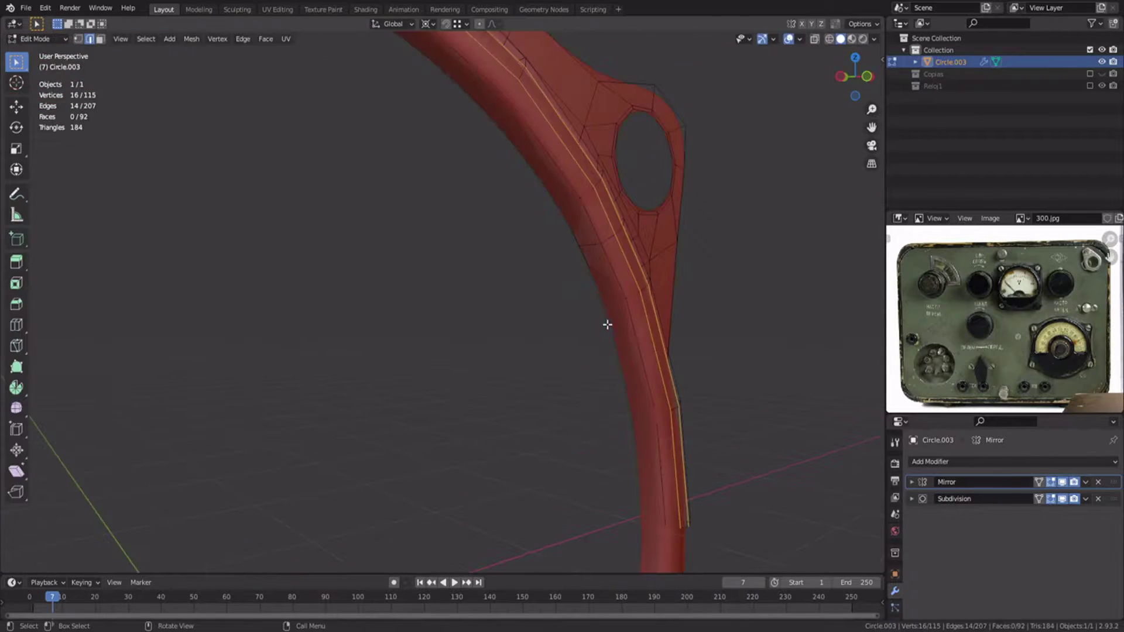
key(ctrl+r)
click(618, 304)
scroll(620, 313, down, 6)
key(ctrl+s)
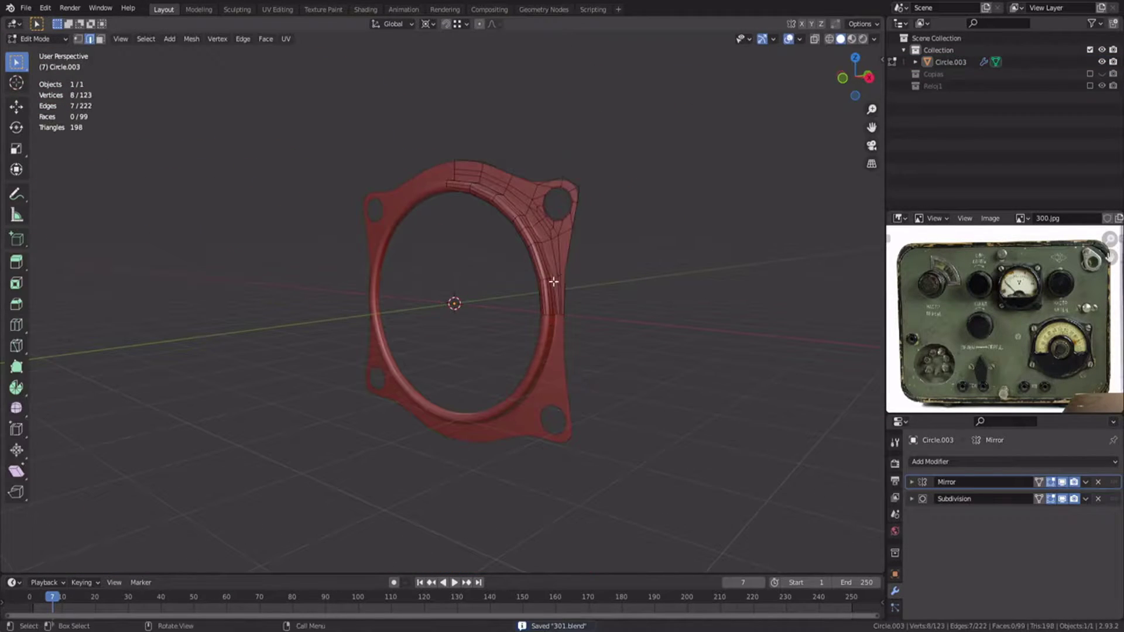
- Extrude the housing's outer outline backward along Y in two sections, the first about 0.058 m deep
mouse_move(552, 283)
middle_down()
mouse_move(521, 264)
mouse_move(550, 292)
middle_up()
key(e)
key(y)
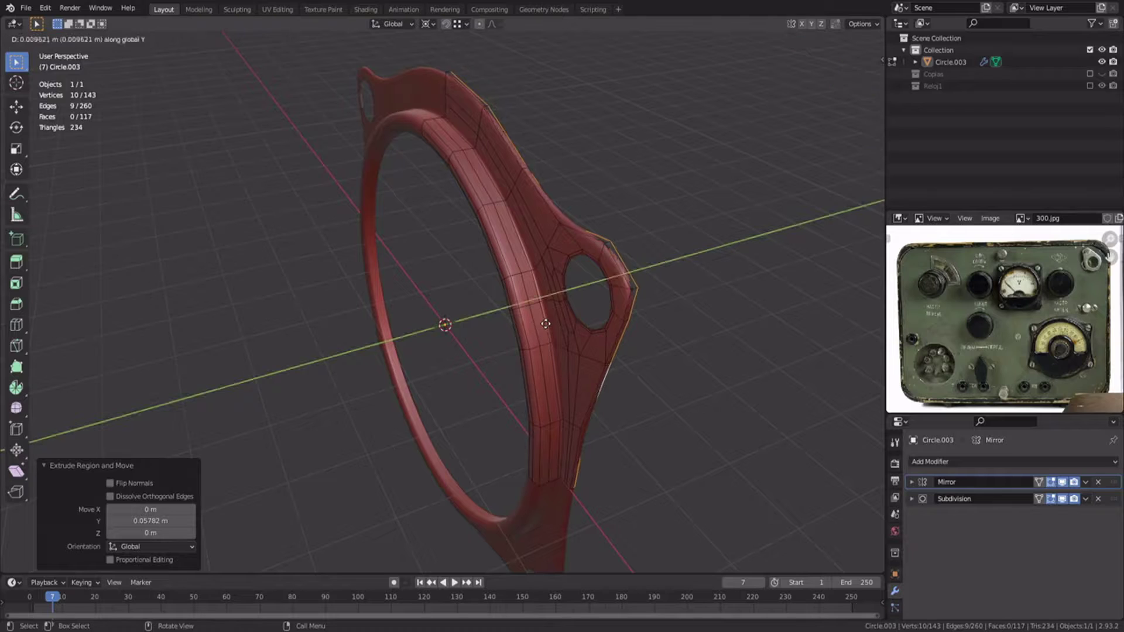
click(584, 323)
scroll(583, 323, up, 5)
key(e)
key(y)
click(669, 179)
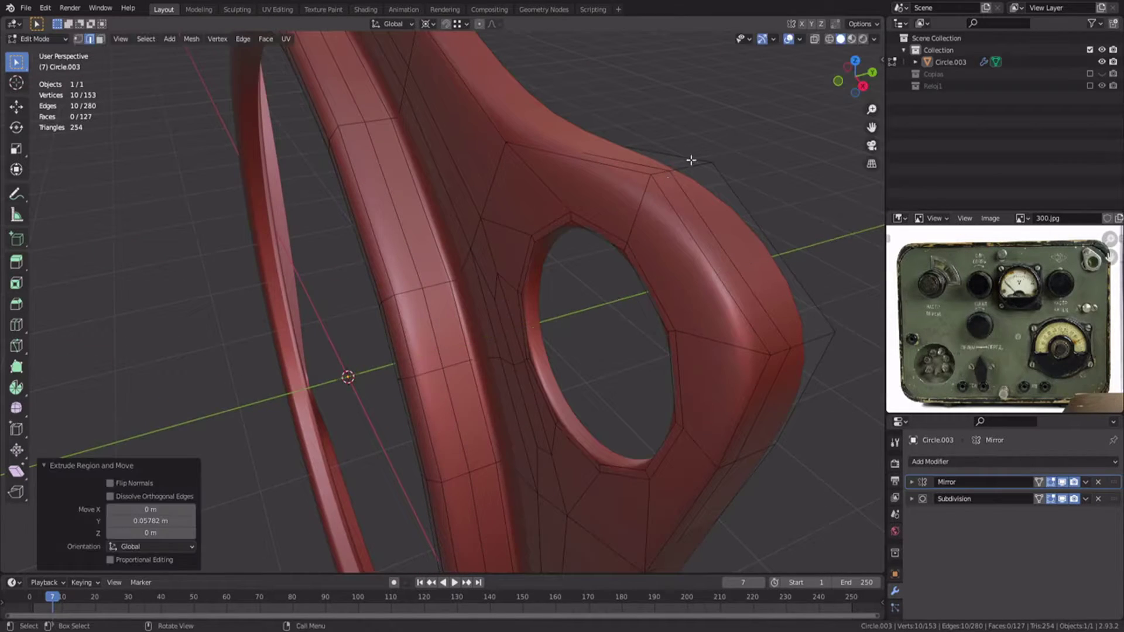
key(ctrl+z)
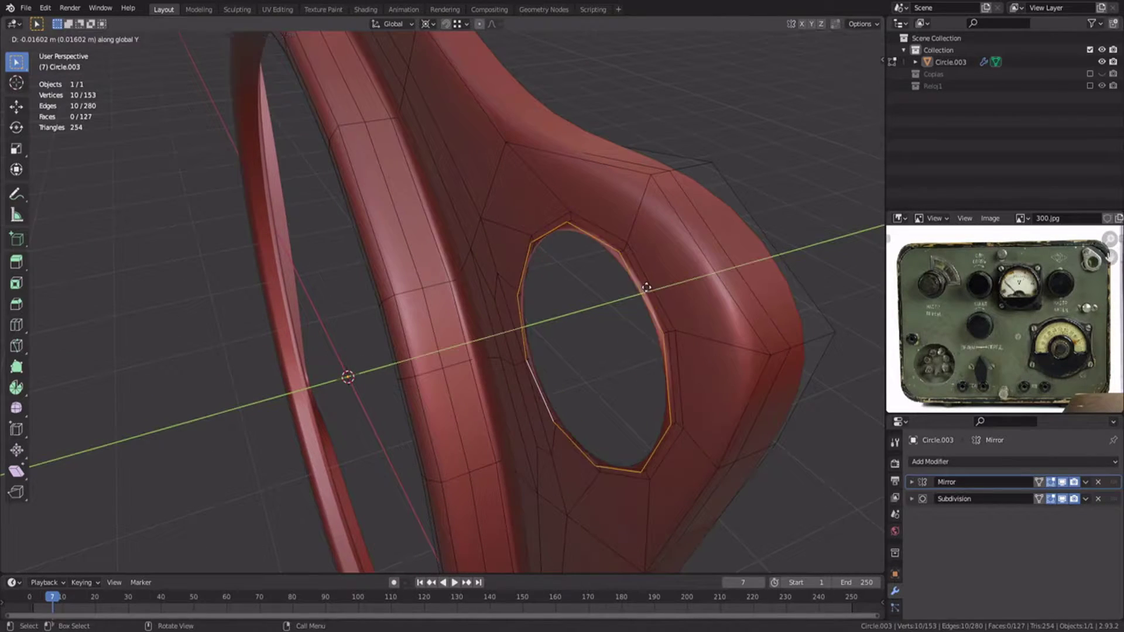
- Extrude the corner hole's edge loop slightly forward along Y, scale it to shape a thin raised lip, and save the file
key(e)
click(670, 284)
click(429, 23)
click(442, 67)
key(s)
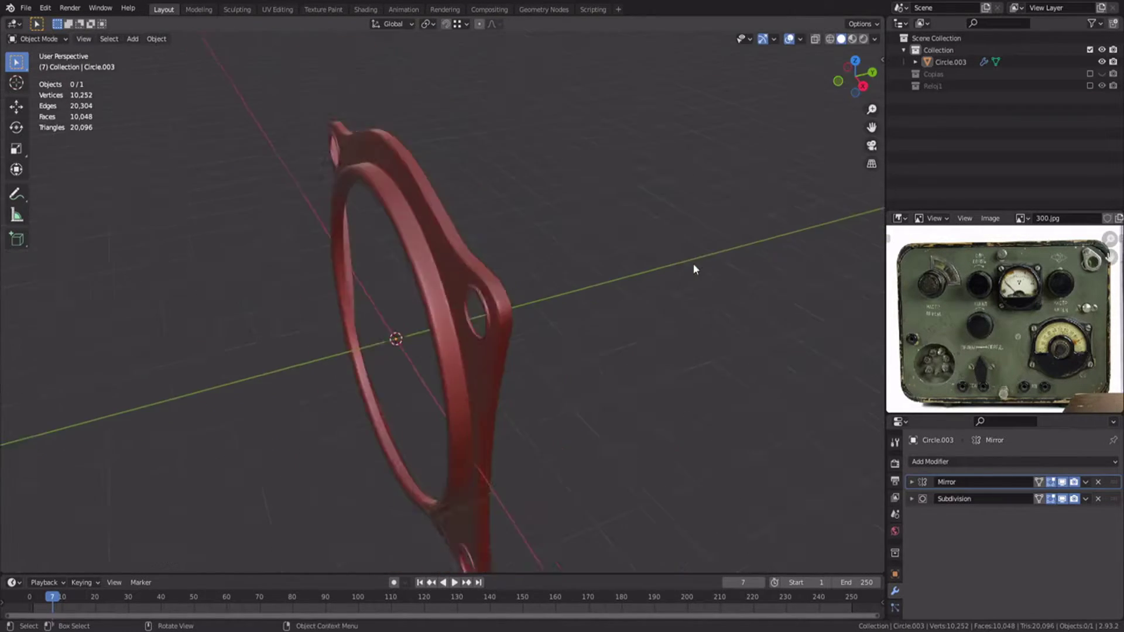
key(ctrl+s)
- Scale the two outer outline edge loops about the 3D cursor, and return the pivot to Median Point
scroll(574, 251, up, 3)
middle_drag(609, 210, 620, 181)
scroll(535, 283, up, 4)
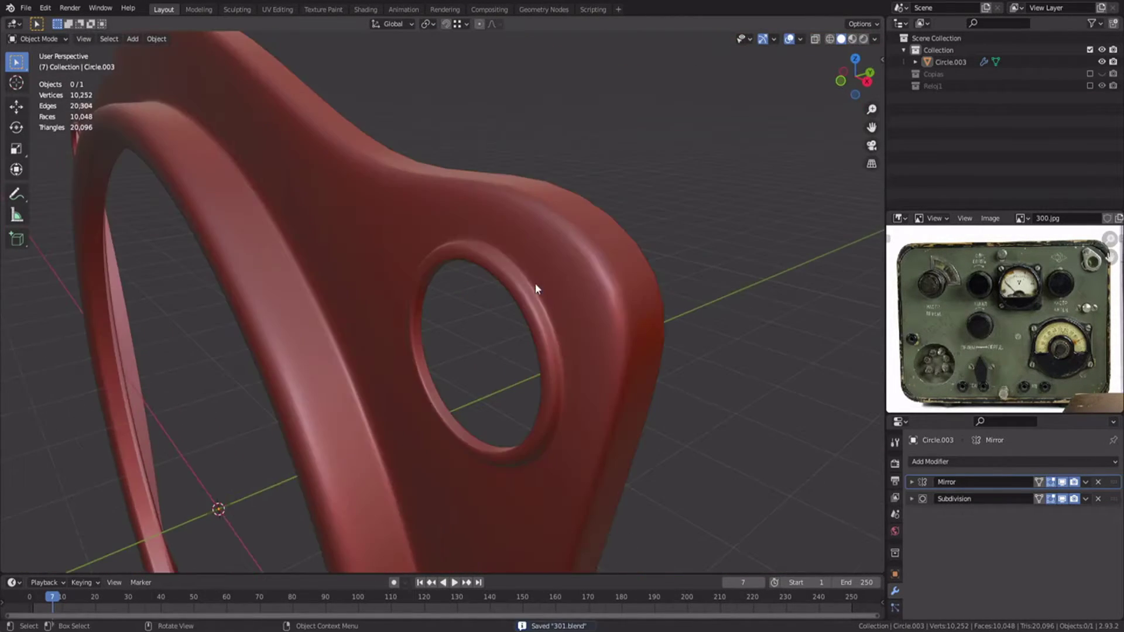
key(Tab)
alt+click(595, 227)
alt+shift+click(618, 210)
click(430, 24)
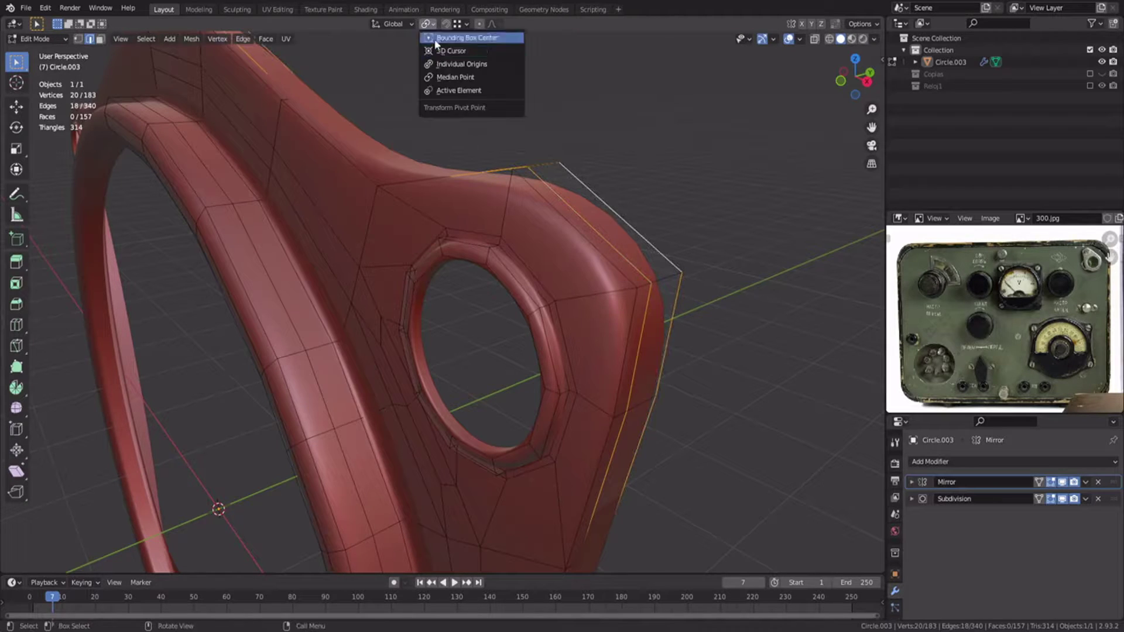
click(440, 51)
key(s)
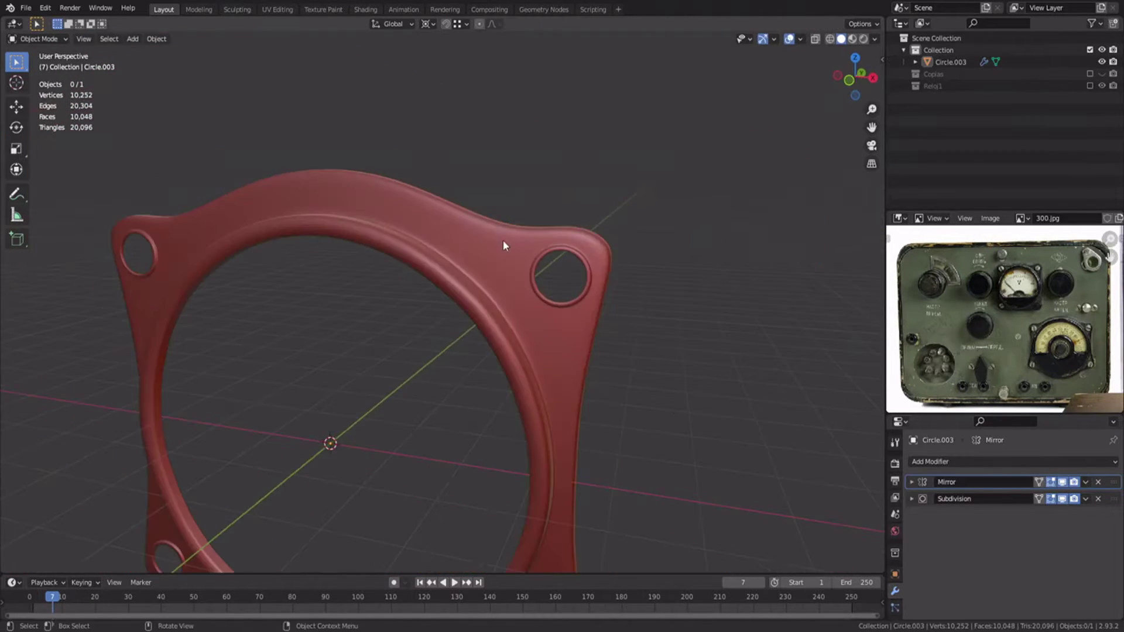
middle_drag(502, 240, 454, 215)
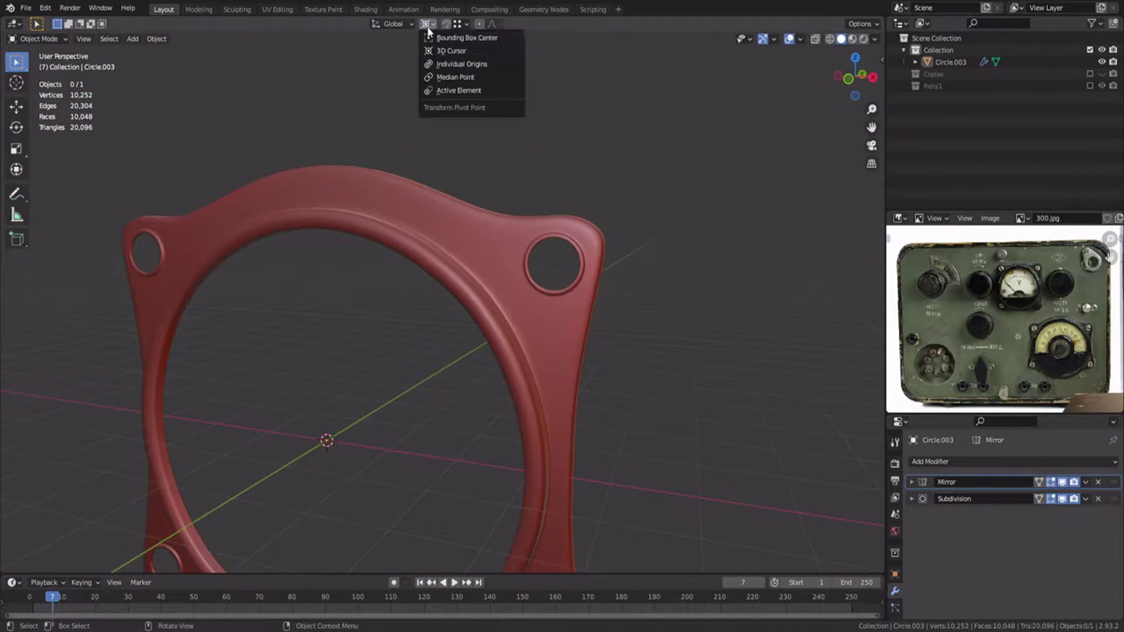
click(451, 78)
middle_drag(471, 246, 425, 254)
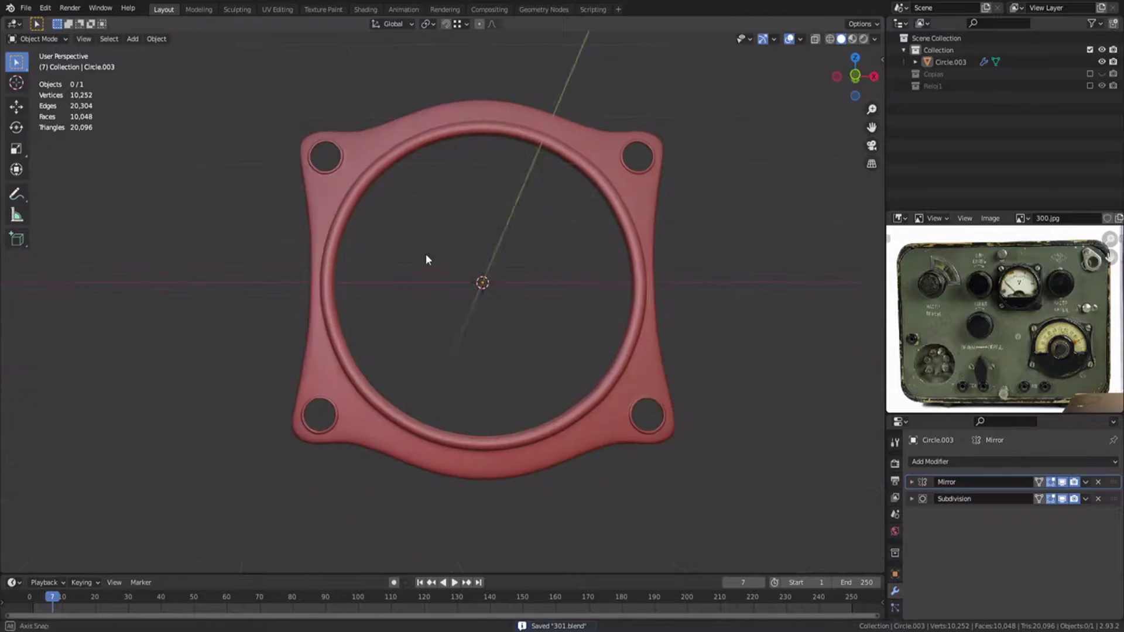
- Duplicate the housing in place and move the copy to the Copias collection
key(a)
key(shift+d)
key(Escape)
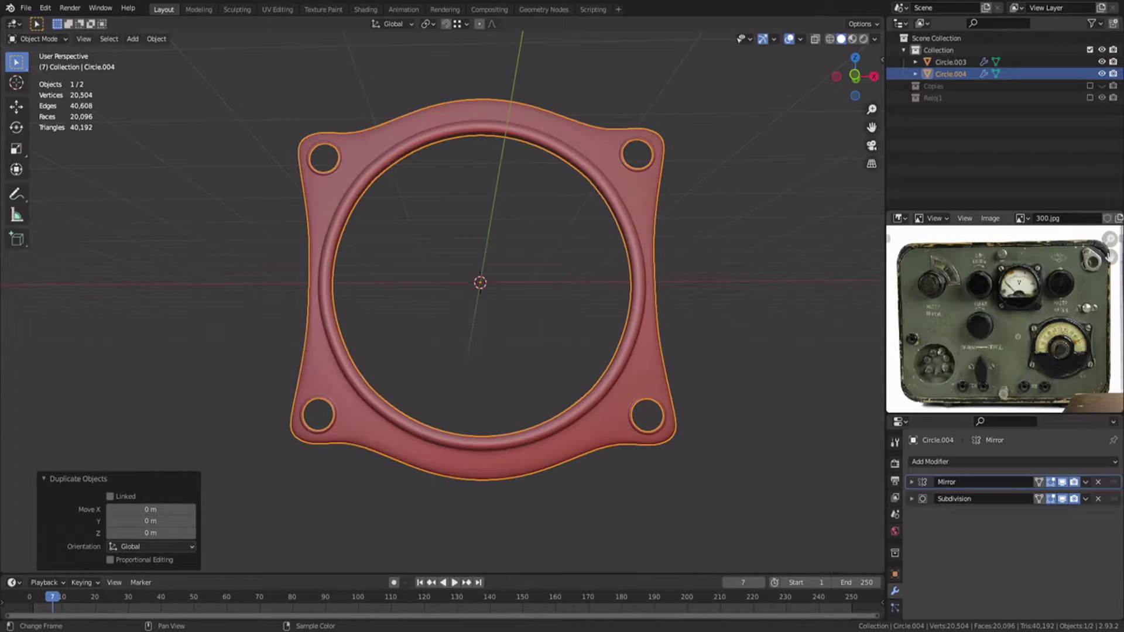
middle_drag(591, 422, 614, 401)
click(612, 430)
click(629, 356)
- Apply the housing's Mirror modifier and delete the vertices of its left half
key(KP_1)
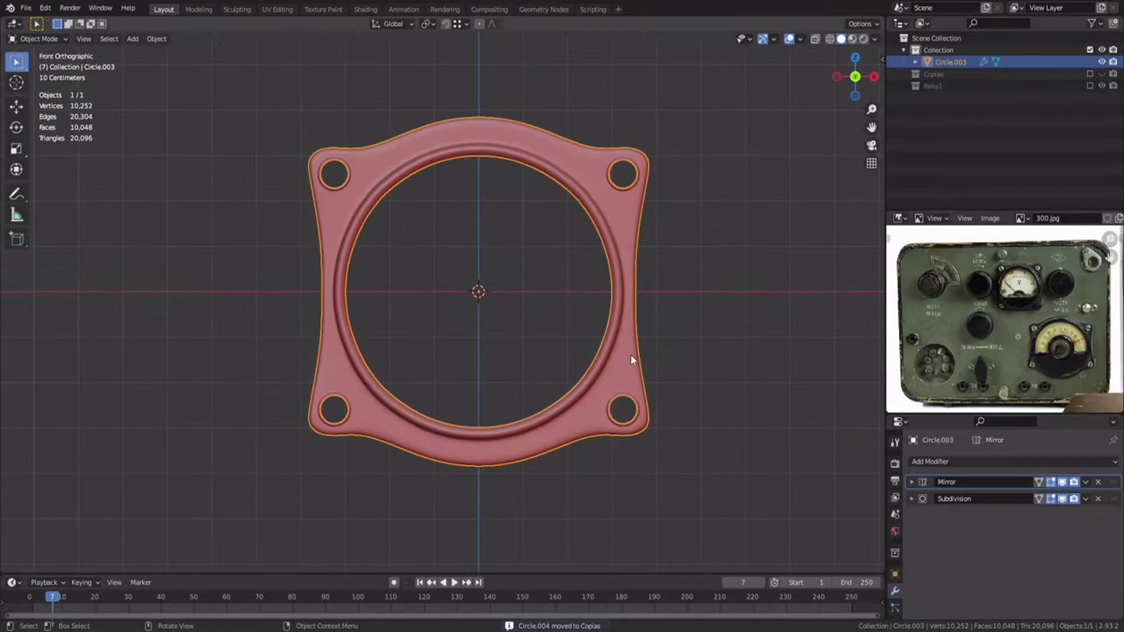
click(912, 481)
key(ctrl+a)
key(Tab)
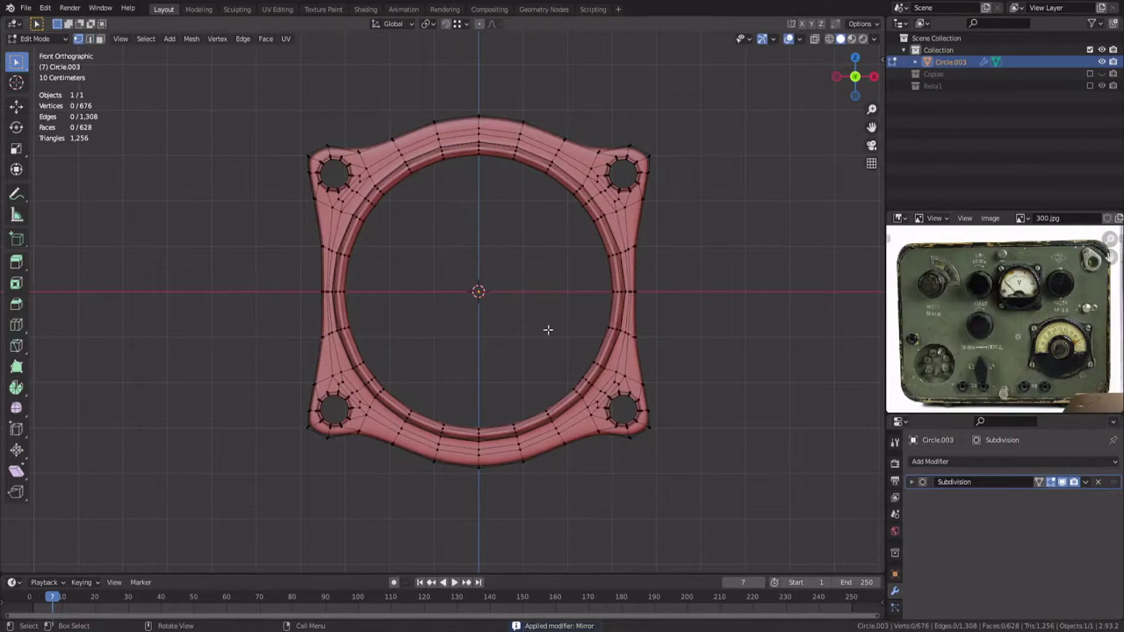
drag(275, 87, 489, 498)
key(x)
click(490, 254)
- Add an X-axis Mirror modifier with clipping above the Subdivision modifier, and save the file
key(Tab)
click(996, 461)
click(884, 319)
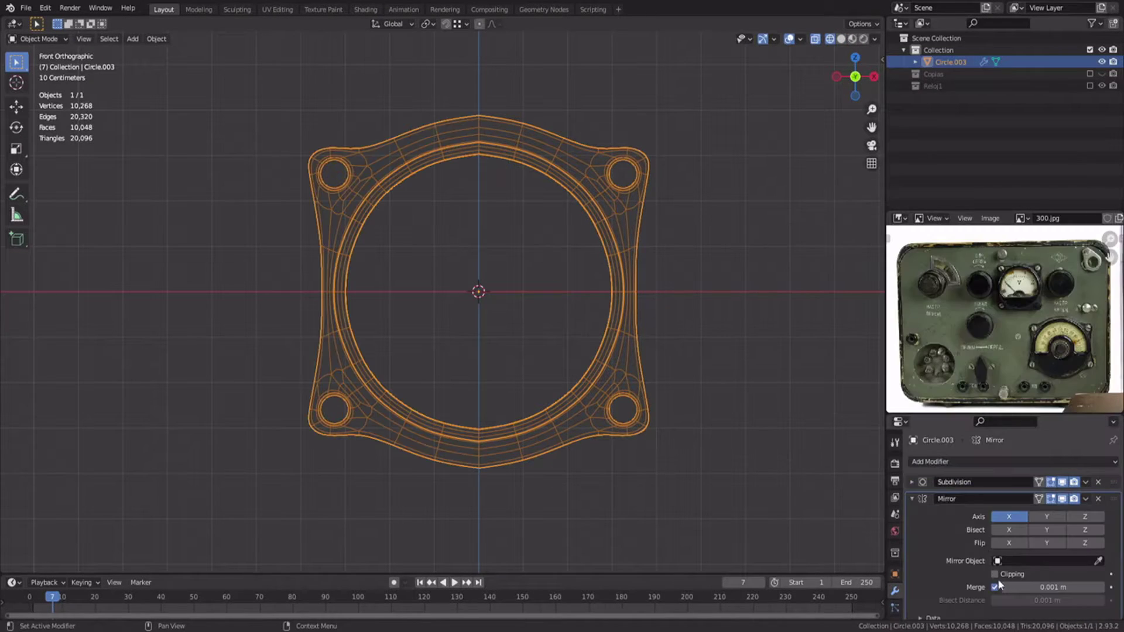
click(995, 574)
drag(1113, 499, 1113, 477)
key(Tab)
key(shift+z)
key(ctrl+s)
scroll(454, 296, up, 2)
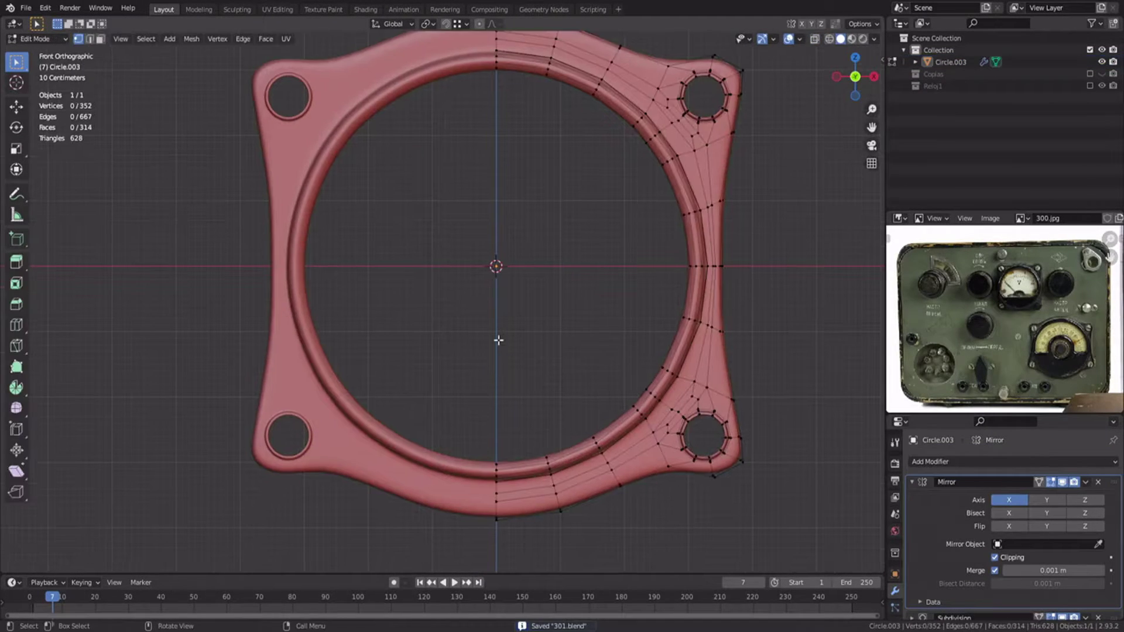
- Add a separate 16-vertex circle at the housing's centre, facing the front view, and scale it to about 1.37
key(shift+a)
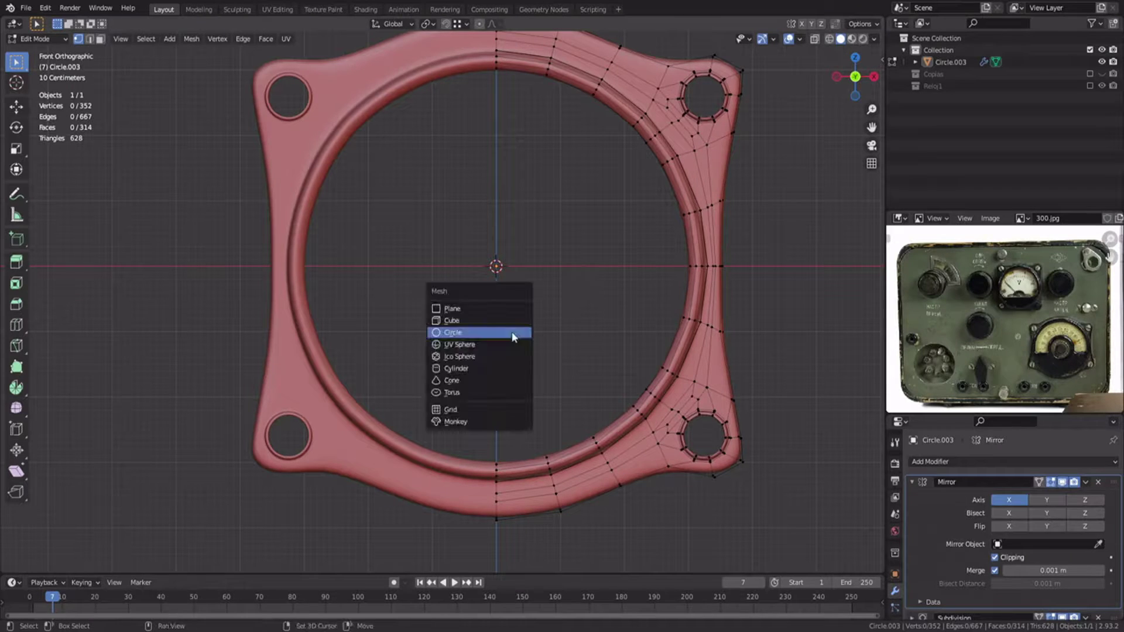
key(Escape)
key(Tab)
key(shift+a)
click(566, 307)
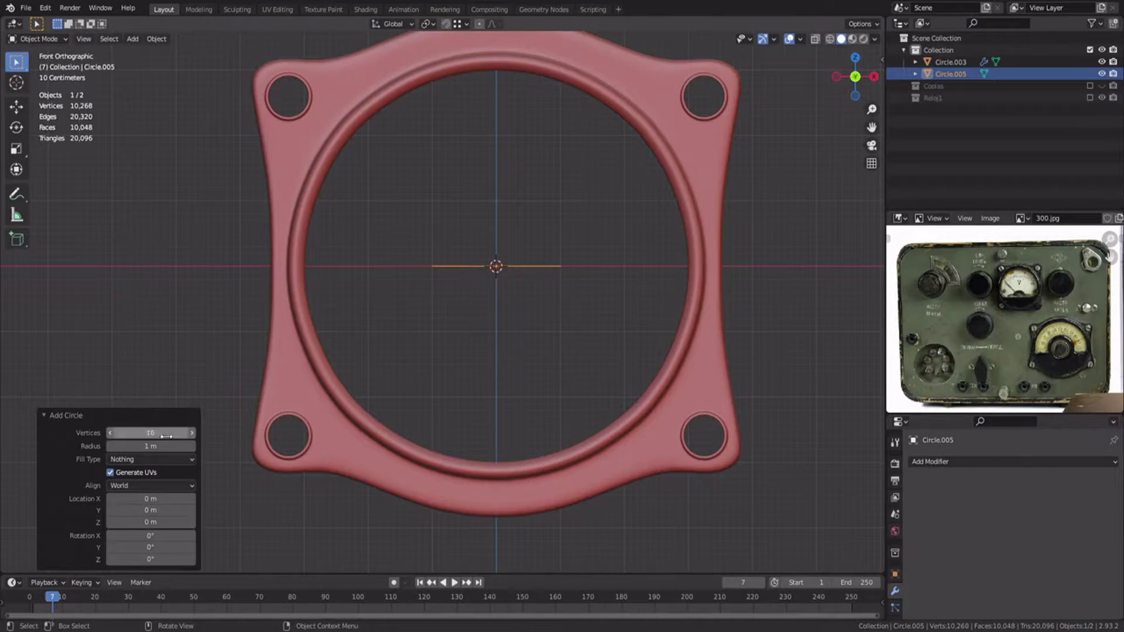
click(145, 512)
key(Tab)
key(s)
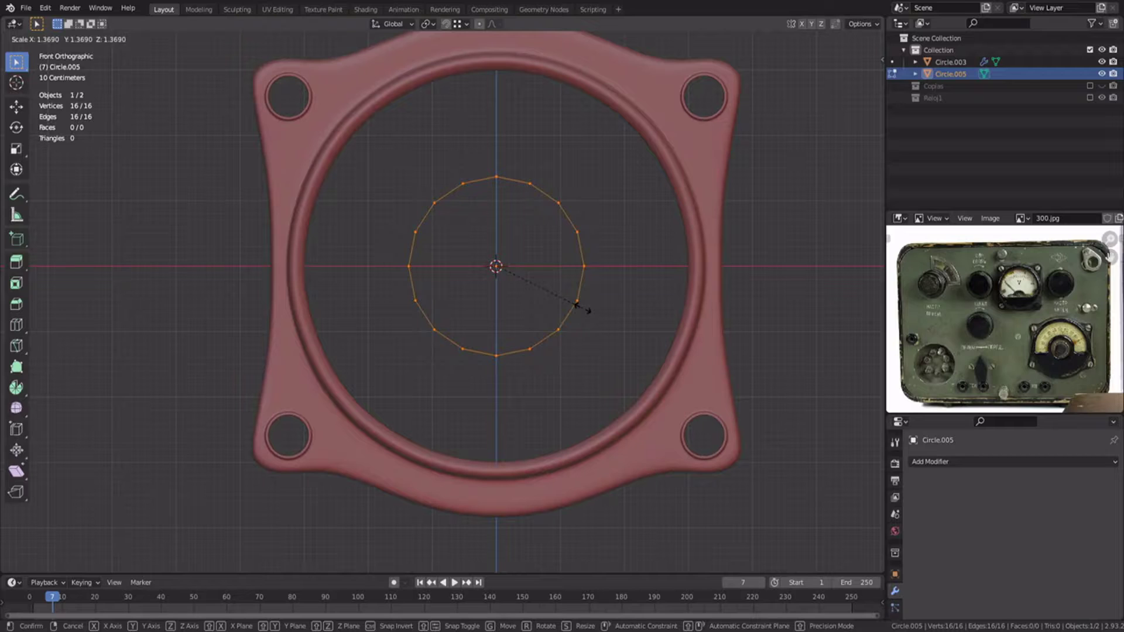
click(589, 311)
- Delete the circle's lower and left vertices, keeping the arc from the top centre to just below the horizontal axis on the right
drag(413, 305, 576, 378)
key(x)
click(578, 378)
drag(381, 158, 480, 349)
key(x)
click(456, 331)
- Join the arc into the housing object so that it uses the housing's modifiers
key(Tab)
shift+click(643, 154)
key(ctrl+j)
key(Tab)
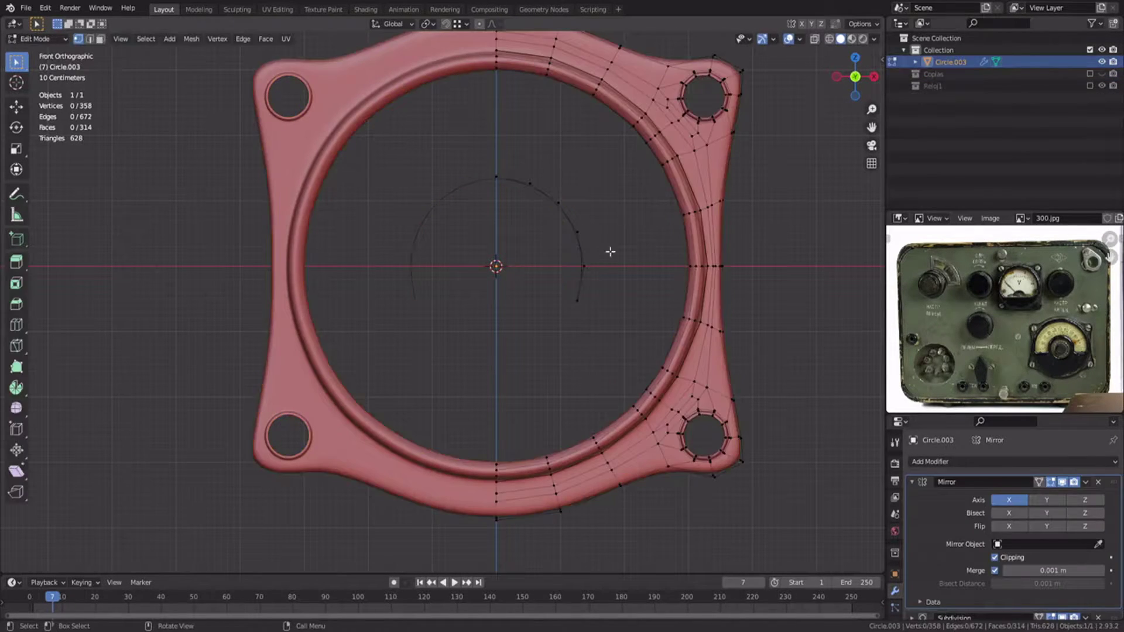
- Extrude the arc's lower end vertex along X toward the rim and lower the arc profile along Z
click(592, 307)
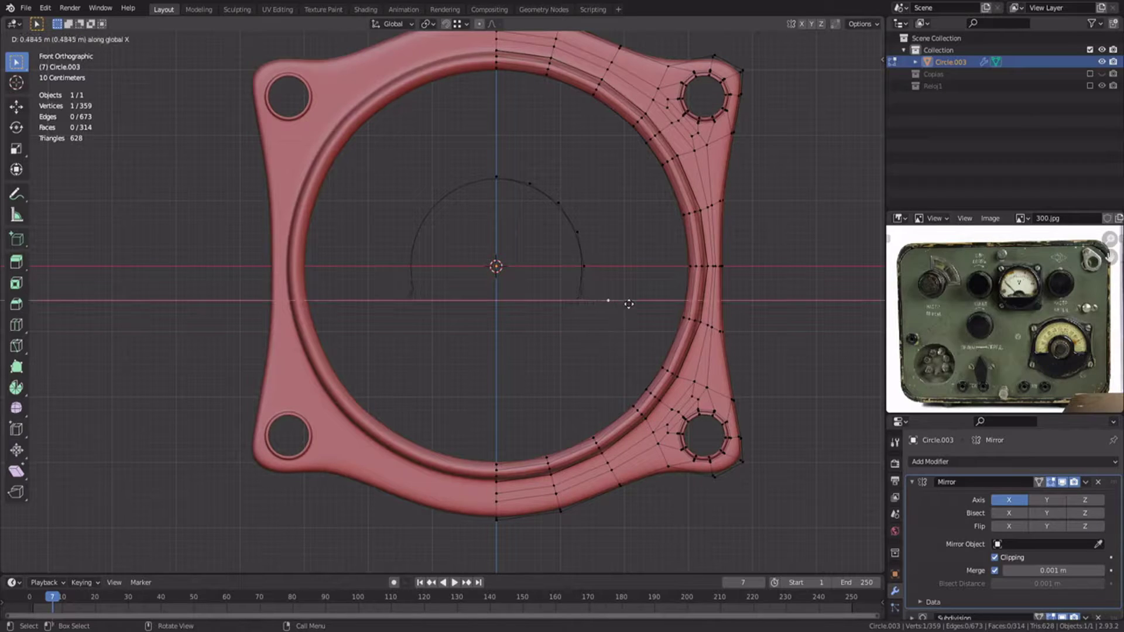
click(678, 302)
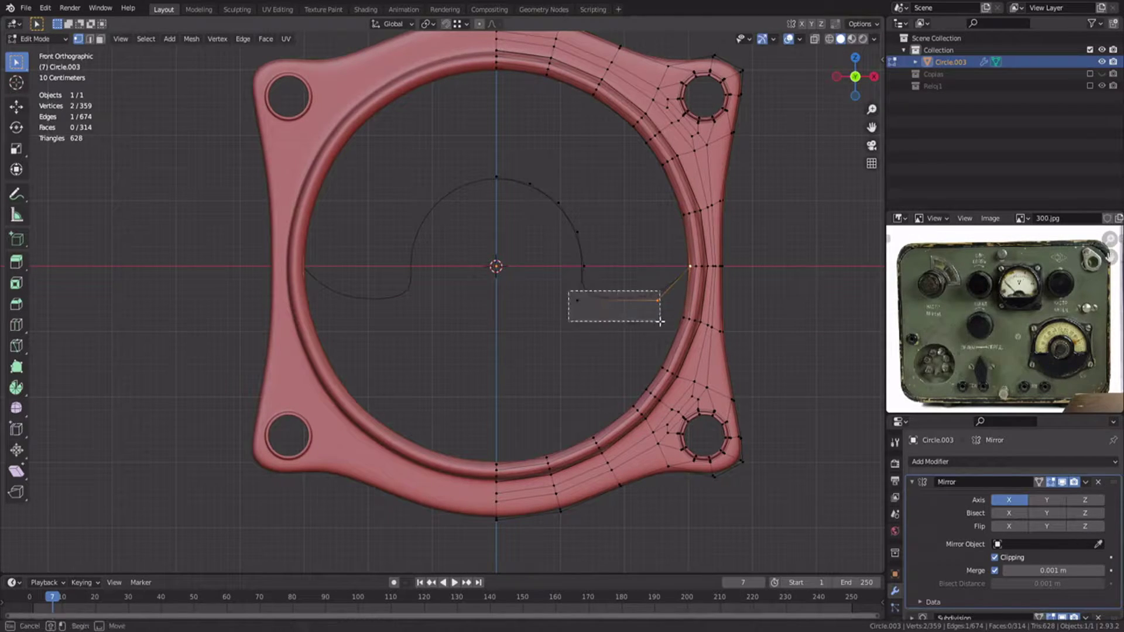
drag(472, 150, 644, 319)
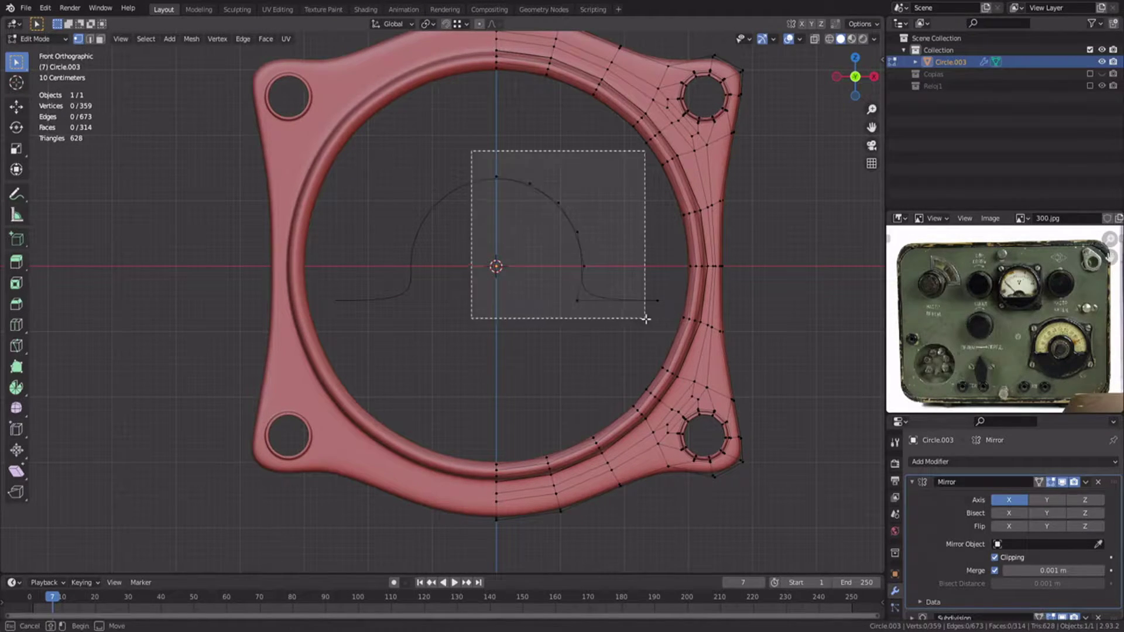
key(c)
click(655, 306)
key(Escape)
key(g)
key(z)
click(655, 323)
- Connect the extension's end vertex to the nearest inner rim vertex with an edge, and adjust the arc's height along Z
click(658, 319)
shift+click(682, 319)
key(f)
drag(477, 152, 655, 348)
key(g)
key(z)
click(633, 333)
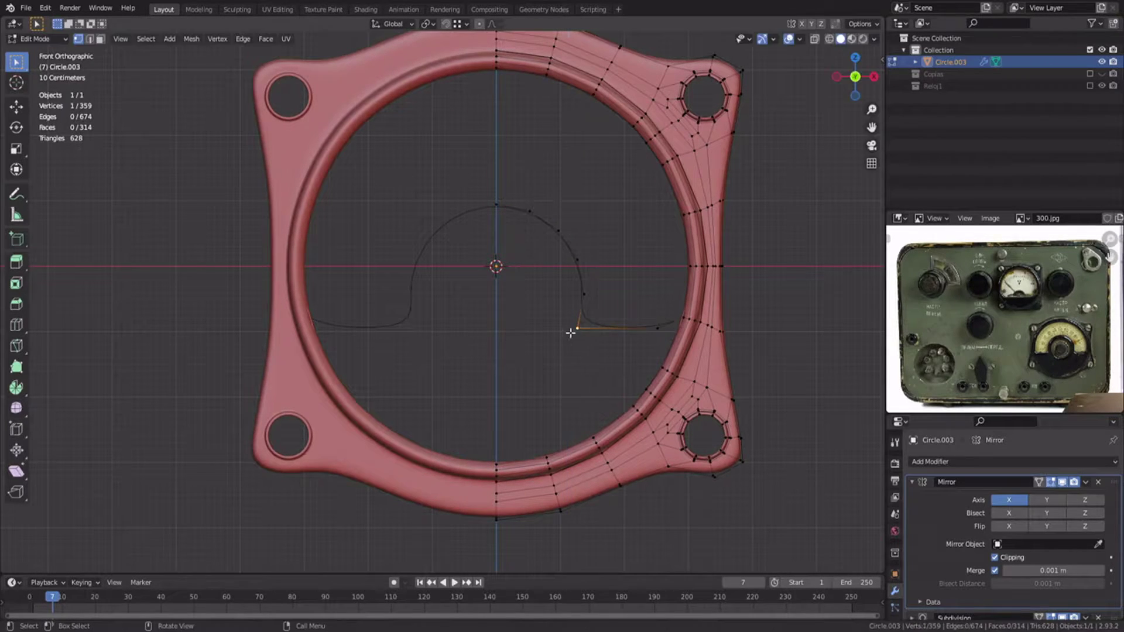
- Add a separate 16-vertex mesh circle, scale it to about 1.559 and move it down along Z inside the housing
key(Tab)
key(Tab)
drag(490, 192, 608, 285)
key(Tab)
key(shift+a)
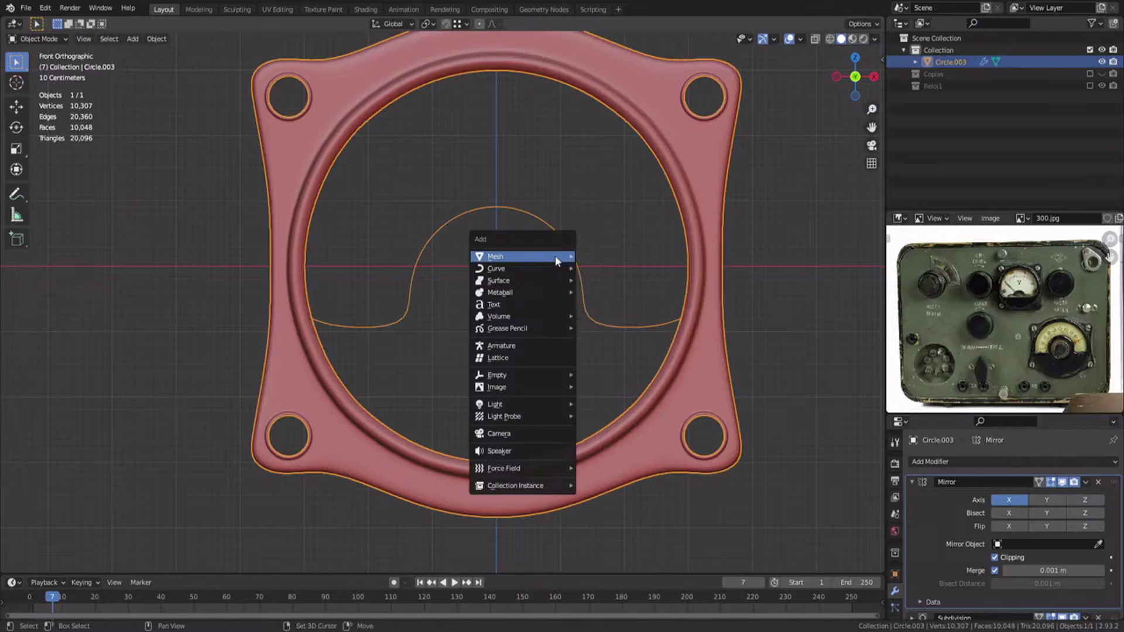
mouse_move(557, 260)
click(603, 282)
click(140, 514)
key(g)
key(z)
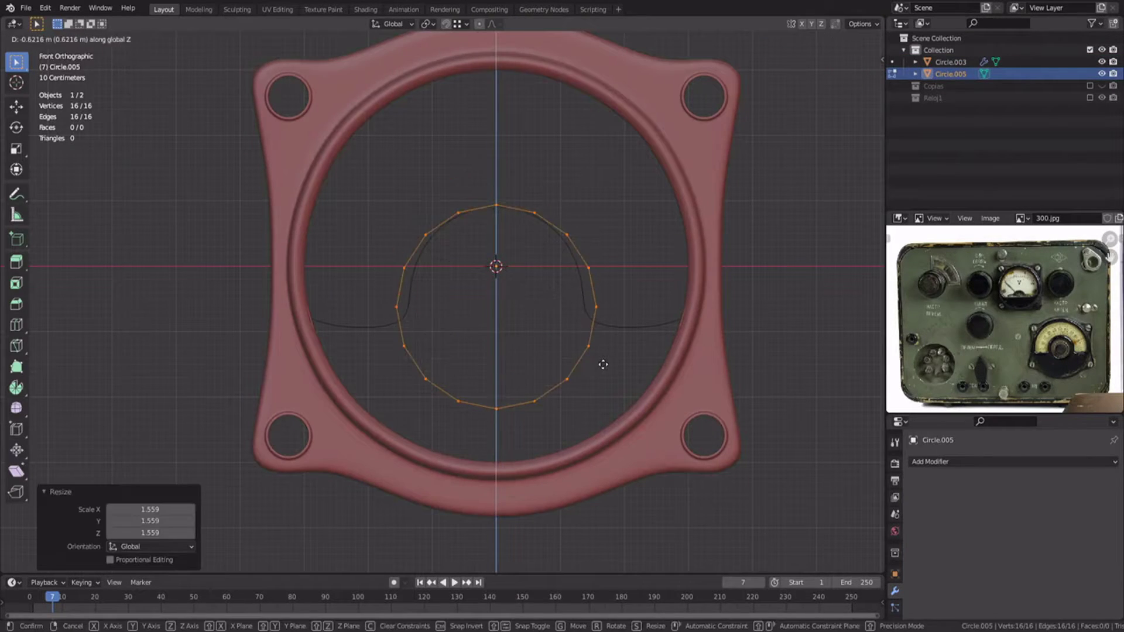
click(597, 369)
- Add a level 2 Subdivision modifier to the circle and adjust its size and height to match the top of the arch
key(ctrl+2)
key(Tab)
key(g)
key(z)
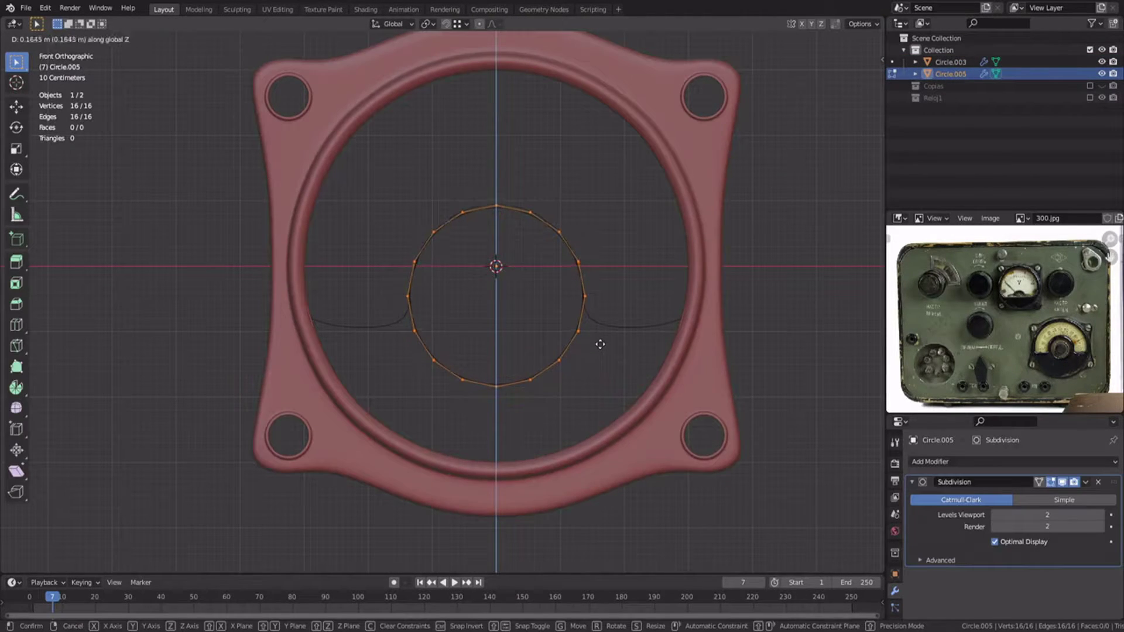
click(600, 344)
key(Escape)
key(x)
click(581, 339)
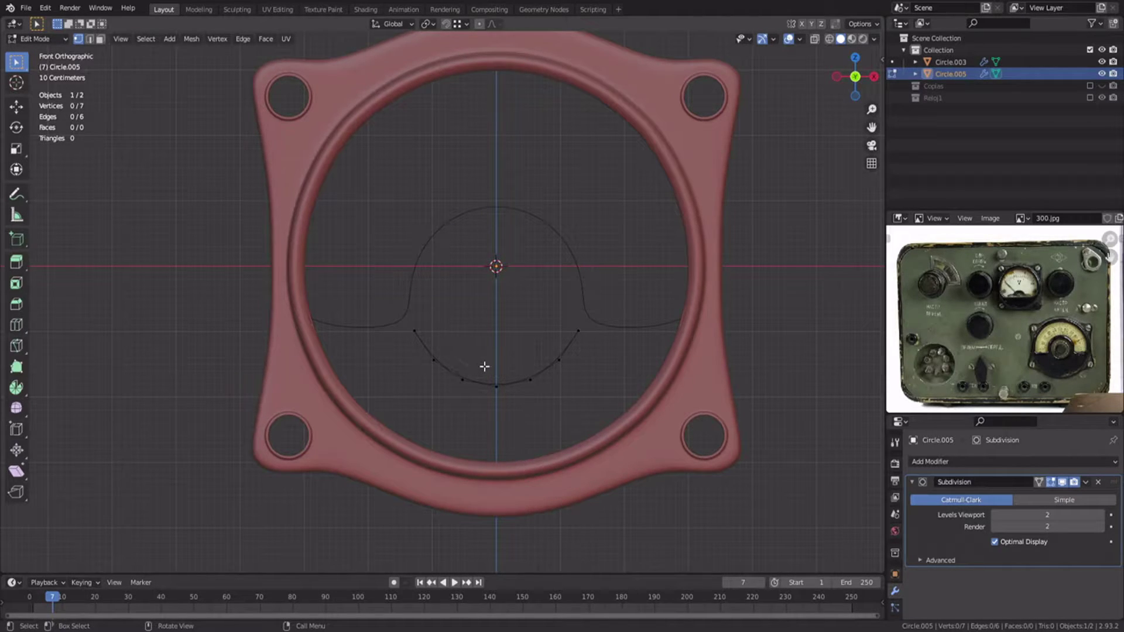
key(a)
key(s)
right_click(625, 382)
key(ctrl+z)
key(ctrl+z)
key(ctrl+z)
- Scale the circle down to about 0.73 and delete its vertices on the negative X side, keeping the half circle
key(s)
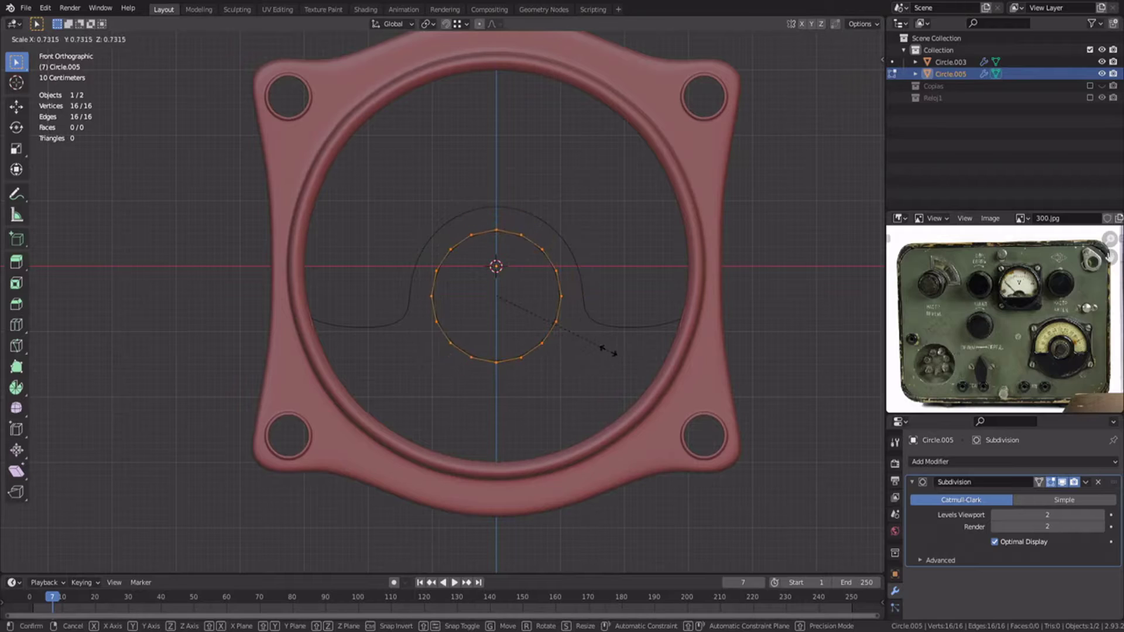
click(608, 351)
drag(384, 181, 487, 422)
key(x)
click(490, 410)
- Join the half circle into the housing object and bridge its upper edges to the arch with faces
key(Tab)
shift+click(559, 236)
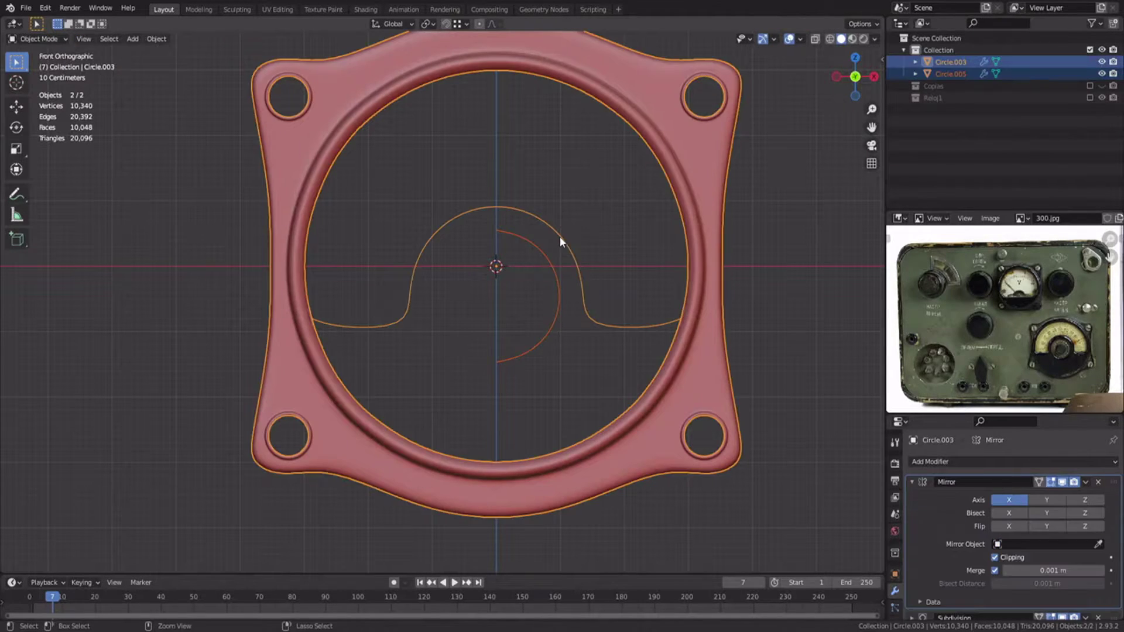
key(ctrl+j)
key(Tab)
key(2)
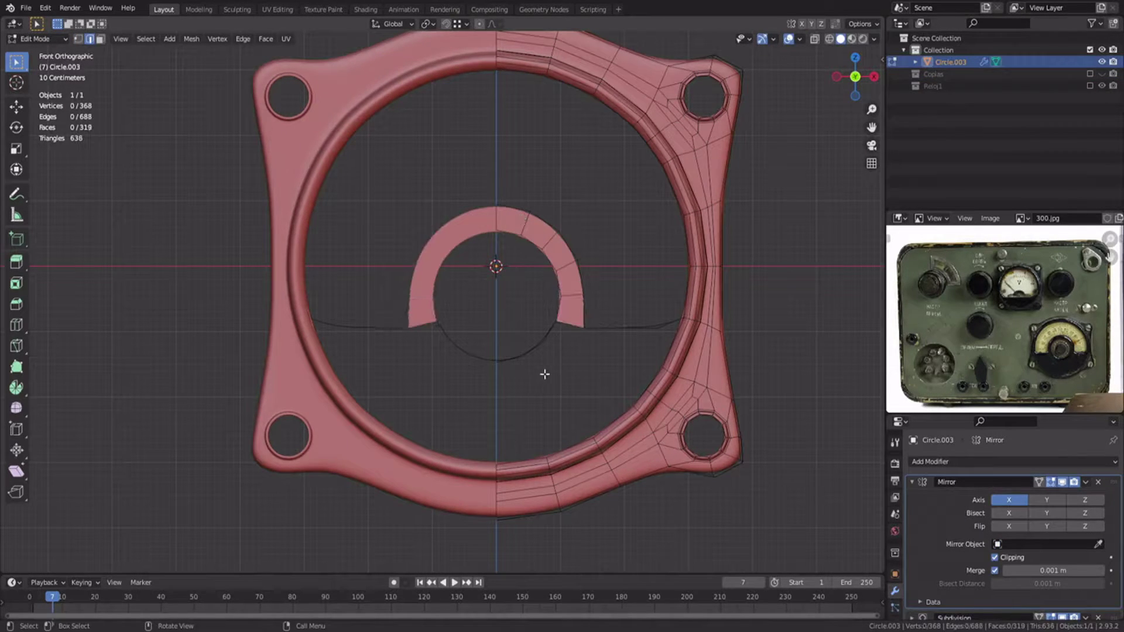
- Extrude the half circle's two lowest edges and scale them outward about the 3D cursor to form the ring's lower section
scroll(543, 368, up, 3)
key(e)
right_click(516, 340)
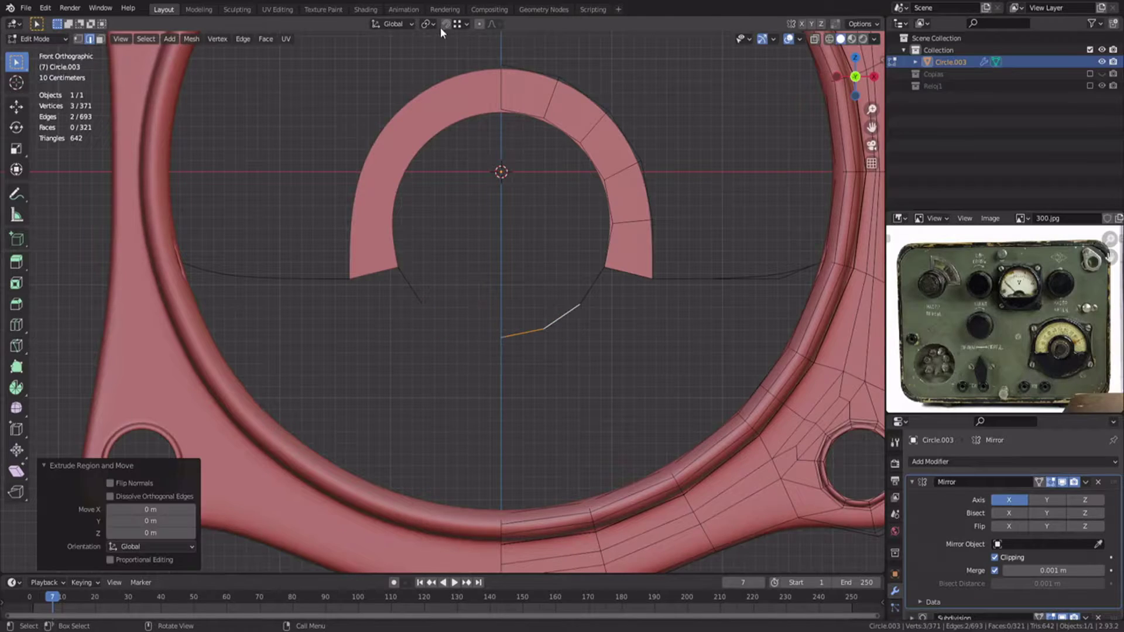
click(432, 25)
click(451, 71)
key(s)
click(642, 358)
- Fill the gap between the ring's upper and lower sections with a face, and scale the lower outer edges slightly outward
click(595, 283)
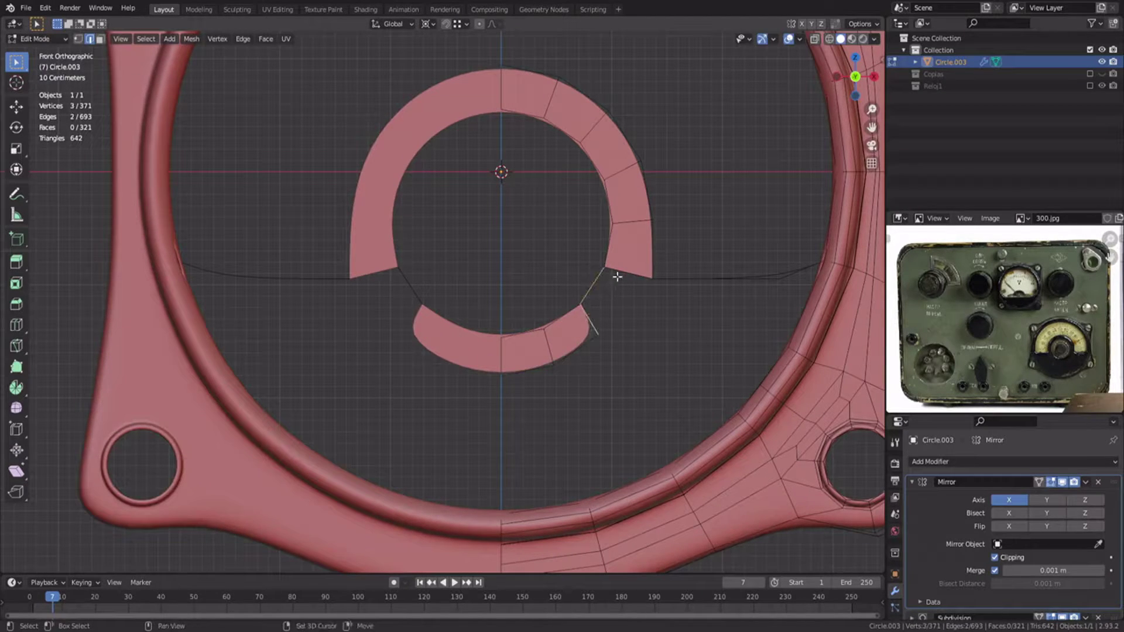
key(f)
click(432, 25)
click(451, 68)
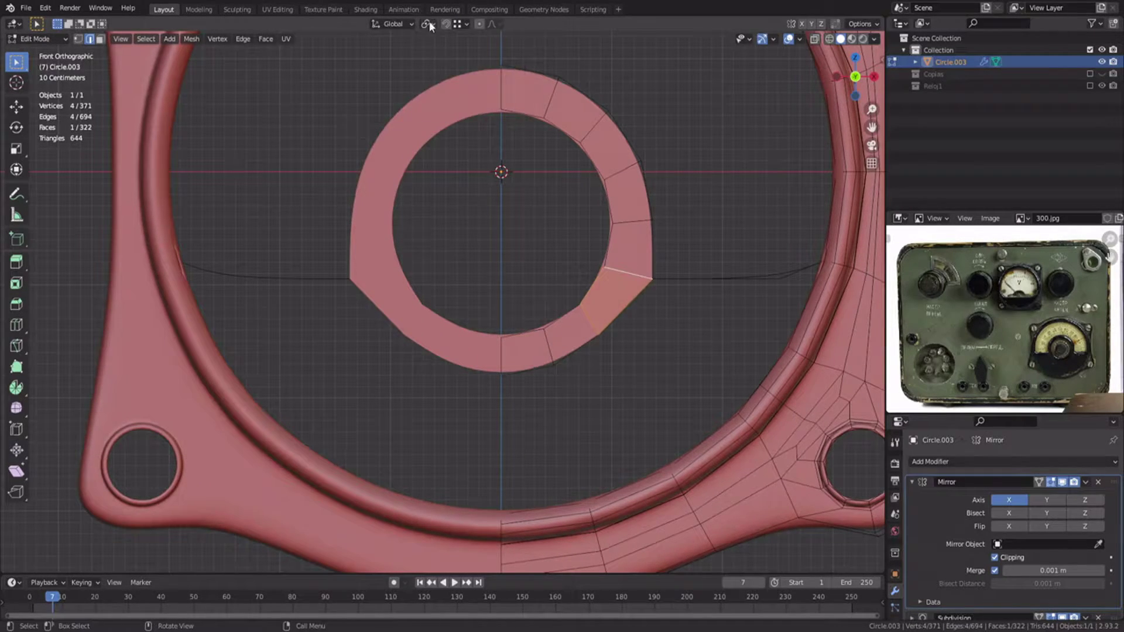
shift+click(583, 369)
key(s)
click(621, 389)
click(428, 25)
click(448, 76)
- Move the two lower outer vertices of the ring outward to even out its rounded contour
click(595, 329)
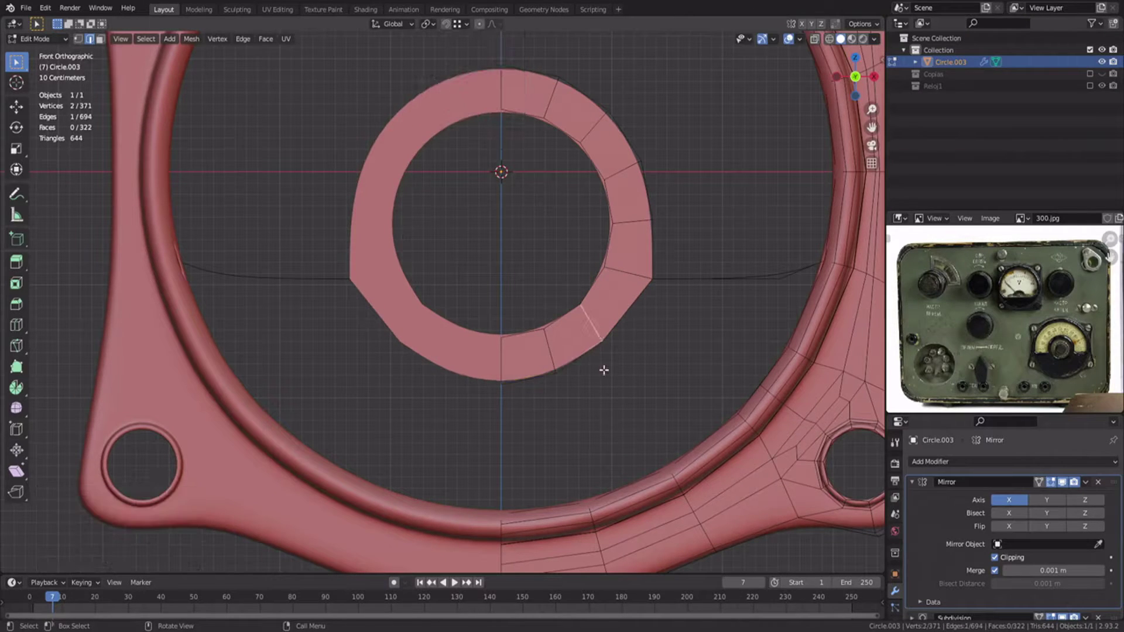
key(1)
click(615, 346)
key(g)
click(630, 345)
click(565, 376)
key(g)
click(574, 374)
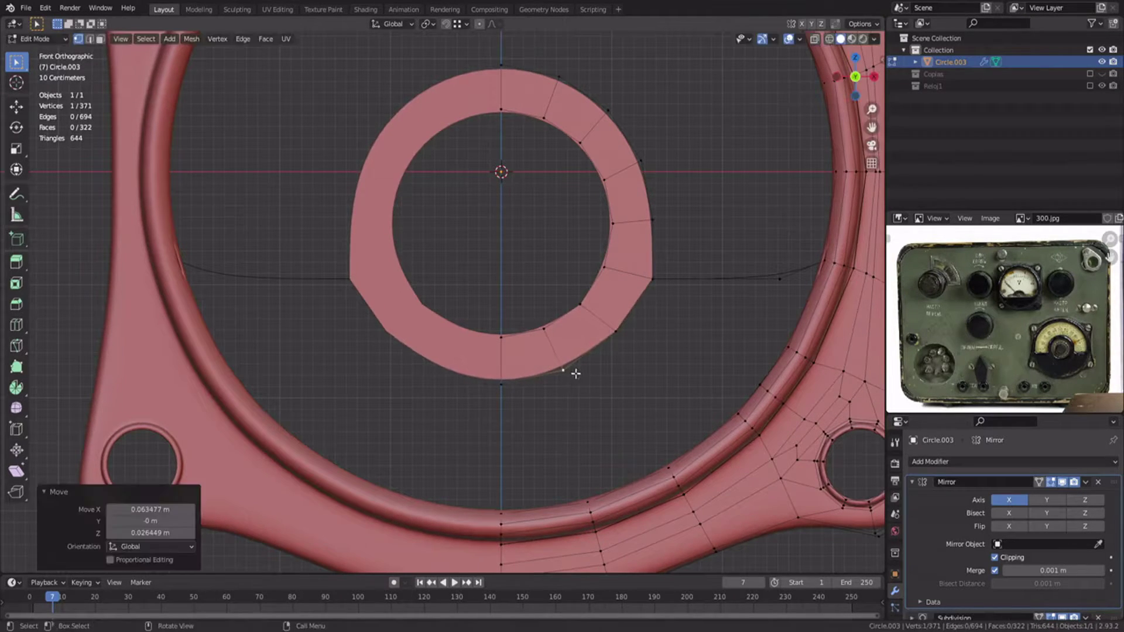
- Return to Object Mode, collapse the Mirror modifier's settings and save the file
key(Tab)
click(911, 482)
scroll(610, 324, down, 4)
click(551, 322)
key(ctrl+s)
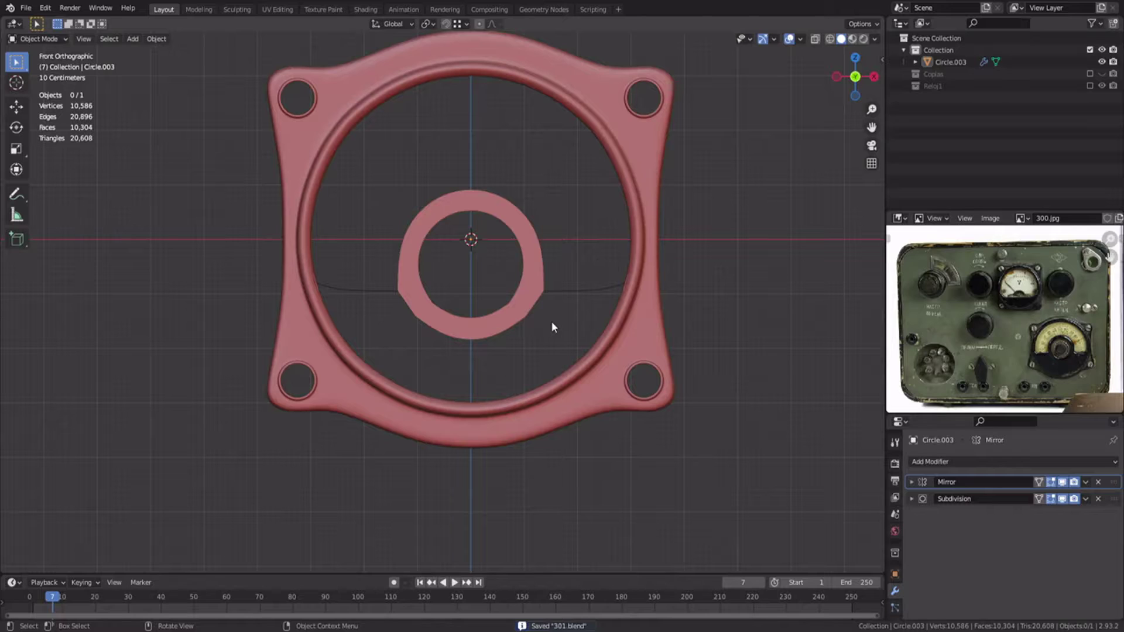
- Recalculate the normals of the whole housing mesh, leaving nothing selected
scroll(552, 322, up, 5)
scroll(563, 313, down, 2)
key(Tab)
mouse_move(551, 311)
middle_down()
mouse_move(490, 296)
mouse_move(546, 291)
middle_up()
key(a)
key(alt+n)
click(512, 300)
key(alt+a)
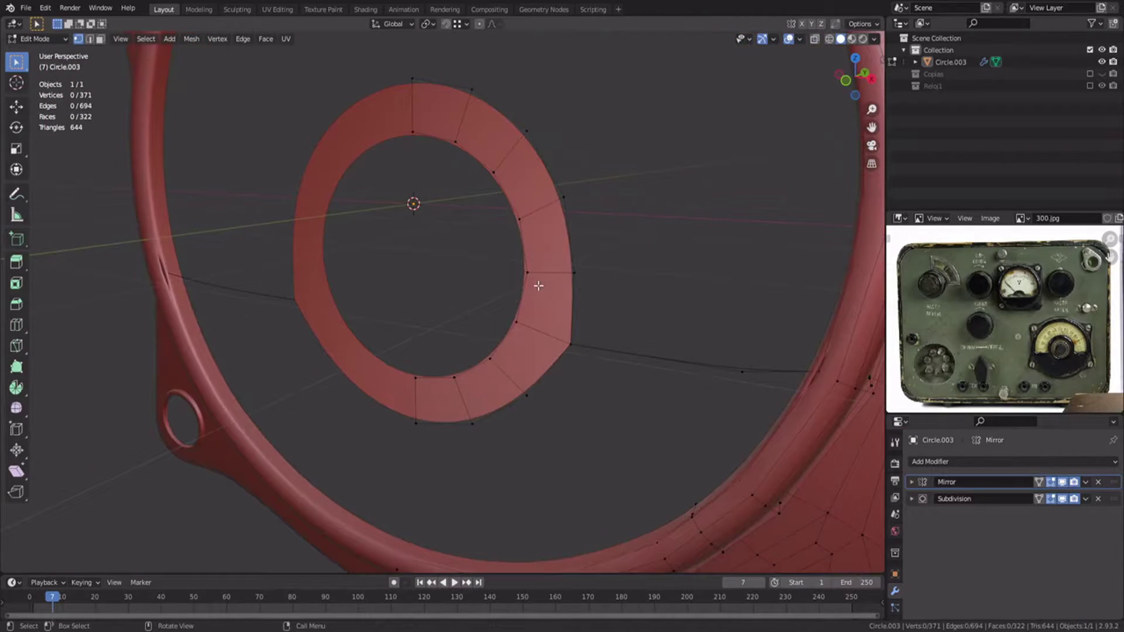
- Select the ring's inner edge loop and move it about -0.258 m along Y
alt+click(497, 168)
middle_drag(495, 165, 464, 171)
key(g)
key(y)
click(482, 209)
key(s)
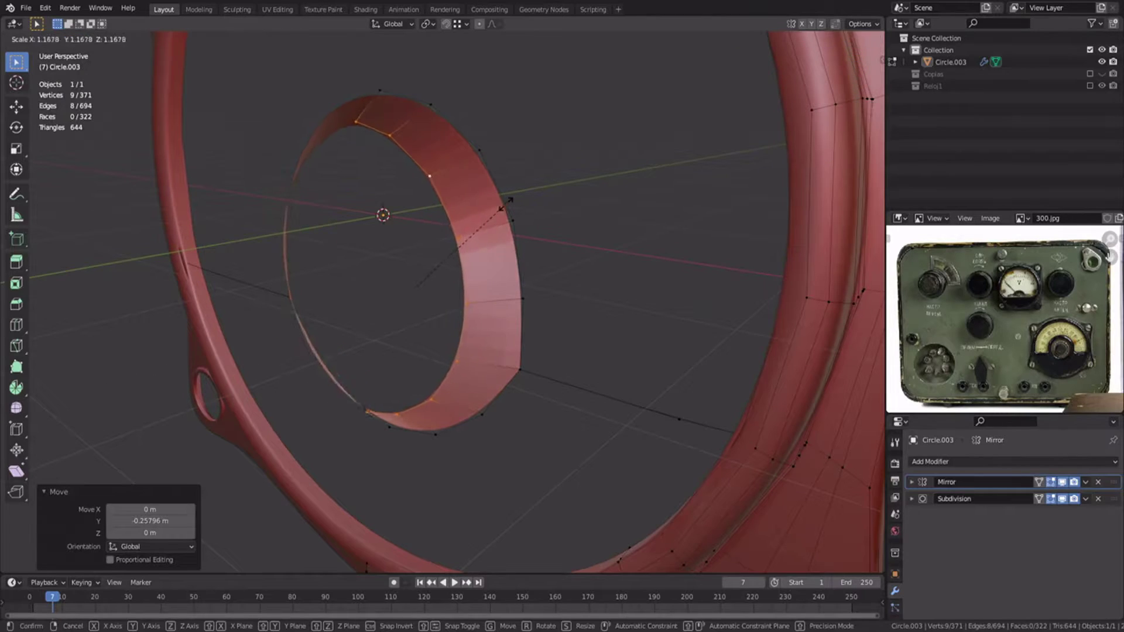
right_click(506, 201)
key(KP_1)
key(s)
right_click(674, 188)
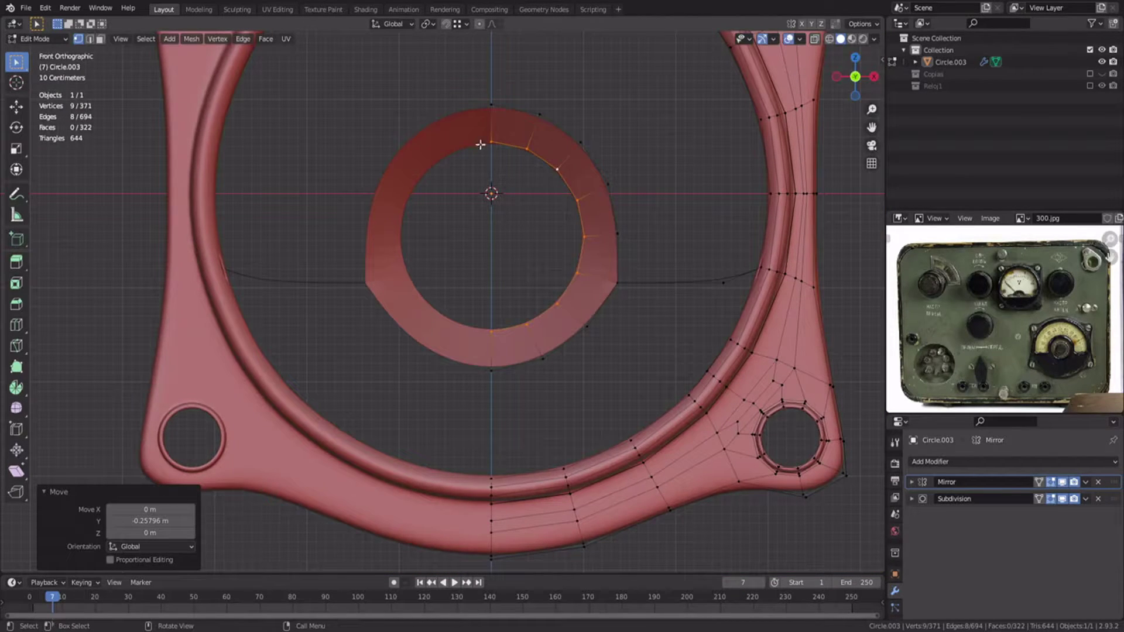
- Snap the 3D cursor to the ring's centre using the inner loop's upper and lower centreline vertices
drag(480, 135, 503, 339)
key(shift+s)
click(515, 305)
- Set the pivot to the 3D cursor and scale the ring's inner edge loop to about 1.255
alt+click(545, 162)
click(428, 24)
click(448, 50)
key(s)
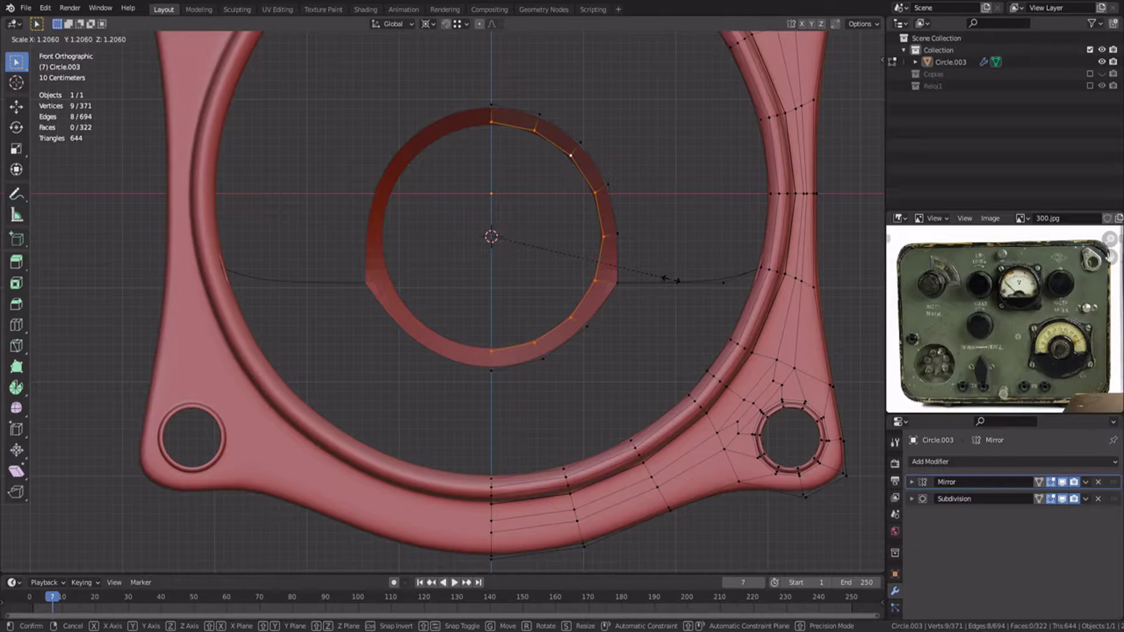
click(672, 279)
- Move the ring's inner edge loop back along Y and fine-tune its scale
middle_drag(541, 217, 490, 222)
key(g)
key(y)
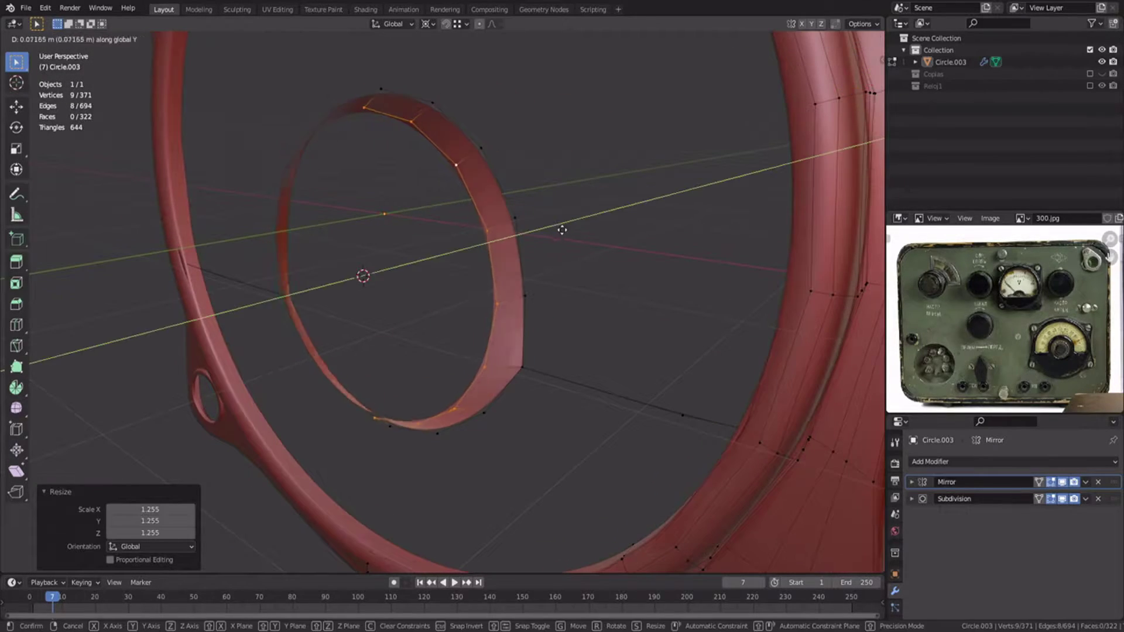
click(566, 228)
key(s)
click(577, 226)
- Extrude the ring's inner edge loop about -0.166 m along Y and scale the new loop inward
key(e)
key(y)
click(562, 228)
key(s)
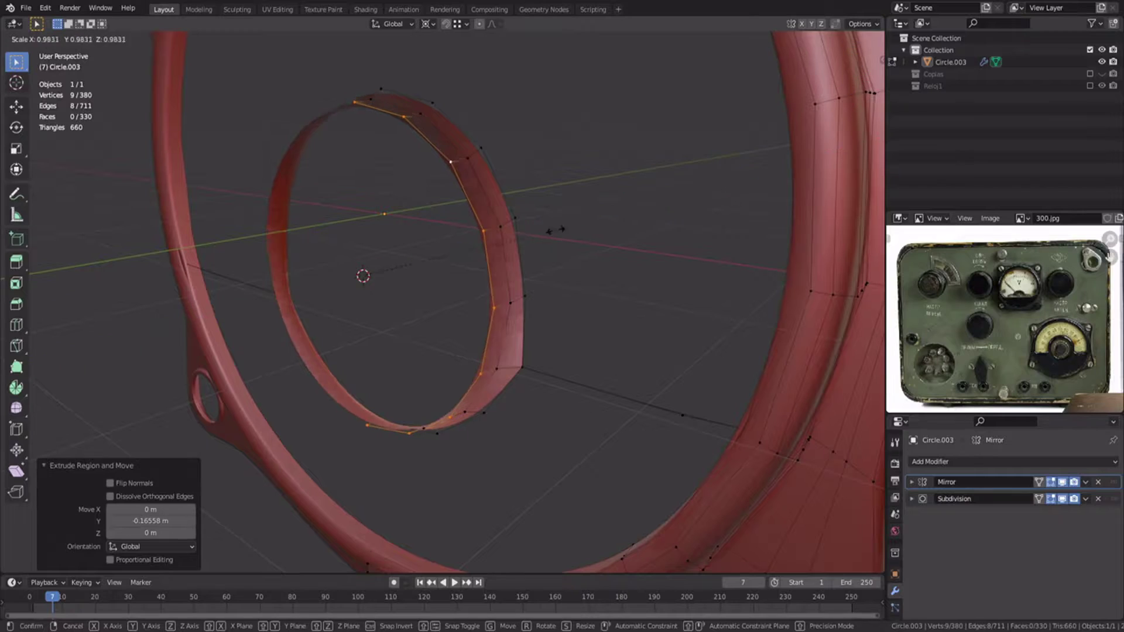
click(520, 232)
- Move the new inner loop about 0.149 m along Y and enlarge it slightly to narrow the ring's band
key(g)
key(y)
click(482, 261)
key(KP_1)
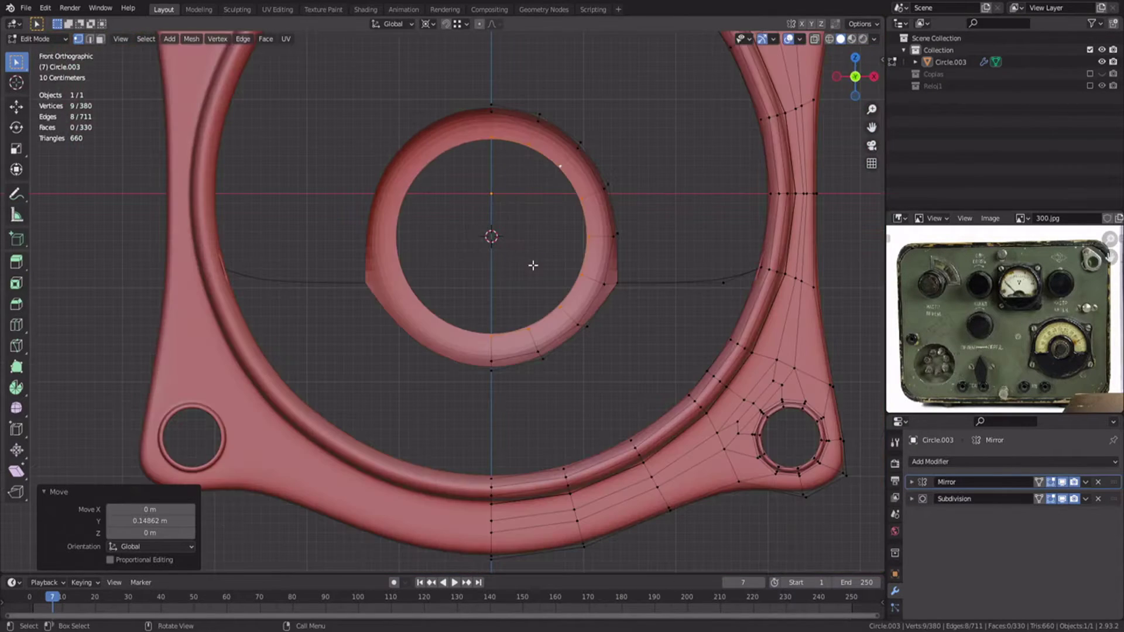
key(s)
click(663, 222)
key(Tab)
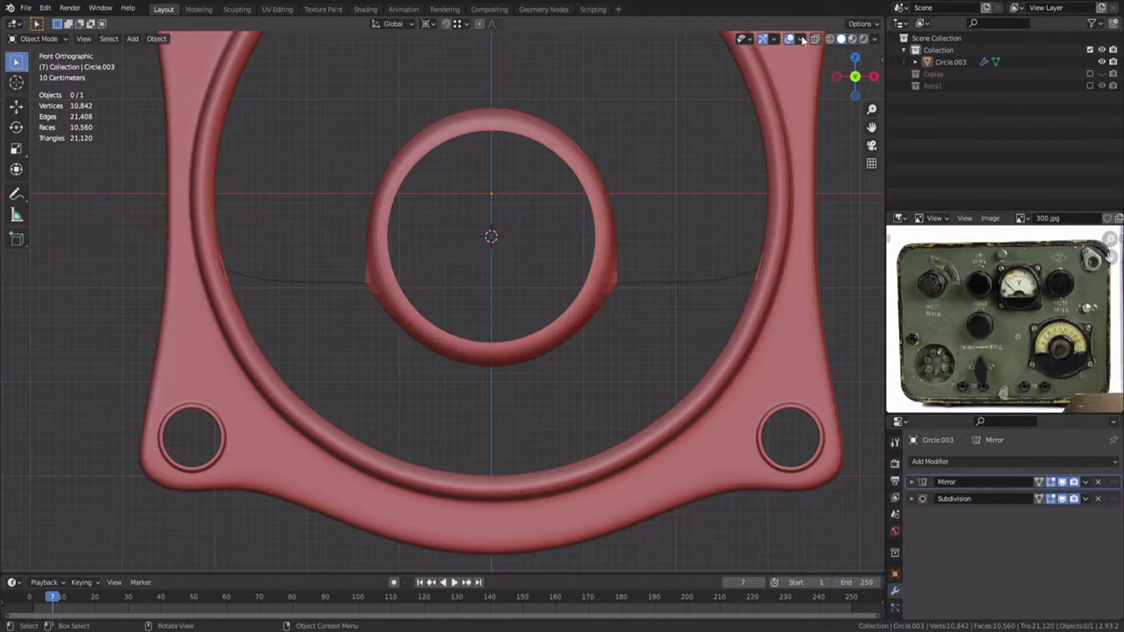
- Toggle the Face Orientation overlay on and off to check the mesh's faces
click(800, 38)
click(728, 256)
click(727, 257)
- Extrude the ring's innermost edge loop inward, scaled to 0.883
key(Tab)
key(a)
alt+click(576, 173)
key(e)
key(s)
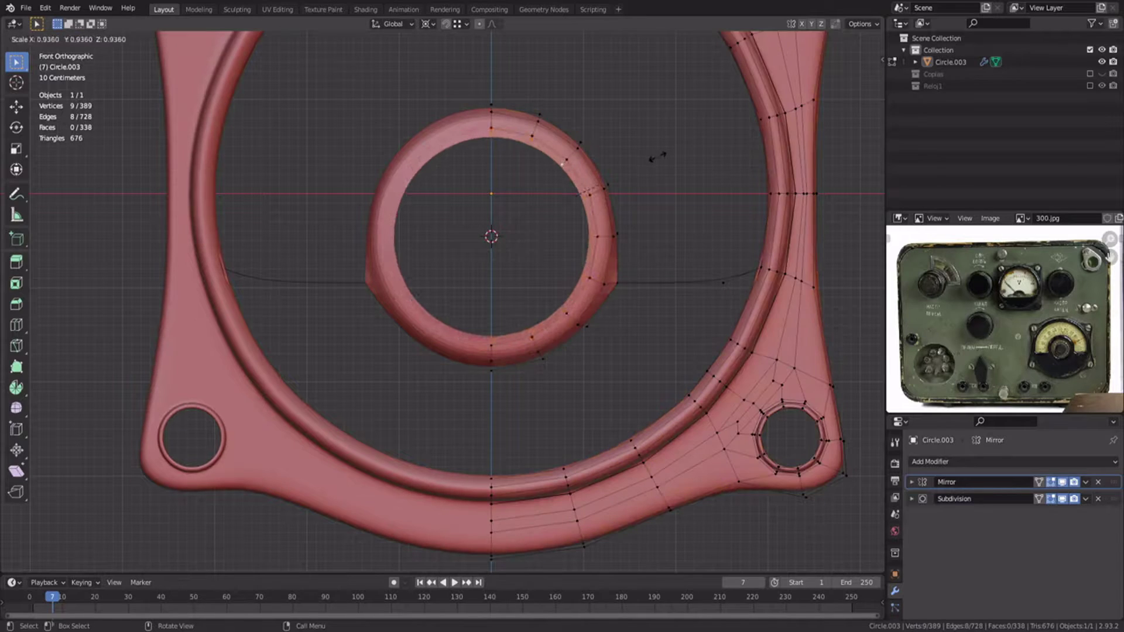
click(649, 161)
- Extrude the ring's innermost edge loop about 0.05 m along Y
middle_drag(648, 161, 597, 258)
key(e)
key(y)
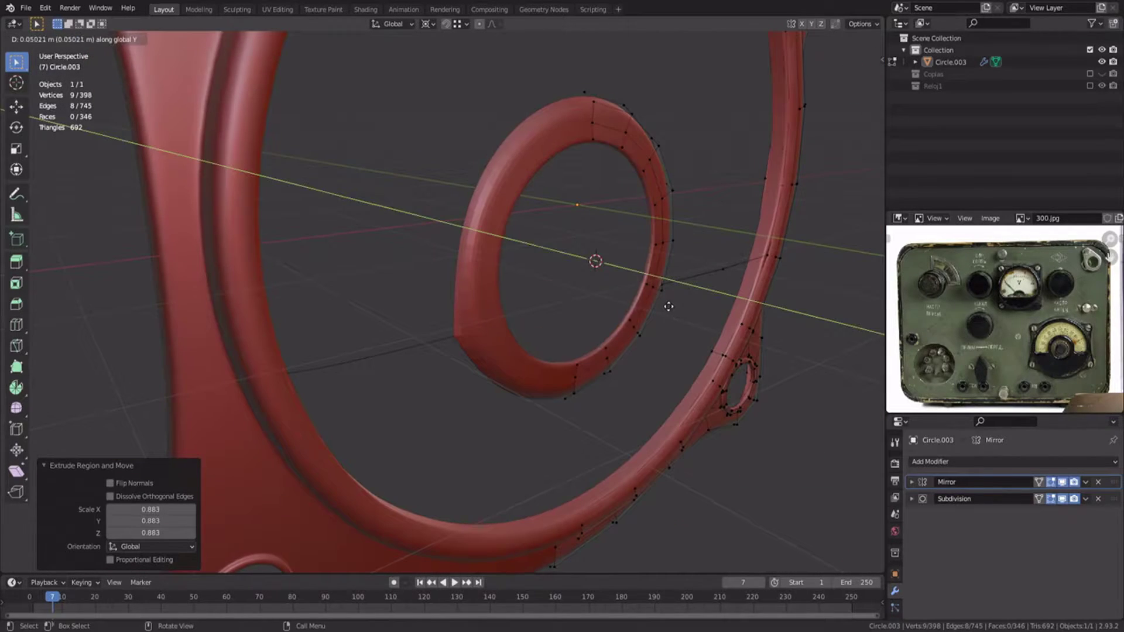
click(664, 306)
middle_drag(663, 306, 591, 297)
key(s)
key(y)
key(0)
key(Return)
key(ctrl+z)
- Flatten the ring's outer edge loop by scaling it to 0 along Y about the median point
click(431, 25)
click(444, 77)
key(s)
key(y)
key(0)
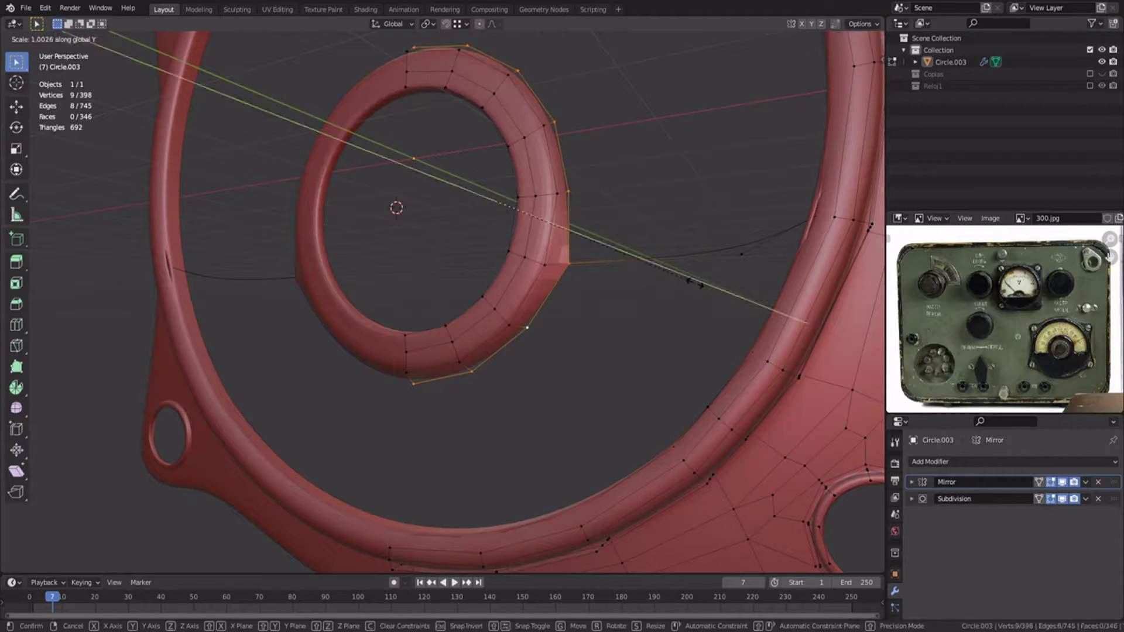
key(Return)
key(g)
key(y)
click(673, 290)
- Turn off the Subdivision modifier's viewport display to expose the unsmoothed mesh
middle_drag(673, 290, 768, 437)
click(1062, 498)
middle_drag(498, 328, 554, 387)
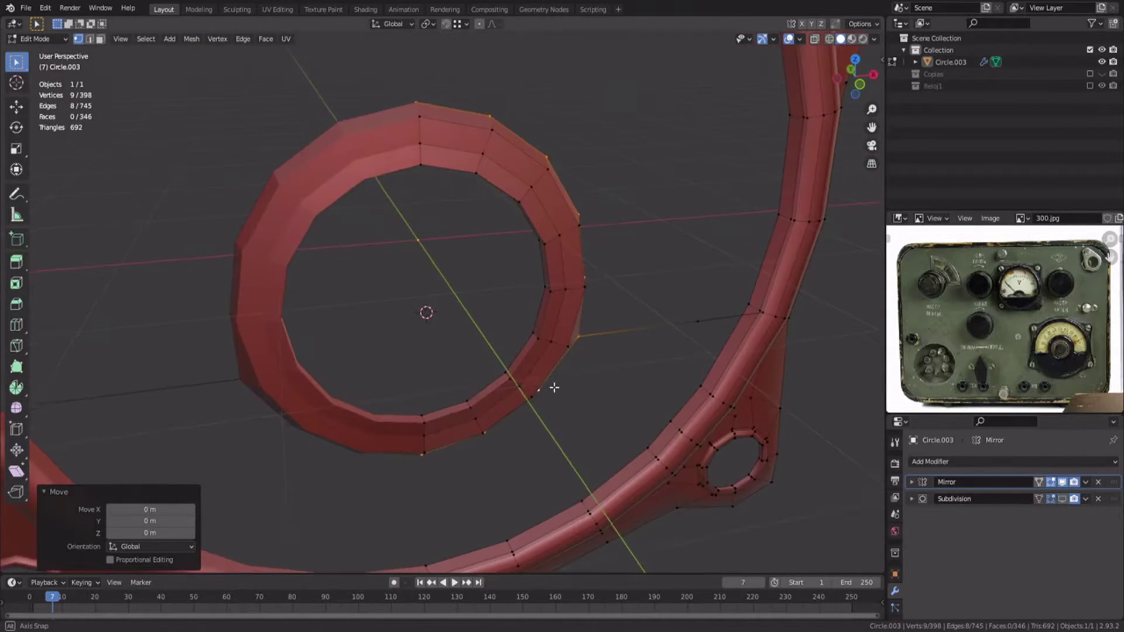
- Delete the face loop running around the inner side of the housing's rim
key(3)
alt+click(755, 304)
key(x)
click(695, 332)
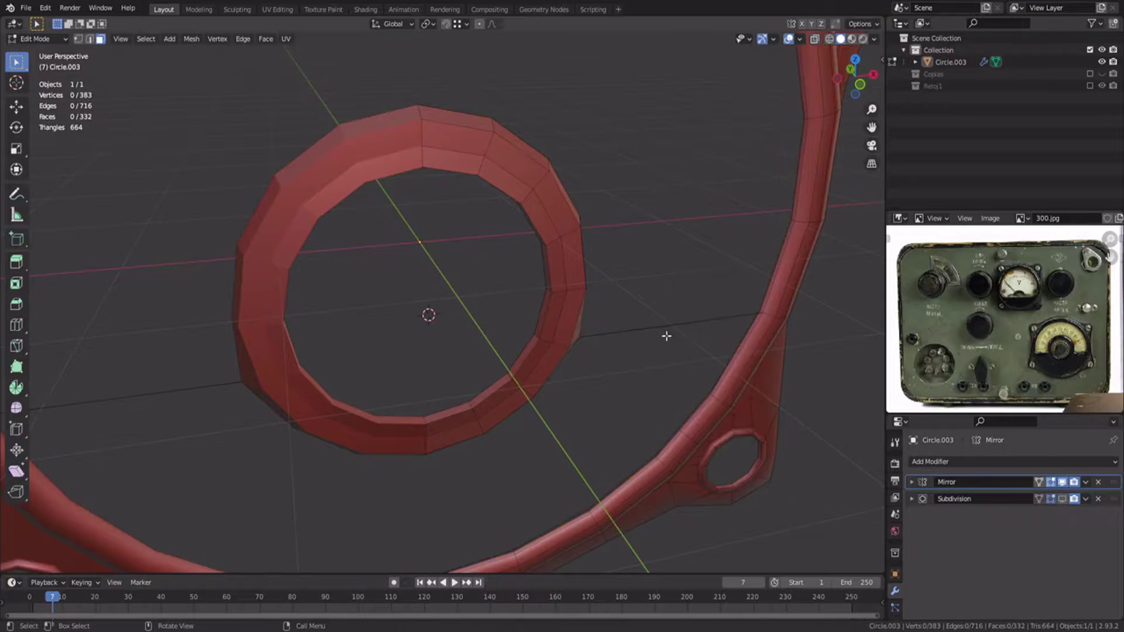
- Delete the leftover loop on the rim's inner side and fill the lower gap between ring and rim with faces
scroll(665, 332, up, 4)
middle_drag(665, 333, 427, 359)
alt+click(693, 291)
key(x)
click(694, 291)
key(f)
key(KP_1)
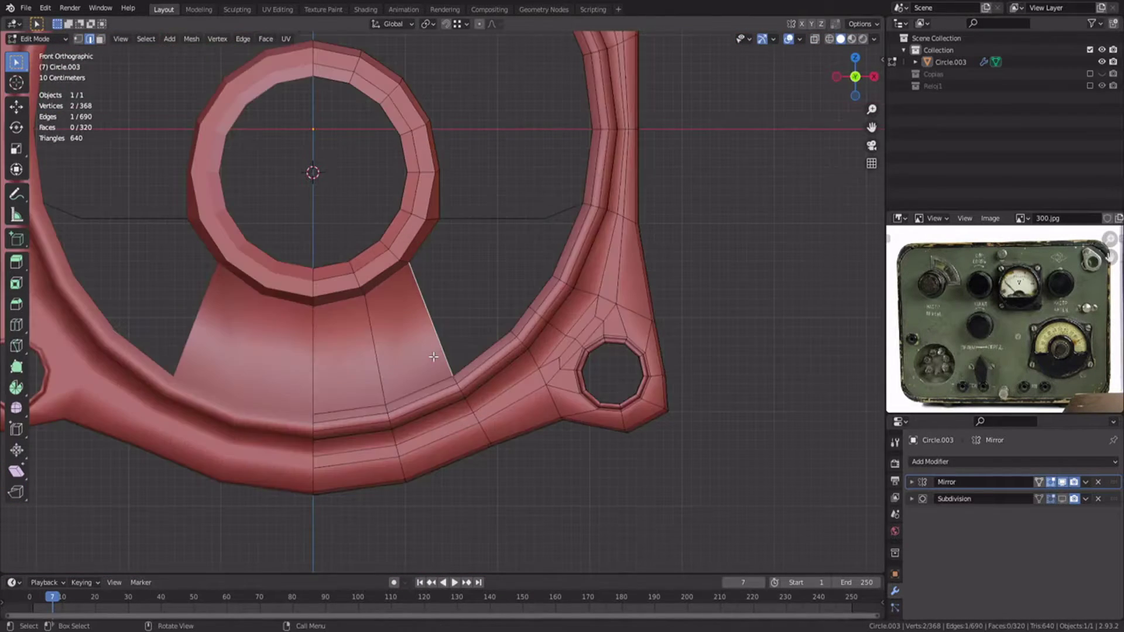
key(ctrl+r)
click(433, 357)
click(444, 344)
key(2)
click(427, 226)
key(f)
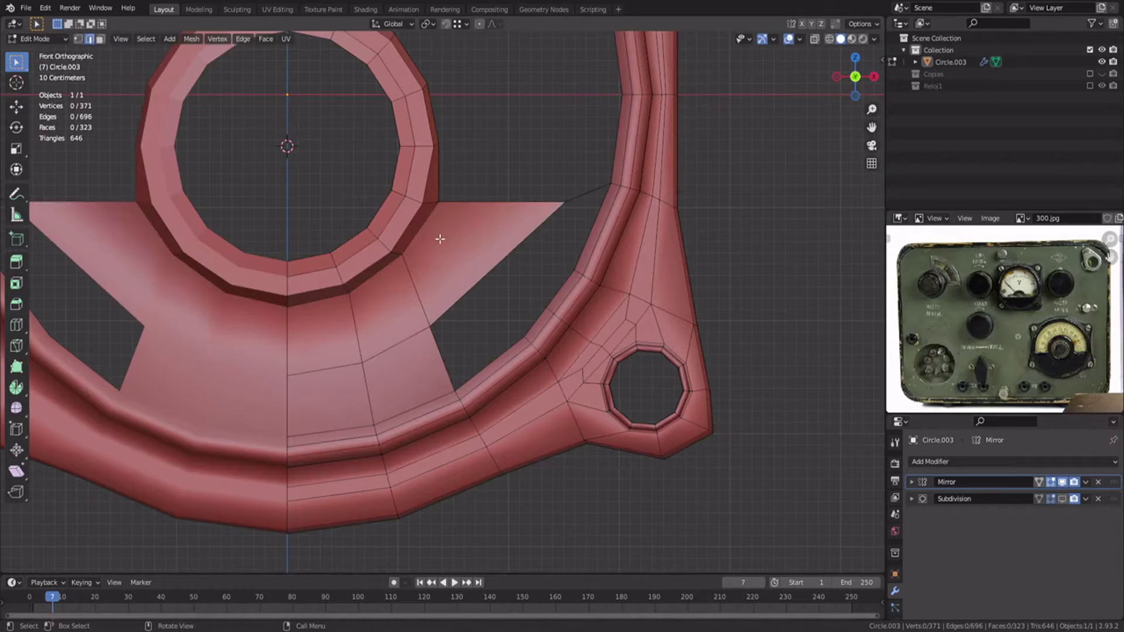
scroll(482, 256, up, 2)
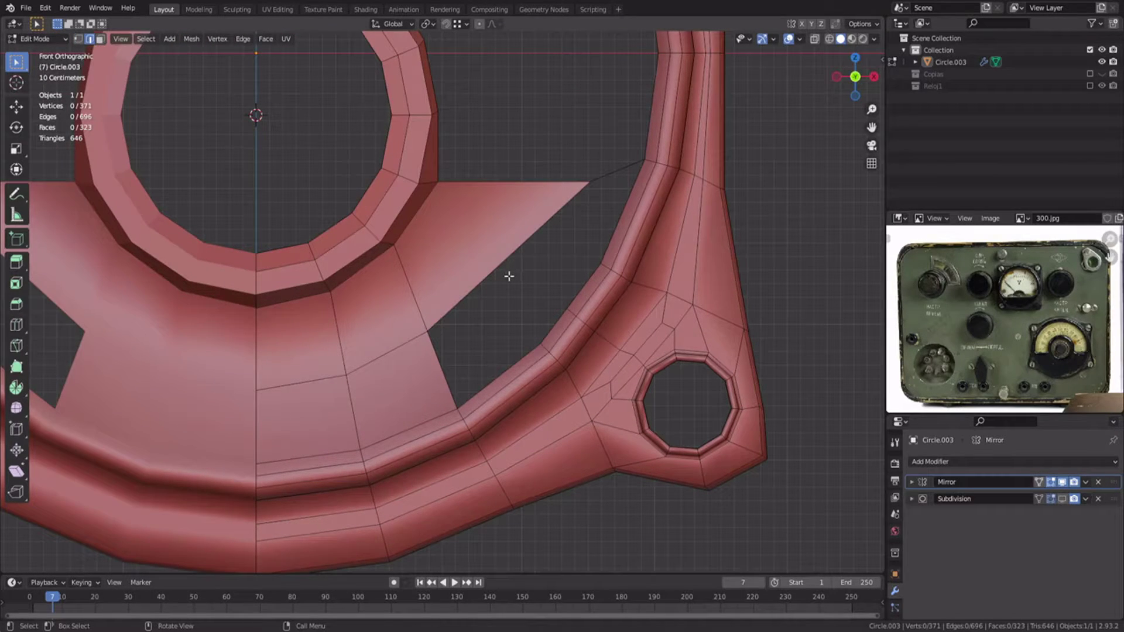
key(ctrl+z)
key(ctrl+z)
key(ctrl+x)
- Fill the next face between the ring and rim, extending the lower plate sideways
click(436, 343)
key(f)
key(ctrl+r)
click(491, 281)
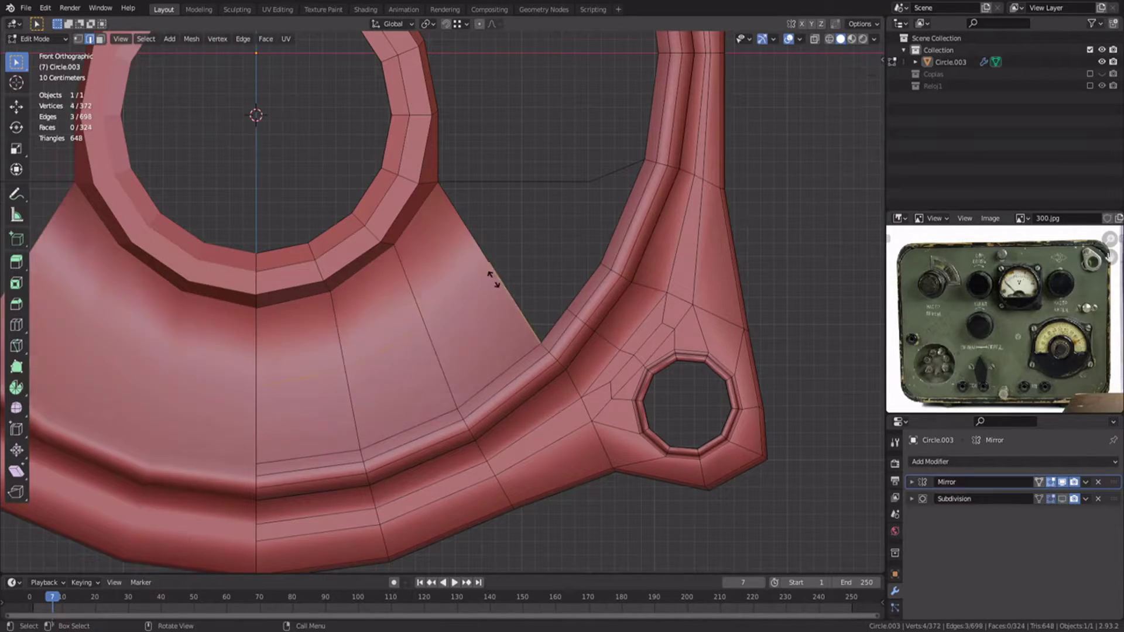
right_click(514, 318)
key(ctrl+z)
key(ctrl+r)
scroll(514, 316, up, 2)
click(515, 293)
right_click(516, 286)
key(1)
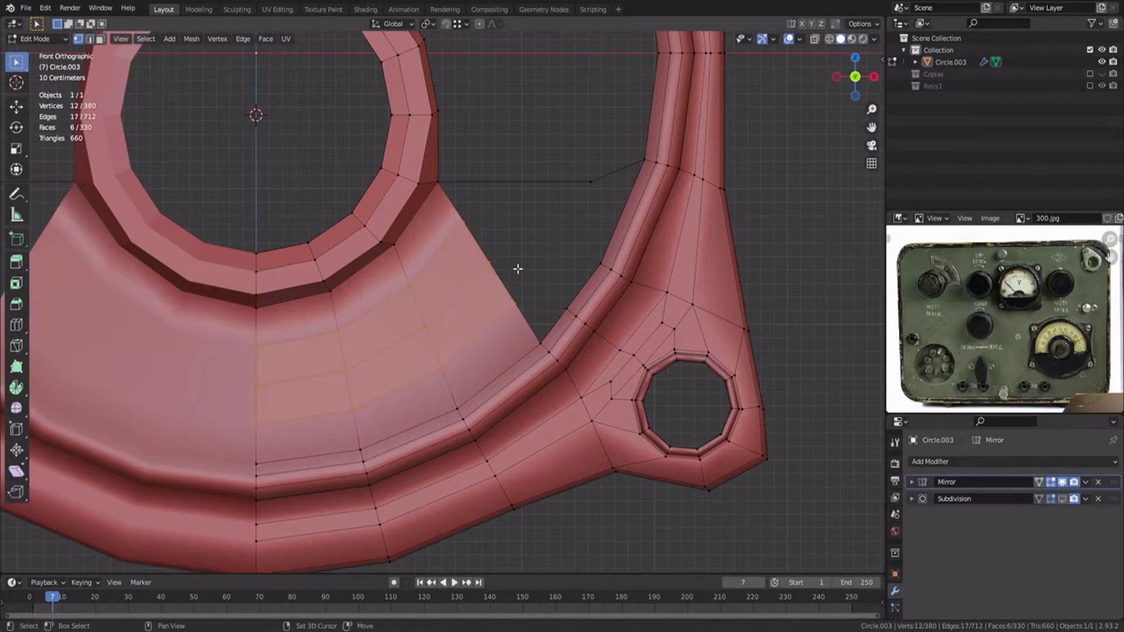
key(Tab)
middle_drag(534, 259, 445, 282)
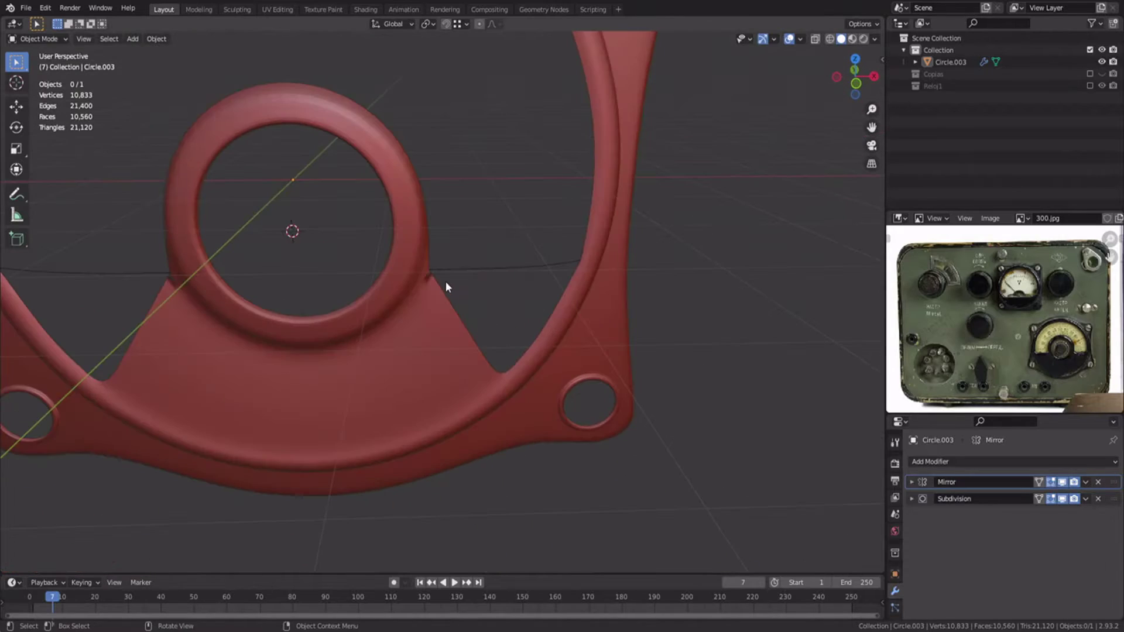
key(Tab)
key(KP_1)
key(ctrl+x)
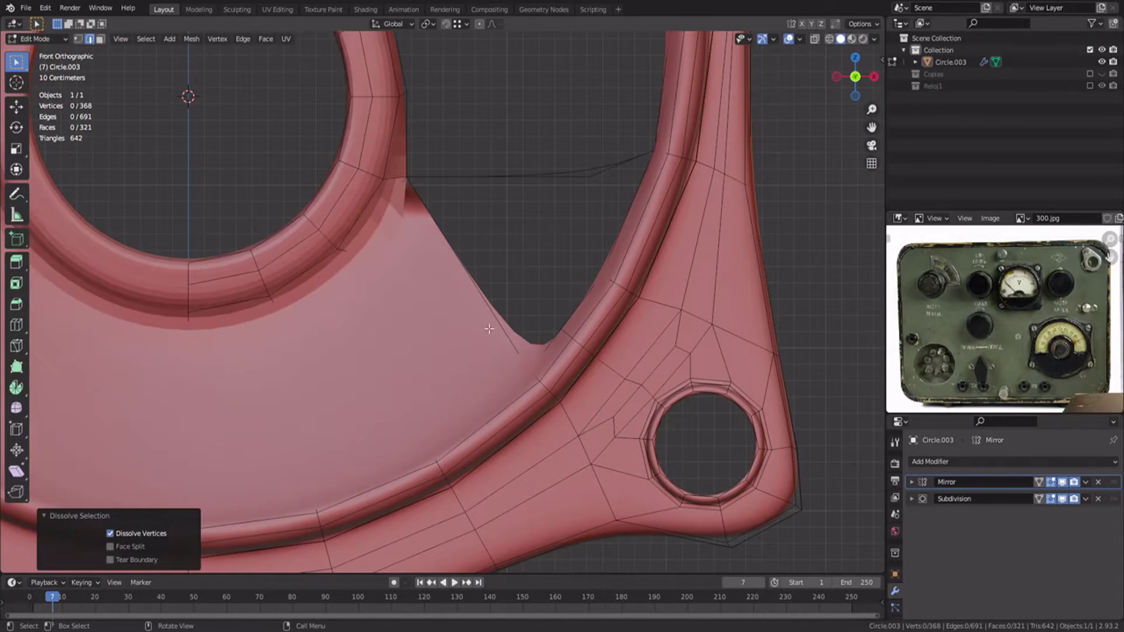
- Extrude an inner rim vertex about -0.21 m in X and 0.14 m in Z and fill a face beside the rim
key(1)
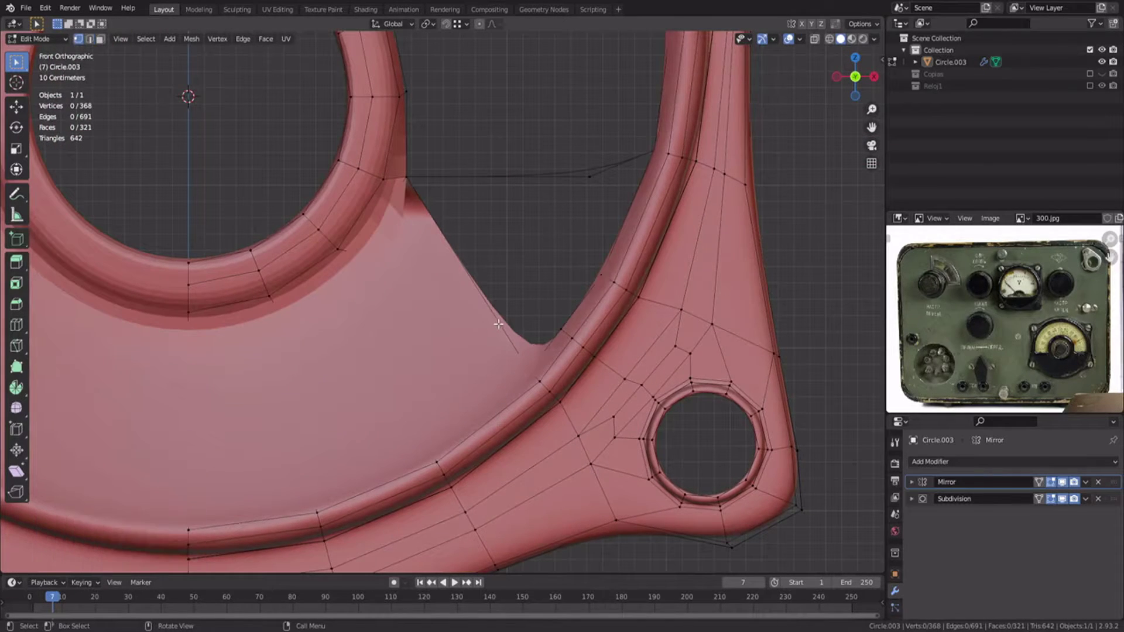
key(ctrl+0)
click(596, 280)
key(e)
click(563, 257)
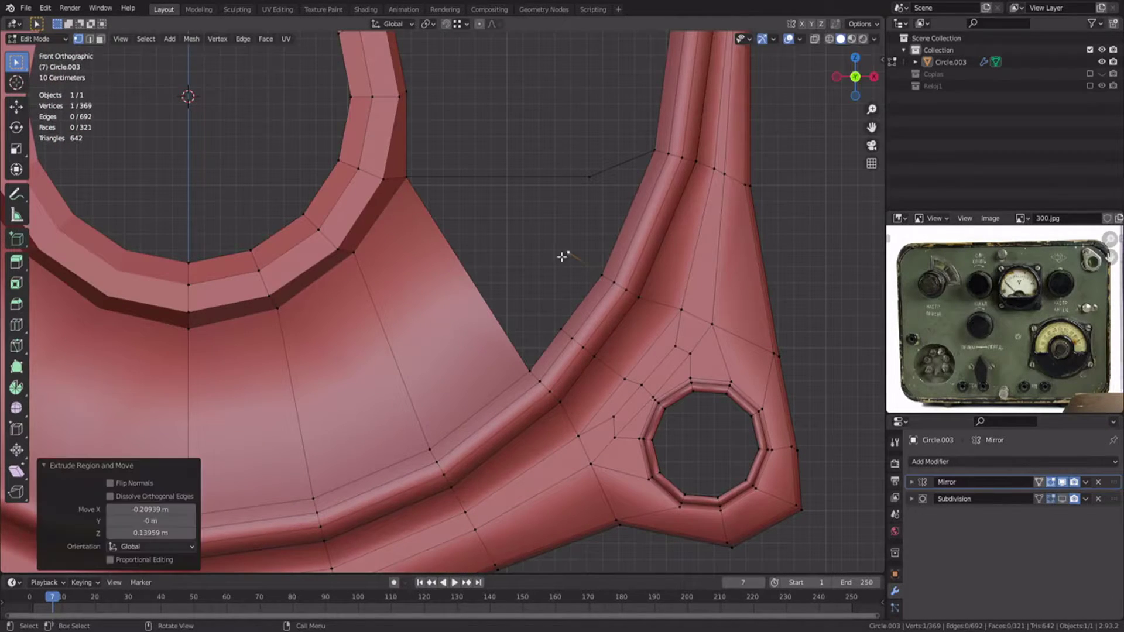
shift+click(651, 155)
key(f)
- Move the new face's free lower vertex about -0.10 m in X and 0.04 m in Z
click(576, 250)
key(g)
click(552, 246)
- Add a loop cut running across the lower plate's faces and slide it toward the rim
key(ctrl+r)
click(481, 315)
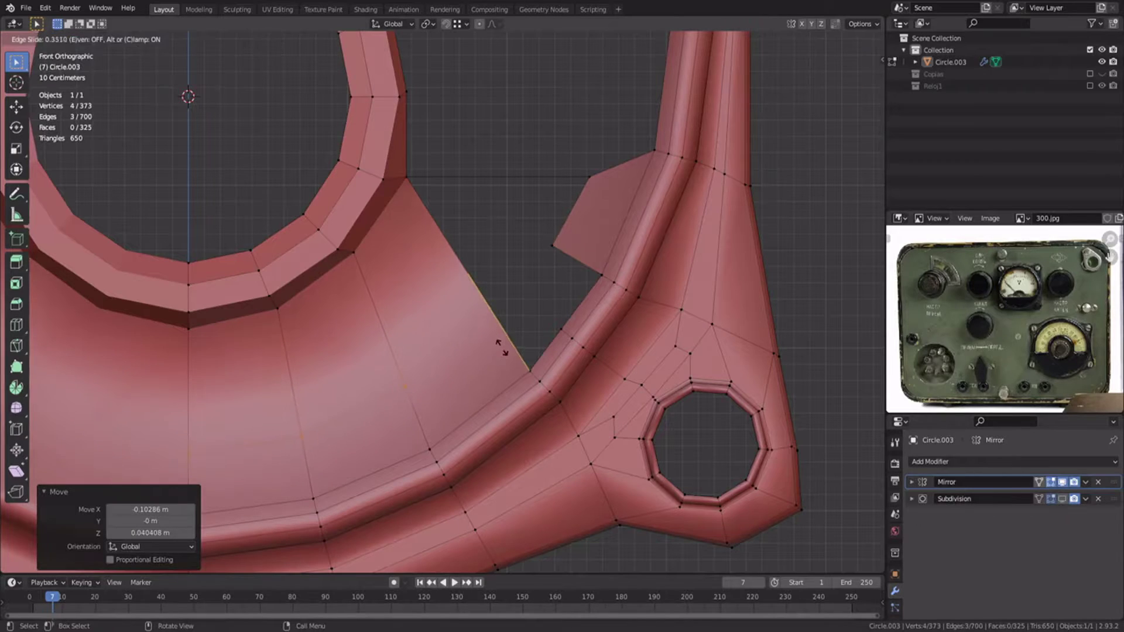
click(502, 351)
- Extrude the side face's free vertex toward the plate's loop cut and fill the faces along the rim
click(550, 247)
key(e)
click(521, 282)
key(2)
key(f)
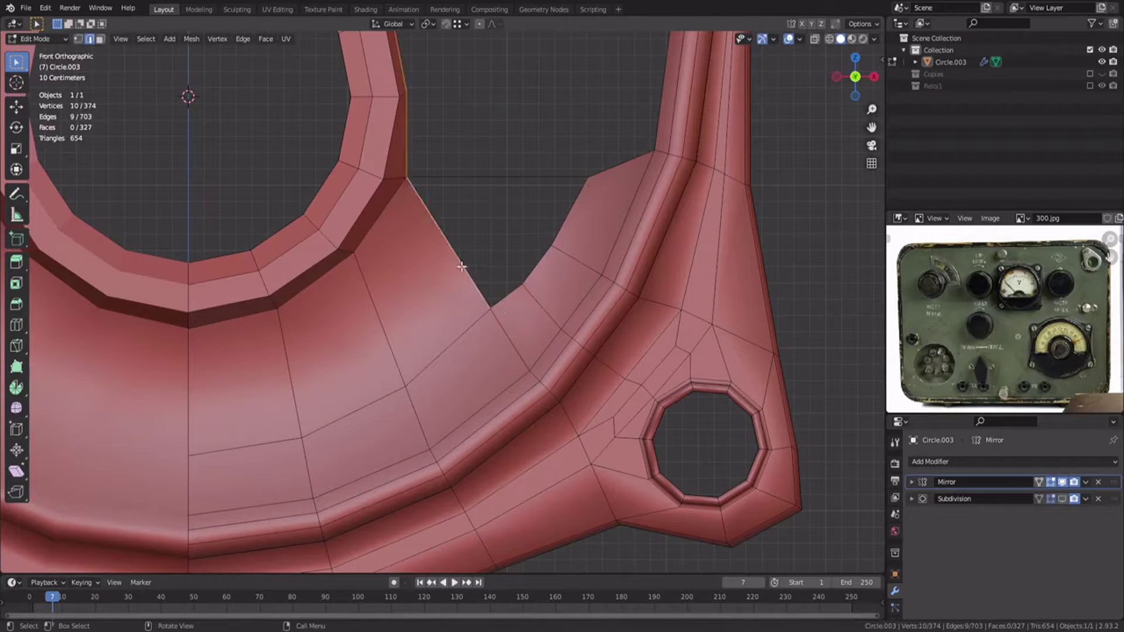
- Subdivide the horizontal edge between the ring and side face and fill the remaining gap below it with two faces
shift+click(412, 182)
right_click(497, 293)
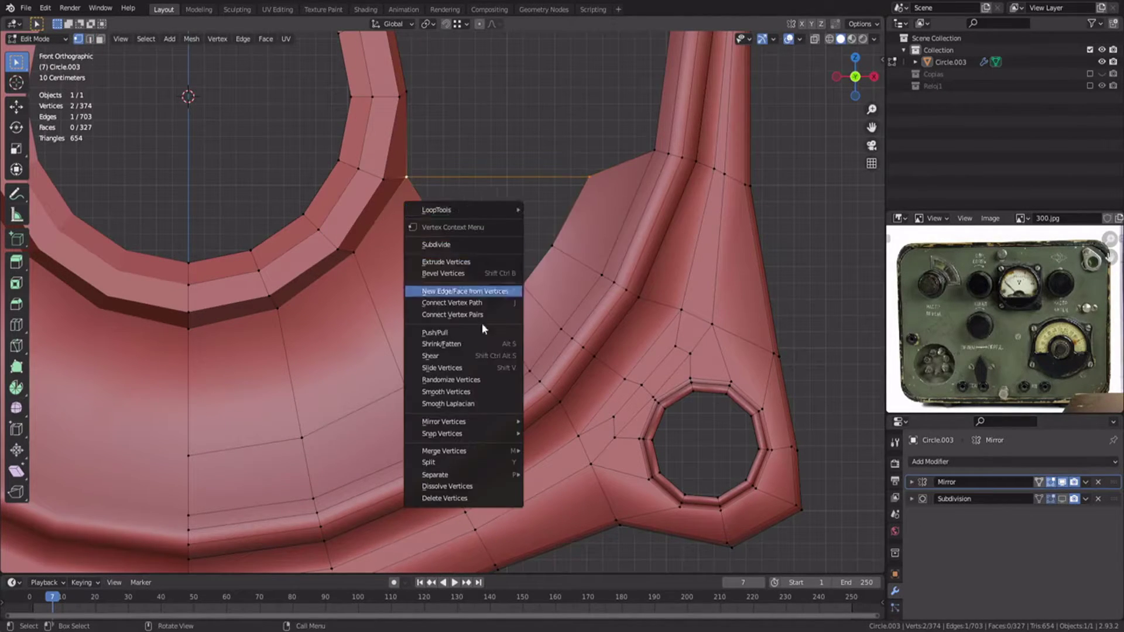
click(464, 243)
click(492, 188)
key(2)
click(446, 244)
key(f)
key(1)
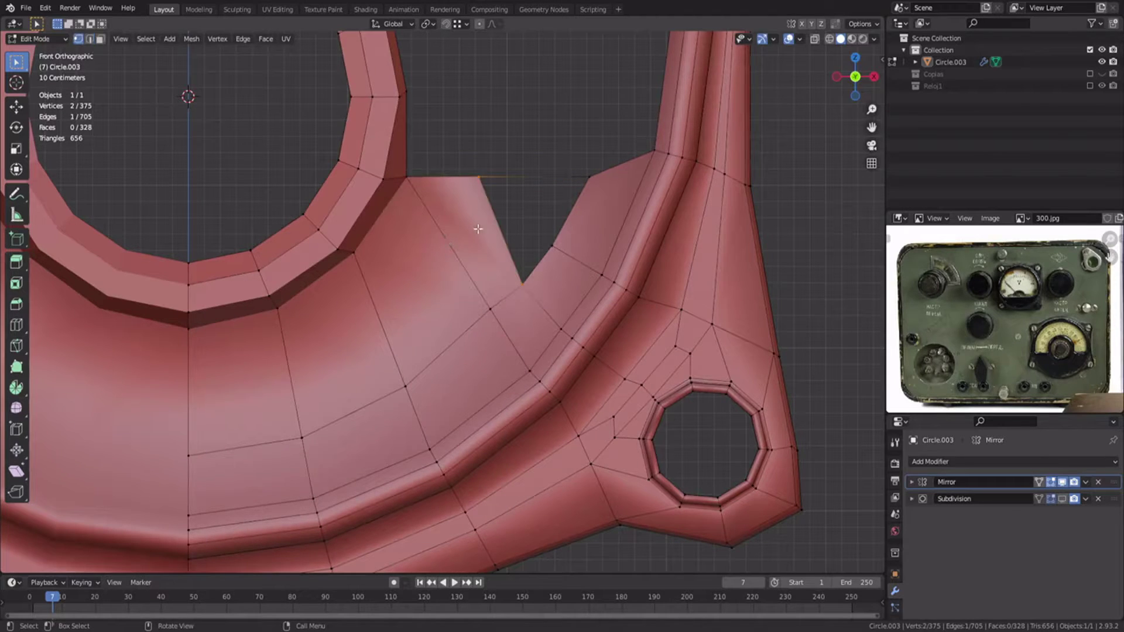
key(f)
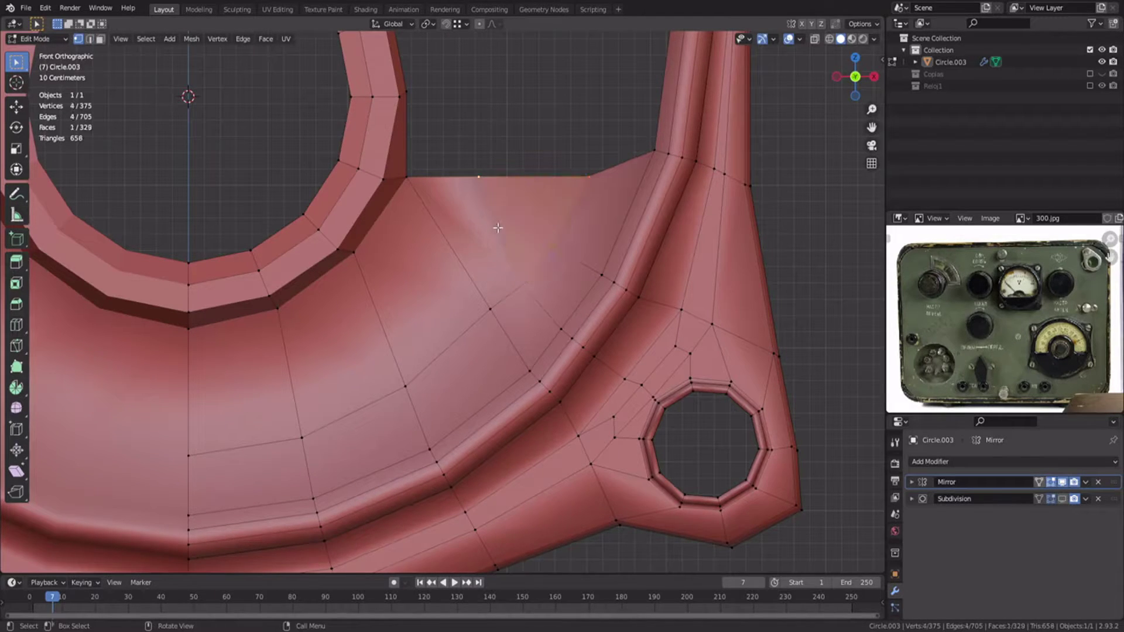
- Turn off the Subdivision modifier's viewport display to expose the plate's unsmoothed topology
scroll(498, 228, down, 5)
middle_drag(373, 231, 609, 309)
scroll(609, 310, up, 4)
key(ctrl+r)
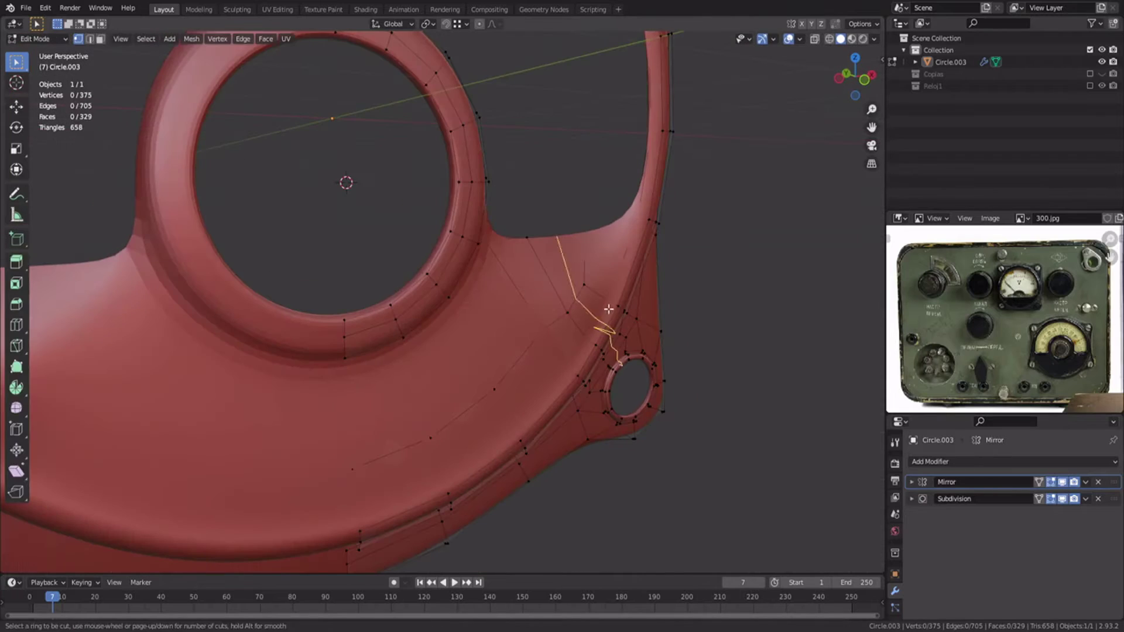
click(1062, 499)
- Flatten the edge loop running through the middle of the plate by scaling it to 0 along Y
middle_drag(417, 242, 385, 243)
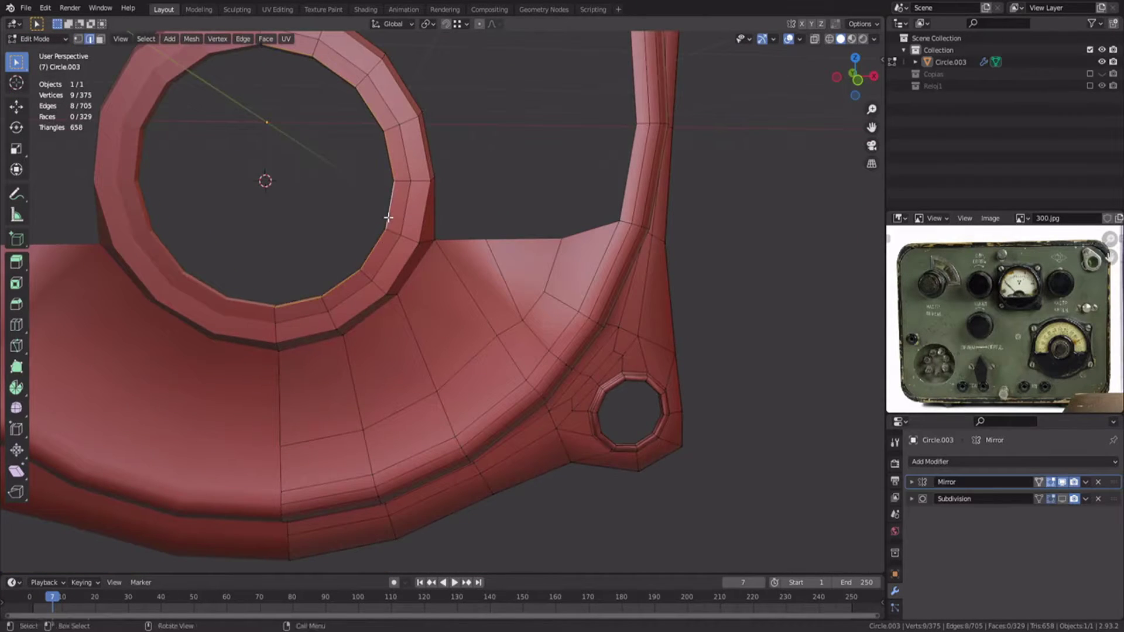
key(1)
key(ctrl+KP_Add)
key(ctrl+KP_Add)
shift+click(543, 288)
middle_drag(543, 288, 529, 320)
middle_drag(444, 304, 414, 296)
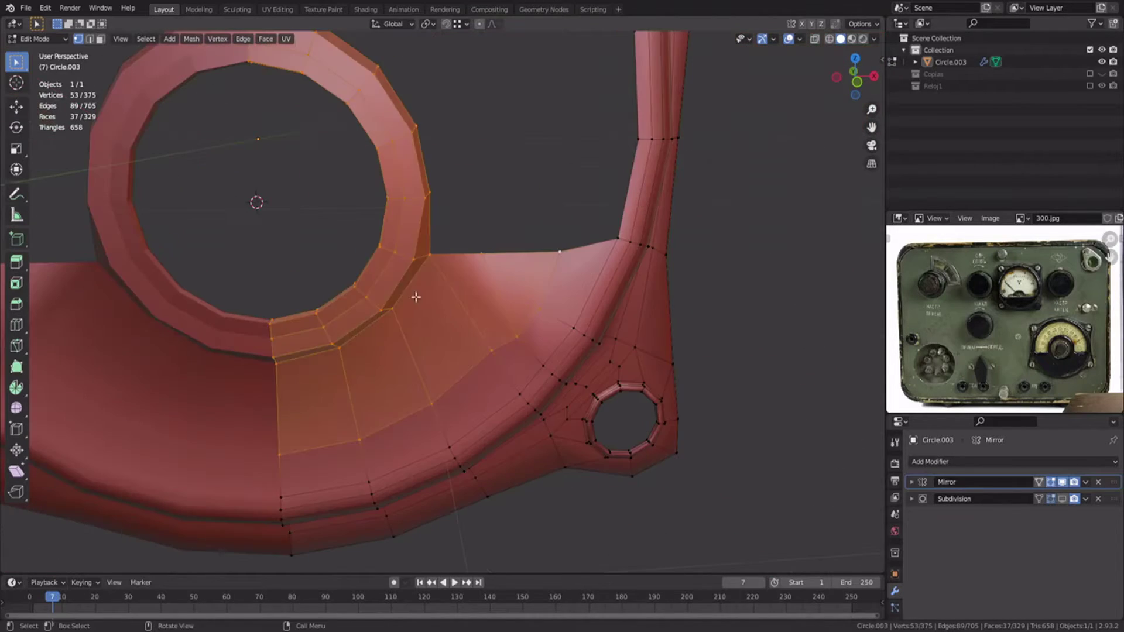
key(2)
alt+click(390, 405)
key(3)
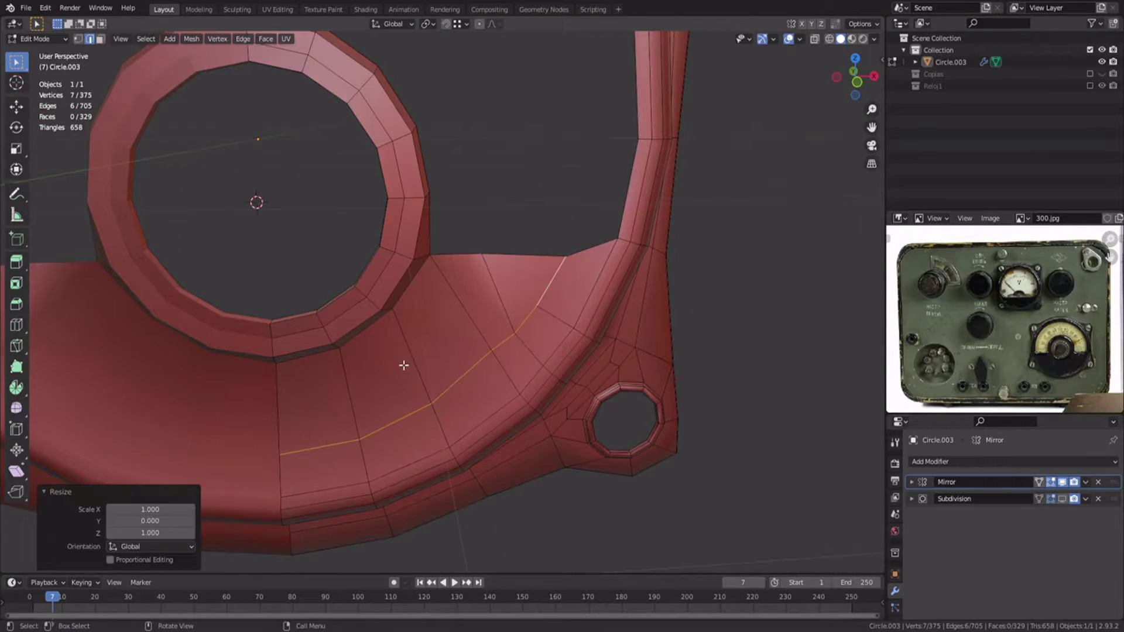
- Flatten the plate's inner face strip and the ring's outer edges to 0 along Y and move them about -0.16 m along Y
middle_drag(401, 363, 371, 218)
alt+click(448, 430)
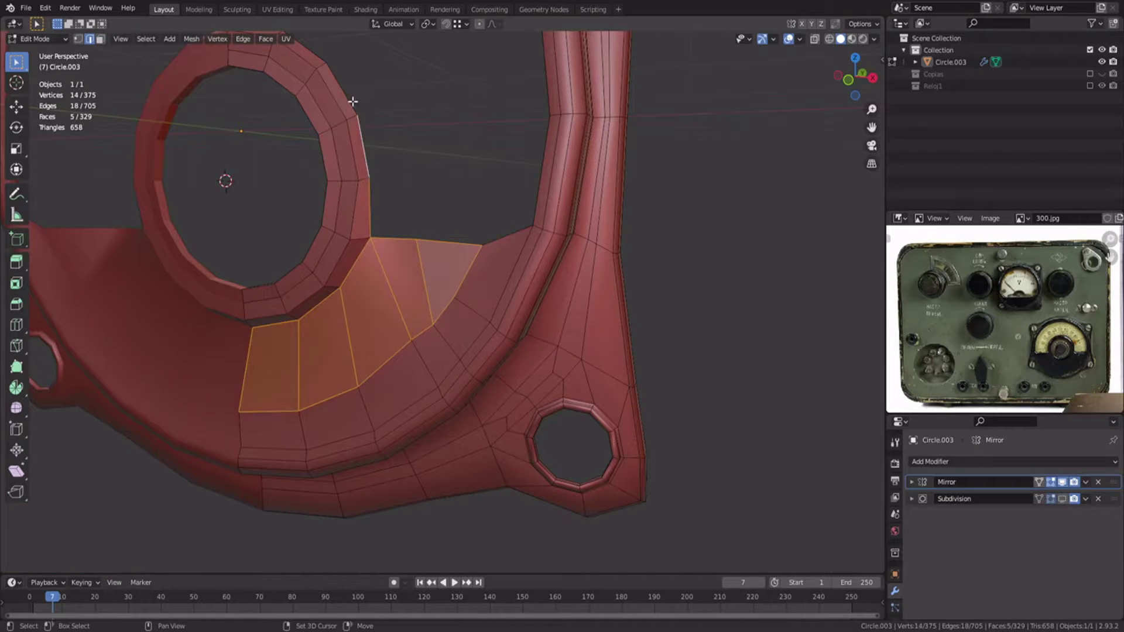
shift+click(353, 101)
shift+middle_drag(353, 102, 370, 152)
shift+click(326, 90)
shift+click(293, 65)
key(s)
key(y)
key(0)
key(Return)
key(g)
key(y)
click(539, 287)
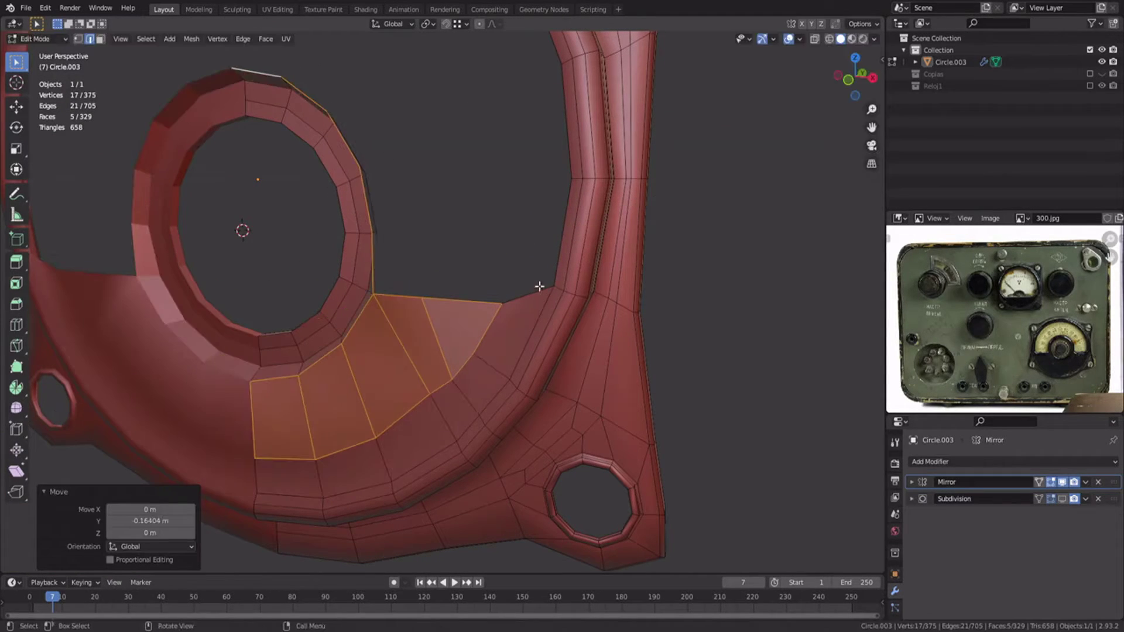
- Move the ring's front faces about -0.27 m along Y and turn the Subdivision modifier's viewport display back on
middle_drag(539, 287, 439, 239)
alt+click(455, 232)
key(y)
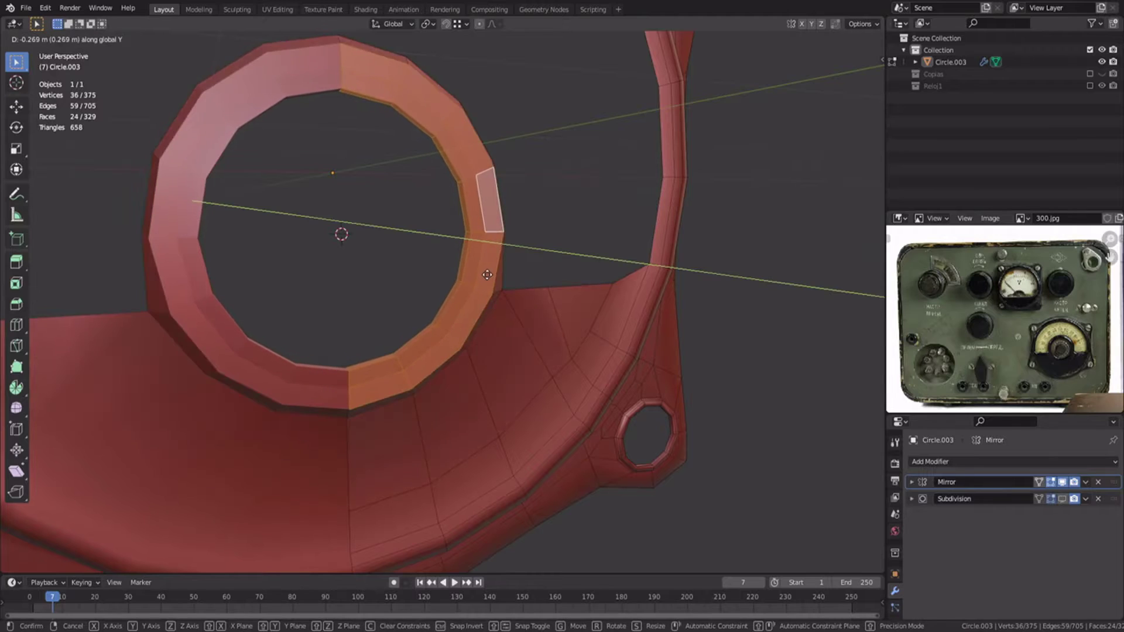
click(489, 273)
key(Tab)
middle_drag(489, 273, 373, 272)
click(374, 271)
click(1062, 499)
- Add a supporting loop cut to the inner plate's mesh and save the file
scroll(284, 374, down, 6)
middle_drag(283, 374, 495, 211)
scroll(455, 335, up, 5)
key(Tab)
key(ctrl+r)
click(488, 331)
click(490, 327)
key(Tab)
key(ctrl+s)
- Extrude the inner opening's edge loop along Y to give the plate thickness and save the file
key(Tab)
alt+click(442, 260)
scroll(489, 350, up, 2)
key(e)
middle_drag(488, 349, 274, 377)
click(548, 405)
key(e)
key(y)
click(541, 399)
key(Tab)
key(ctrl+s)
- Add a supporting loop cut to tighten the extruded edge of the plate
scroll(415, 335, down, 2)
scroll(412, 328, up, 3)
key(Tab)
key(ctrl+r)
click(410, 309)
key(Tab)
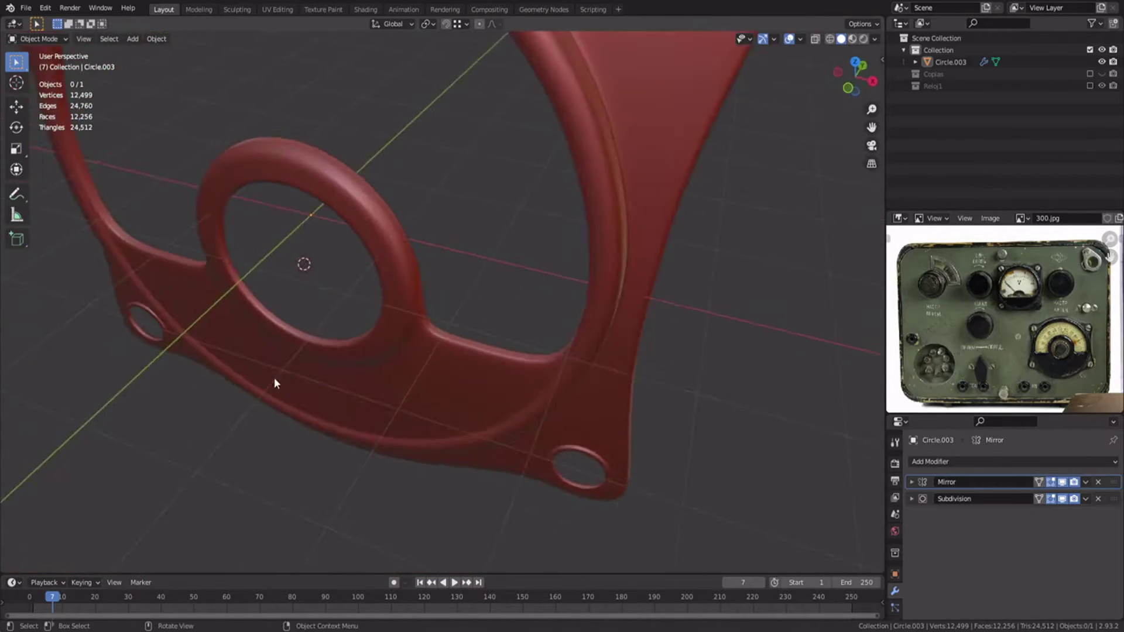
- Add another supporting loop cut near the plate's extruded edge and save the file
scroll(304, 392, up, 5)
key(Tab)
click(494, 403)
key(Tab)
scroll(492, 404, down, 5)
middle_drag(491, 401, 478, 357)
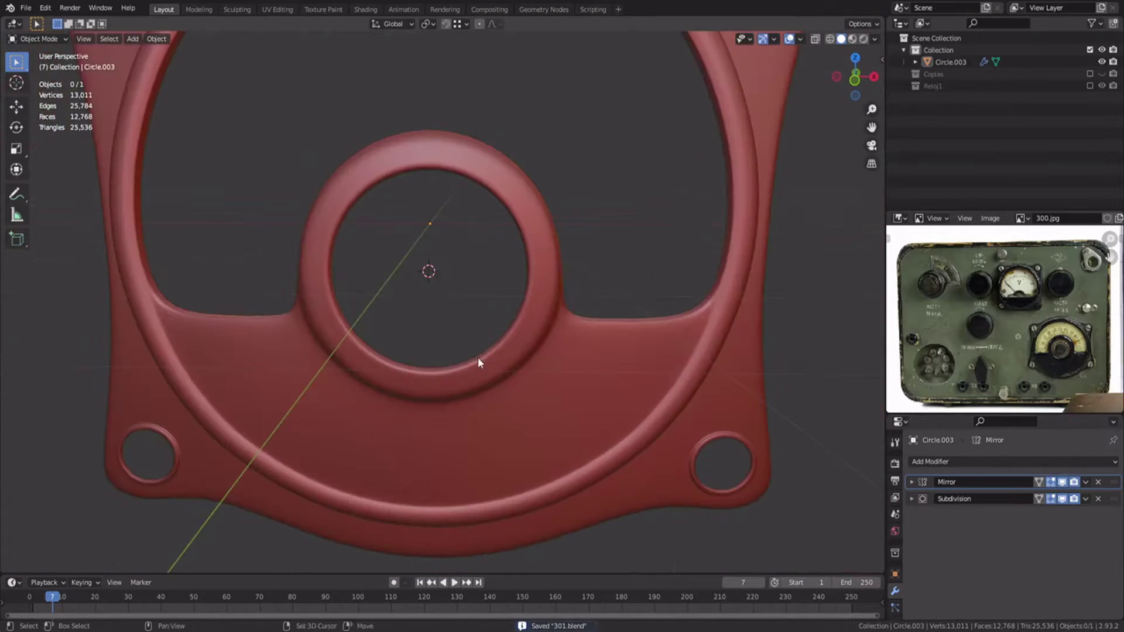
scroll(476, 357, down, 3)
key(ctrl+s)
scroll(411, 358, up, 2)
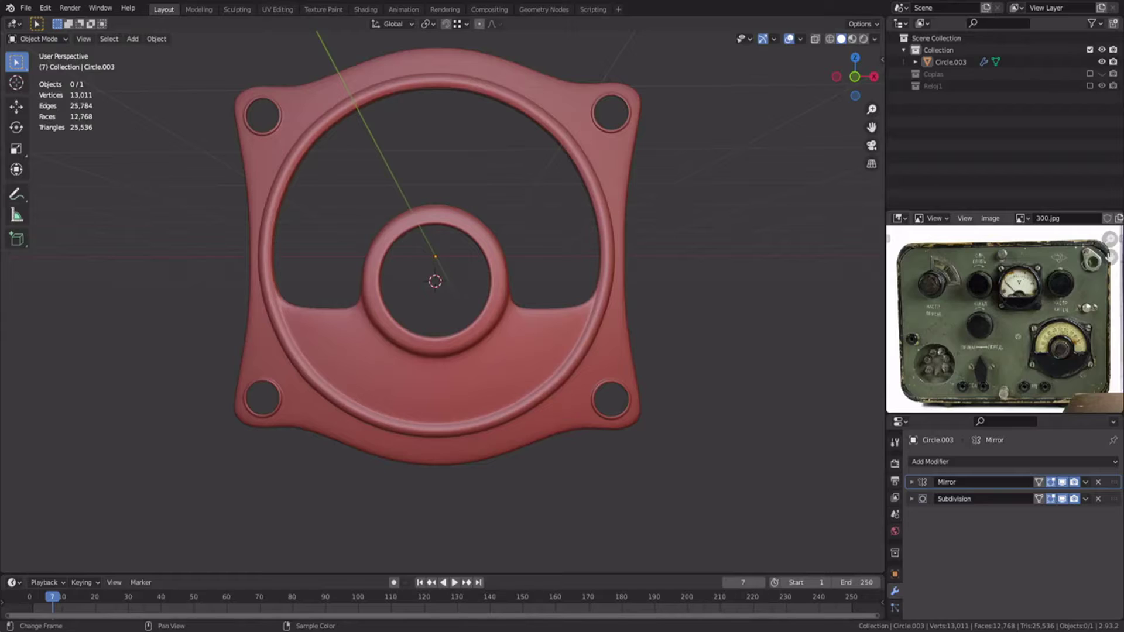
key(KP_1)
key(shift+a)
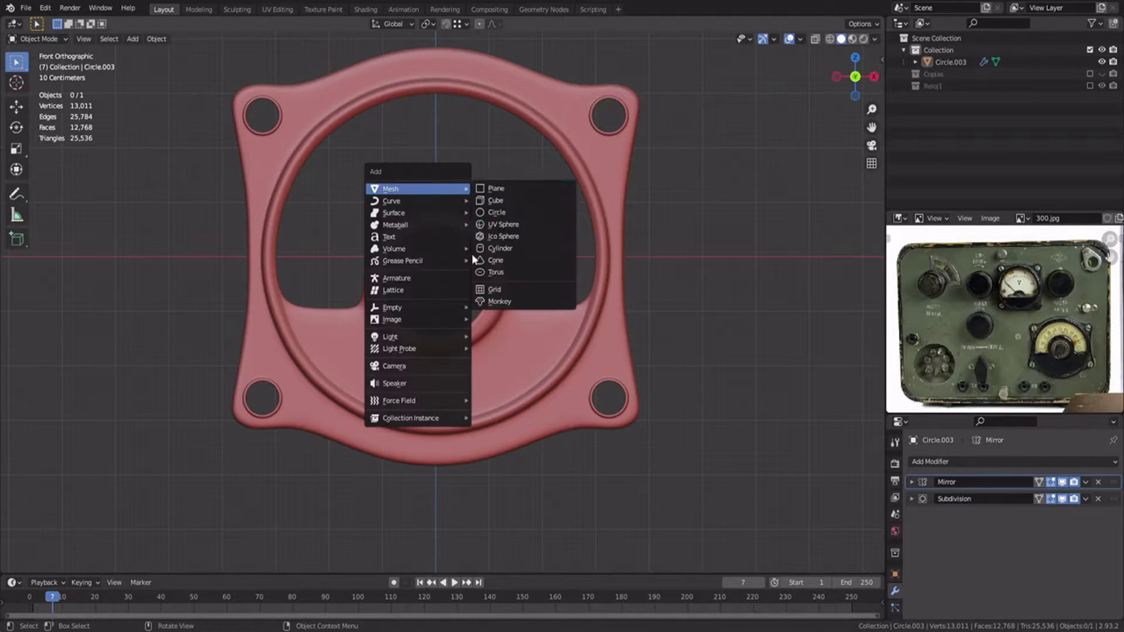
click(613, 267)
scroll(436, 293, down, 2)
middle_drag(436, 293, 488, 319)
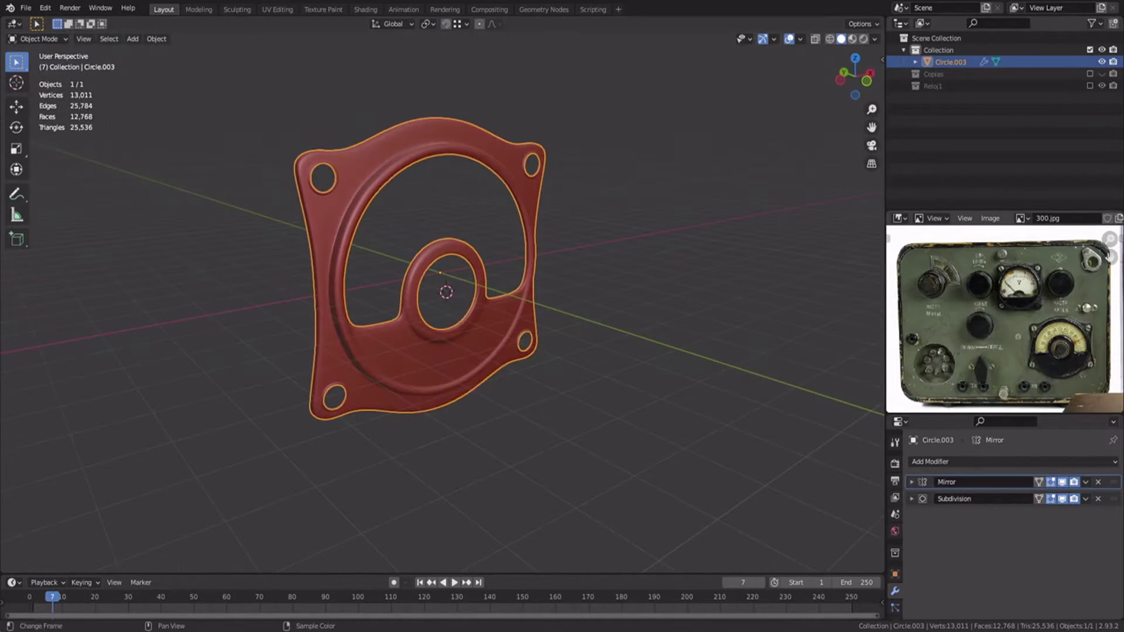
- Try to centre the 3D cursor in the ring by snapping it to the ring's inner edge loop
key(KP_1)
scroll(357, 263, up, 5)
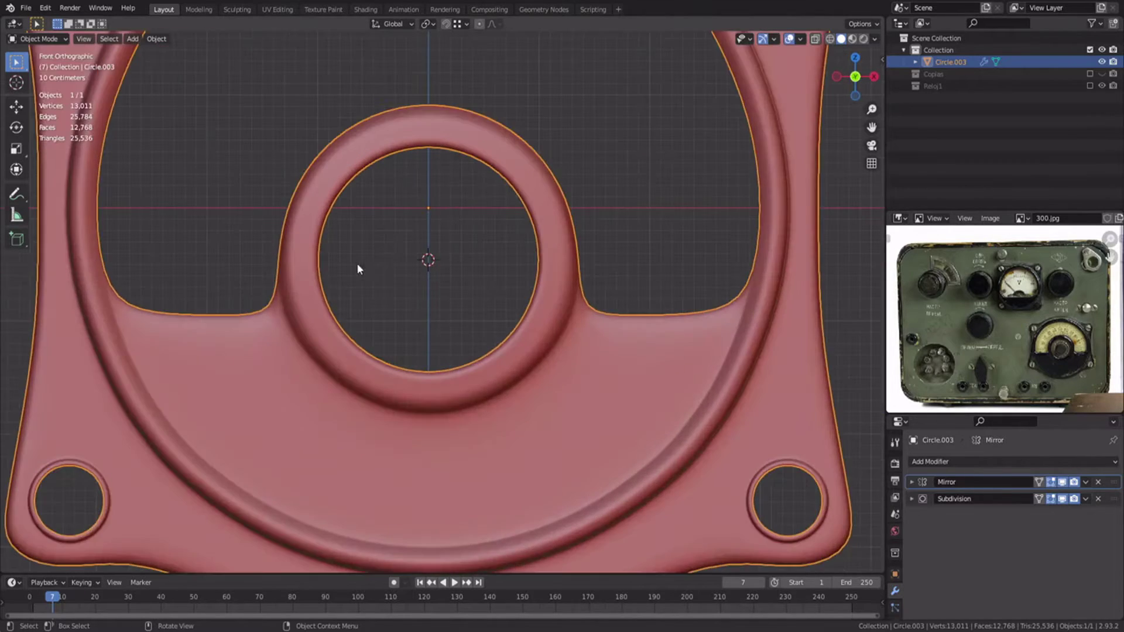
key(Tab)
key(shift+s)
click(507, 272)
- Centre the 3D cursor in the ring by bridging its opening with a temporary edge, subdividing it once and snapping to the selection
key(1)
middle_drag(410, 167, 439, 201)
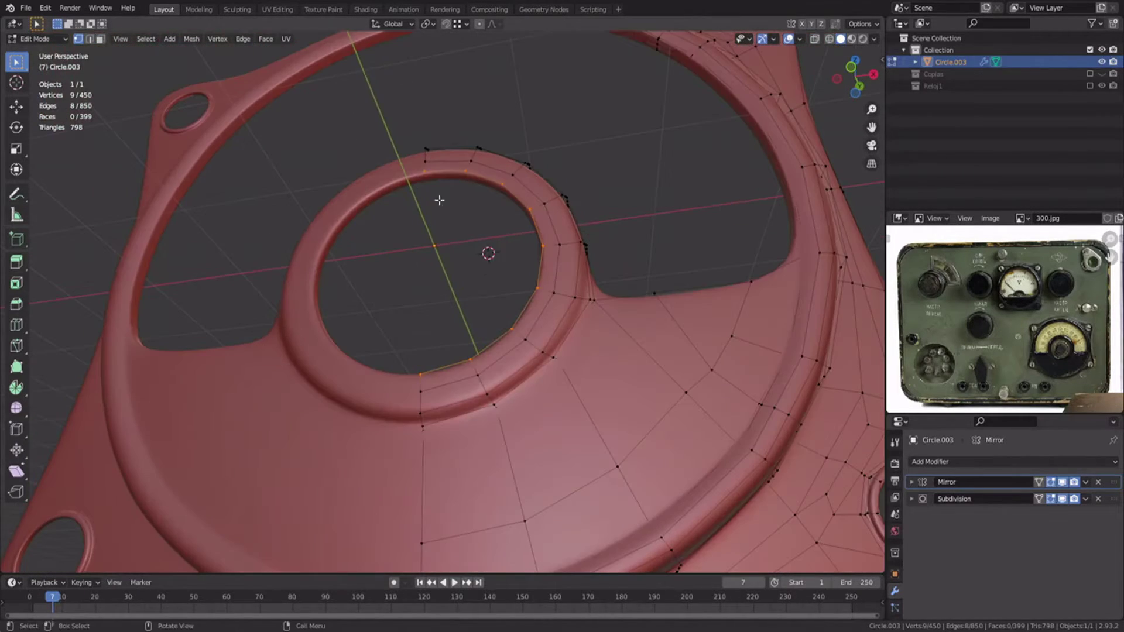
click(442, 202)
key(ctrl+0)
shift+click(432, 369)
middle_drag(471, 333, 429, 301)
key(f)
right_click(429, 301)
click(429, 294)
key(shift+s)
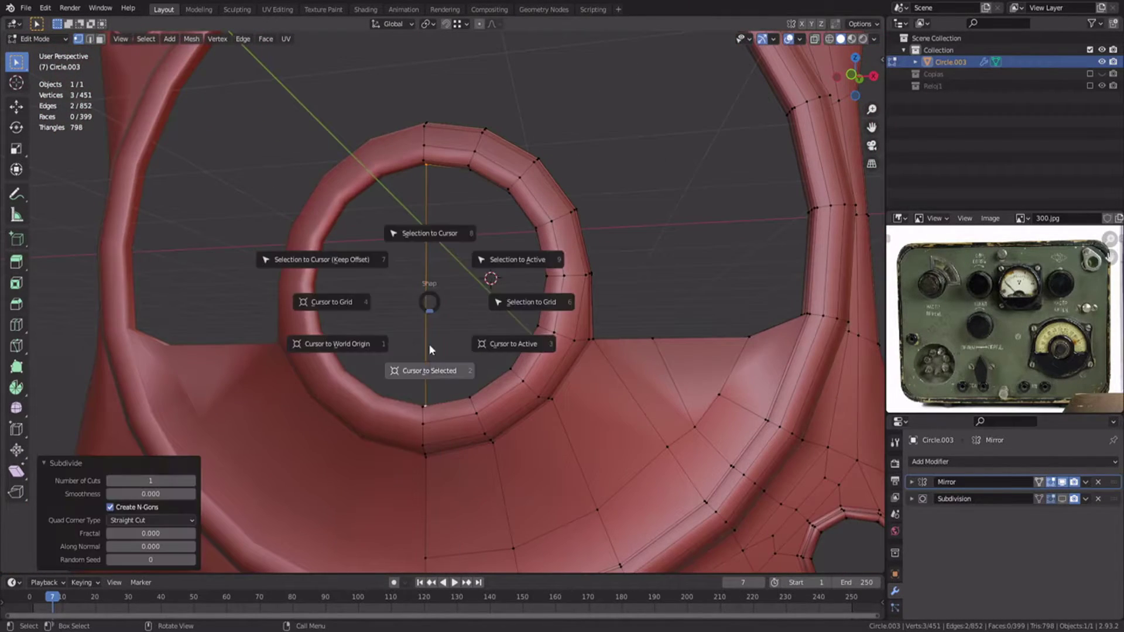
click(428, 355)
- Remove the temporary edge across the ring's opening and save the file
key(x)
click(391, 317)
click(1062, 498)
shift+middle_drag(481, 267, 475, 195)
scroll(475, 194, up, 2)
key(Tab)
key(ctrl+z)
key(ctrl+z)
key(ctrl+z)
key(x)
click(435, 251)
middle_drag(435, 251, 421, 241)
key(Tab)
key(KP_1)
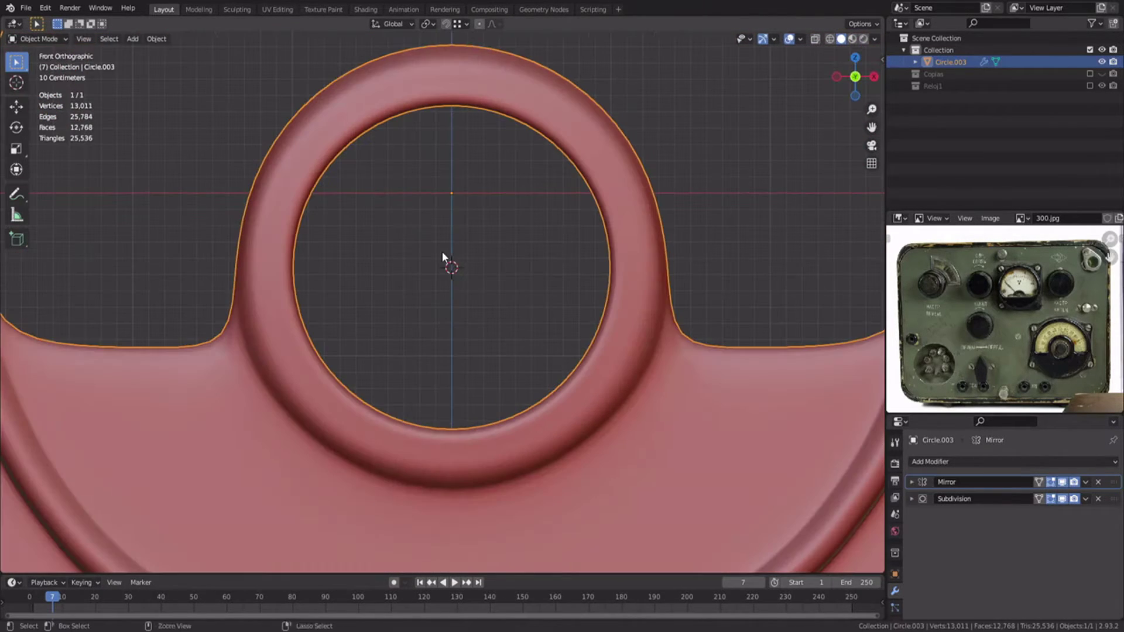
key(ctrl+s)
- Add a 32-vertex circle of 1 m radius at the 3D cursor, aligned to the front view
key(shift+a)
mouse_move(441, 251)
click(486, 275)
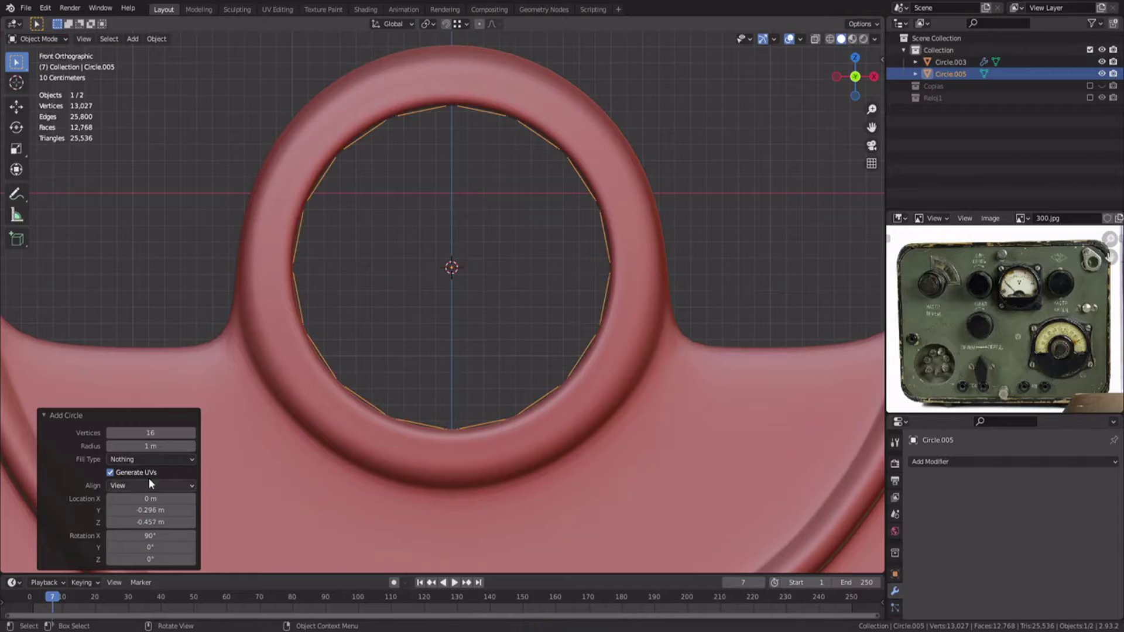
key(Tab)
scroll(549, 277, down, 1)
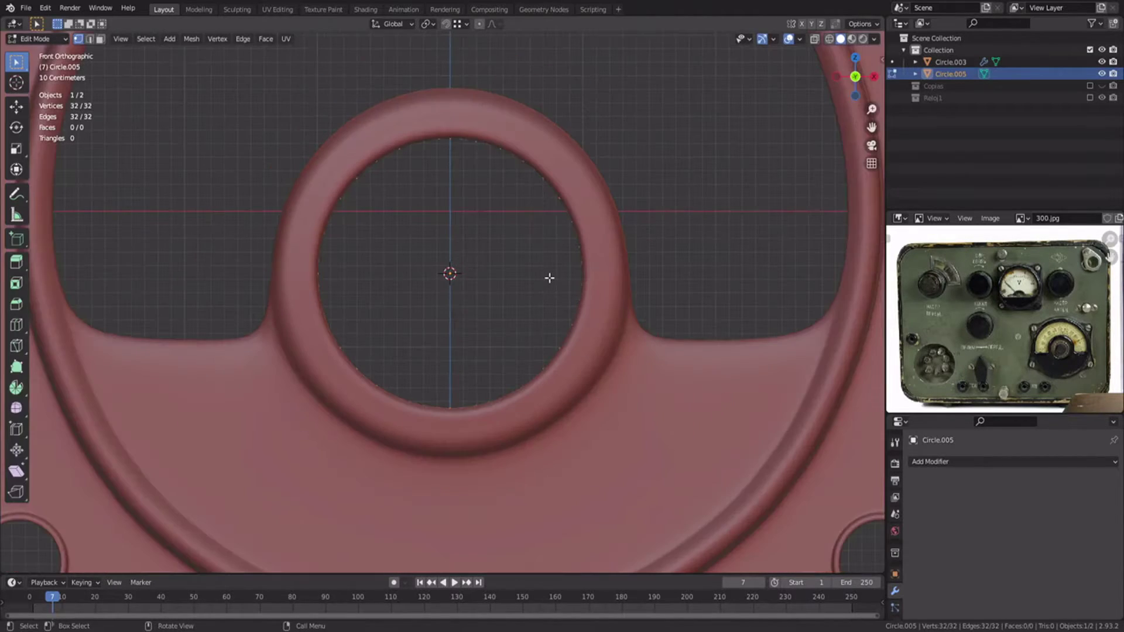
- Extrude the circle forward along Y into a tube, first about 0.075 m and then about 1.555 m
middle_drag(551, 277, 600, 300)
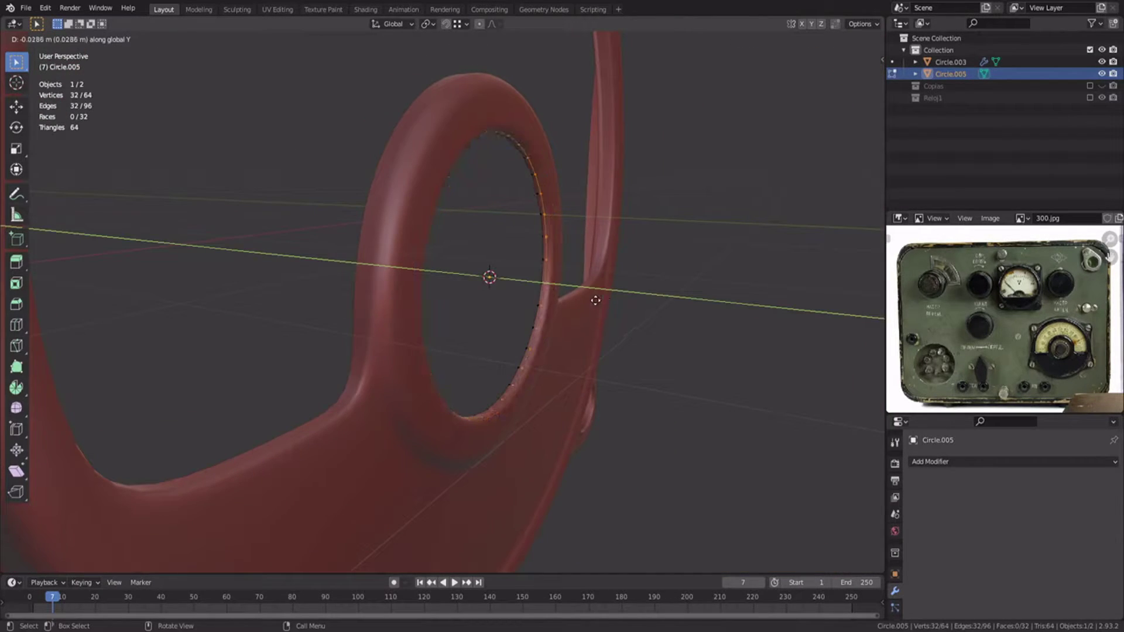
click(595, 300)
key(e)
key(y)
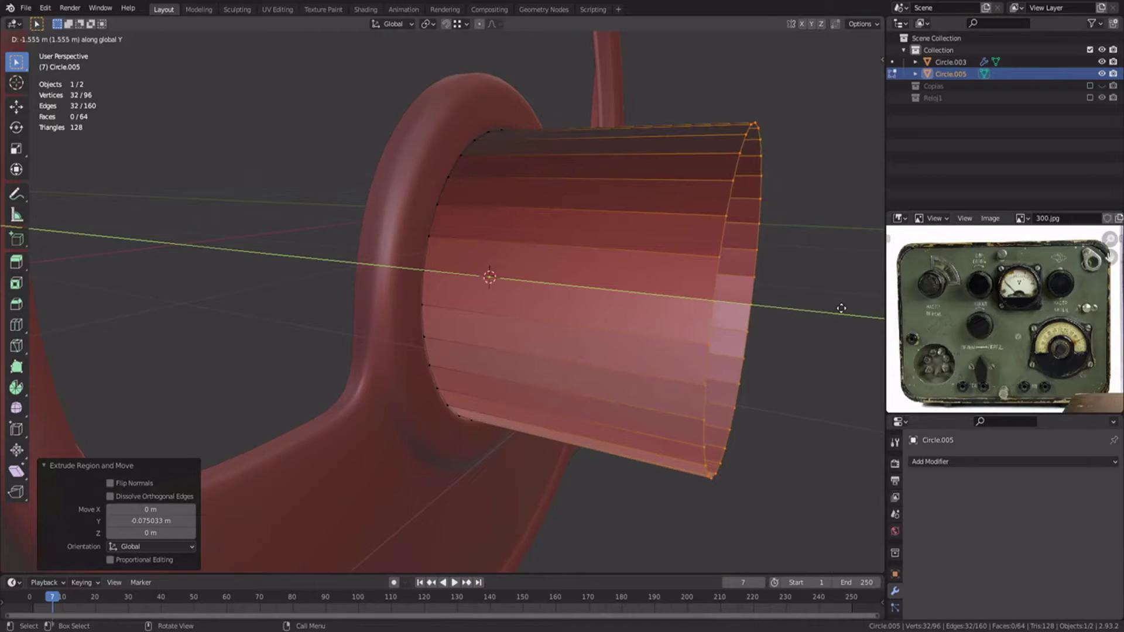
click(841, 309)
- Taper the tube by scaling down its front edge loop, and correct the normals of the whole tube
middle_drag(841, 309, 642, 320)
key(s)
click(464, 301)
key(a)
key(alt+n)
middle_drag(464, 301, 504, 283)
click(424, 298)
- Shorten the tube by moving its front edge loop back about 0.26 m along Y
key(g)
right_click(416, 297)
alt+click(351, 297)
key(g)
key(y)
click(454, 289)
- Extrude the tube's front edge inward at 0.897 scale and move it forward about 0.05 m along Y as a sloped rim
scroll(505, 283, up, 2)
key(e)
key(s)
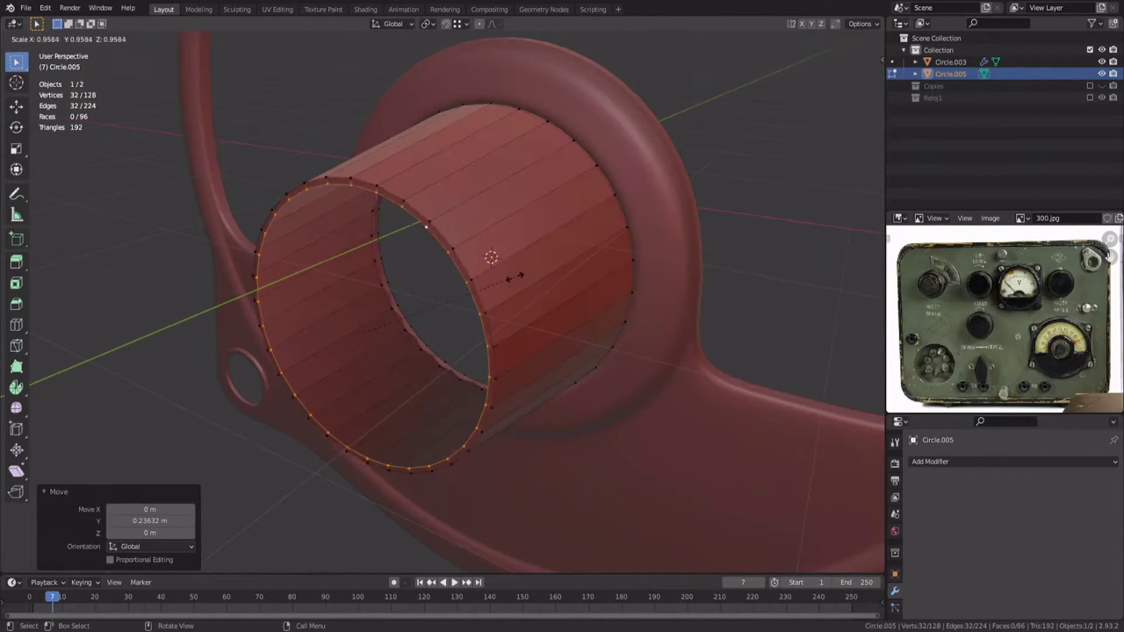
click(510, 279)
key(e)
key(y)
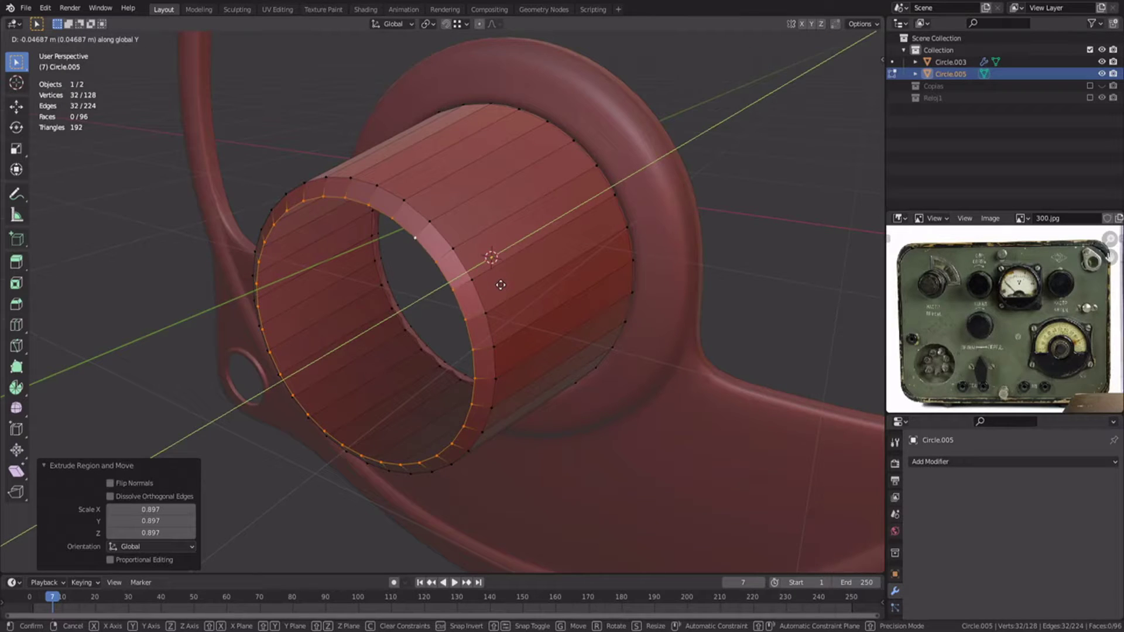
click(499, 287)
- Try to inset the loop of faces around the tube's outer side
middle_drag(500, 287, 703, 327)
key(3)
alt+click(468, 316)
key(alt+s)
key(ctrl+z)
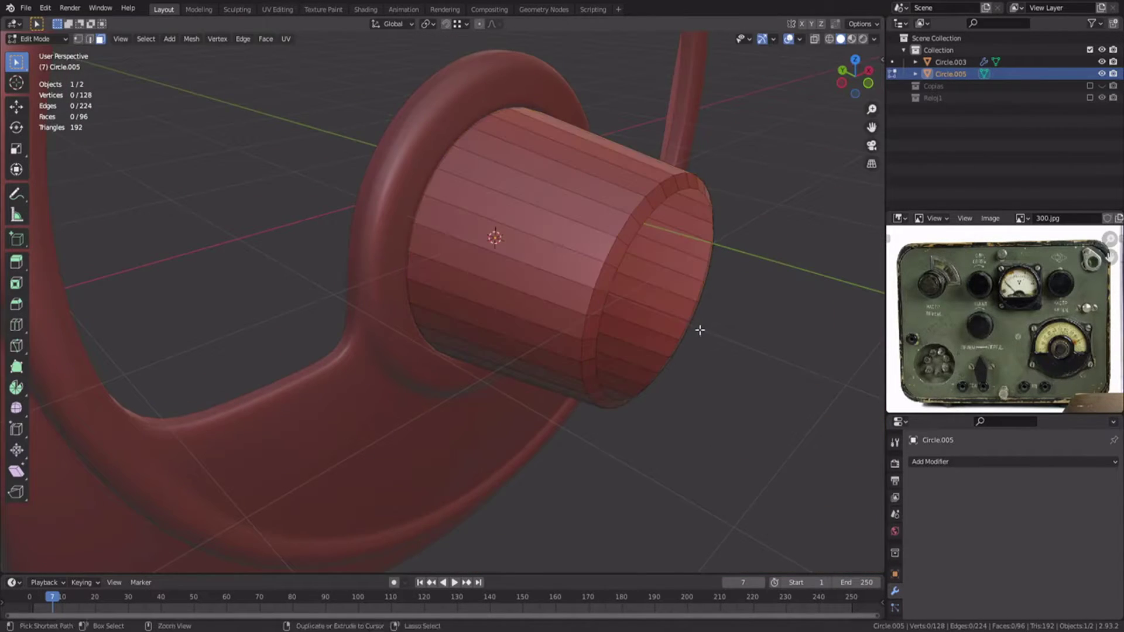
key(ctrl+shift+z)
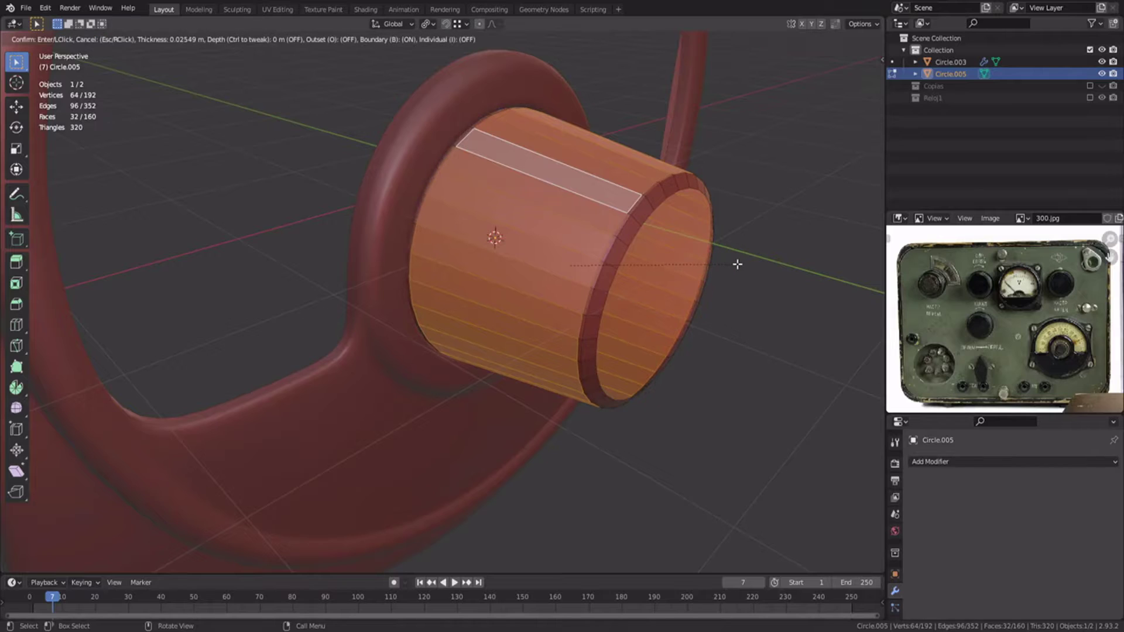
key(ctrl+z)
- Delete all tube faces except the three-face segment just beside the top centre line
click(428, 24)
key(Tab)
middle_drag(508, 173, 434, 201)
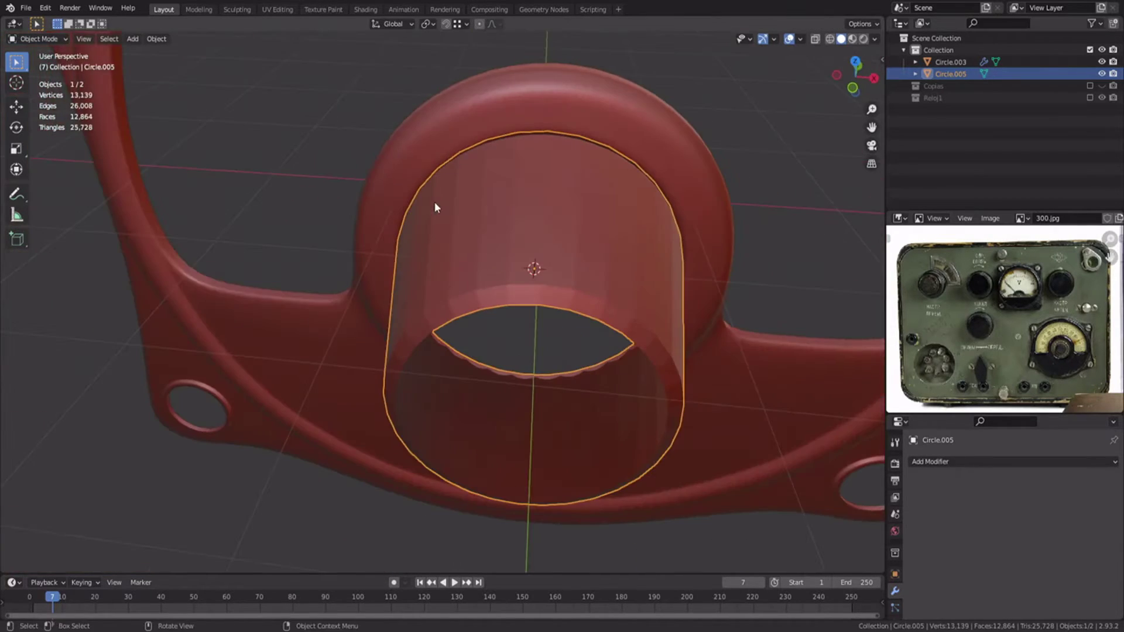
key(KP_1)
key(Tab)
scroll(518, 179, up, 3)
shift+middle_drag(518, 180, 511, 250)
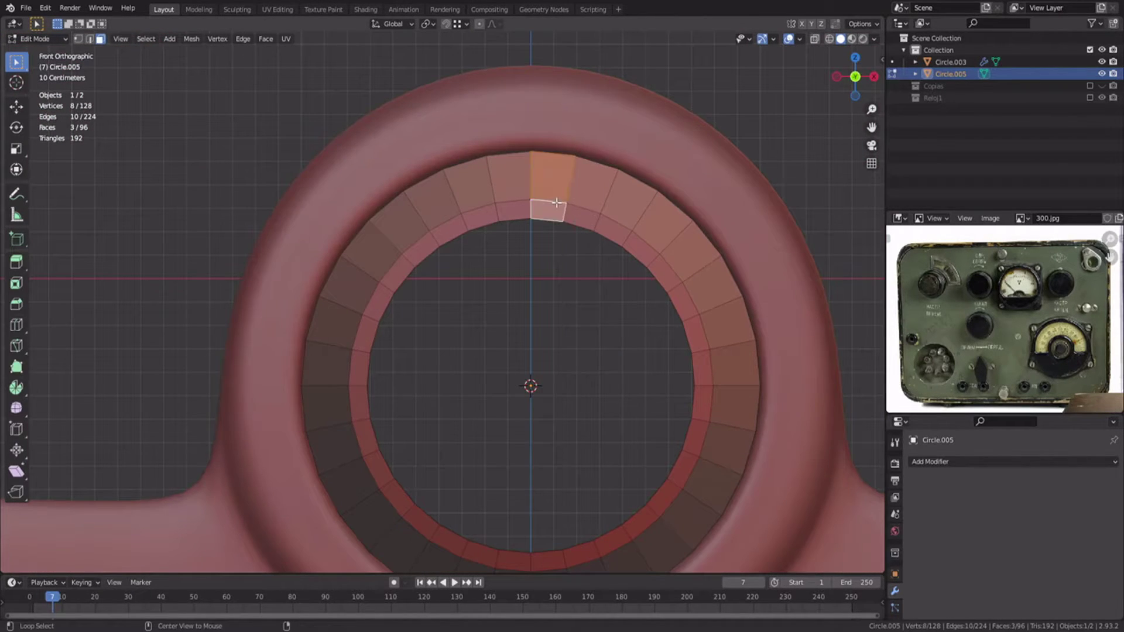
key(ctrl+i)
key(x)
click(529, 229)
key(Tab)
scroll(586, 269, down, 2)
shift+middle_drag(592, 276, 578, 208)
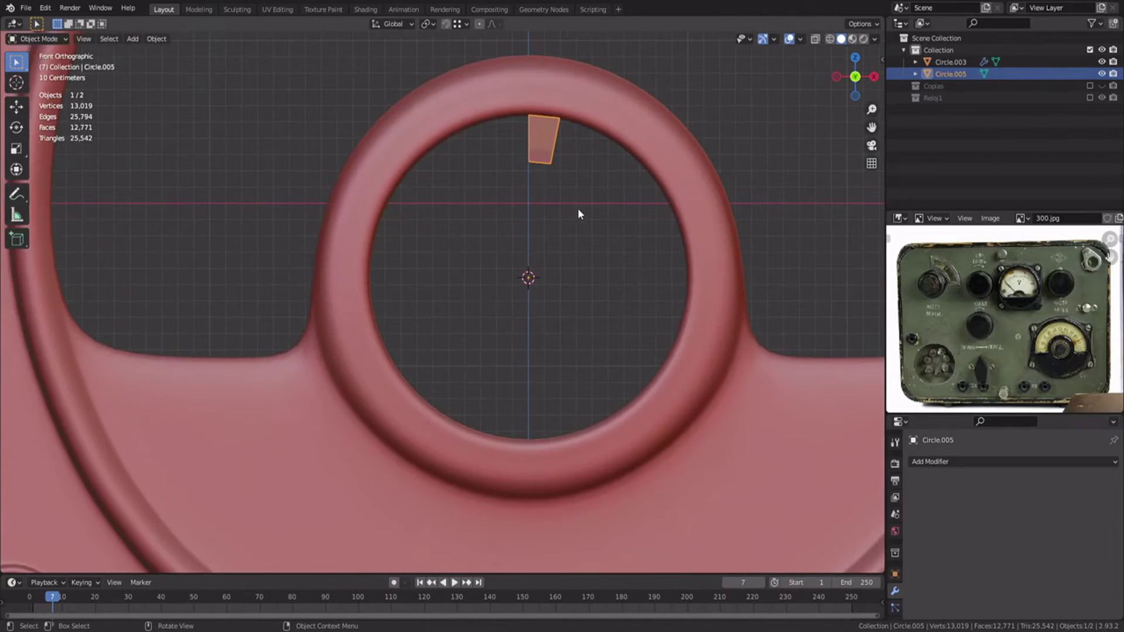
- Add an empty at the 3D cursor in the centre of the ring
key(shift+a)
mouse_move(531, 330)
click(623, 330)
- Give the tube segment an Array modifier with a count of 32 and apply its rotation
click(543, 141)
click(950, 462)
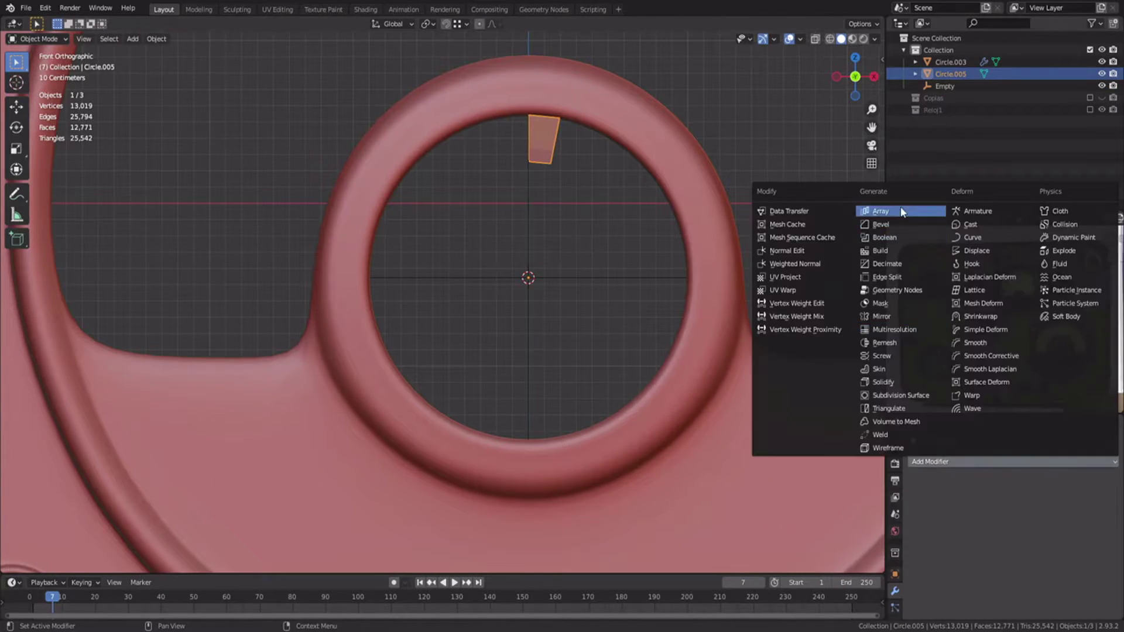
click(902, 211)
double_click(1024, 515)
text(32)
key(Return)
key(ctrl+a)
click(572, 249)
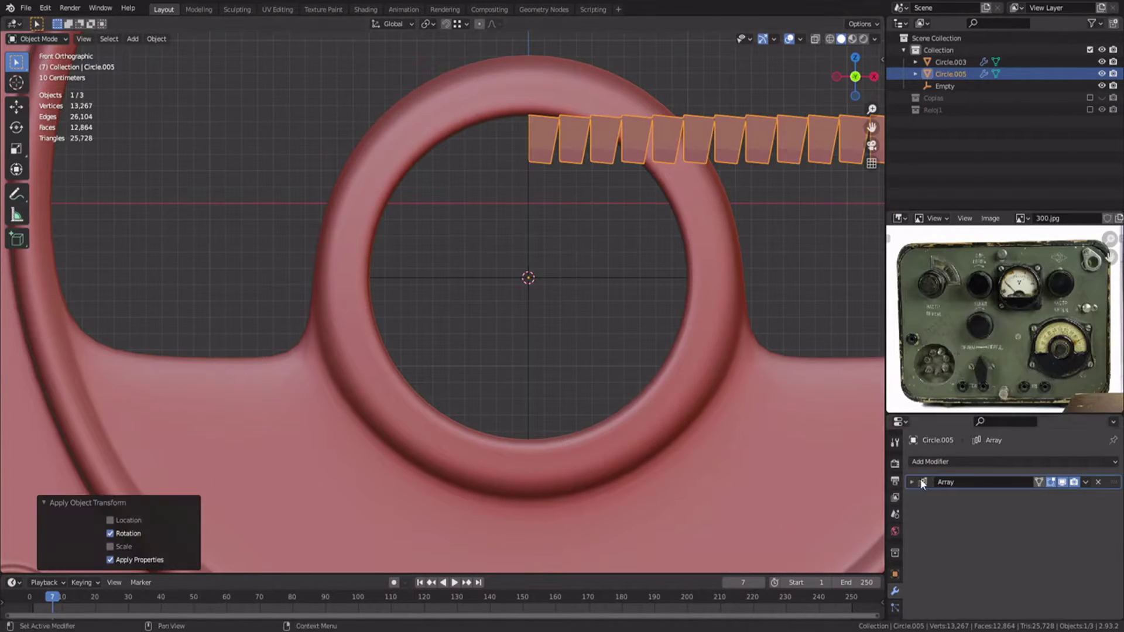
- Replace the array's relative offset with the empty as object offset, and rotate the empty 11.4° about Y
scroll(931, 579, down, 2)
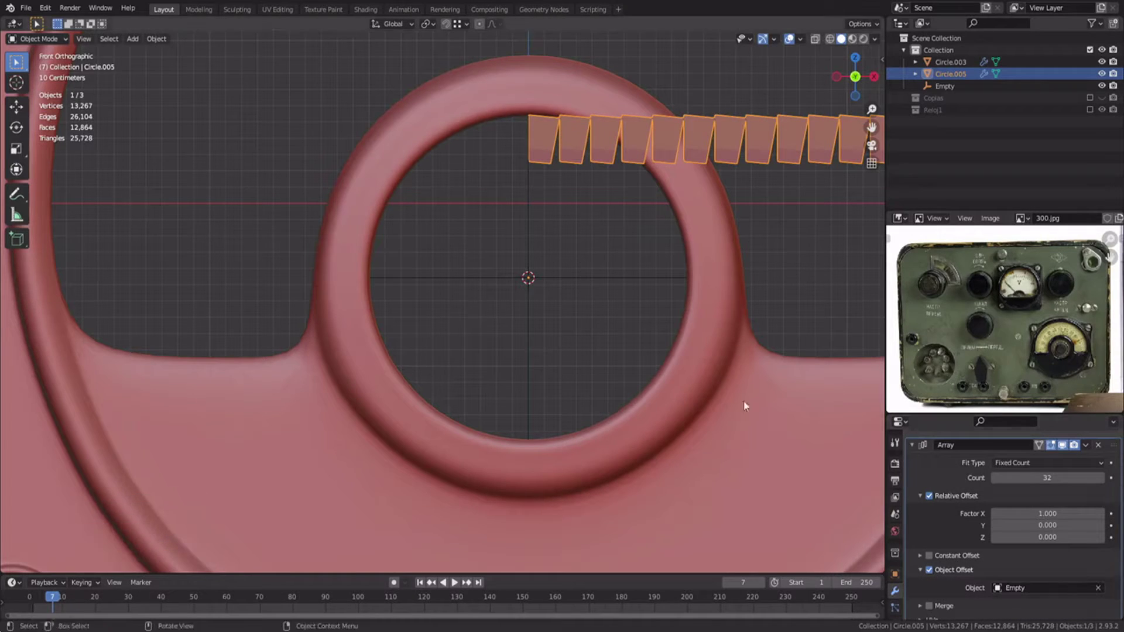
click(527, 280)
click(528, 279)
key(r)
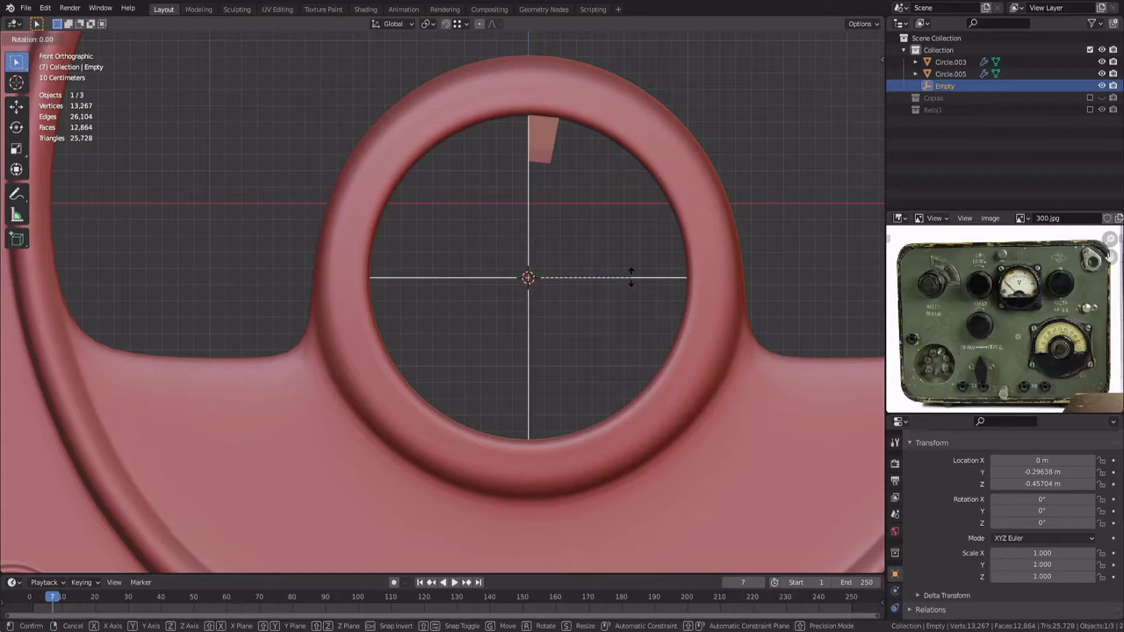
click(631, 276)
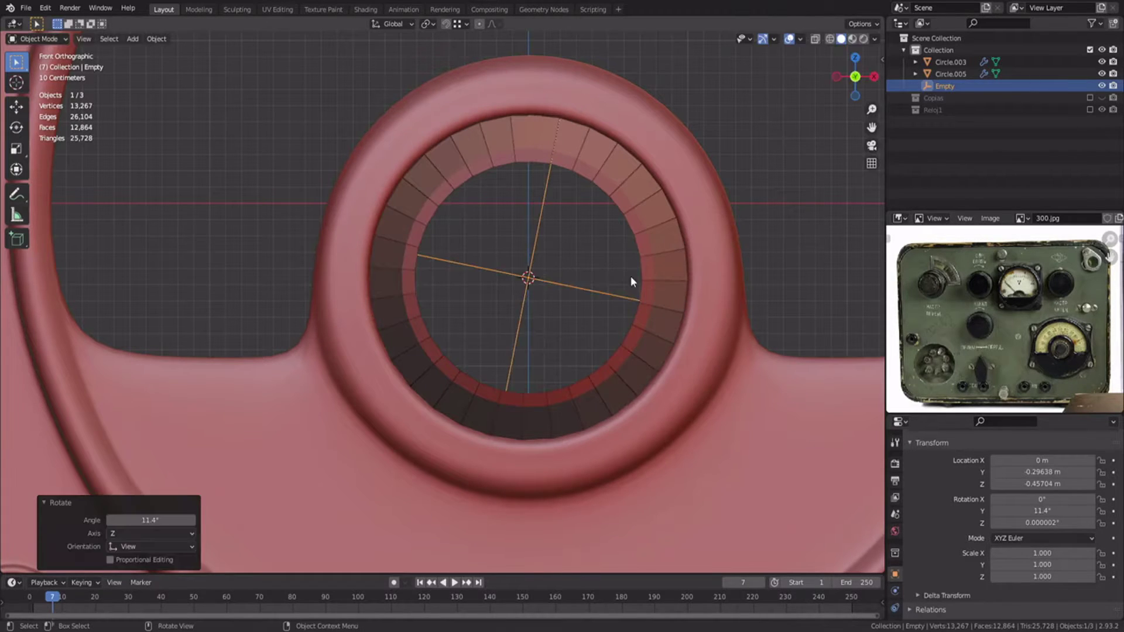
- Add a Subdivision modifier to the tube segment and hide its array copies in the viewport
click(664, 293)
scroll(920, 611, down, 2)
key(Tab)
middle_drag(644, 261, 550, 254)
scroll(572, 314, up, 2)
scroll(572, 314, up, 2)
scroll(923, 475, up, 3)
click(1063, 483)
- Inset the segment's long outer face by about 0.017 m and extrude it about 0.033 m along its normal as a raised rib
scroll(588, 330, down, 2)
key(3)
click(549, 254)
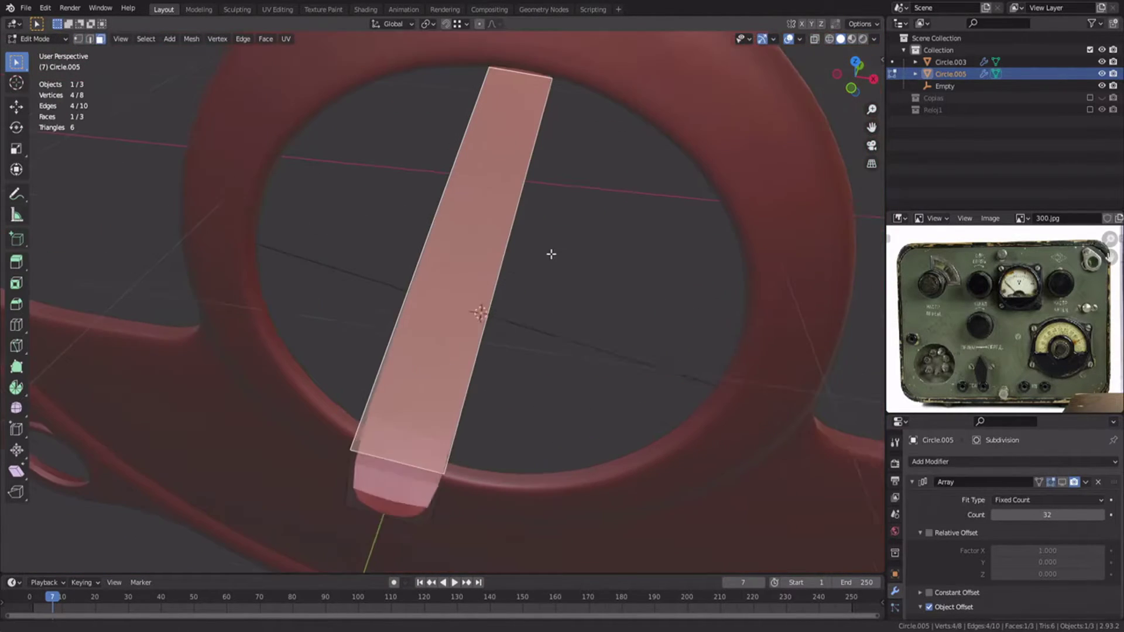
key(i)
click(582, 266)
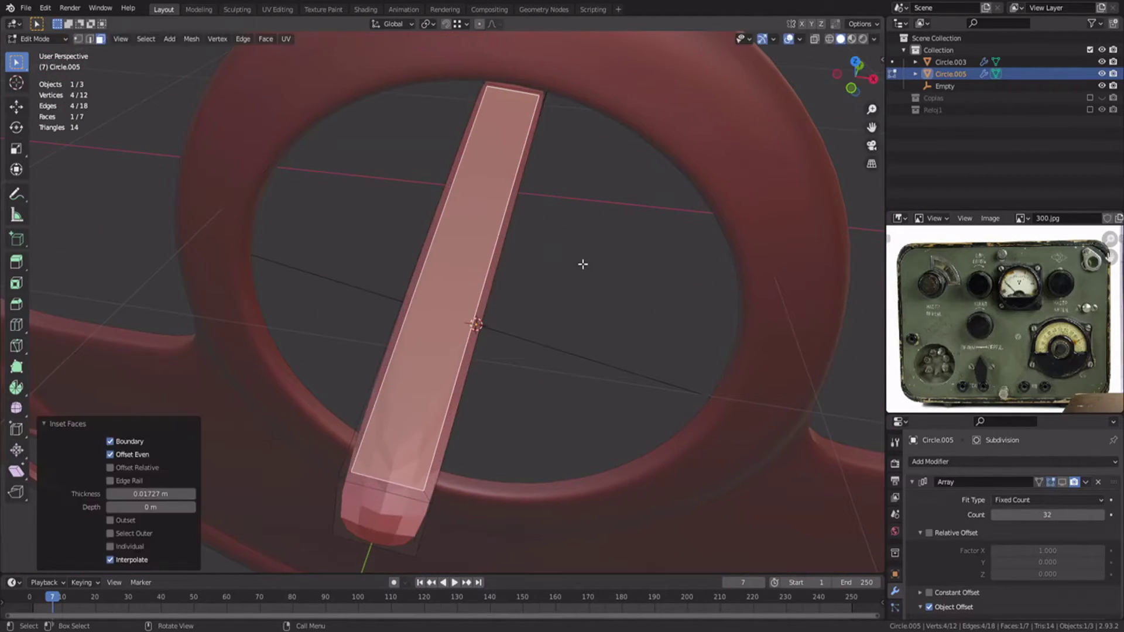
key(alt+s)
click(577, 265)
- Add three supporting loop cuts across the ribbed segment: one at mid-length and one near each end
middle_drag(577, 264, 464, 243)
key(ctrl+r)
click(466, 244)
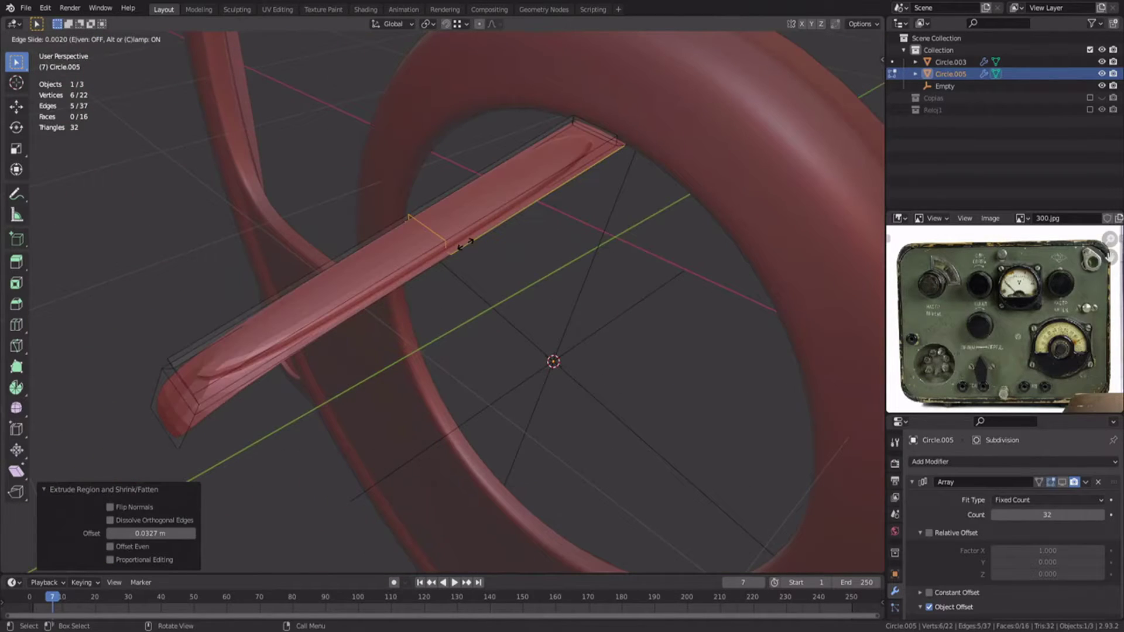
right_click(514, 216)
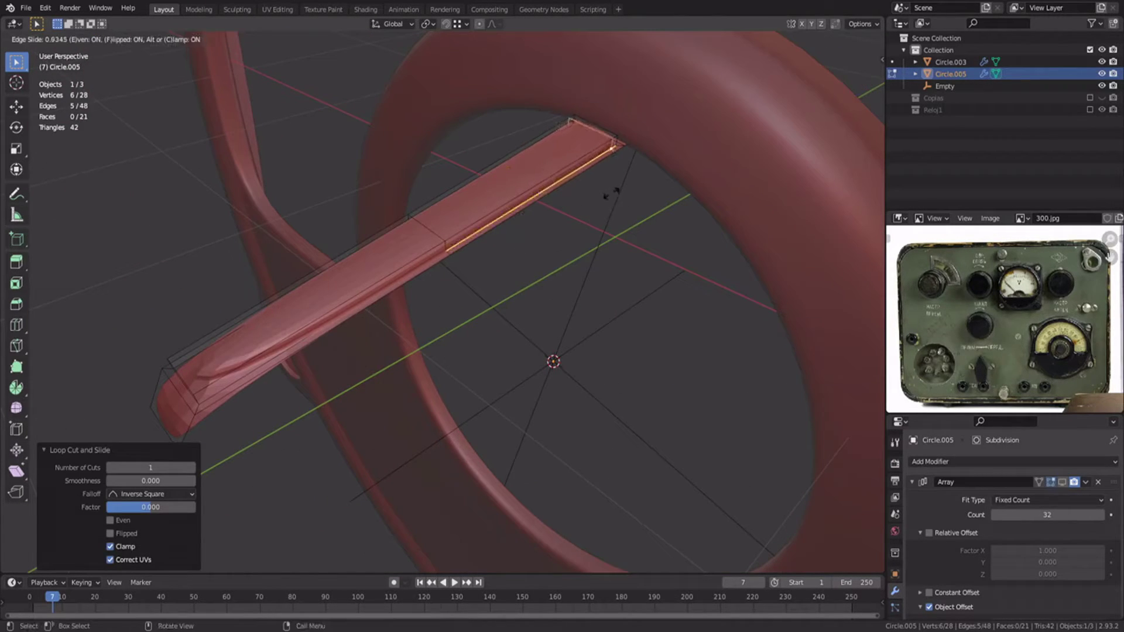
click(612, 193)
middle_drag(612, 195, 524, 274)
key(ctrl+r)
click(522, 277)
click(435, 343)
- Show the array copies of the ribbed segment in the viewport again
key(Tab)
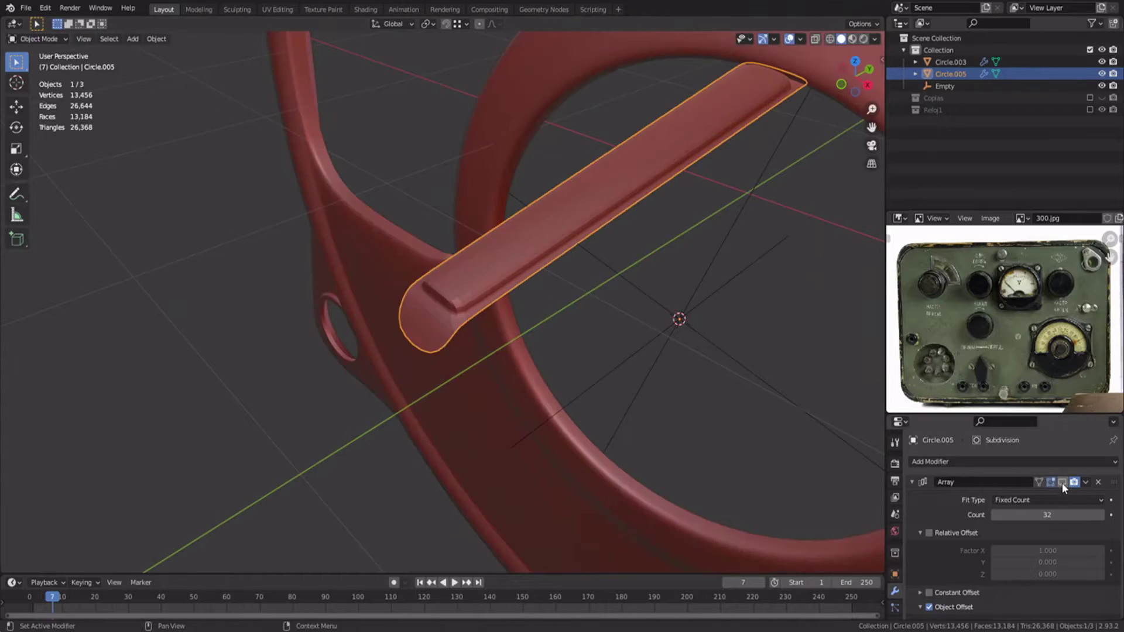
click(1062, 482)
scroll(644, 404, down, 3)
middle_drag(509, 386, 596, 311)
click(596, 311)
- Fine-tune the empty's rotation in front view so the arrayed ribs close evenly around the ring
key(KP_1)
click(580, 227)
scroll(581, 227, up, 2)
shift+middle_drag(581, 228, 565, 291)
key(r)
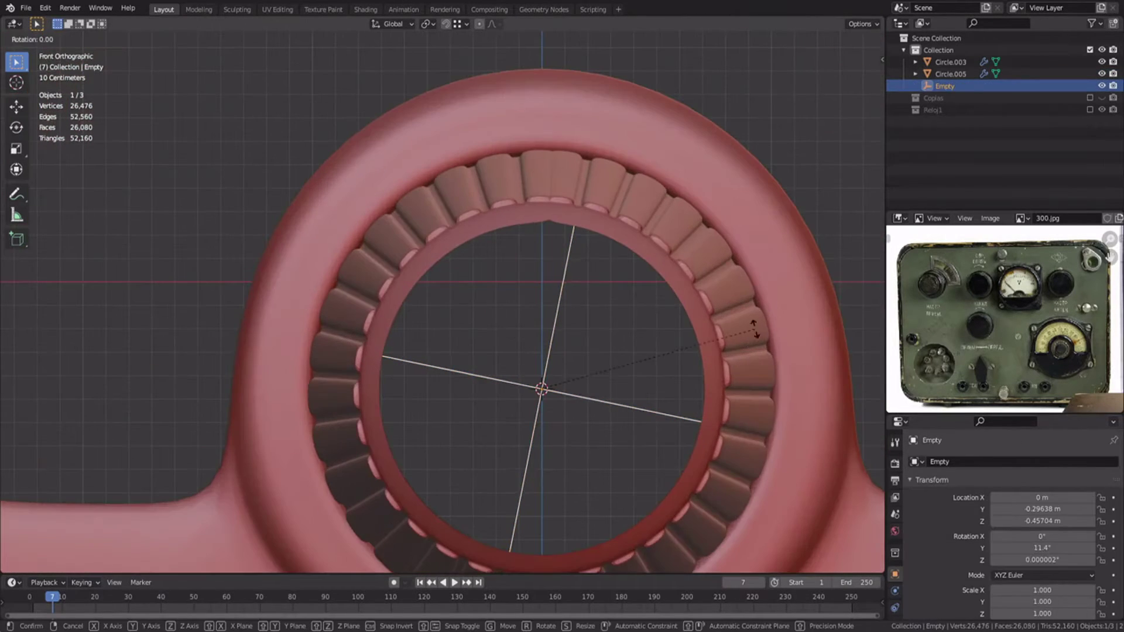
click(779, 363)
click(638, 381)
- Add a loop cut lengthwise down the middle of the ribbed segment and save the file
scroll(621, 383, down, 3)
middle_drag(609, 384, 510, 275)
click(522, 339)
key(Tab)
key(ctrl+r)
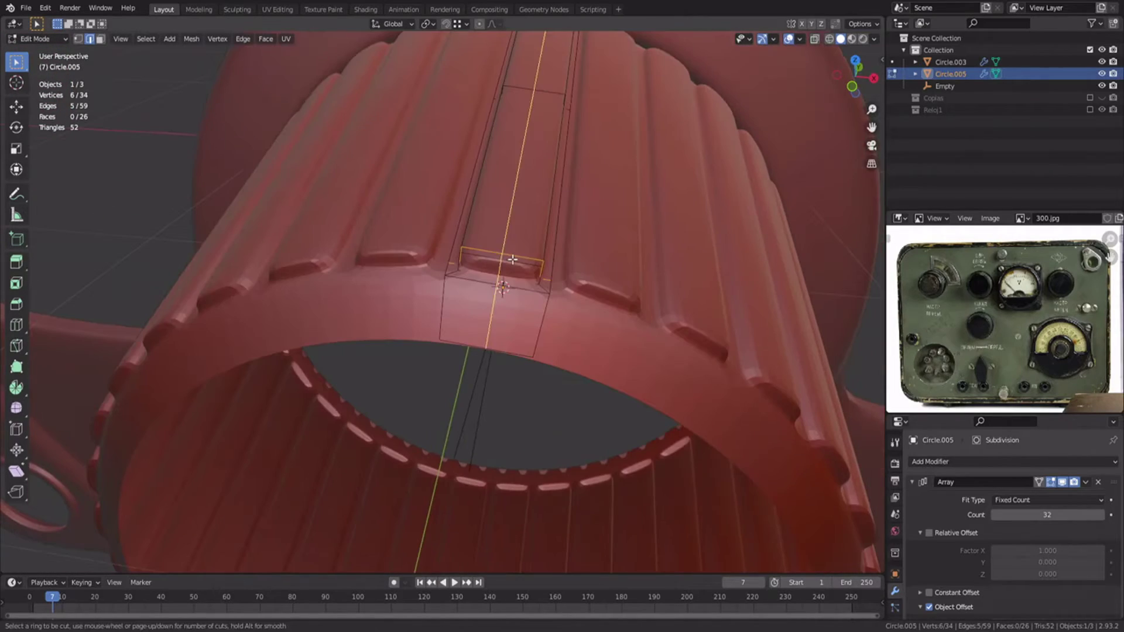
click(512, 258)
key(Tab)
click(335, 318)
key(ctrl+s)
- Dissolve the segment's mid-length edge loop and replace it with several evenly spaced loop cuts across the rib
key(Tab)
middle_drag(335, 318, 492, 234)
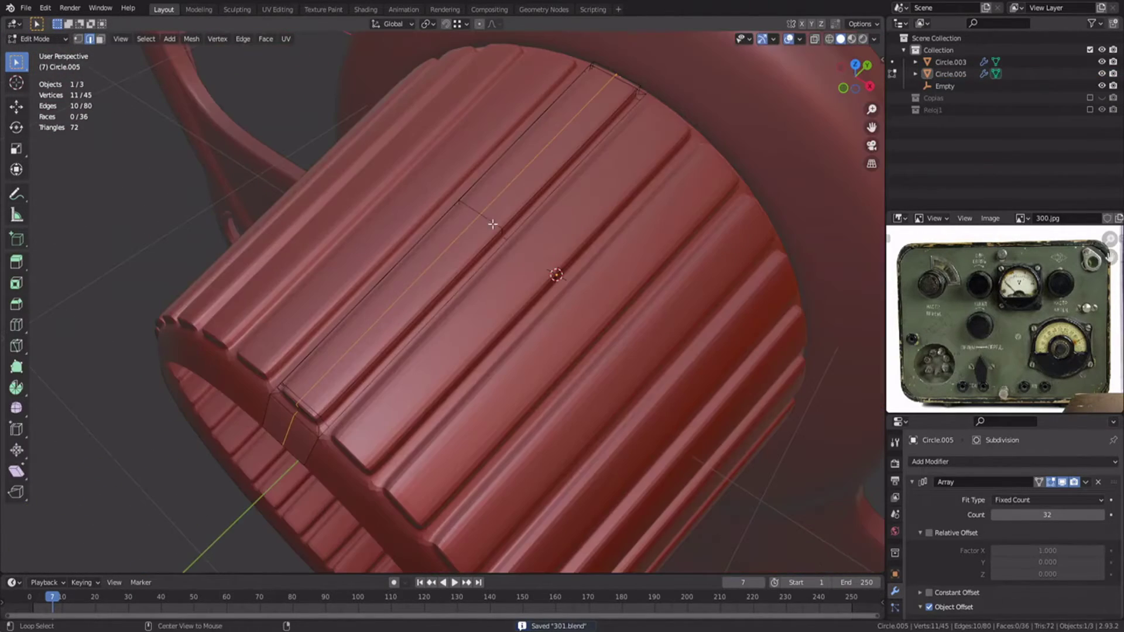
alt+click(492, 223)
key(ctrl+x)
key(ctrl+r)
scroll(480, 238, up, 2)
click(480, 238)
key(Tab)
middle_drag(351, 281, 494, 313)
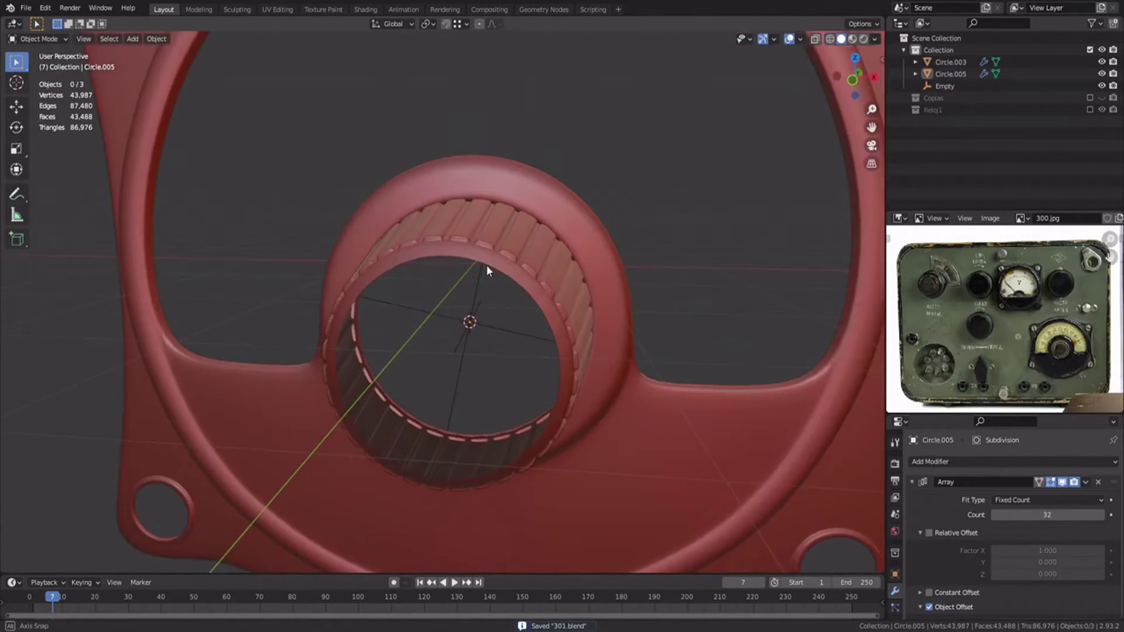
- Extrude the inner edge of the segment's front rim and scale it to form a narrow lip
click(487, 265)
key(Tab)
scroll(511, 335, up, 2)
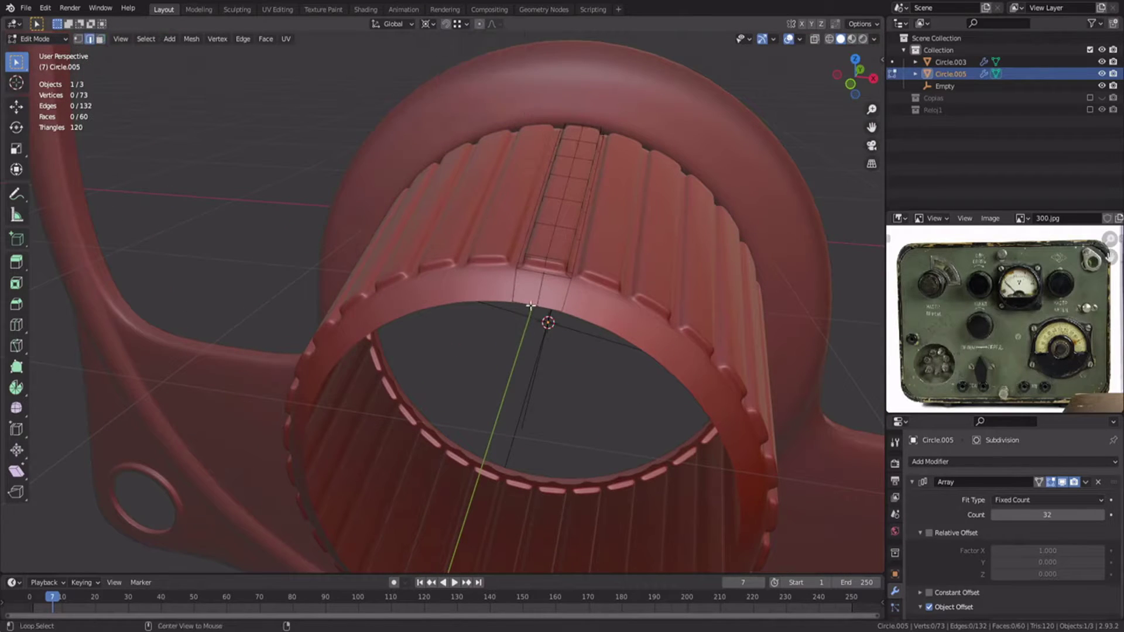
alt+click(530, 306)
scroll(530, 306, up, 2)
key(e)
key(s)
click(675, 198)
- Add a supporting loop cut on the front rim's lip with a slide factor of -0.799
scroll(589, 237, up, 2)
key(ctrl+r)
click(577, 263)
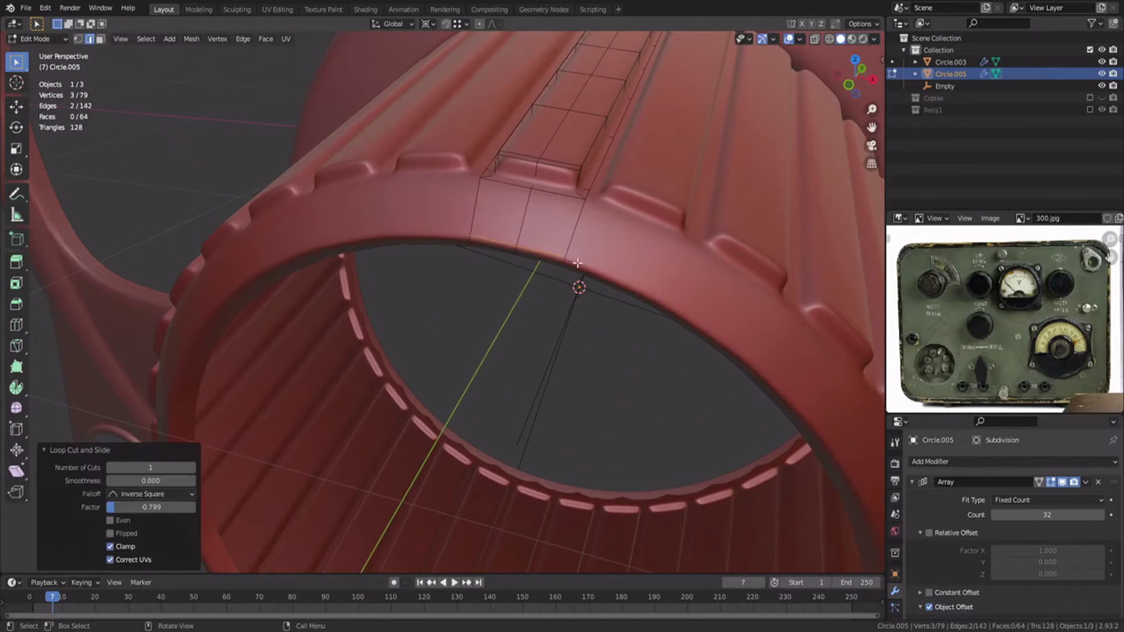
- Extrude the inner edge of the segment's front rim and scale it toward the knob's centre, excluding Y, leaving a small central hole
key(Tab)
scroll(577, 263, down, 3)
middle_drag(578, 263, 493, 310)
key(Tab)
alt+click(622, 166)
scroll(623, 166, up, 2)
shift+middle_drag(622, 166, 522, 356)
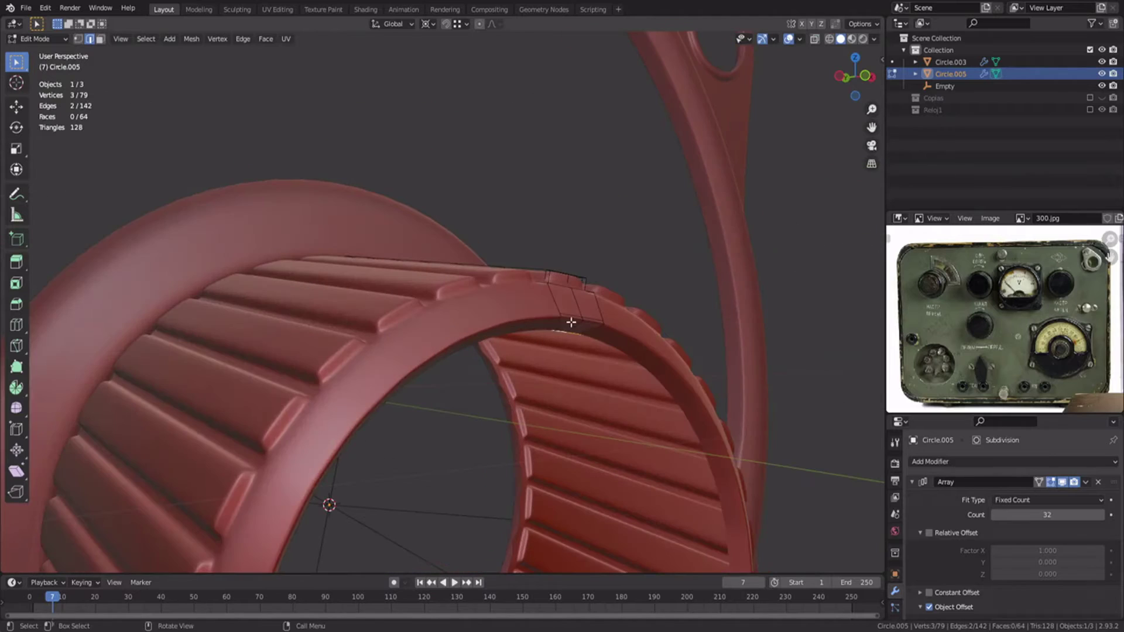
key(e)
click(572, 321)
middle_drag(572, 321, 653, 298)
key(s)
right_click(705, 186)
key(s)
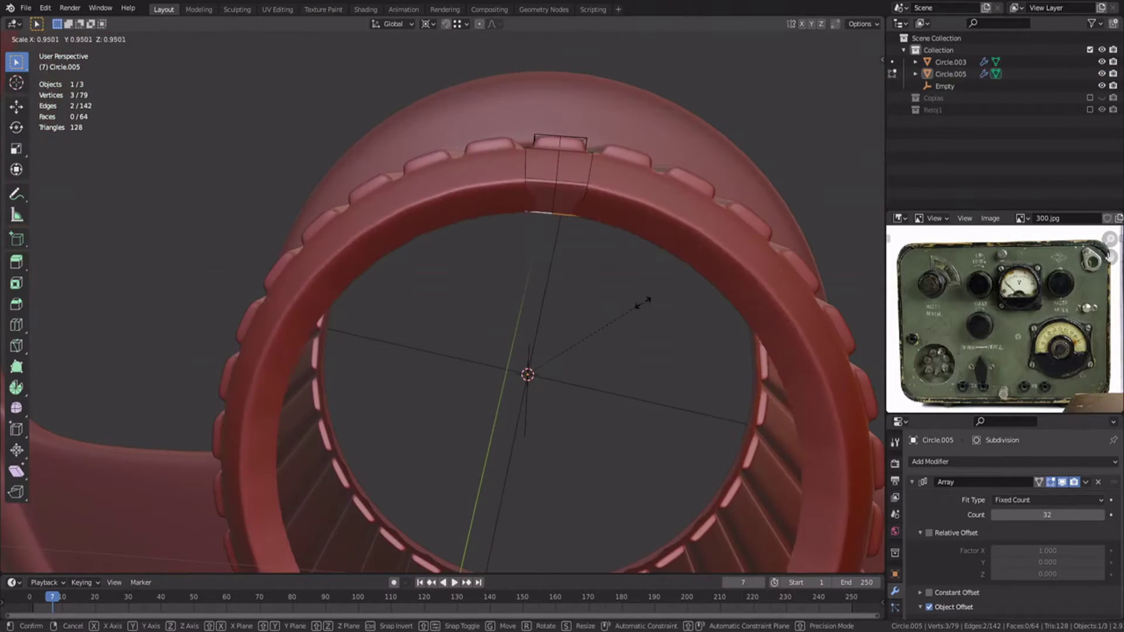
right_click(717, 226)
key(g)
key(s)
key(shift+y)
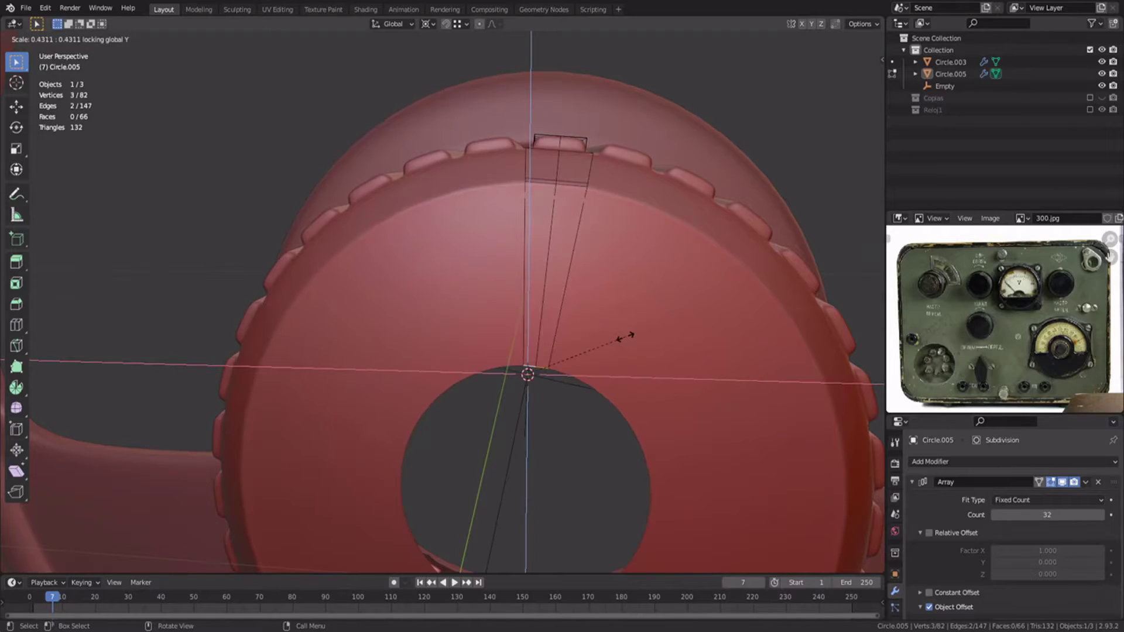
click(538, 388)
- Cut lengthwise loops through both halves of the front rim with the faces bordering the rib's end hidden, and unhide those faces
key(Tab)
scroll(430, 356, down, 4)
middle_drag(492, 352, 452, 371)
scroll(439, 392, down, 11)
scroll(462, 382, up, 12)
key(Tab)
scroll(431, 366, up, 4)
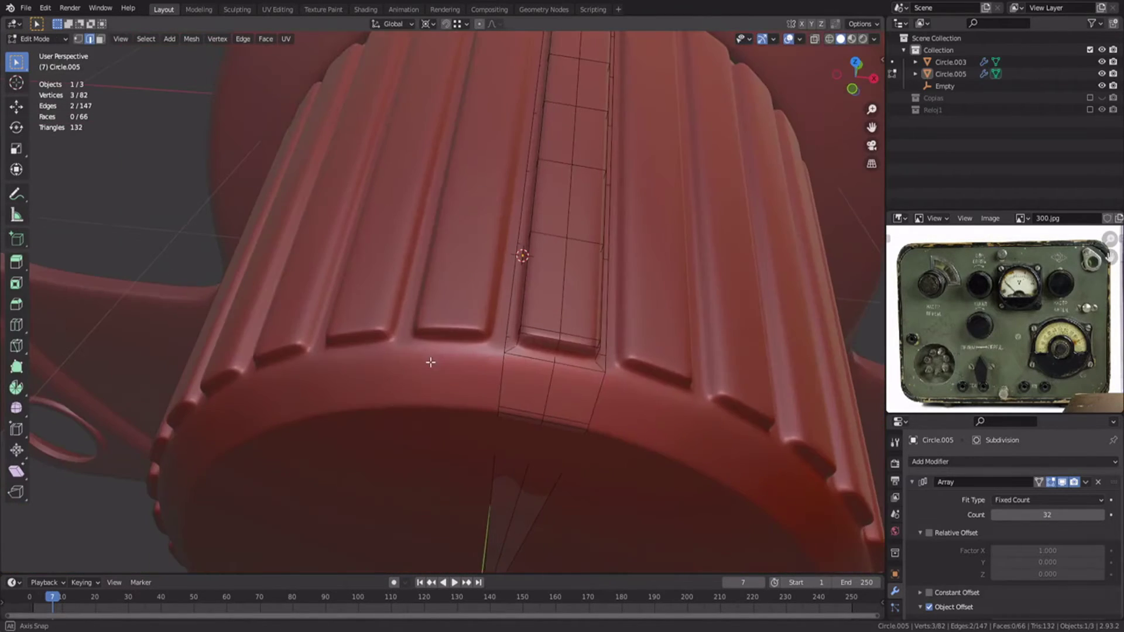
middle_drag(408, 329, 420, 355)
key(3)
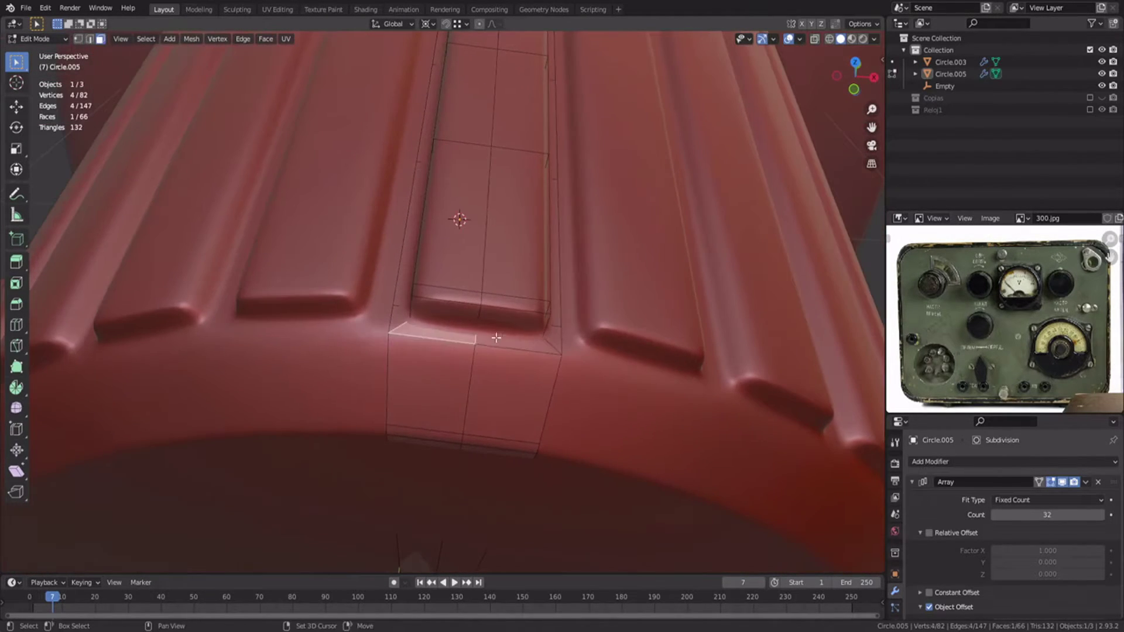
key(h)
click(408, 353)
key(ctrl+r)
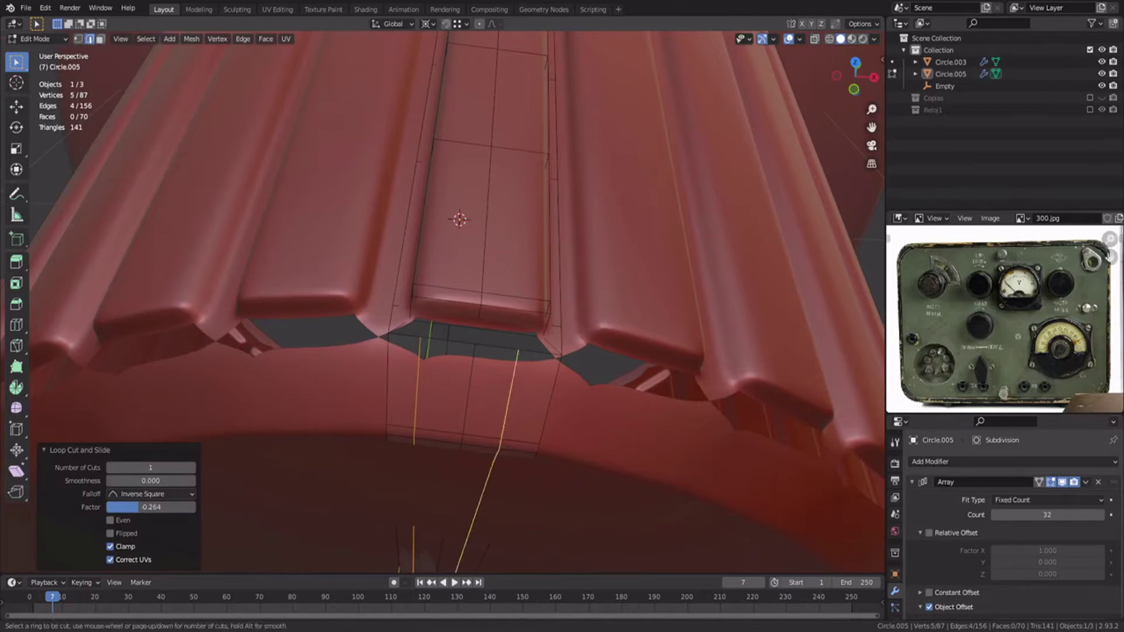
key(alt+h)
- Connect one new rim loop to the rib's corner and slide the other loop into line with the opposite corner
key(1)
scroll(398, 341, up, 2)
shift+click(579, 359)
key(ctrl+x)
key(1)
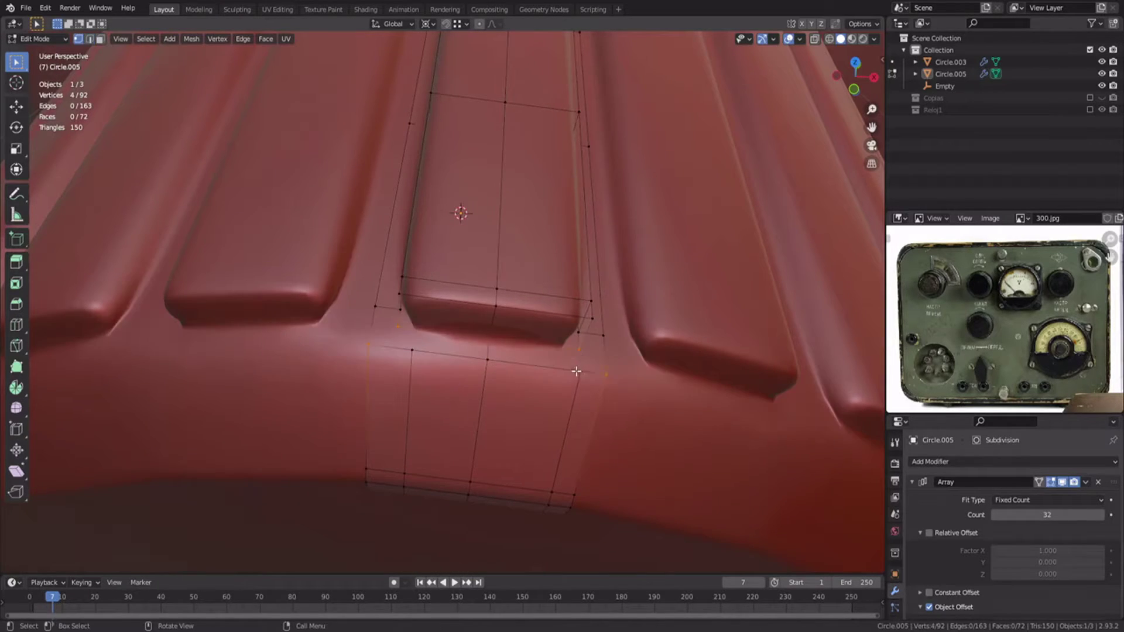
alt+click(415, 363)
key(g)
key(g)
click(396, 370)
- Connect the end vertex of the slid loop to the rib's nearer front corner
key(1)
click(396, 348)
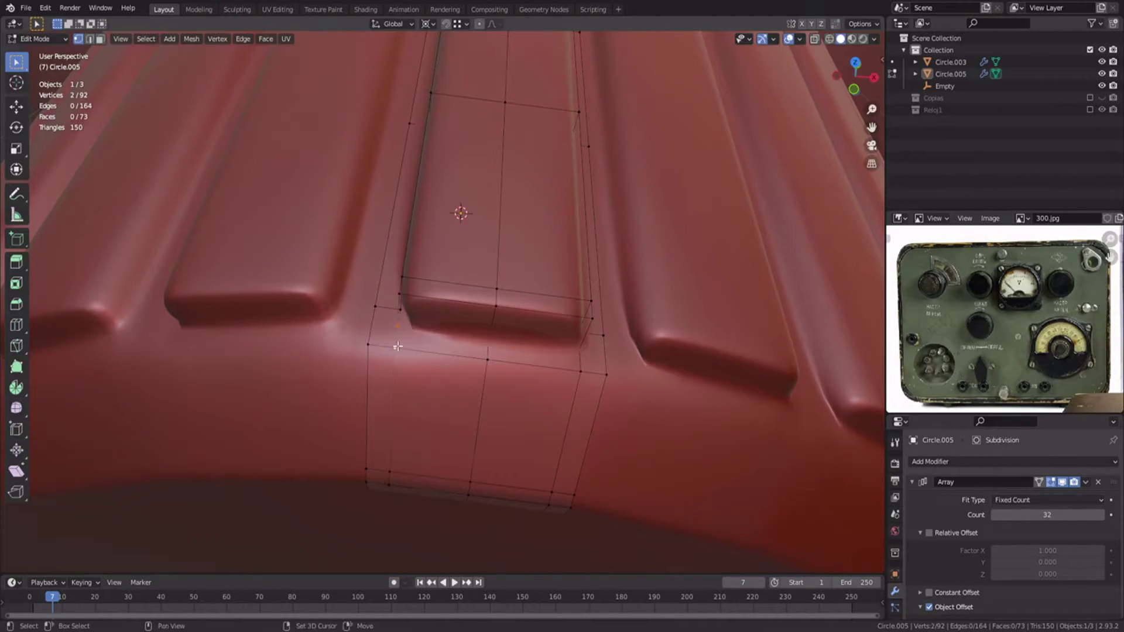
key(h)
click(398, 345)
key(alt+h)
key(j)
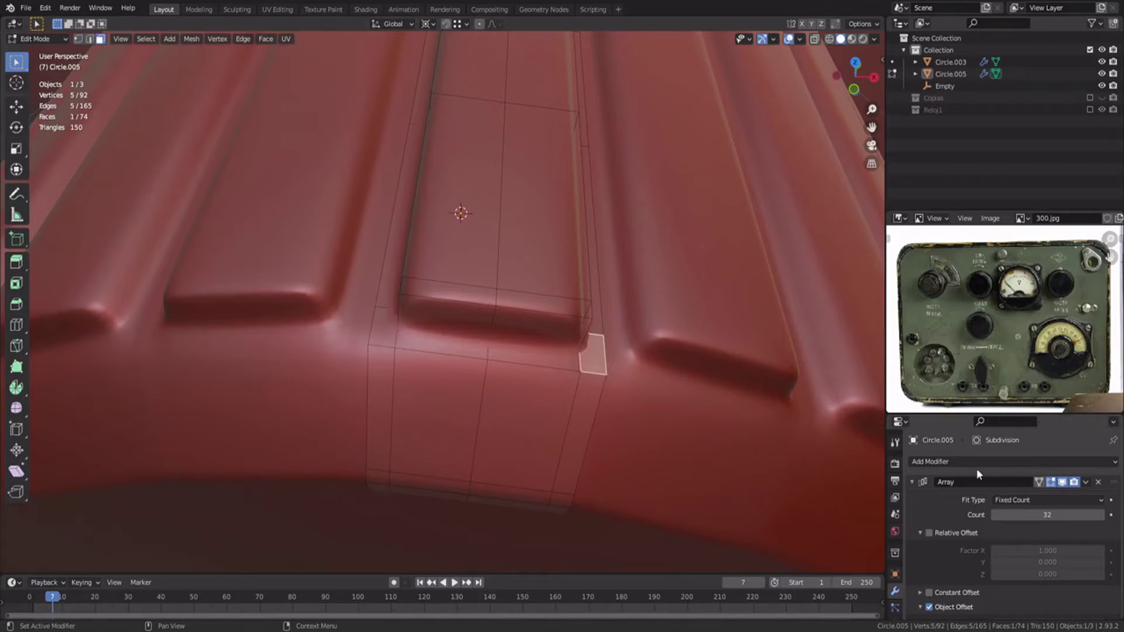
- Turn off the viewport display of the Array and Subdivision modifiers to expose the segment's bare mesh
click(912, 482)
click(1062, 483)
click(1062, 499)
middle_drag(638, 363, 490, 371)
click(545, 381)
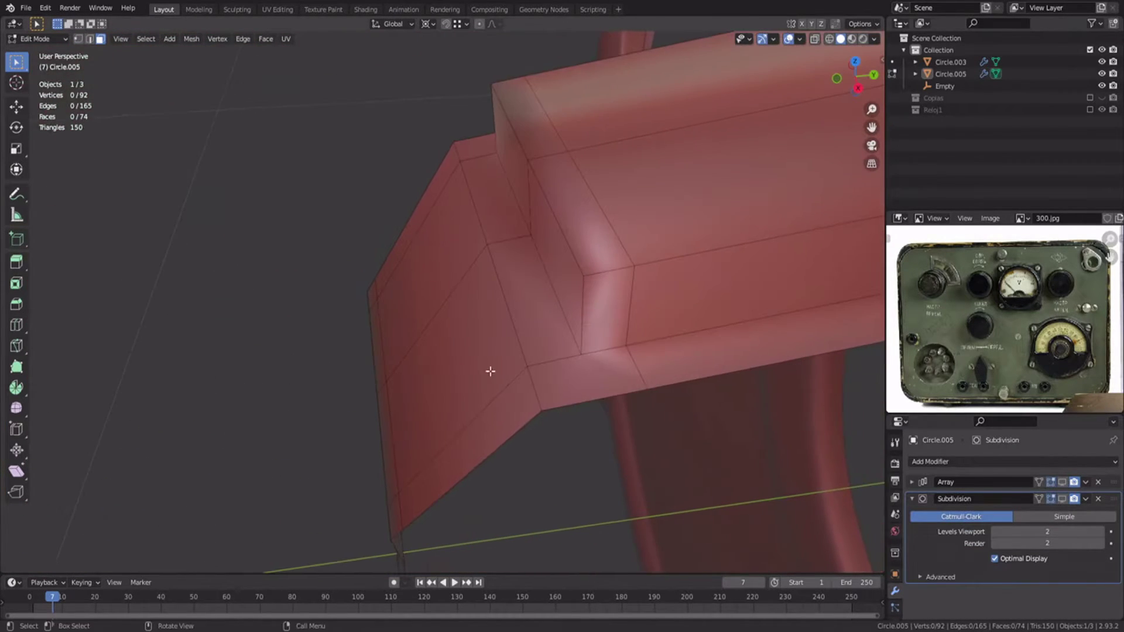
- Subdivide the segment's side edge beside the rib's front corner and connect the new vertex to that corner
shift+click(543, 409)
right_click(586, 381)
click(586, 363)
click(593, 400)
shift+click(583, 358)
key(j)
- Subdivide the side edge on the segment's opposite side and connect its midpoint to the rib's other front corner
middle_drag(421, 326, 554, 381)
click(469, 139)
shift+click(462, 254)
right_click(462, 254)
click(462, 253)
click(527, 200)
shift+click(473, 200)
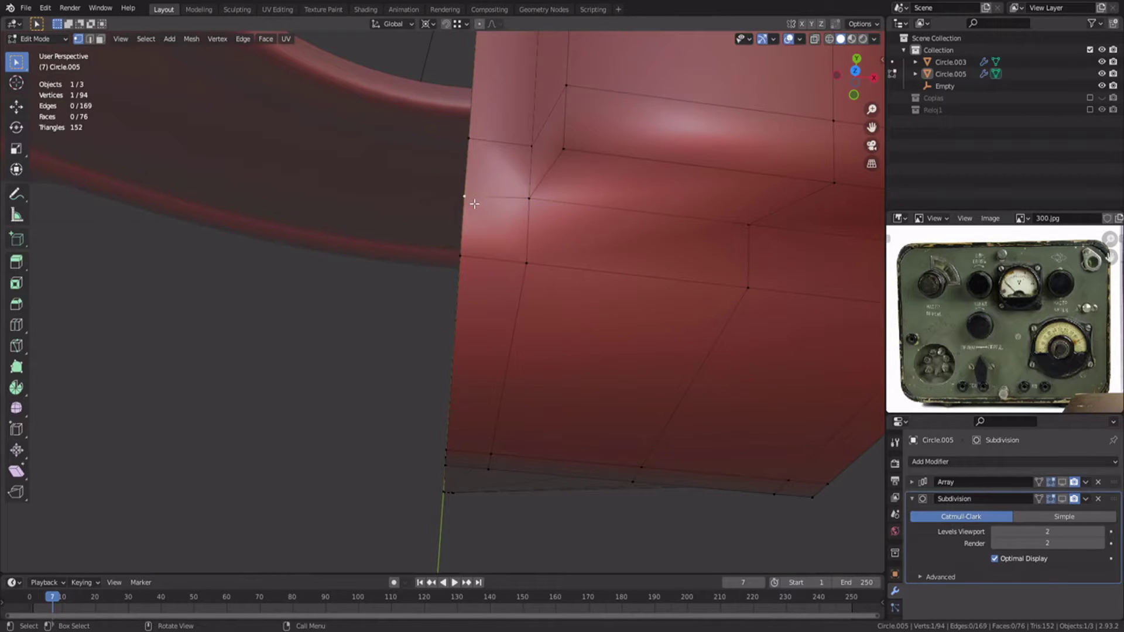
- Show the Subdivision and Array modifiers in the viewport again and inspect the knob's rim in Object Mode
click(1063, 499)
click(1062, 482)
key(Tab)
scroll(570, 314, down, 6)
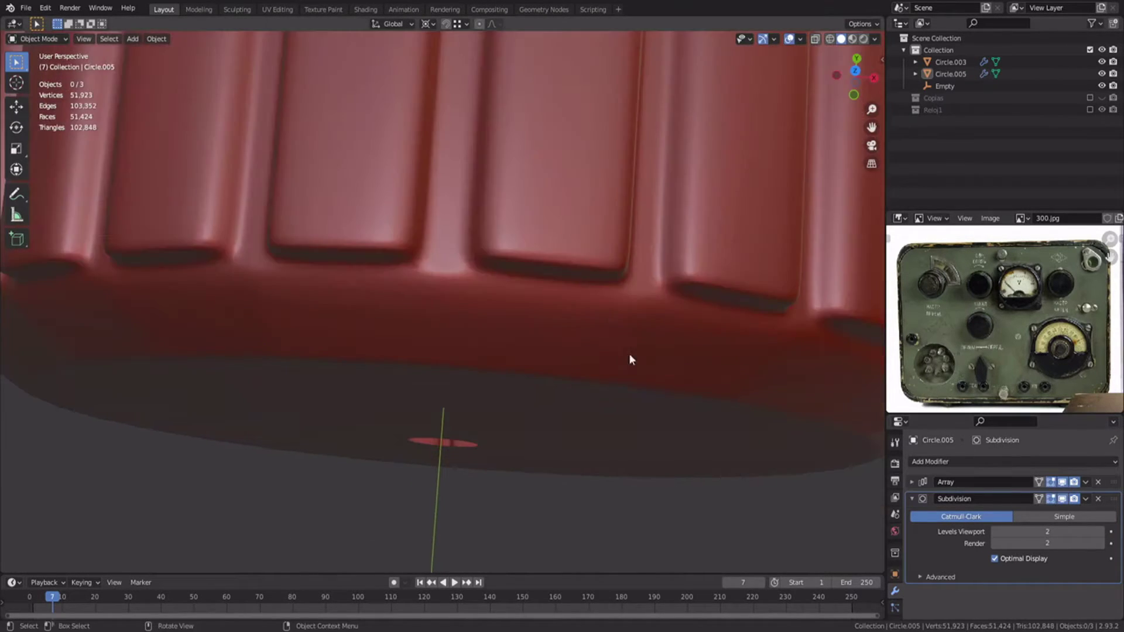
middle_drag(630, 354, 536, 280)
- Dissolve the two lengthwise loops running from the rib's corners across the front rim
key(Tab)
scroll(474, 307, up, 2)
key(2)
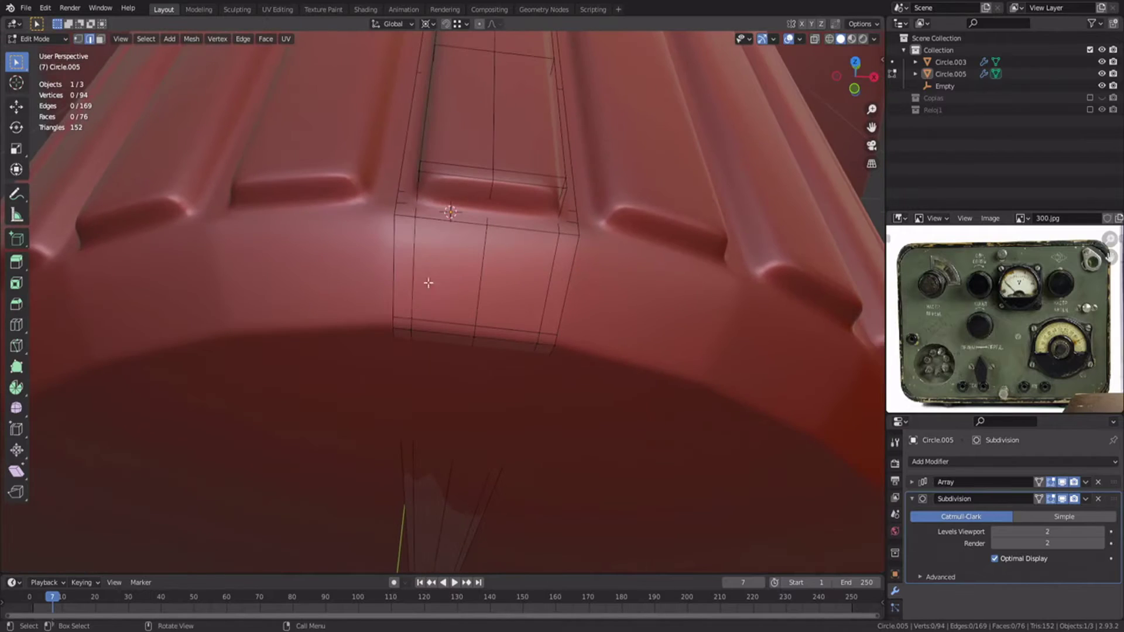
key(ctrl+x)
scroll(415, 333, down, 4)
scroll(404, 331, up, 5)
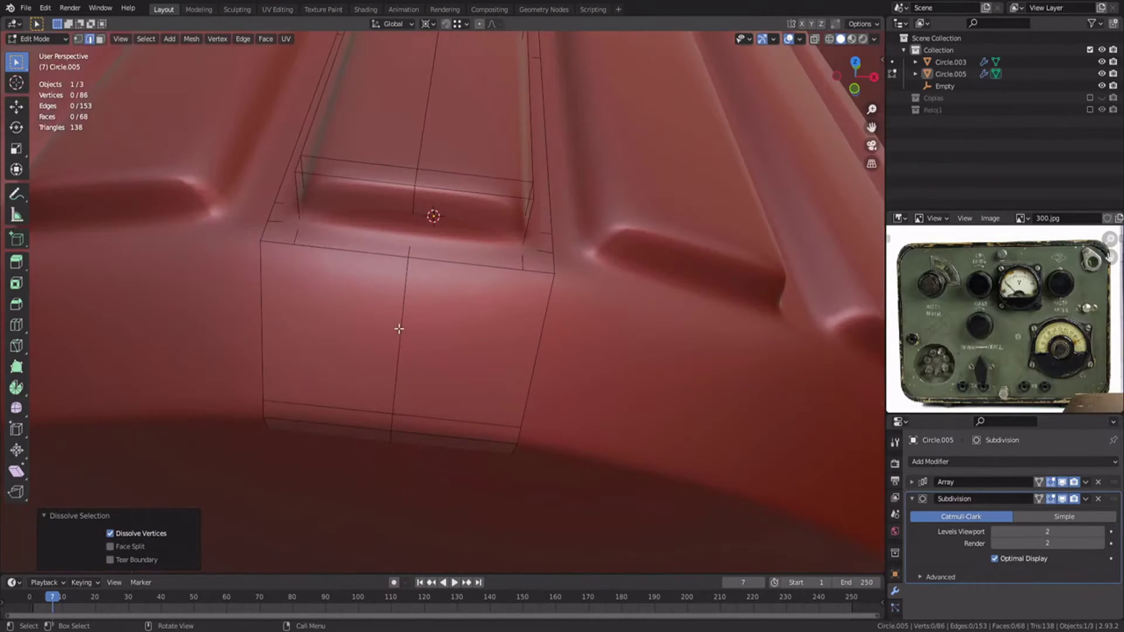
- Try adding crosswise loops on the front rim band and dissolving the short lengthwise edges between them
click(407, 335)
click(412, 260)
click(297, 319)
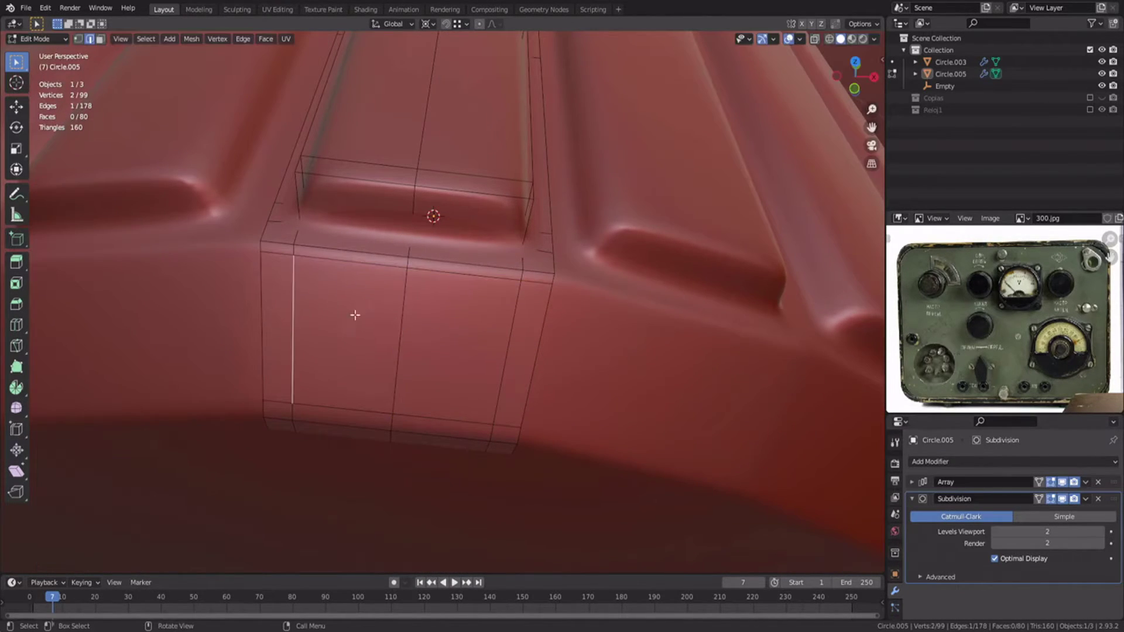
key(ctrl+x)
scroll(280, 325, up, 1)
click(279, 325)
click(279, 326)
click(294, 334)
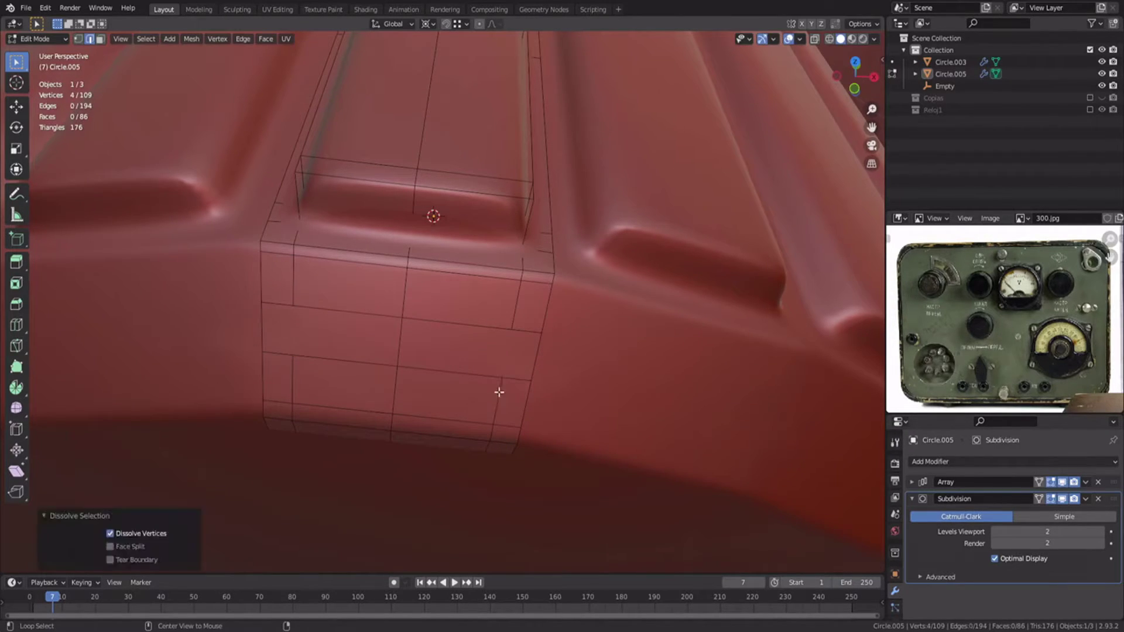
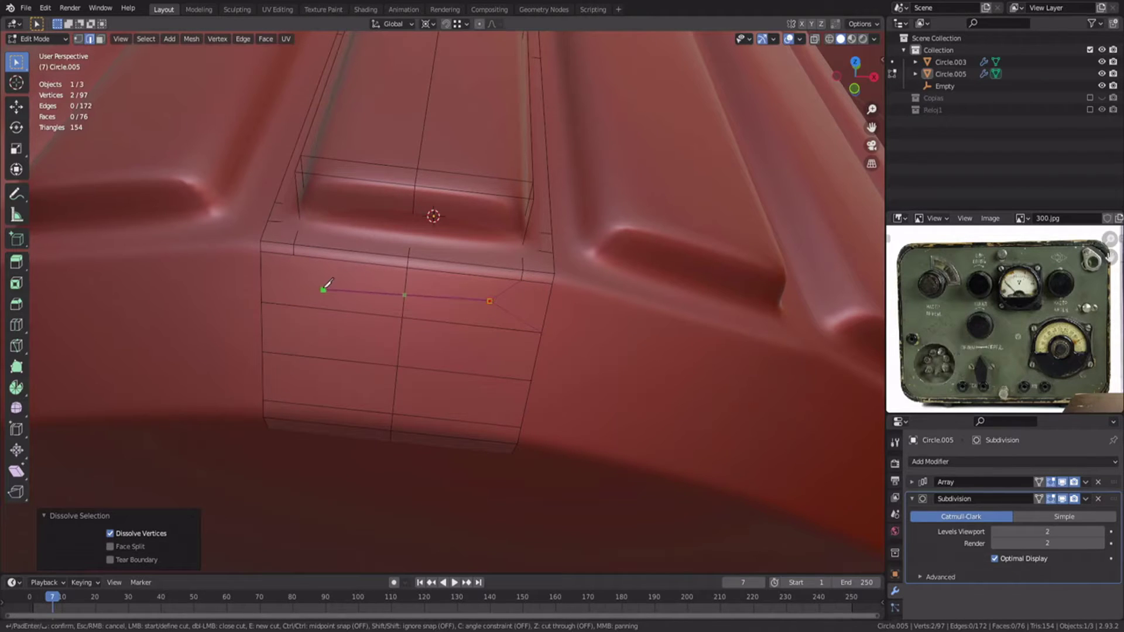
- Finish a knife cut across the upper rim band joining the corner edges, inspect it, and undo the latest cuts
key(Return)
scroll(367, 322, down, 6)
middle_drag(367, 321, 448, 303)
scroll(398, 307, up, 4)
key(ctrl+z)
key(ctrl+z)
key(ctrl+z)
- Dissolve the extra edges at the rib's corners and across the rim, leaving only the segment's centre edge there
key(2)
shift+click(417, 297)
shift+click(450, 305)
right_click(471, 306)
mouse_move(479, 529)
click(543, 581)
middle_drag(427, 375, 498, 351)
click(267, 323)
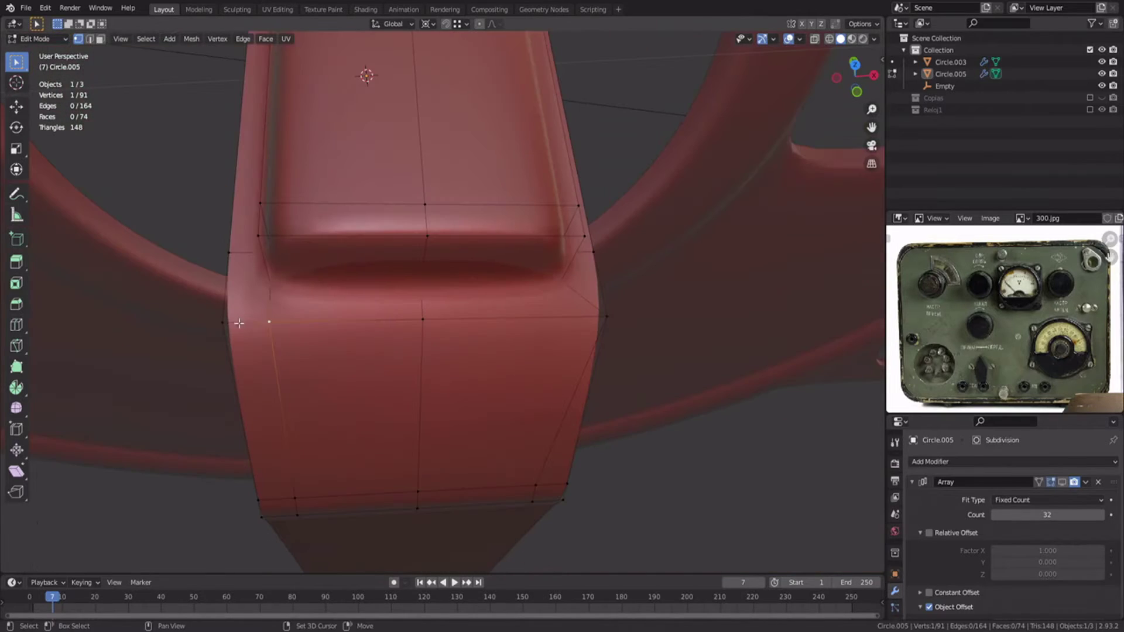
key(ctrl+x)
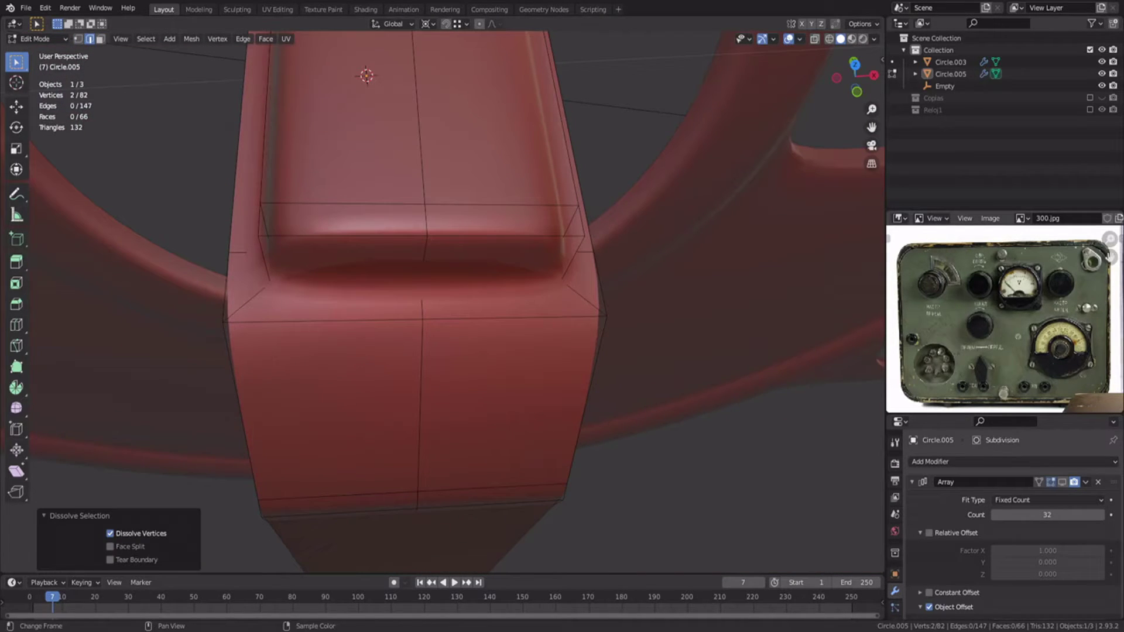
- Show the Array modifier in the viewport again and save the file
middle_drag(409, 281, 352, 291)
scroll(351, 291, down, 3)
click(1062, 482)
key(Tab)
key(ctrl+s)
- Add three evenly spaced loop cuts across the segment's bevelled front rim band
key(Tab)
key(ctrl+r)
scroll(434, 290, up, 2)
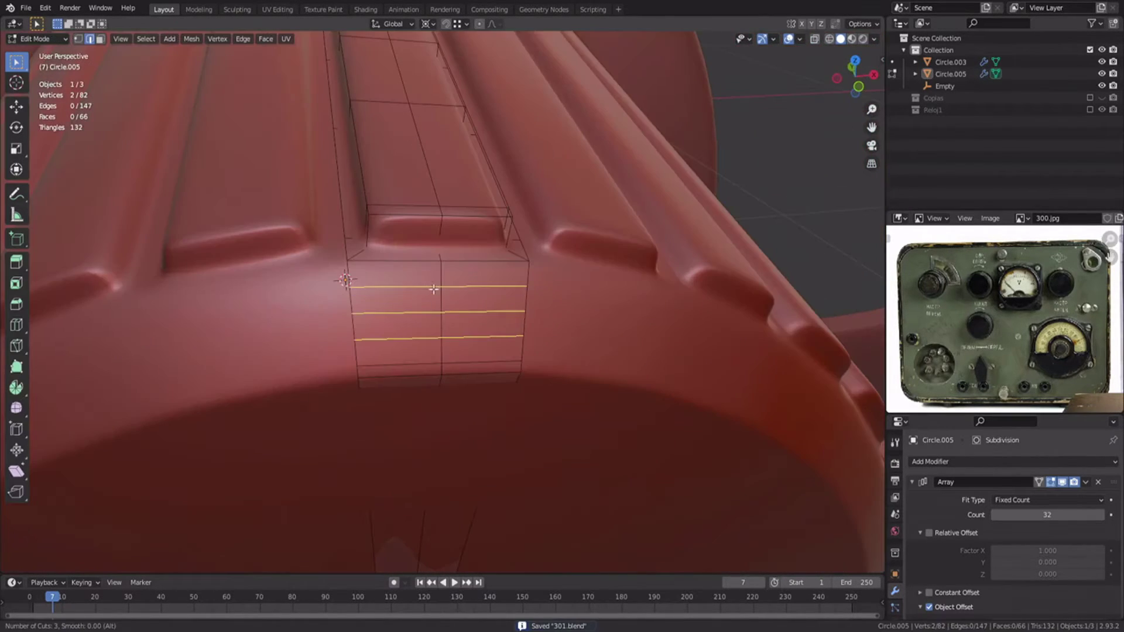
click(434, 289)
right_click(434, 289)
key(Tab)
scroll(394, 282, down, 5)
middle_drag(281, 234, 413, 255)
click(412, 255)
key(shift+d)
right_click(566, 267)
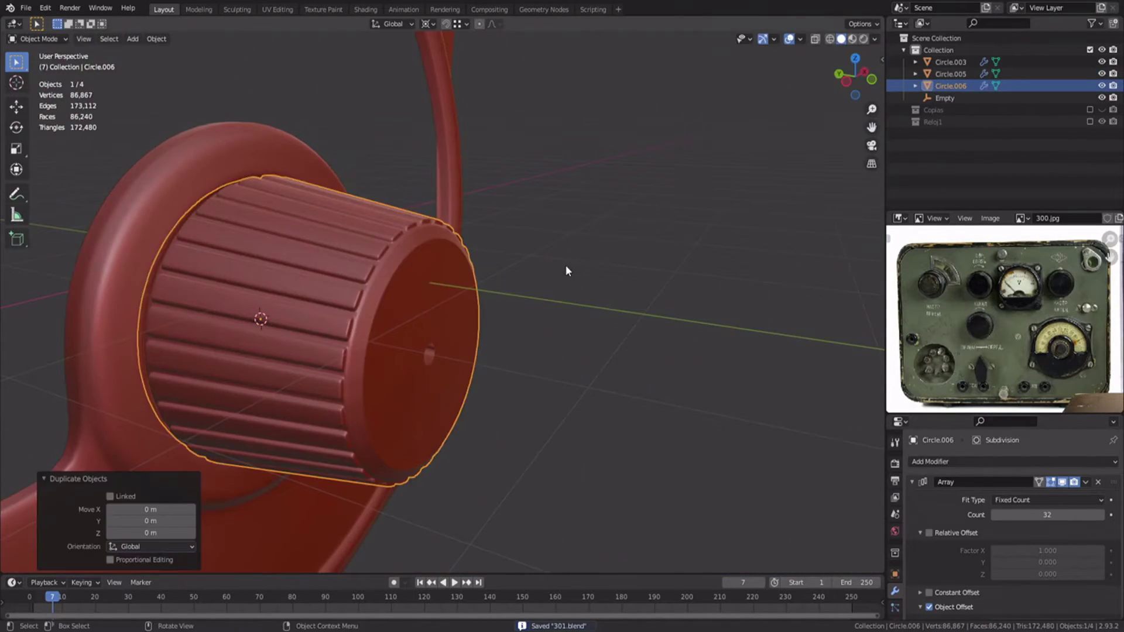
key(ctrl+z)
- Duplicate the knob together with its Empty and move the copies to the Copias collection
middle_drag(565, 267, 577, 332)
shift+click(577, 333)
key(shift+d)
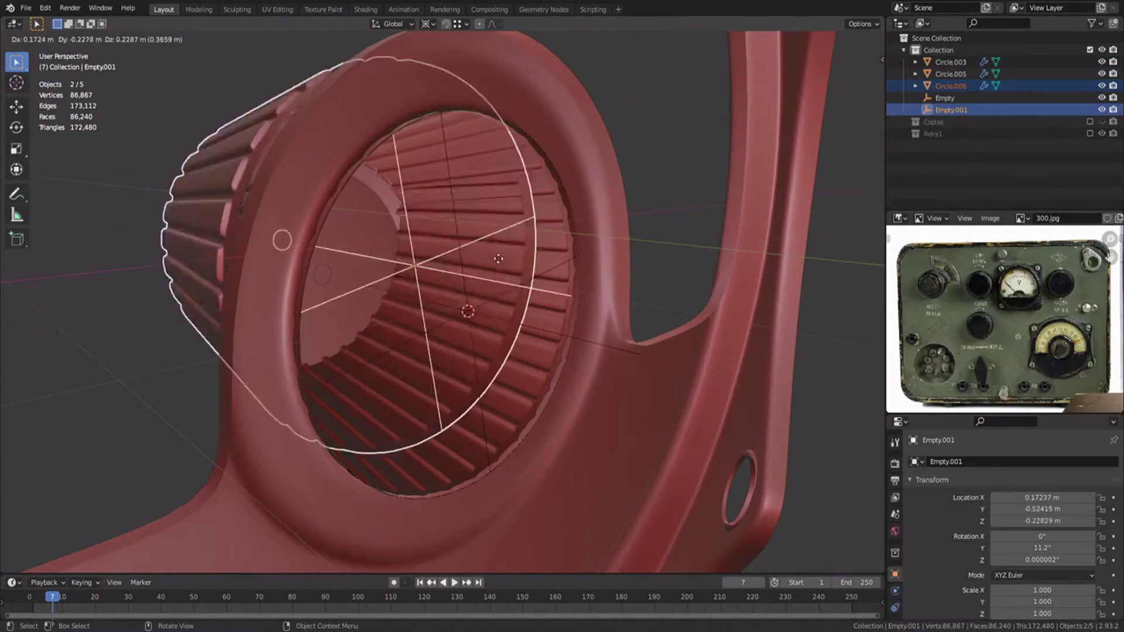
click(518, 233)
key(m)
click(518, 233)
- Move the original Empty to a new collection named Emptys
click(539, 327)
key(m)
click(526, 288)
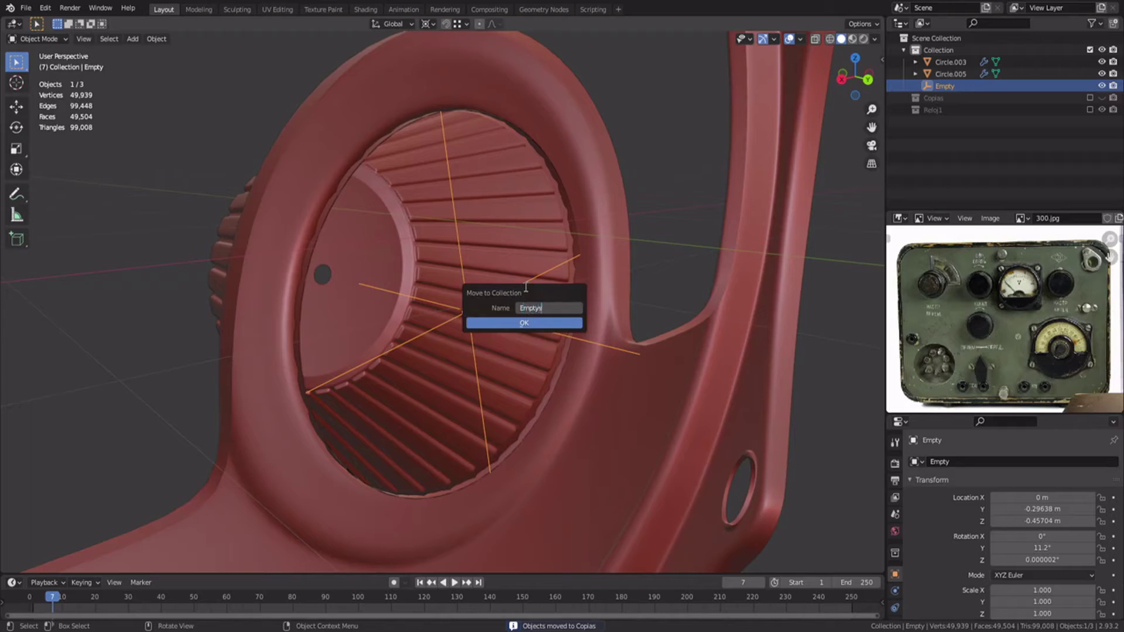
click(516, 322)
- Parent the Empty to the knob with Keep Transform and test the link with a cancelled move of the knob
shift+click(535, 213)
key(ctrl+p)
click(535, 214)
middle_drag(535, 214, 269, 212)
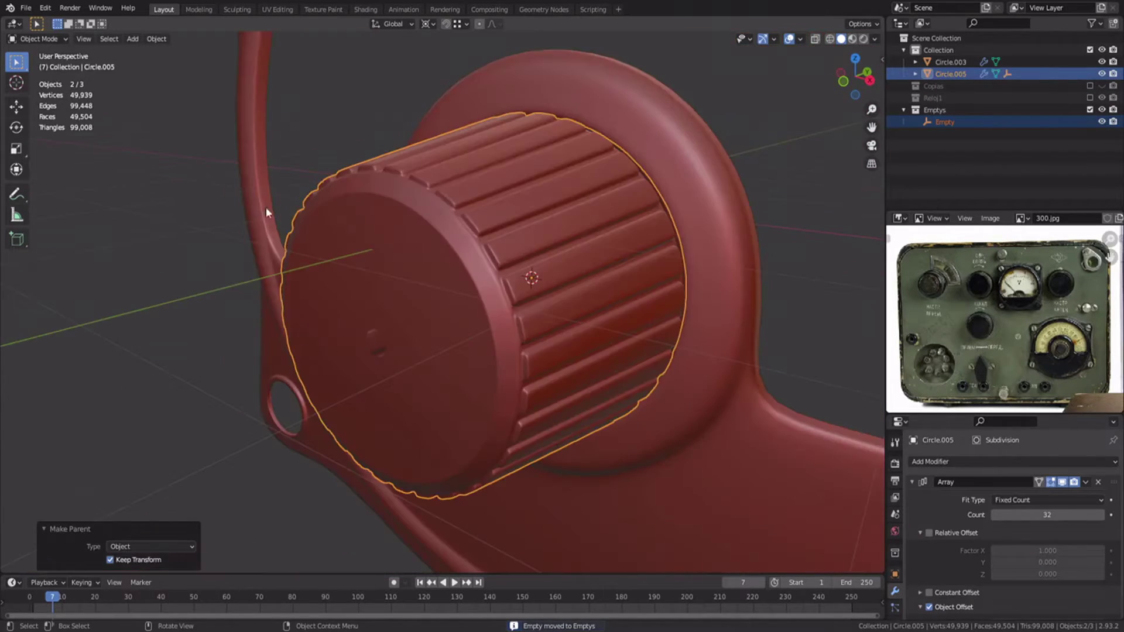
click(553, 257)
key(g)
right_click(104, 136)
- Exclude the Emptys collection from the view layer and check the knob's front face
click(1089, 110)
click(810, 216)
scroll(453, 343, down, 2)
middle_drag(451, 342, 490, 348)
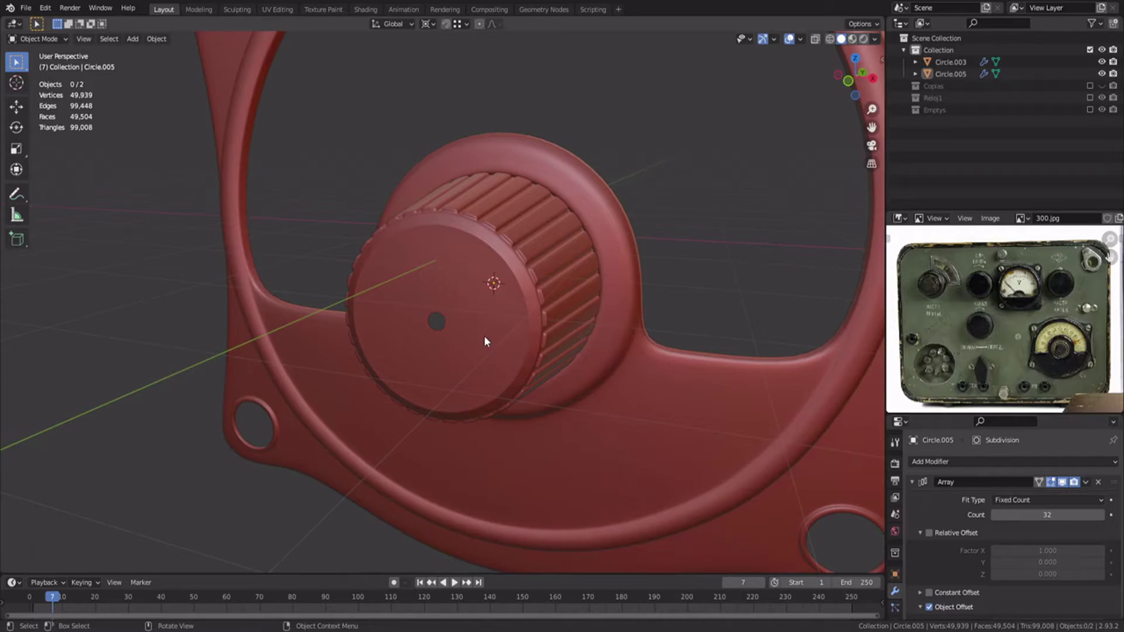
scroll(483, 337, up, 3)
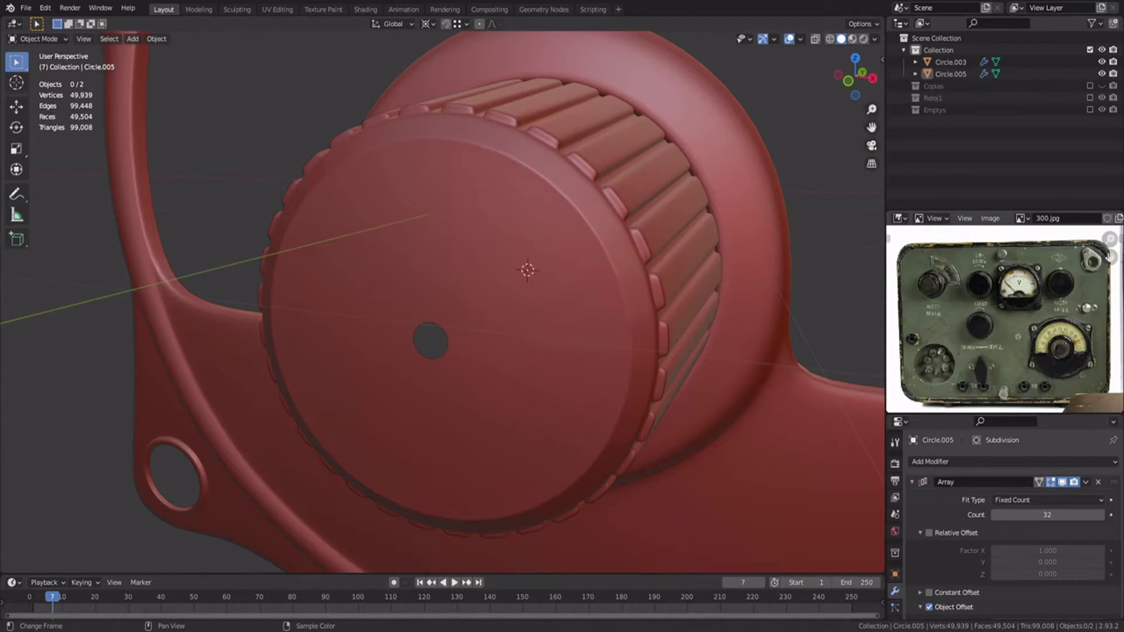
mouse_move(527, 275)
middle_down()
mouse_move(557, 277)
mouse_move(534, 268)
middle_up()
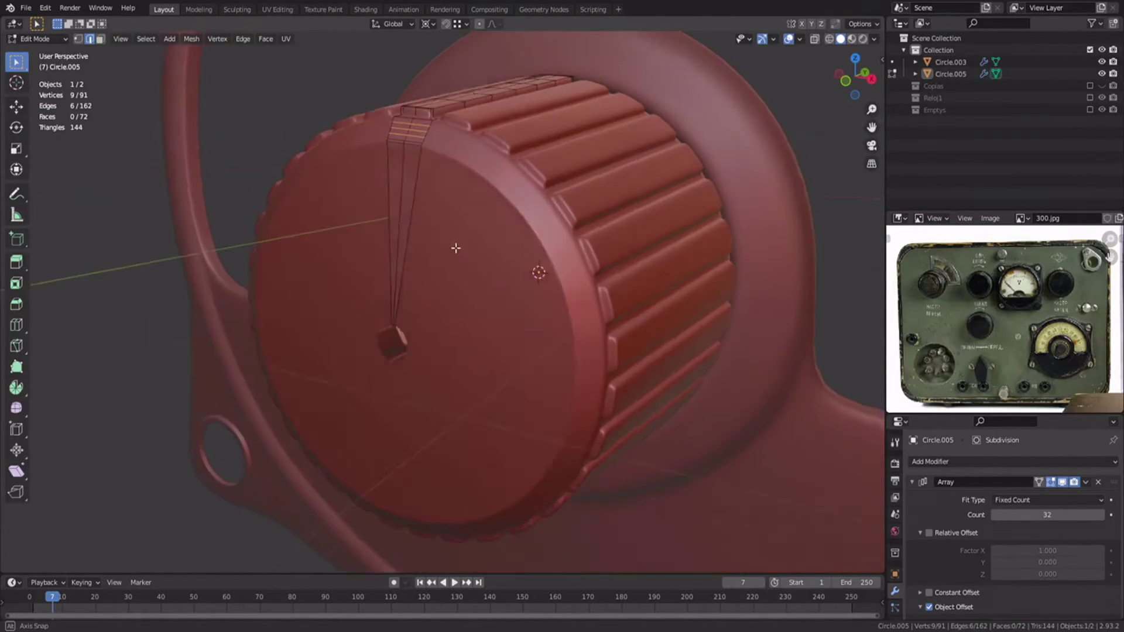
- Try applying the knob's Array modifier, inspect the full mesh in Edit Mode, and undo it
click(511, 263)
key(ctrl+a)
key(Tab)
middle_drag(489, 351, 542, 369)
scroll(545, 288, up, 3)
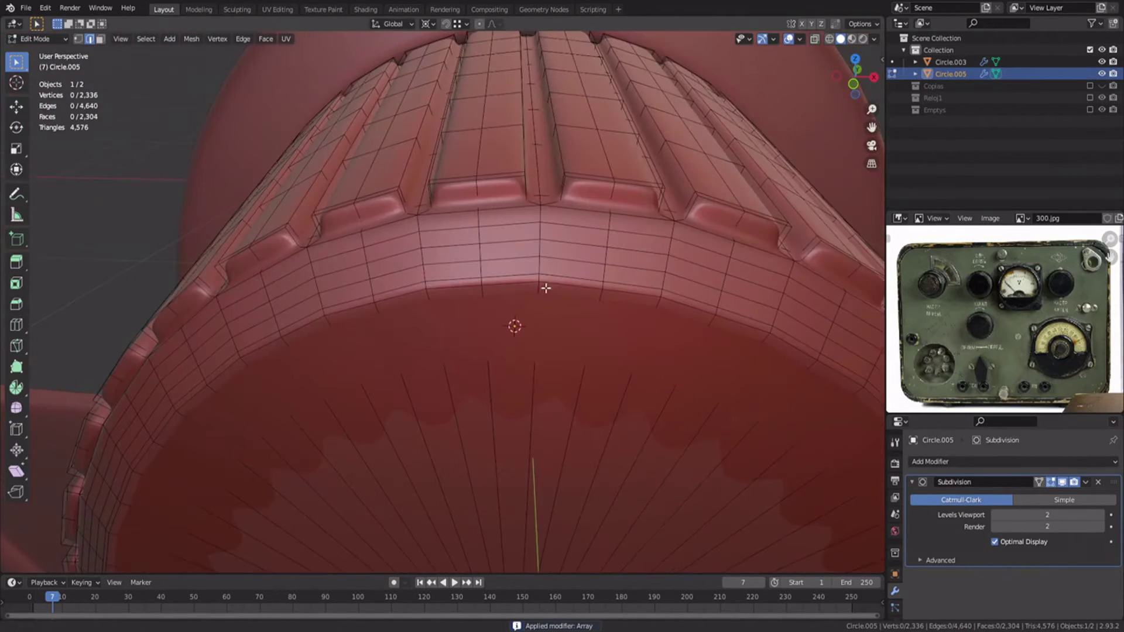
key(ctrl+z)
key(ctrl+z)
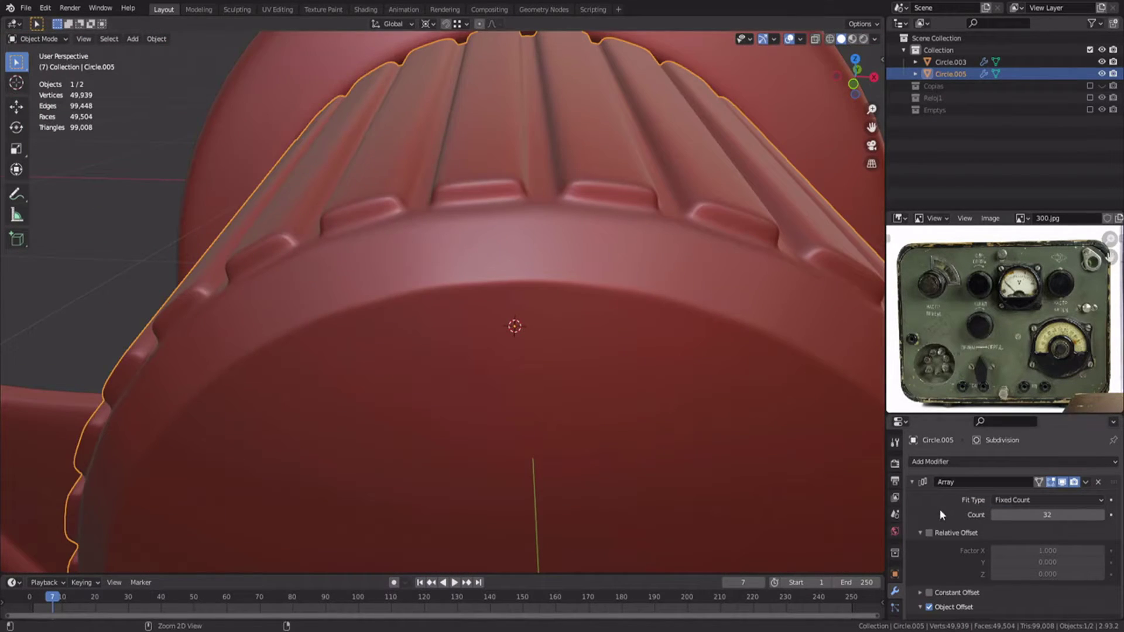
key(ctrl+z)
- Apply the Array modifier again, select the edge loop around the front rim, and undo back to the arrayed segment
key(ctrl+a)
key(Tab)
alt+click(629, 277)
scroll(652, 398, down, 4)
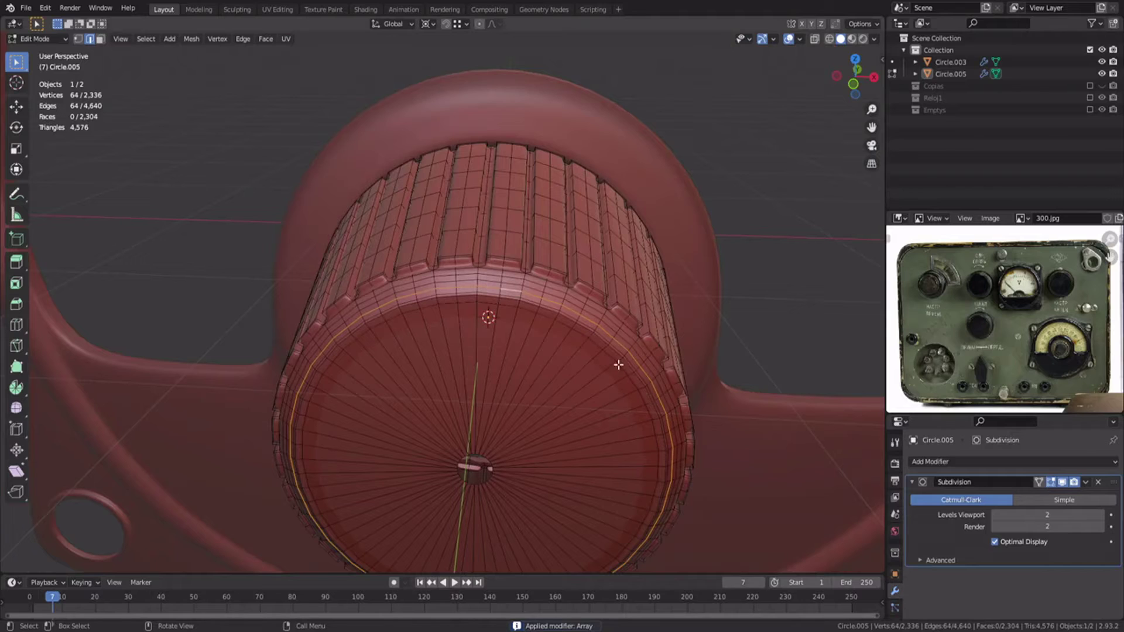
key(ctrl+z)
key(ctrl+z)
key(ctrl+z)
- Apply the knob's Array modifier and cut three concentric edge loops across its full front face
key(Tab)
scroll(509, 301, up, 4)
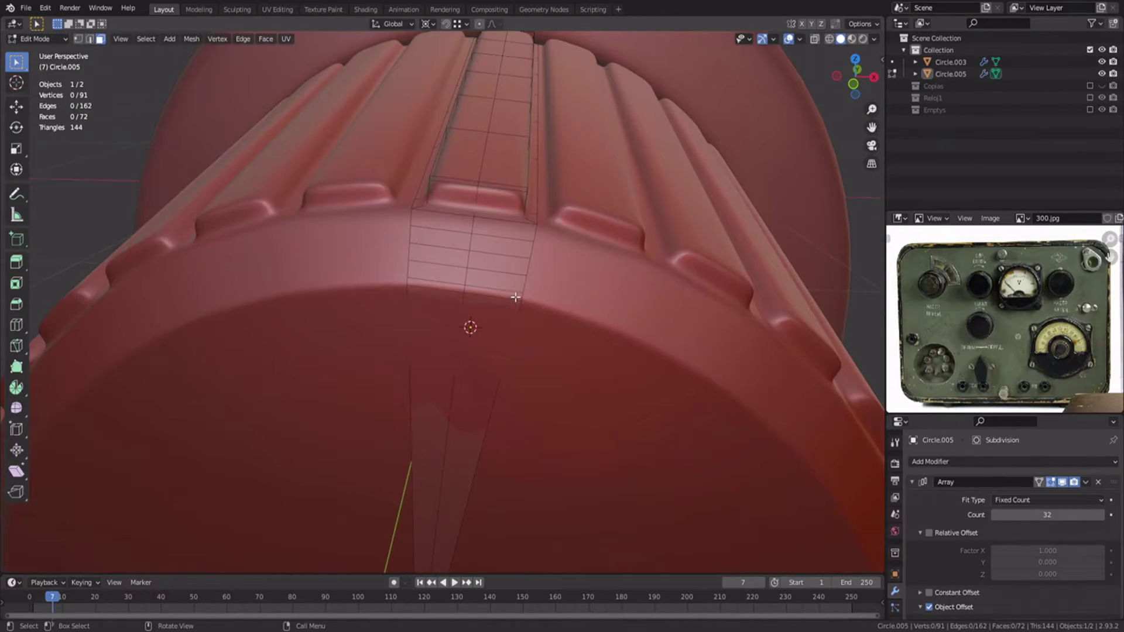
scroll(492, 386, down, 4)
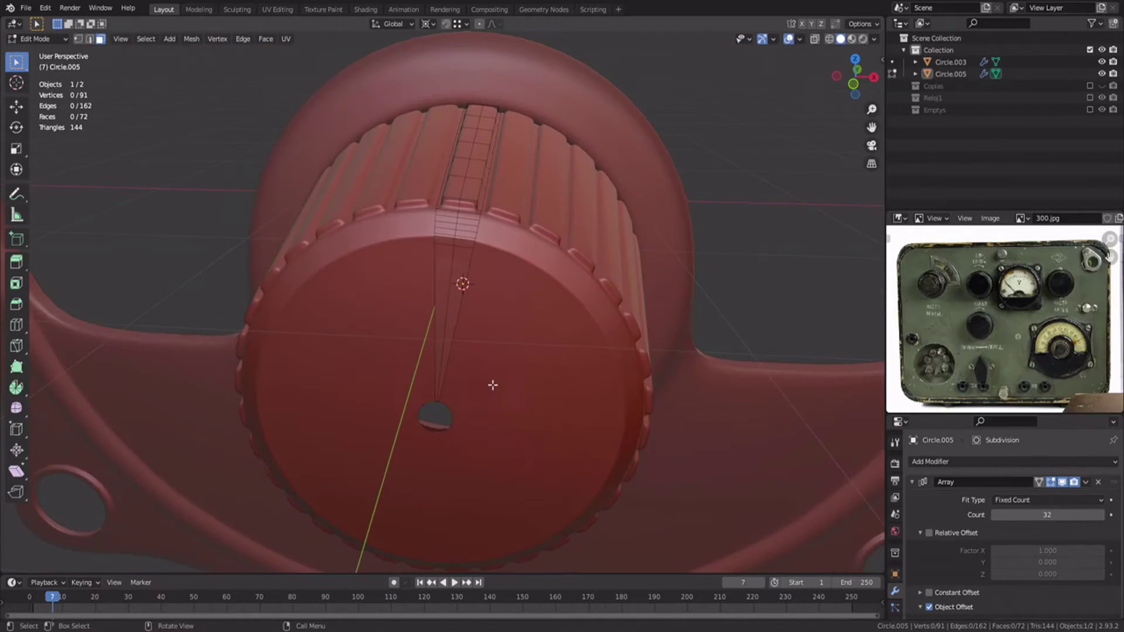
click(445, 335)
key(Tab)
key(ctrl+a)
key(Tab)
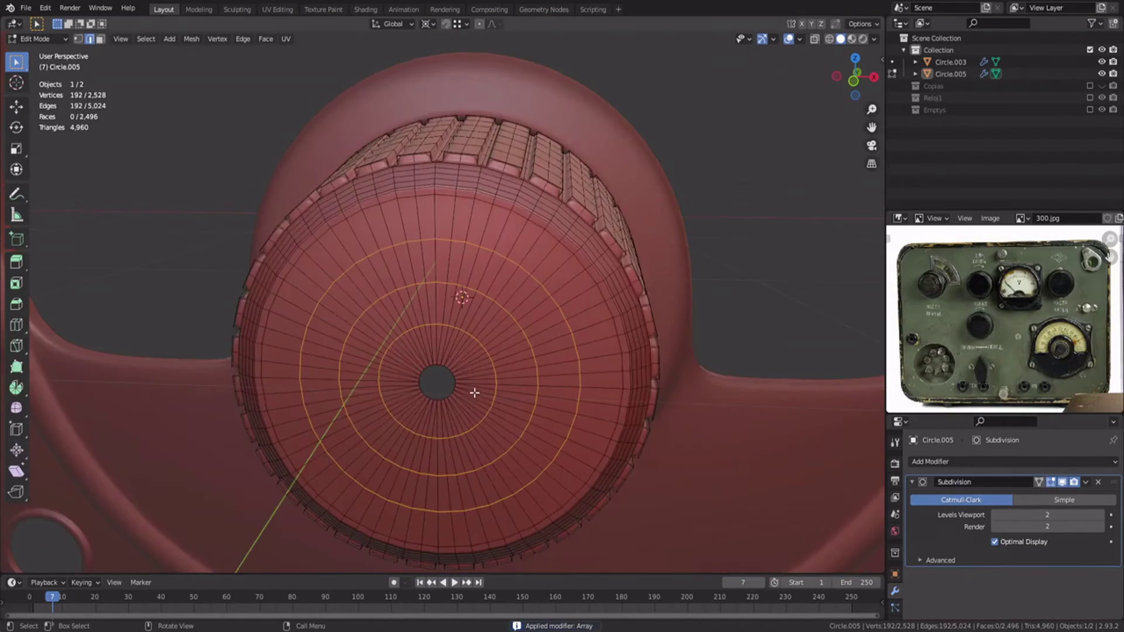
- Delete the innermost ring of geometry on the knob's front face to leave a wider round hole
scroll(441, 410, up, 3)
key(x)
click(435, 413)
key(Tab)
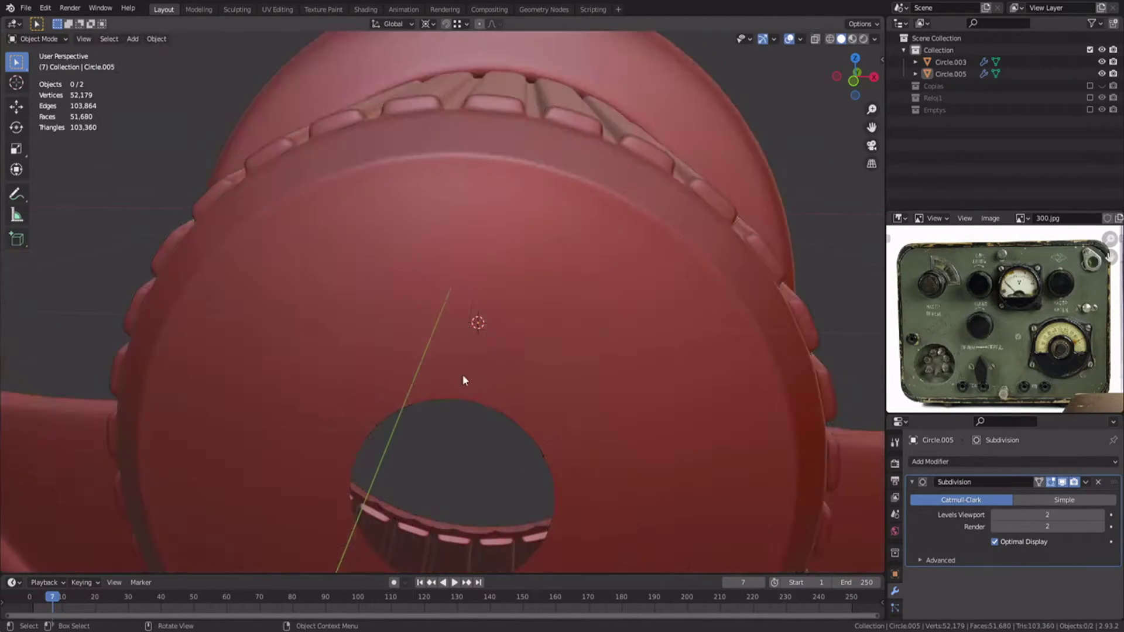
- Dissolve the extra edge loops around the knob's front rim and cut one new loop there
mouse_move(462, 374)
middle_down()
mouse_move(402, 346)
mouse_move(459, 369)
mouse_move(459, 391)
mouse_move(449, 379)
mouse_move(475, 389)
middle_up()
key(Tab)
scroll(459, 391, up, 6)
key(2)
alt+click(417, 410)
key(ctrl+x)
key(ctrl+r)
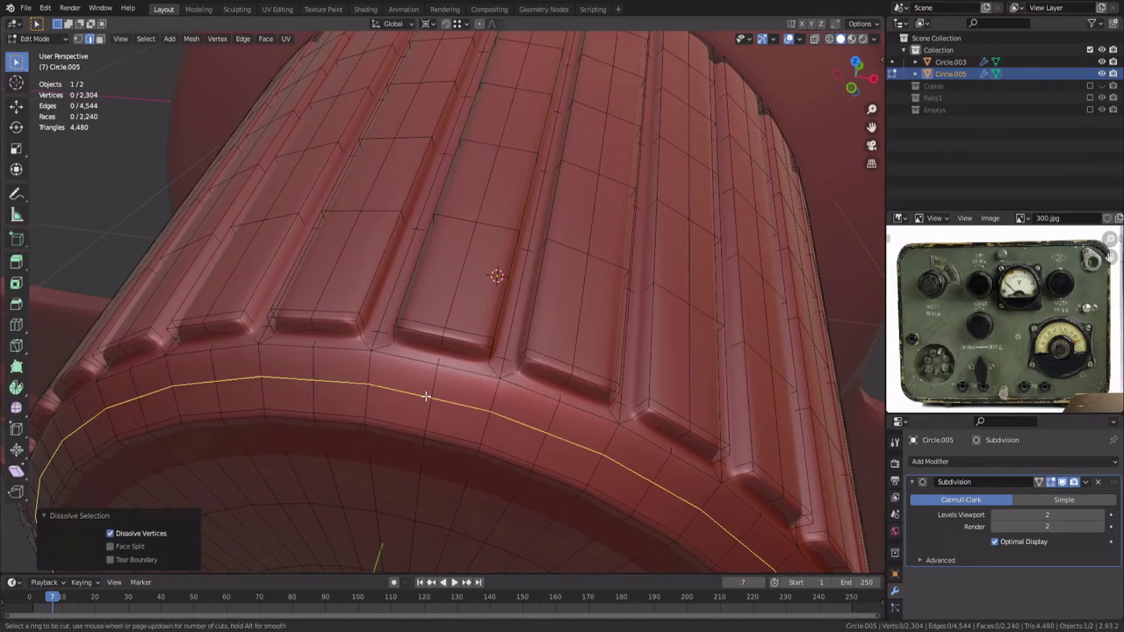
click(426, 396)
scroll(432, 410, down, 6)
key(Tab)
key(Tab)
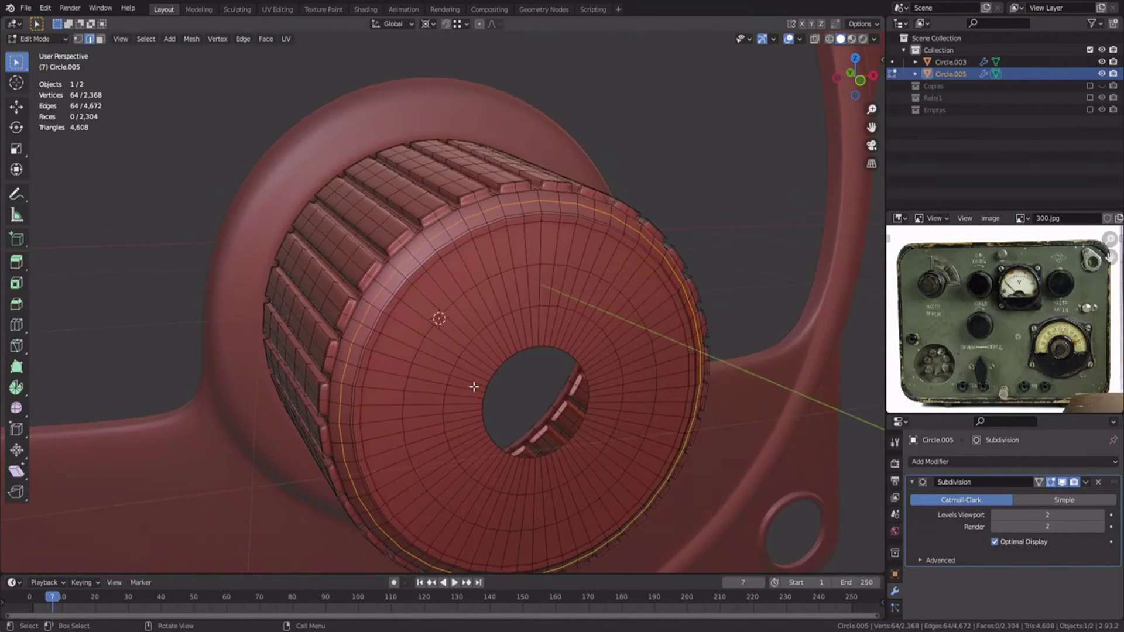
- Try filling the hole in the knob's front face with a grid from its boundary loop, and undo it
key(Tab)
click(434, 340)
middle_drag(435, 336, 446, 372)
scroll(446, 372, down, 6)
scroll(448, 371, up, 9)
key(Tab)
alt+click(479, 293)
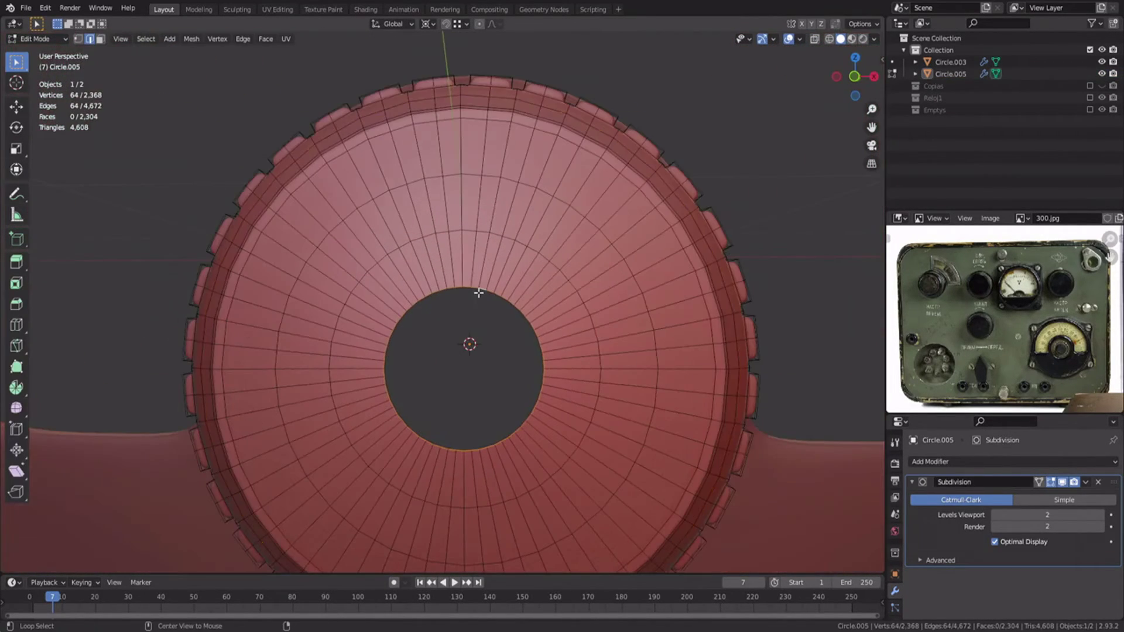
key(ctrl+e)
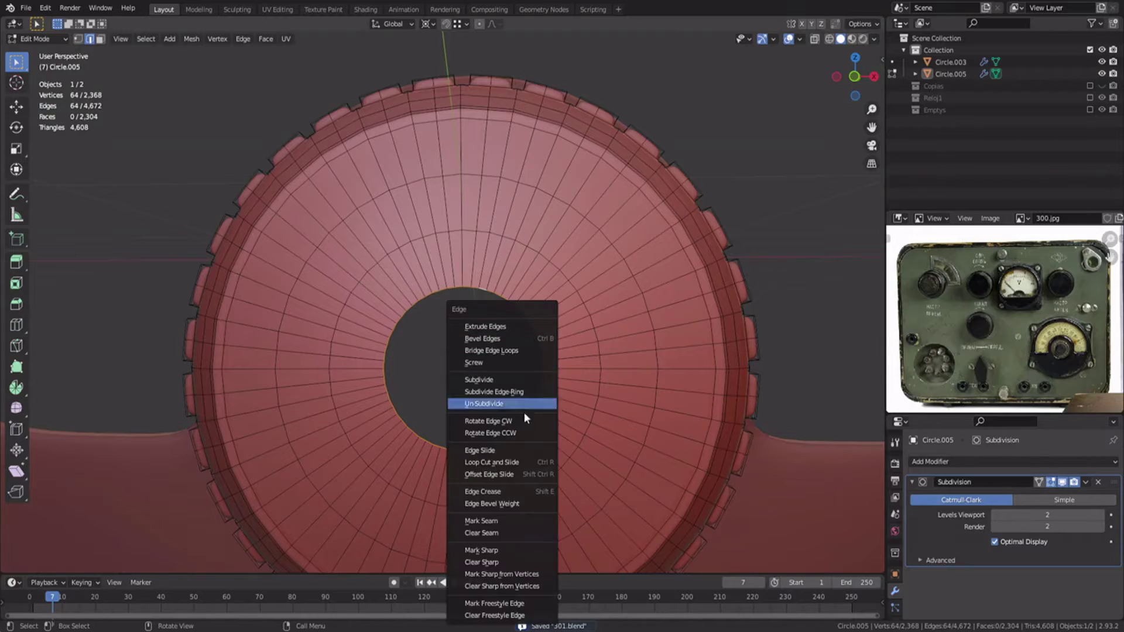
key(ctrl+e)
key(1)
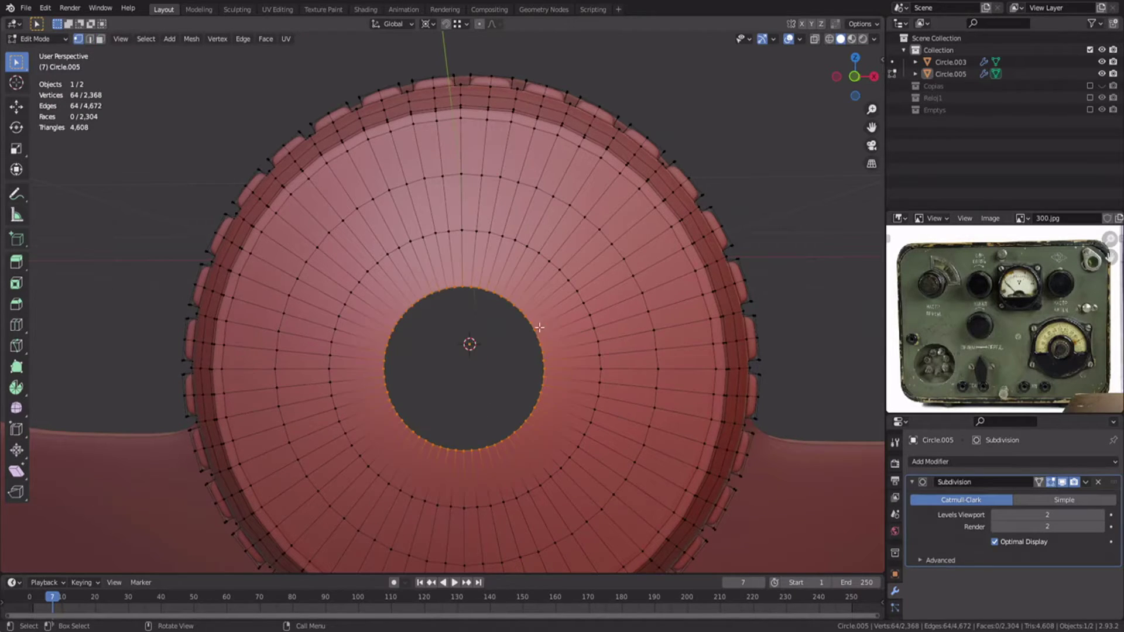
key(ctrl+e)
key(ctrl+f)
click(453, 477)
middle_drag(455, 365, 463, 332)
key(alt+a)
scroll(456, 389, up, 3)
key(ctrl+z)
key(ctrl+z)
key(ctrl+z)
key(ctrl+z)
scroll(462, 398, down, 4)
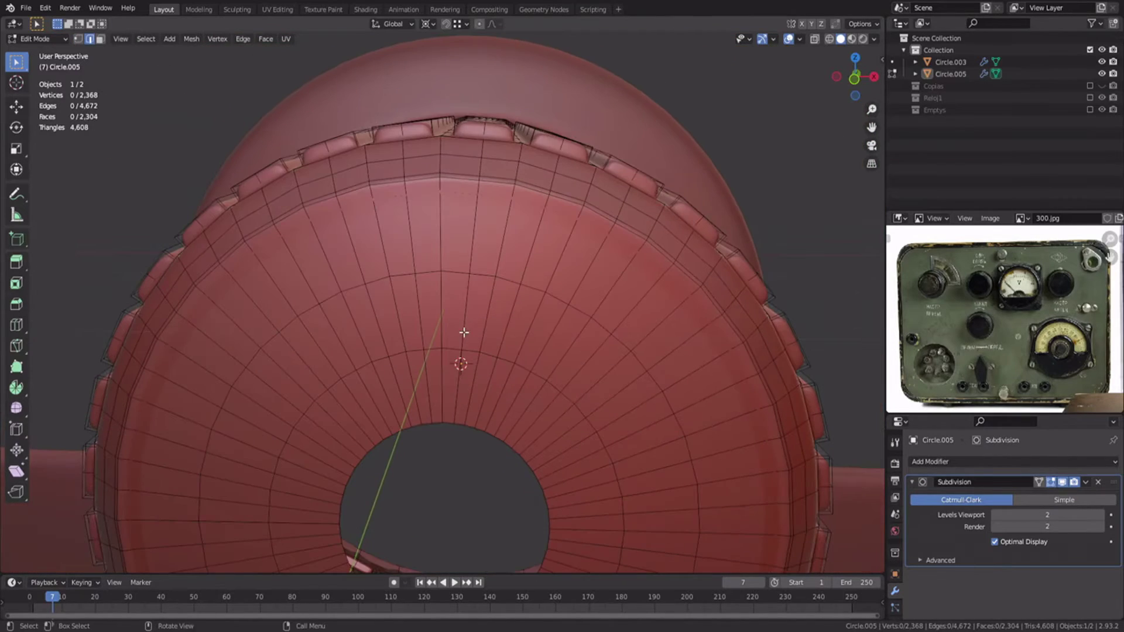
- Close the hole in the knob's front face with Grid Fill on its boundary loop, adjusting span and offset
key(KP_1)
alt+click(463, 333)
scroll(492, 338, up, 1)
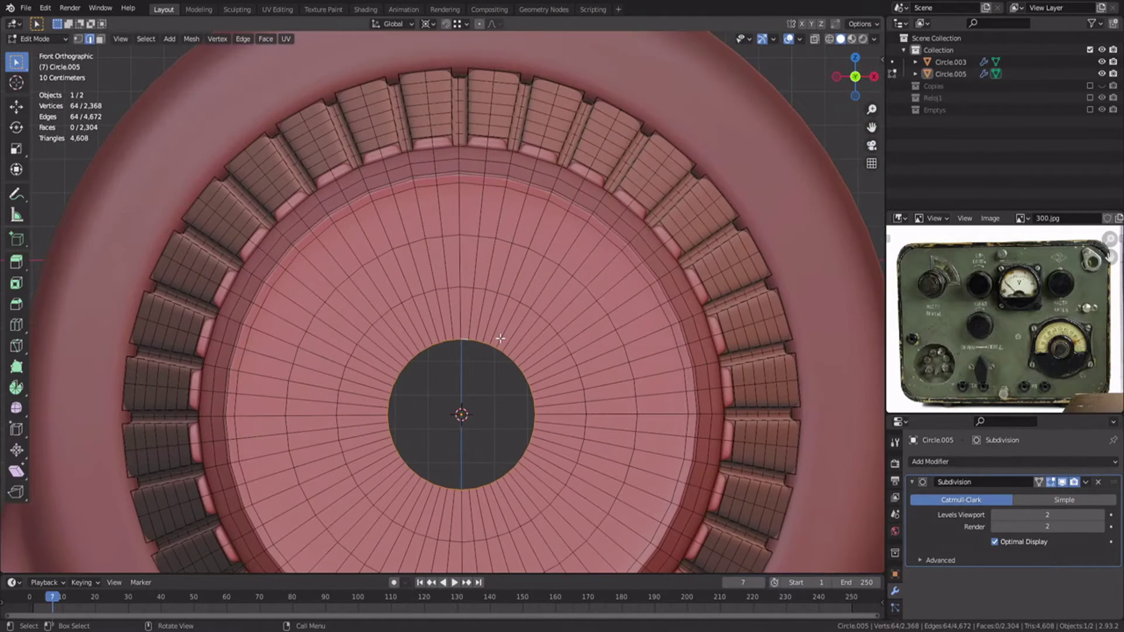
key(ctrl+f)
click(501, 339)
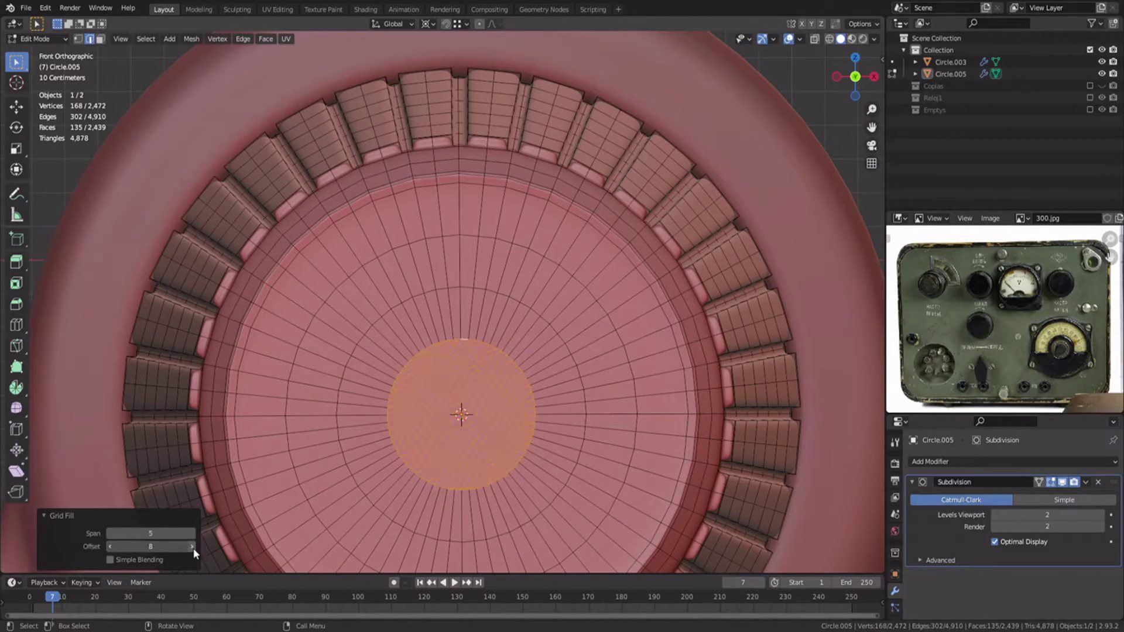
middle_drag(489, 384, 451, 388)
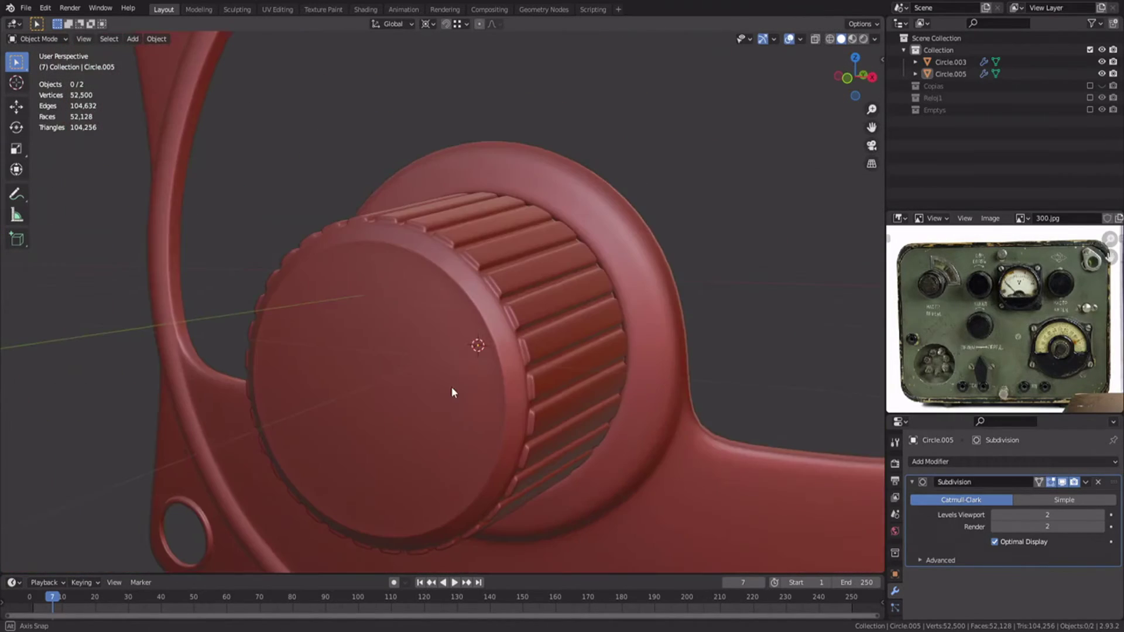
- Cut an edge loop around the housing's centre ring and slide it towards the inner edge beside the knob
scroll(466, 384, down, 5)
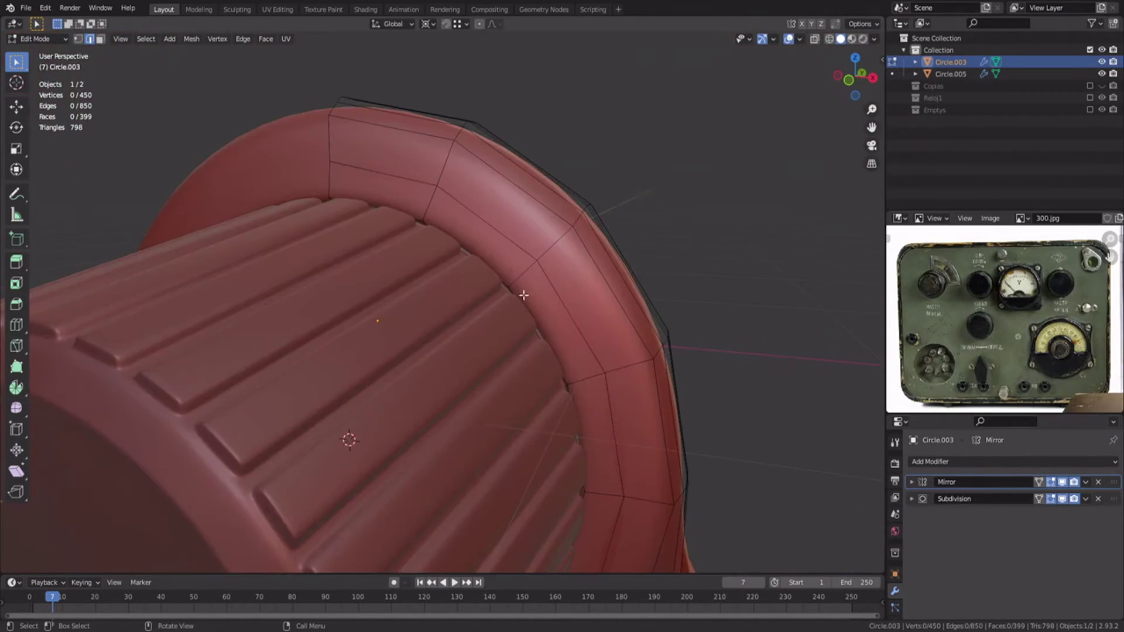
key(g)
key(g)
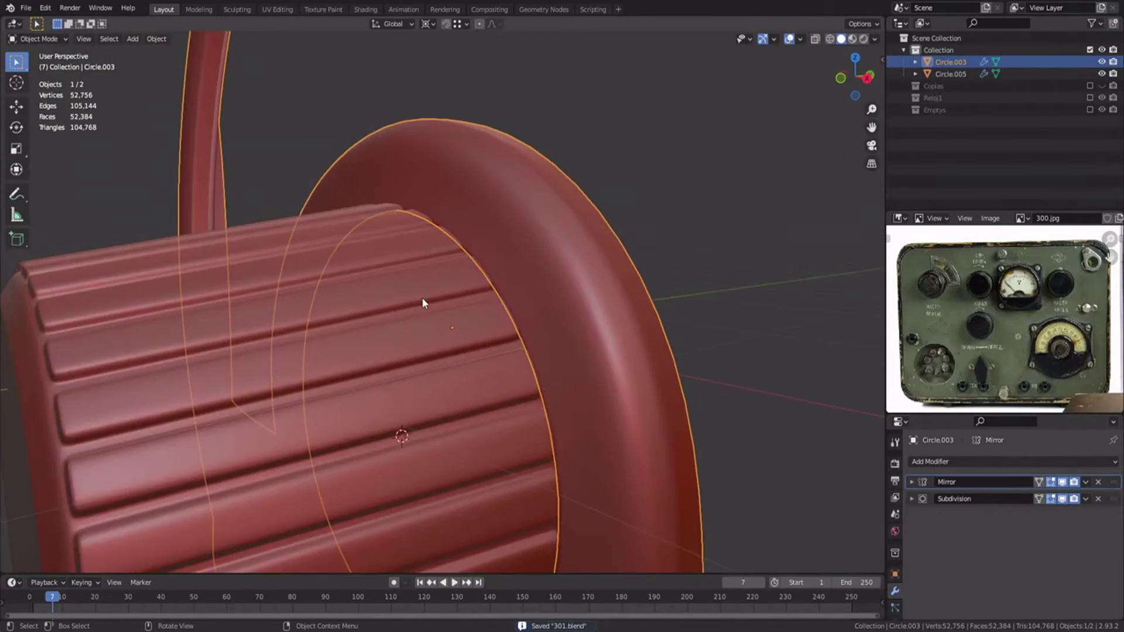
- Resize the knob to fit inside the centre ring, adjust its depth along Y and save the file
click(460, 307)
key(KP_1)
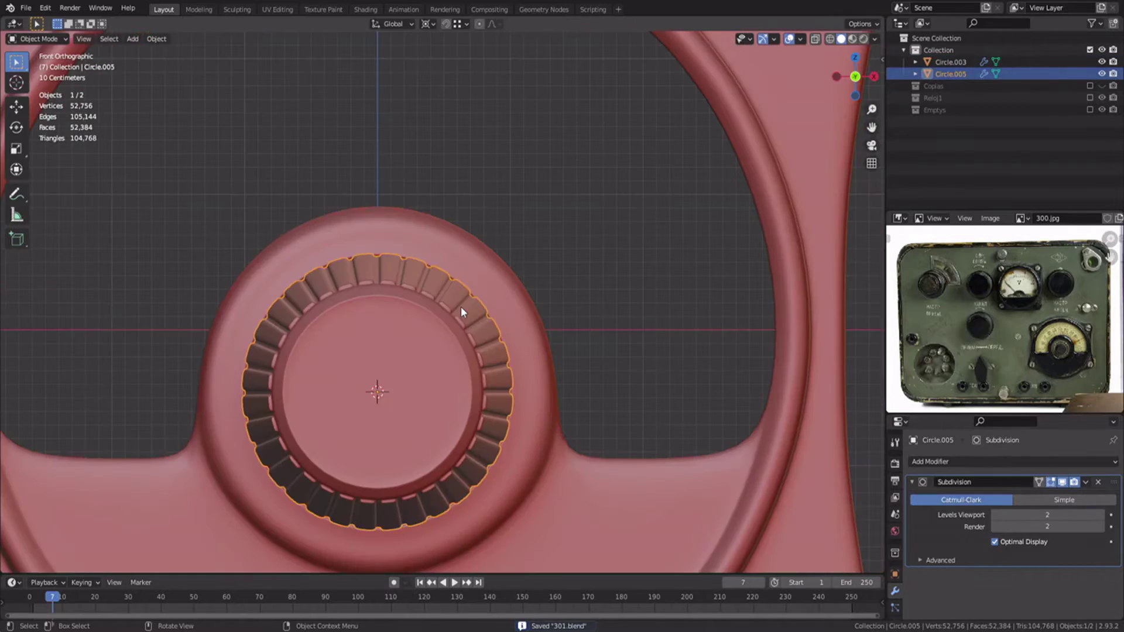
key(s)
click(564, 278)
middle_drag(565, 277, 443, 350)
key(g)
key(y)
click(448, 347)
key(ctrl+s)
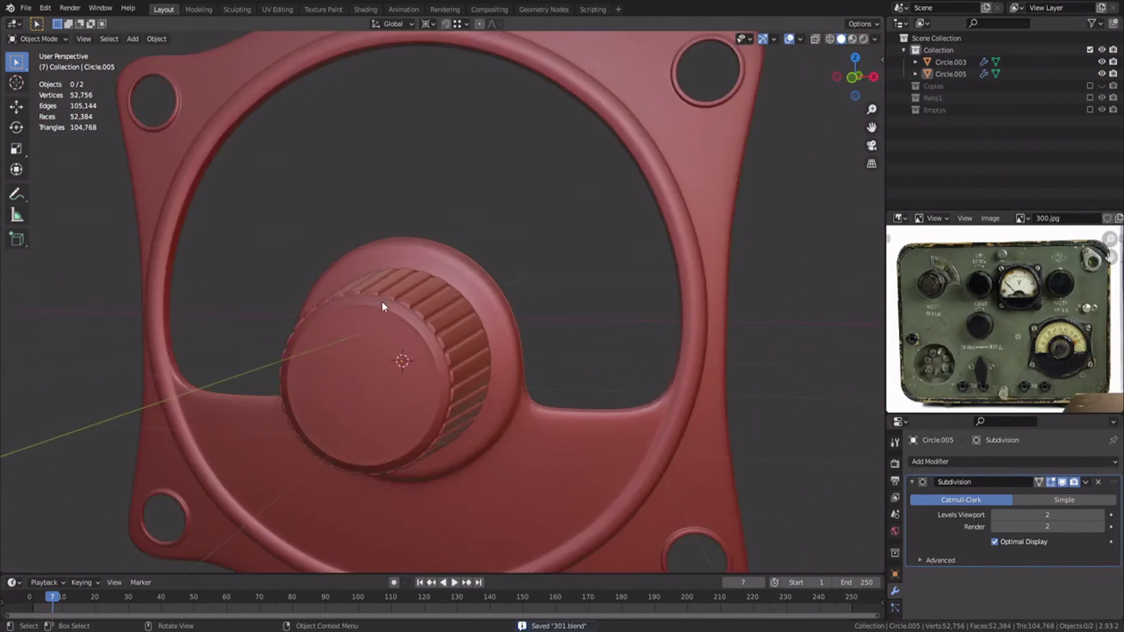
- Edit the housing mesh with its Subdivision modifier hidden in the viewport
scroll(381, 301, down, 2)
middle_drag(382, 301, 436, 336)
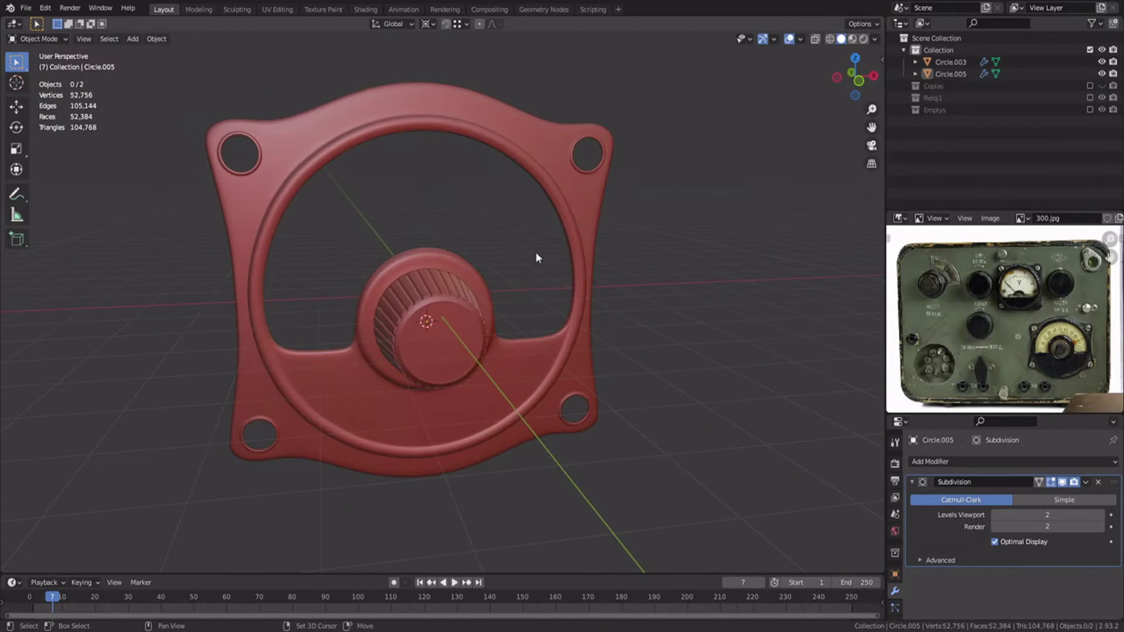
scroll(536, 251, up, 4)
click(473, 264)
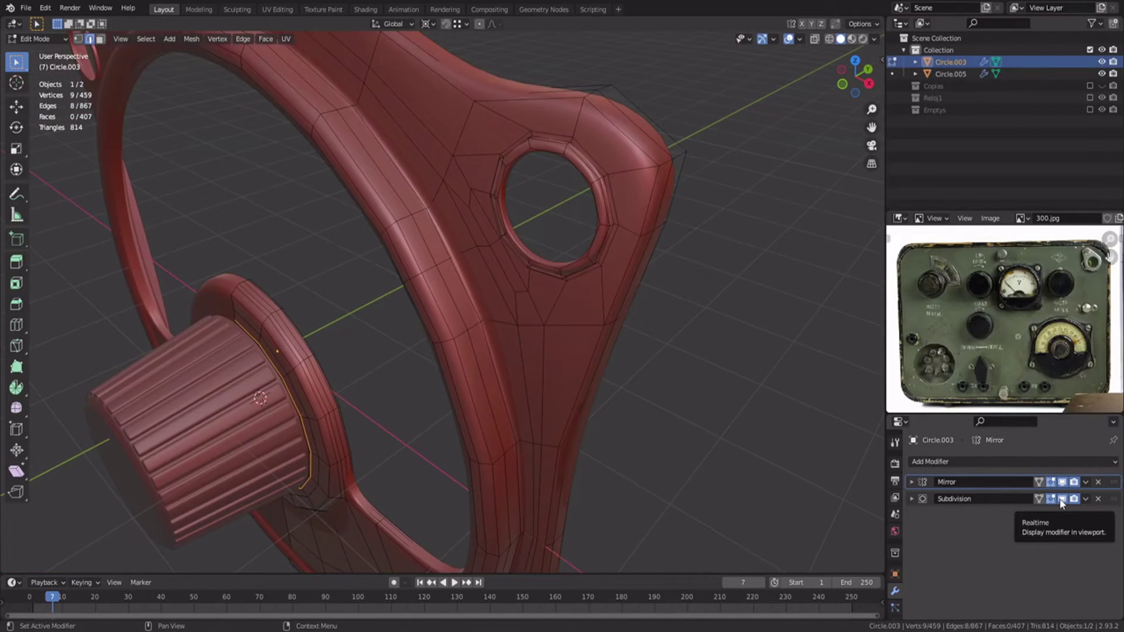
click(1062, 501)
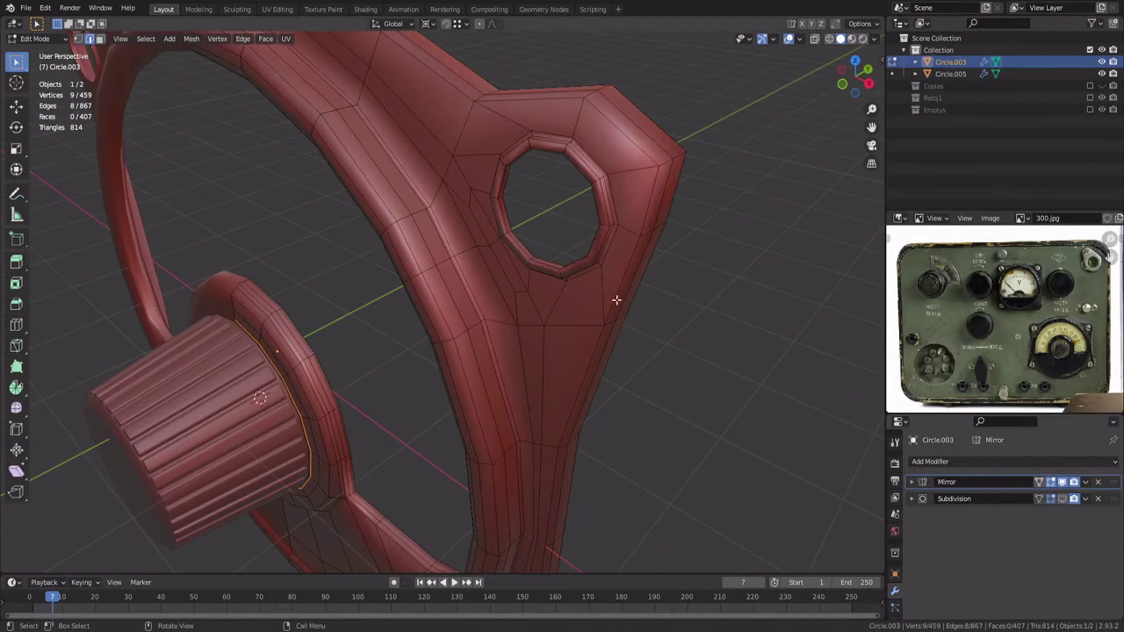
alt+click(515, 240)
middle_drag(615, 301, 369, 259)
alt+shift+click(502, 487)
scroll(368, 258, up, 2)
key(3)
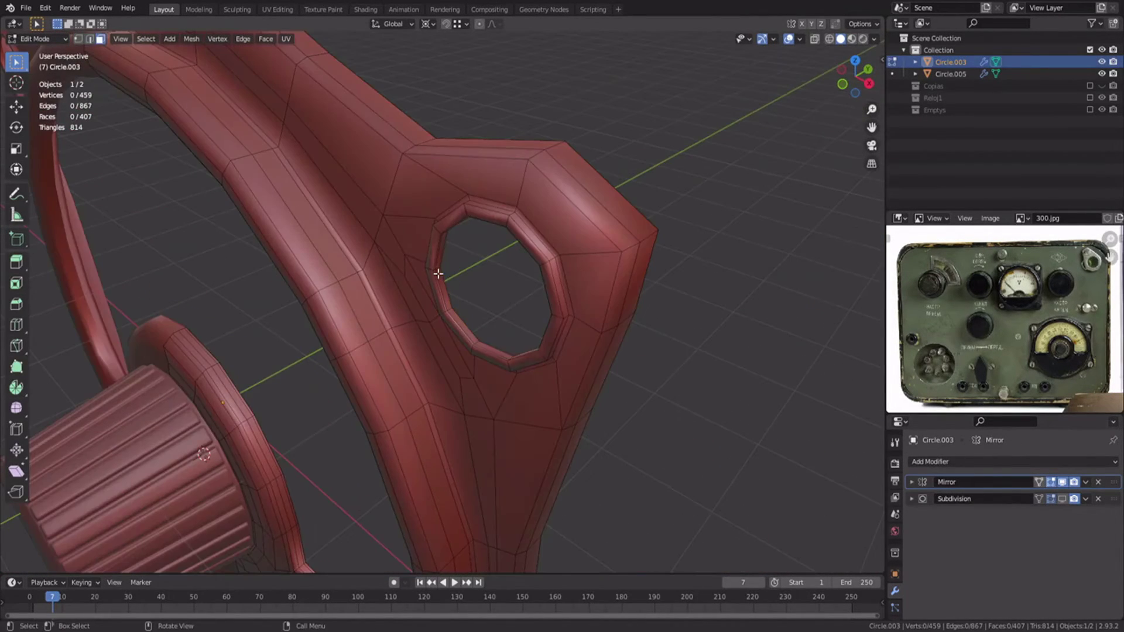
- Select the inner lip loops of both corner holes and scale them about their own centres by 0.797 on X and Z
key(2)
scroll(466, 267, down, 2)
alt+click(447, 278)
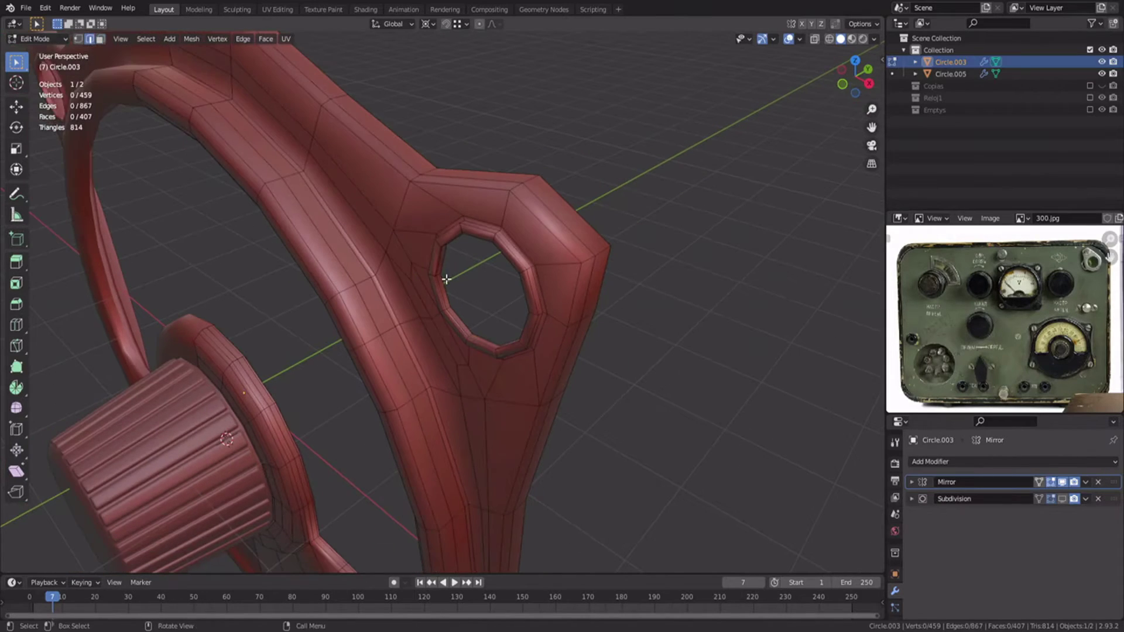
shift+middle_drag(460, 498, 458, 235)
alt+shift+click(449, 489)
key(ctrl+z)
shift+middle_drag(463, 292, 460, 469)
key(ctrl+KP_Add)
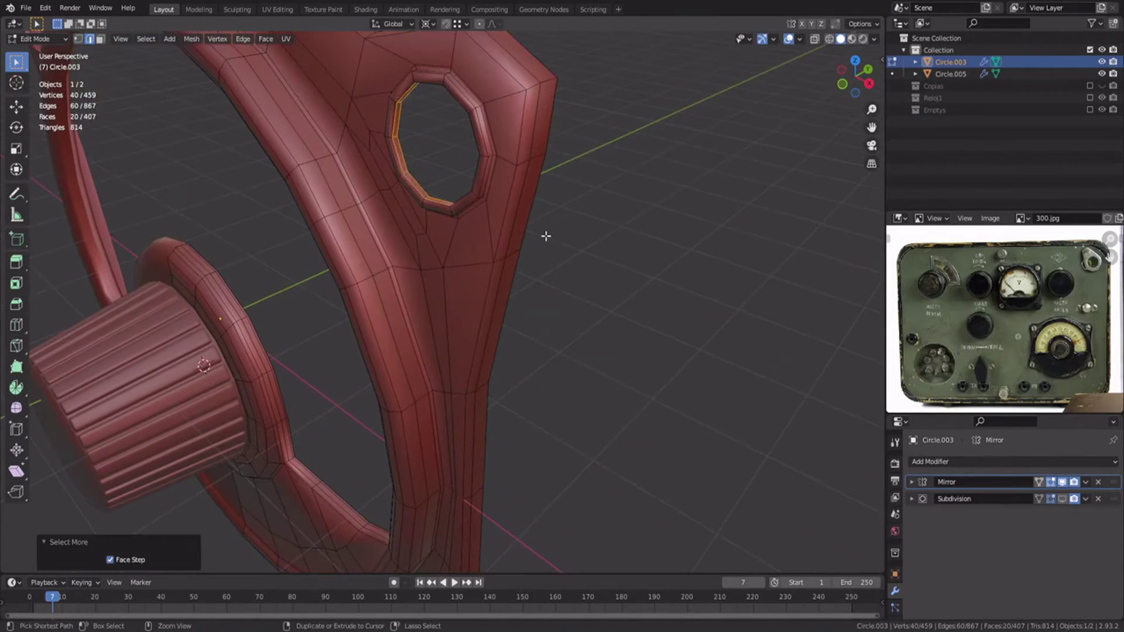
key(KP_1)
click(426, 24)
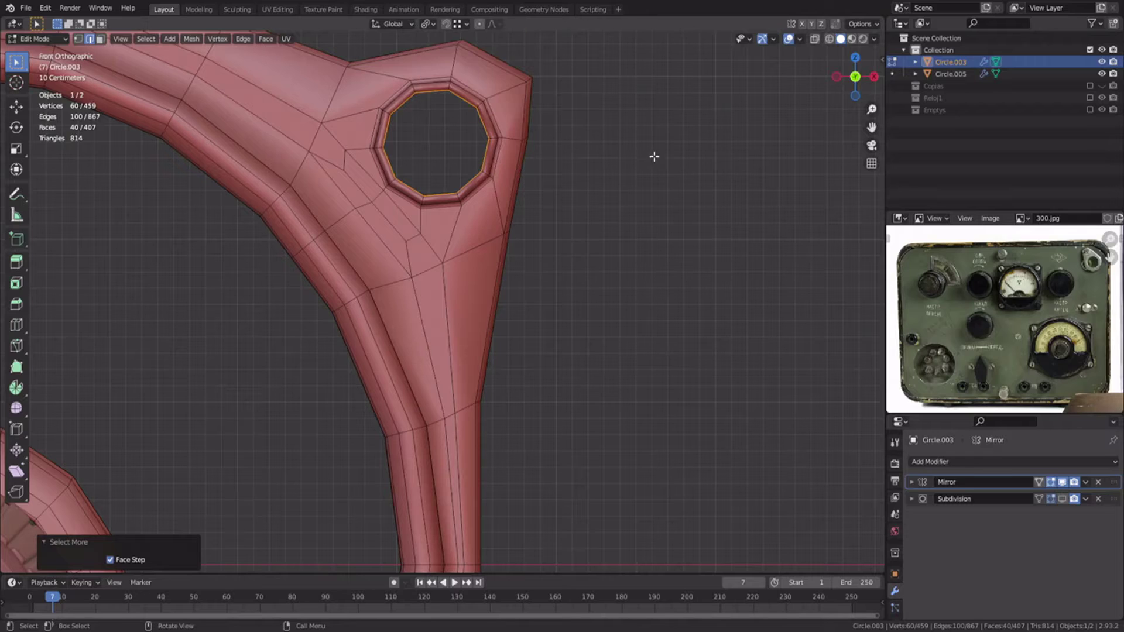
key(s)
key(shift+y)
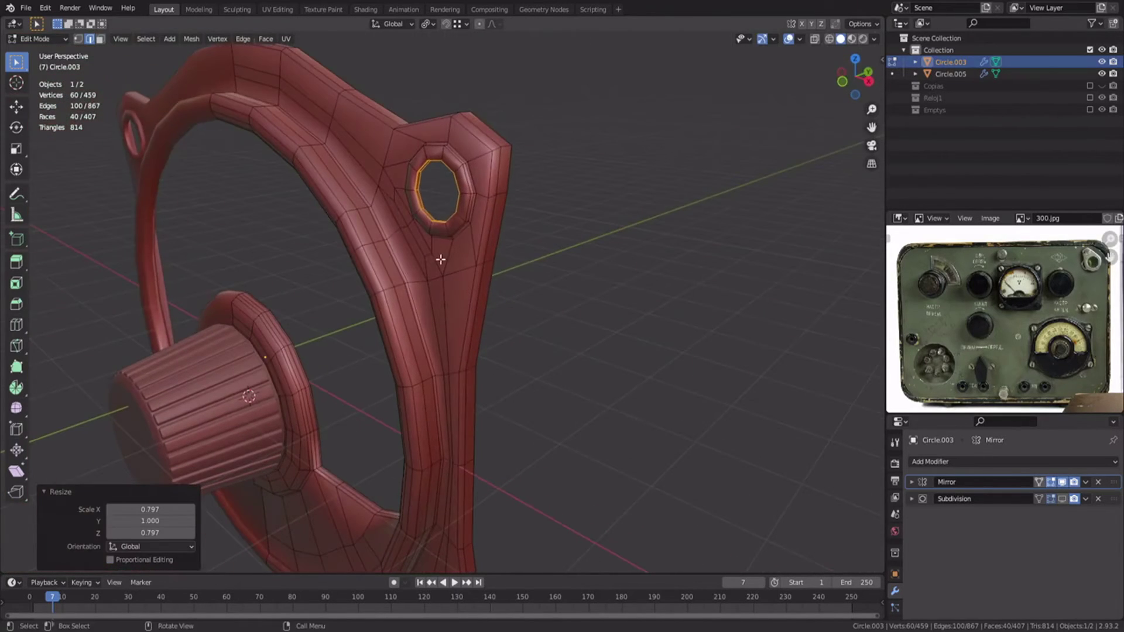
- Cut an edge loop around the corner holes' lips, show the Subdivision modifier again and save the file
middle_drag(439, 256, 506, 341)
scroll(473, 302, up, 4)
key(ctrl+r)
click(473, 302)
key(Tab)
key(alt+a)
key(ctrl+s)
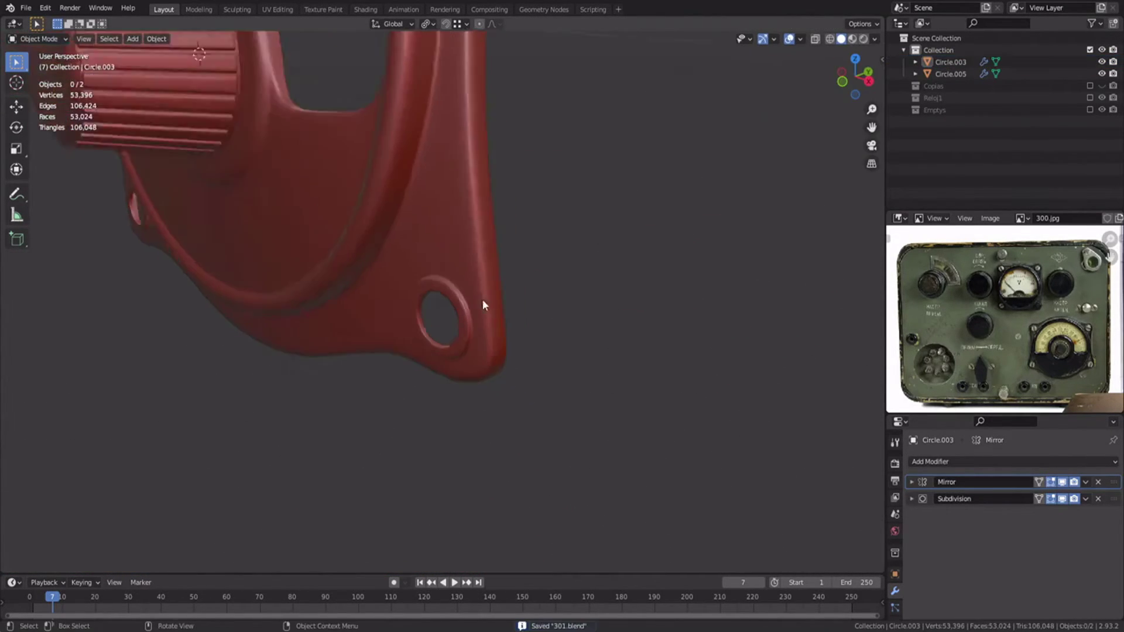
- Show the Reloj1 collection instead of Collection and duplicate the first dial's upper corner screw in place
middle_drag(482, 300, 662, 386)
click(1090, 50)
click(1089, 73)
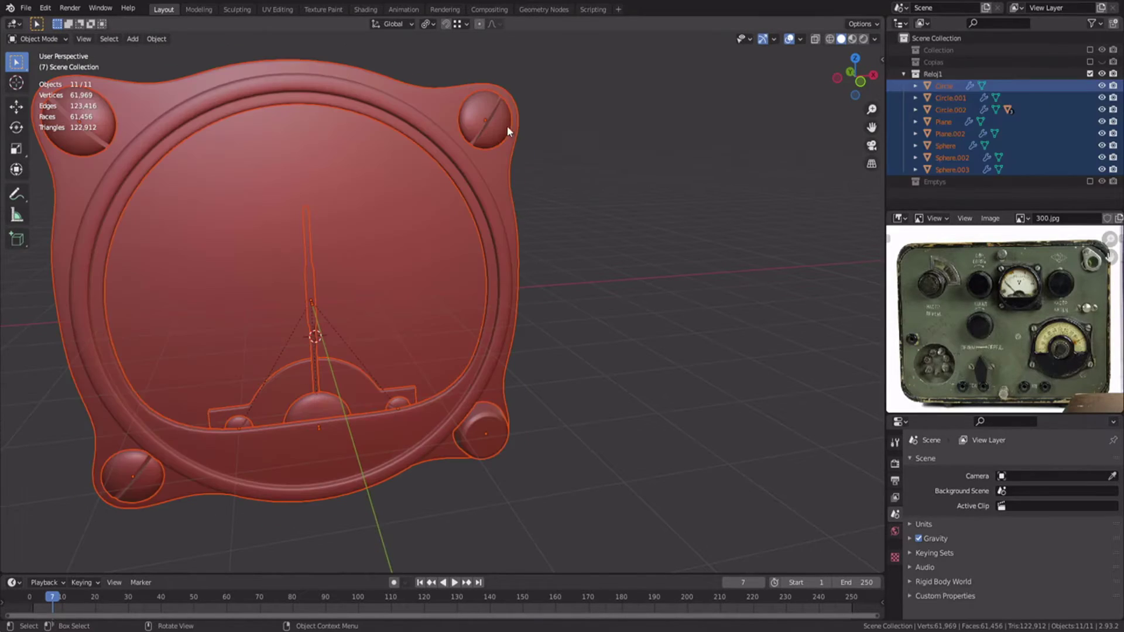
click(507, 125)
key(shift+d)
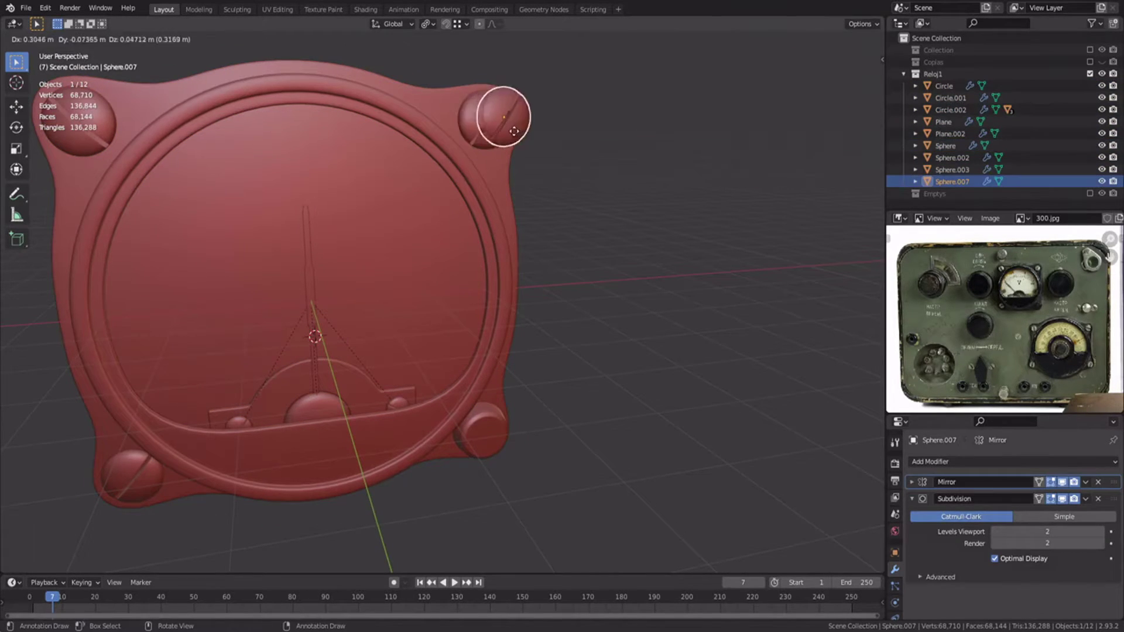
right_click(514, 130)
- Move the copied screw to Collection, exclude Reloj1 and show Collection again
key(m)
click(503, 159)
click(1090, 74)
click(1090, 49)
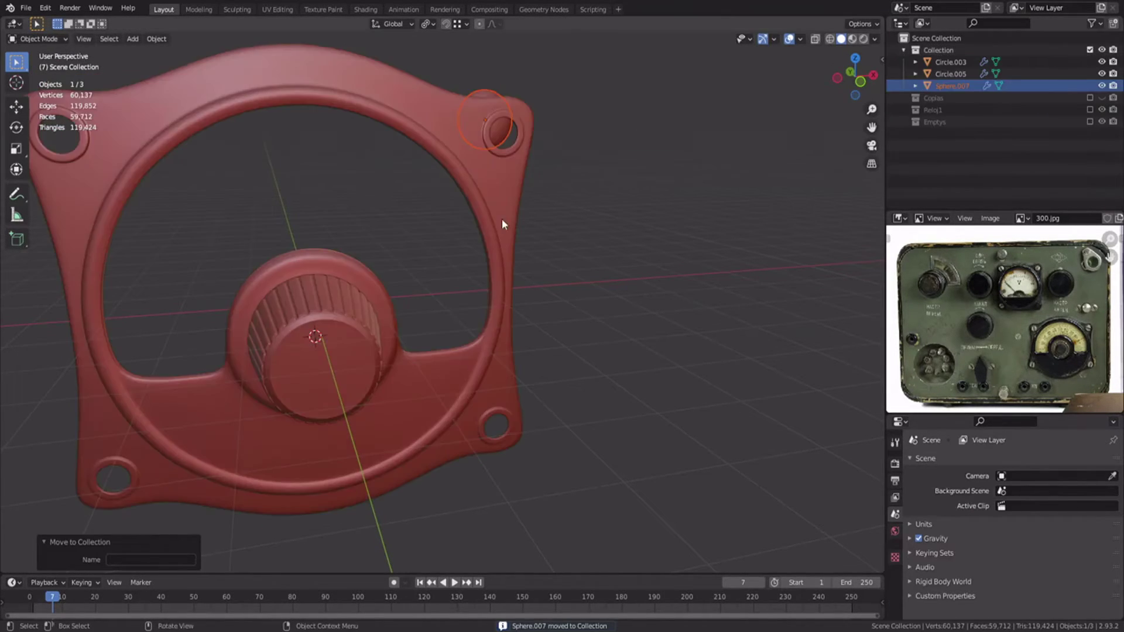
- Move the copied screw -0.35845 m along Y so it sits in front of the housing
middle_drag(501, 219, 442, 301)
key(g)
key(y)
click(430, 311)
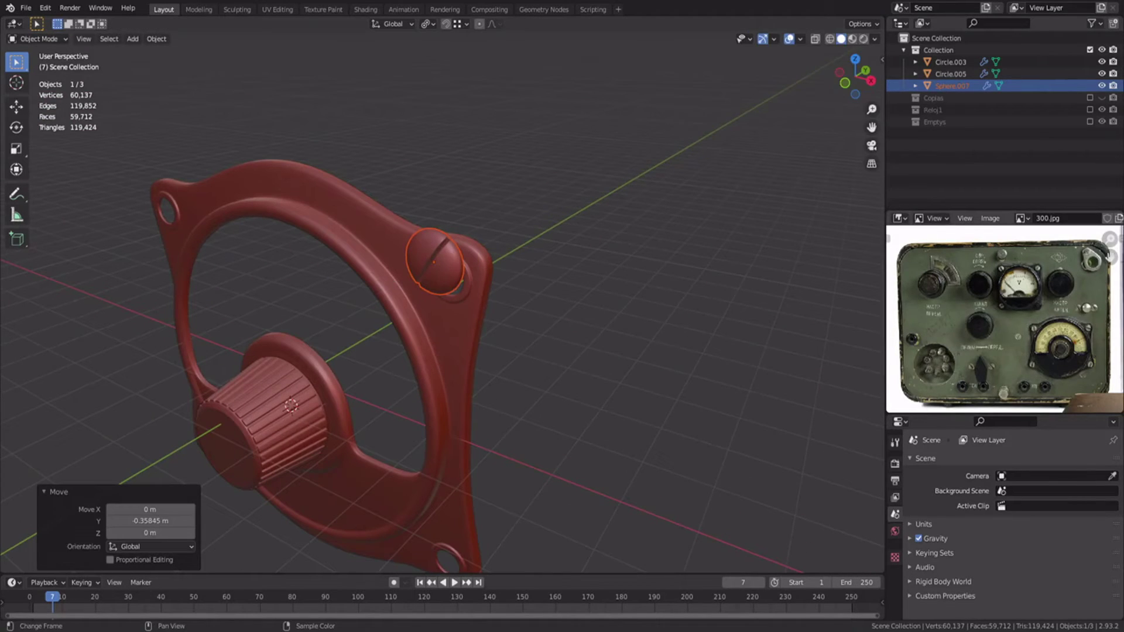
- Examine the copied screw's mesh in Edit Mode from the top and side views
key(KP_Decimal)
key(Tab)
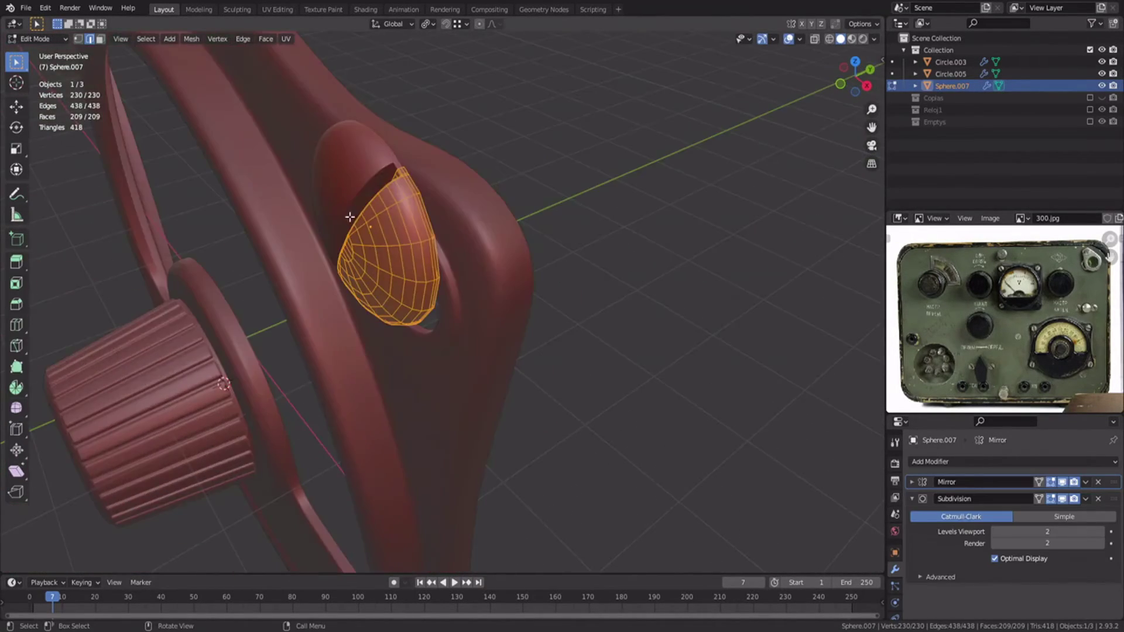
key(KP_7)
key(KP_3)
scroll(358, 218, up, 3)
shift+middle_drag(276, 105, 478, 271)
scroll(359, 218, down, 3)
key(Tab)
scroll(491, 291, down, 2)
scroll(479, 270, down, 3)
- Scale the screw to fit the upper corner hole and centre it there in front view
key(KP_1)
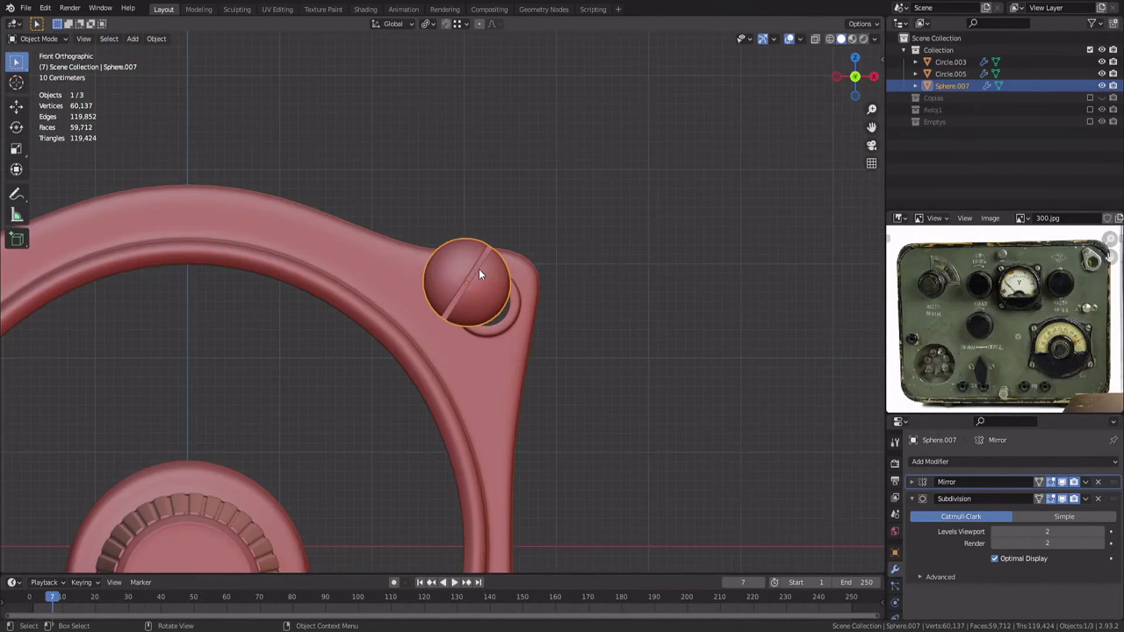
key(s)
click(524, 323)
key(g)
click(545, 344)
scroll(545, 345, up, 4)
scroll(543, 281, up, 4)
key(s)
click(612, 363)
key(g)
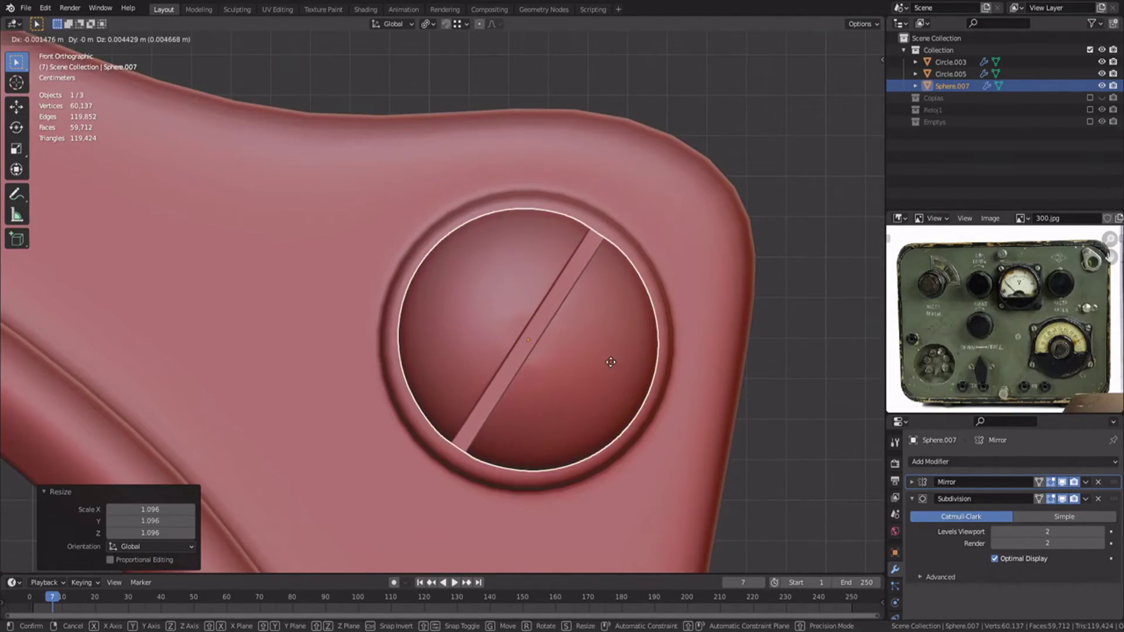
click(612, 361)
- Seat the screw in the corner hole by adjusting its depth along Y, and check the whole housing
middle_drag(612, 361, 476, 394)
key(g)
key(y)
click(487, 391)
key(alt+a)
scroll(374, 375, down, 4)
middle_drag(357, 375, 454, 352)
scroll(463, 305, down, 5)
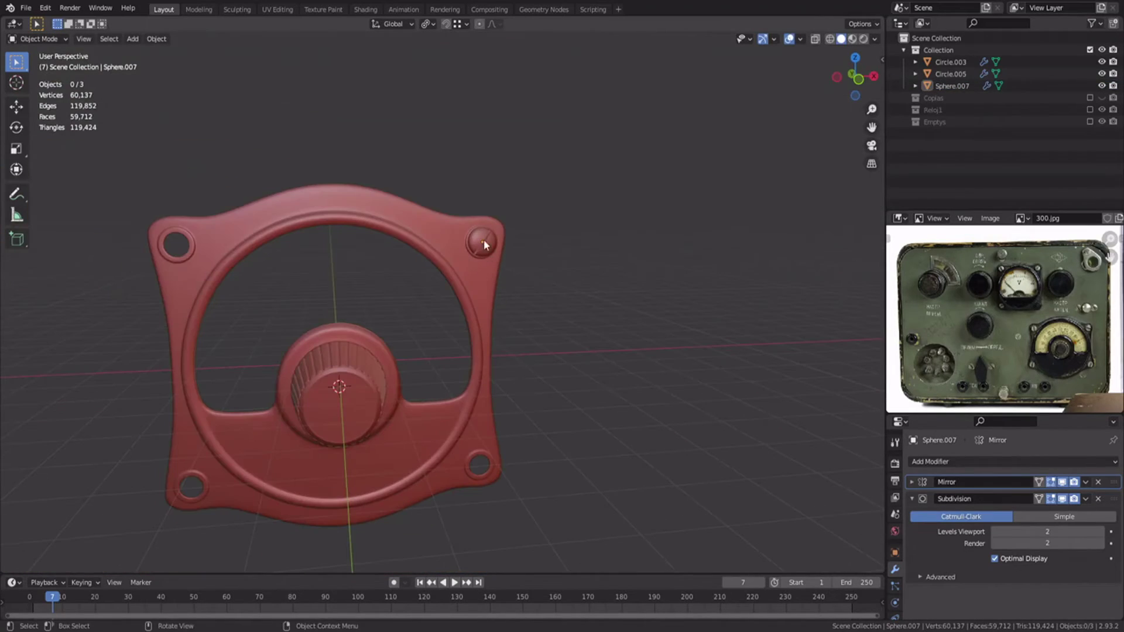
- Rotate the corner screw by 110° in front view
click(483, 241)
key(KP_1)
click(533, 281)
- Duplicate the corner screw straight down along Z and centre the copy vertically in the lower corner hole
shift+middle_drag(531, 273, 557, 147)
key(shift+d)
key(z)
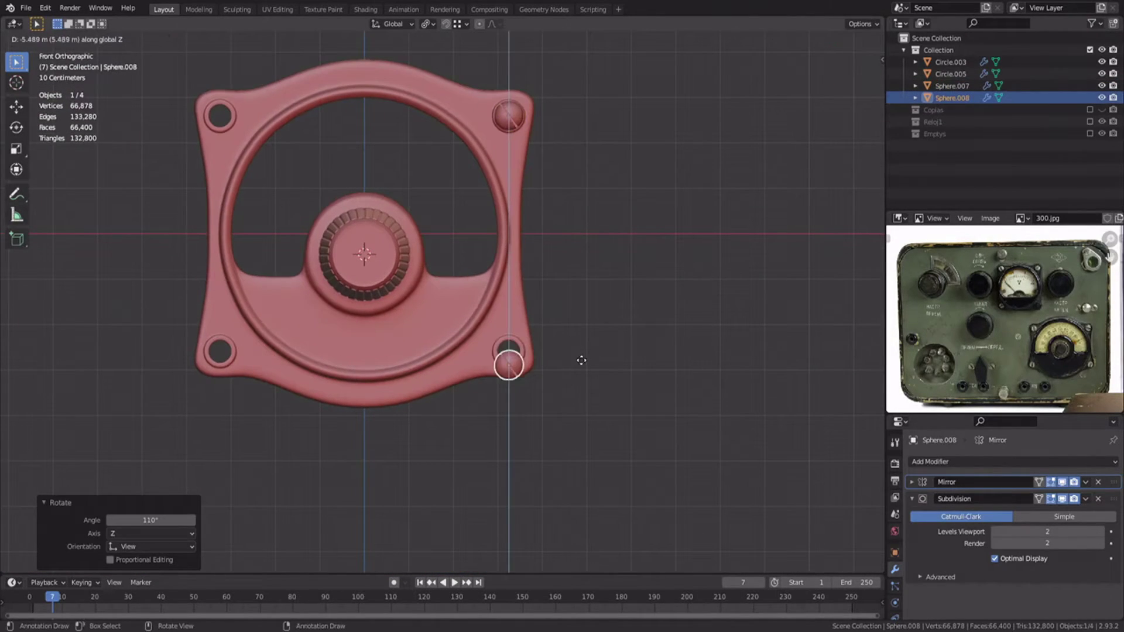
click(583, 350)
scroll(511, 365, up, 6)
key(g)
key(z)
click(566, 294)
key(g)
key(z)
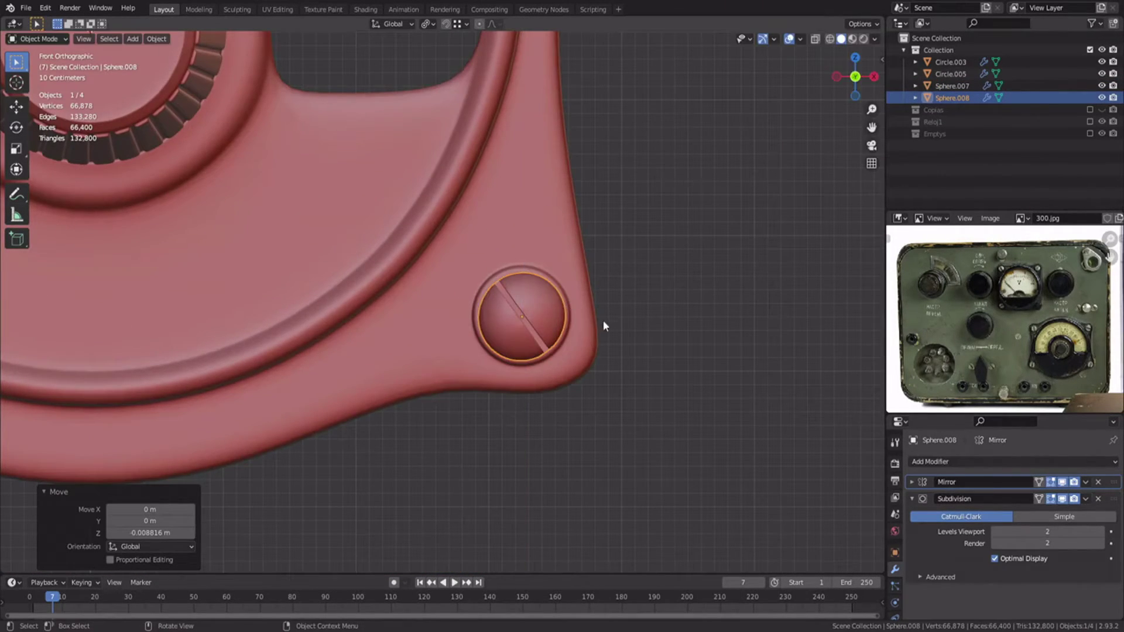
- Rotate the lower screw so its slot lies nearly horizontal, and nudge it to the middle of its hole
key(r)
click(592, 305)
key(g)
key(y)
click(590, 305)
scroll(587, 380, down, 5)
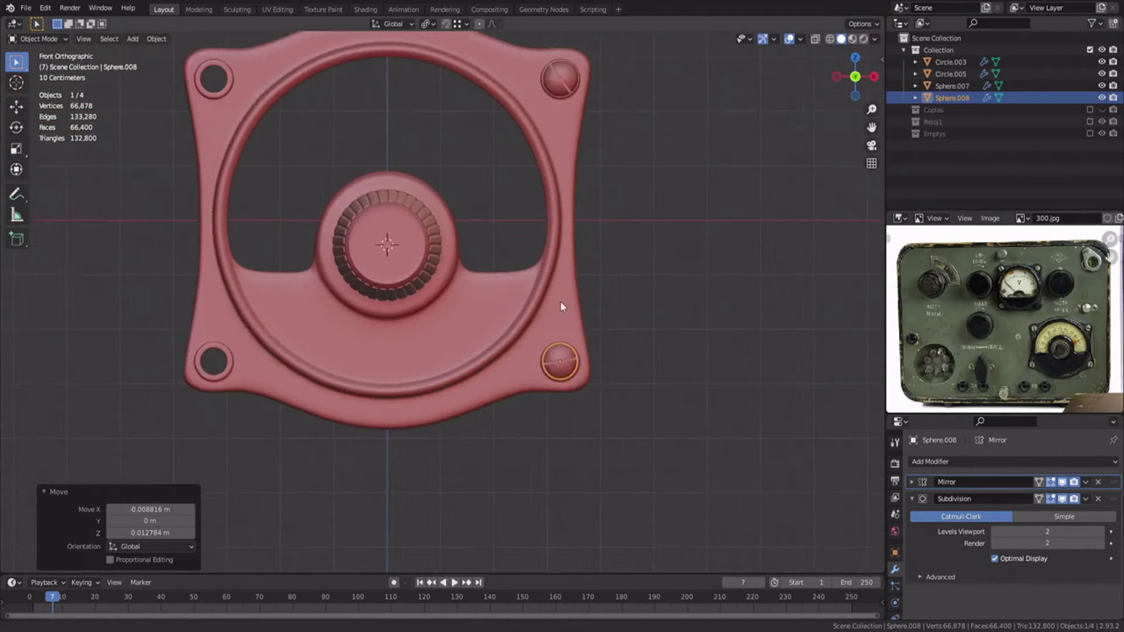
- Duplicate both corner screws together into the two empty holes on the opposite side of the housing
shift+click(560, 81)
shift+middle_drag(467, 219, 631, 248)
key(shift+d)
click(284, 243)
- Rotate the two copied screws individually in front view to give each slot a different angle
click(378, 92)
key(r)
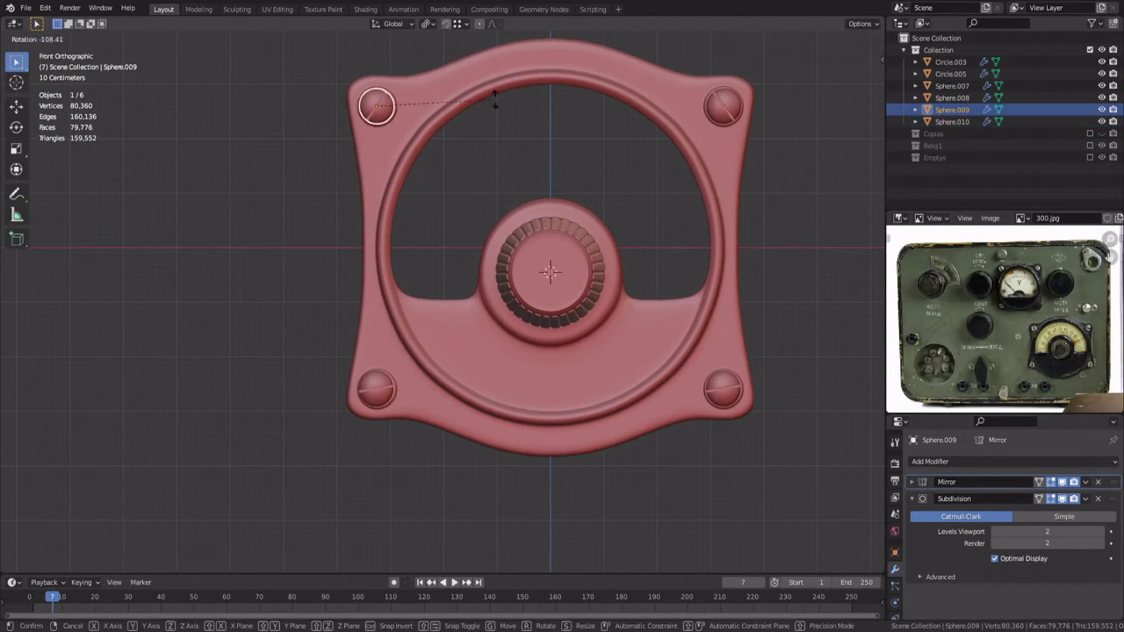
click(405, 134)
click(384, 381)
key(r)
click(425, 405)
- Shift the copied lower screw 0.015869 m along X to centre it in its hole, and save the file
scroll(405, 407, up, 4)
key(g)
key(x)
click(463, 357)
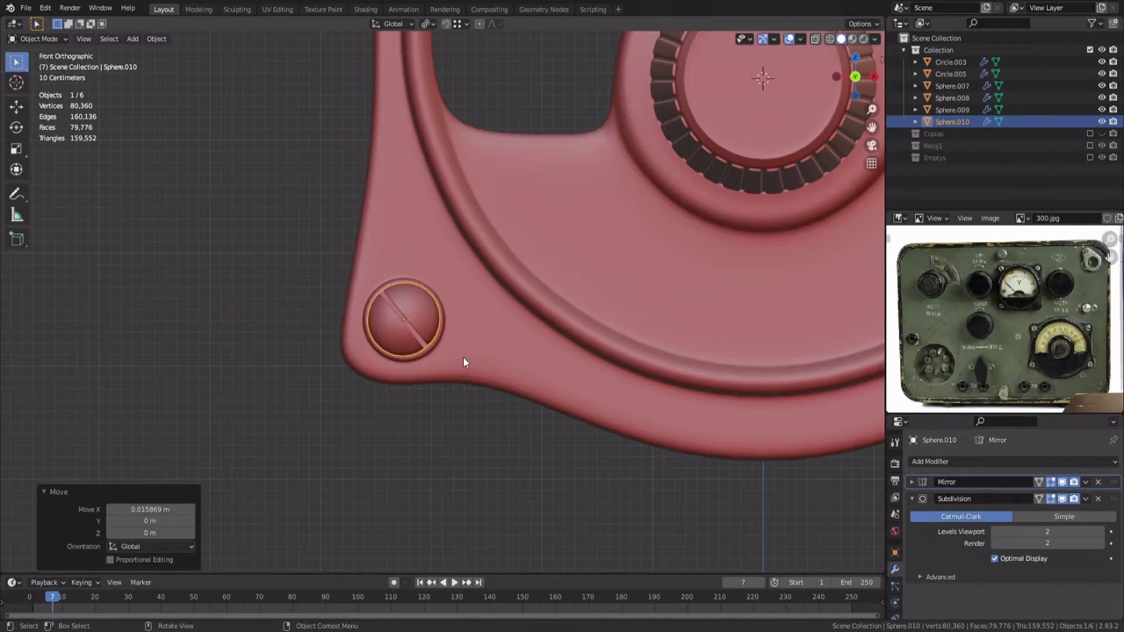
scroll(463, 358, down, 9)
click(466, 393)
key(ctrl+s)
- Add a supporting edge loop around the dial housing's outer side wall
middle_drag(492, 374, 418, 313)
key(KP_1)
click(418, 313)
key(Tab)
scroll(410, 319, up, 4)
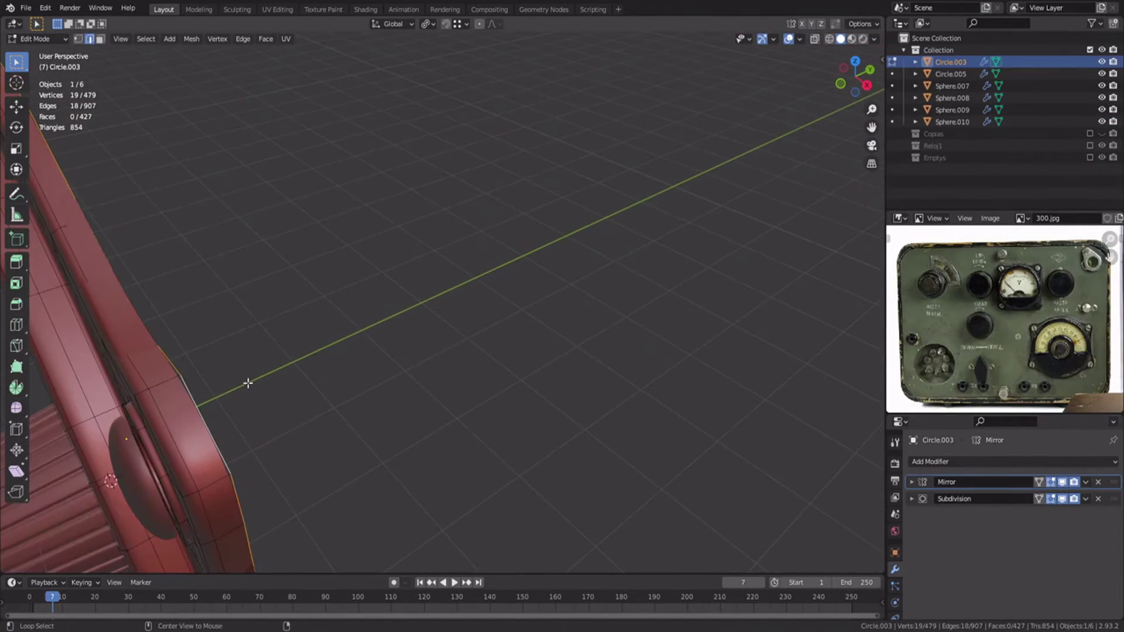
key(ctrl+r)
click(261, 397)
right_click(261, 398)
scroll(307, 340, down, 3)
scroll(385, 349, down, 5)
key(KP_1)
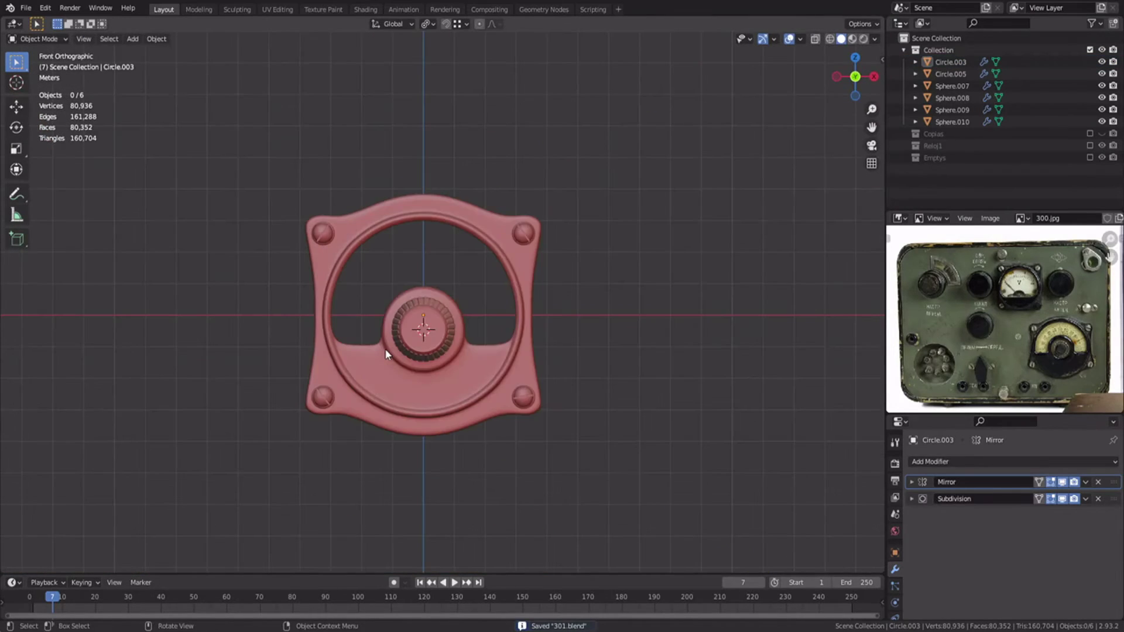
- Add a front-facing 16-vertex mesh circle at the origin and enlarge it to reach the rim of the dial opening
scroll(385, 349, up, 3)
alt+click(494, 191)
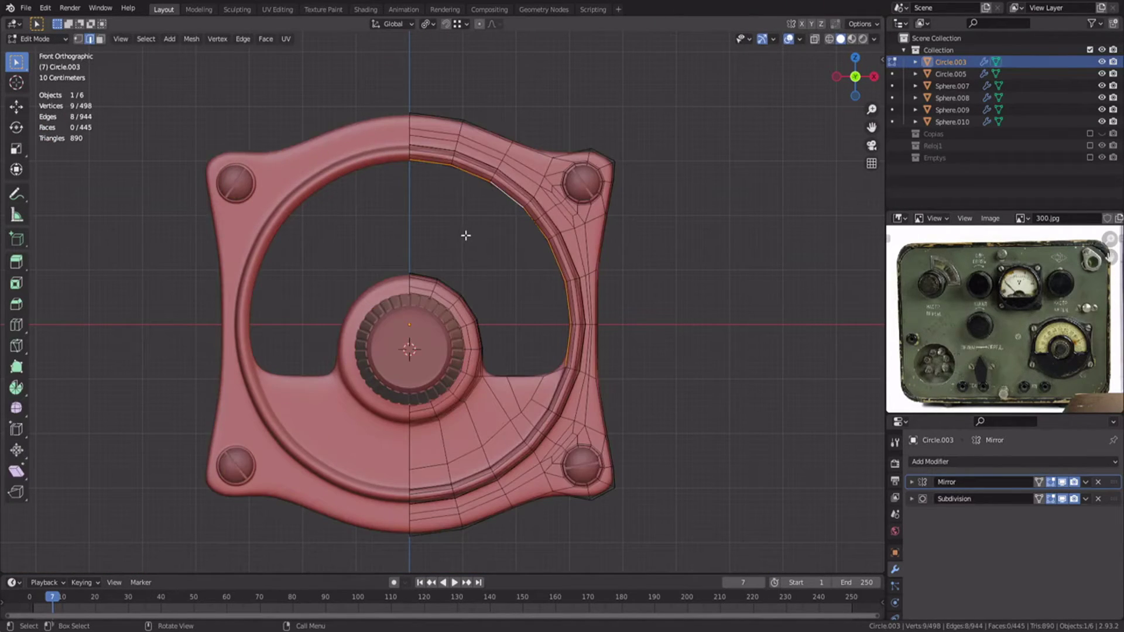
key(Tab)
key(shift+a)
key(Escape)
key(shift+a)
mouse_move(436, 138)
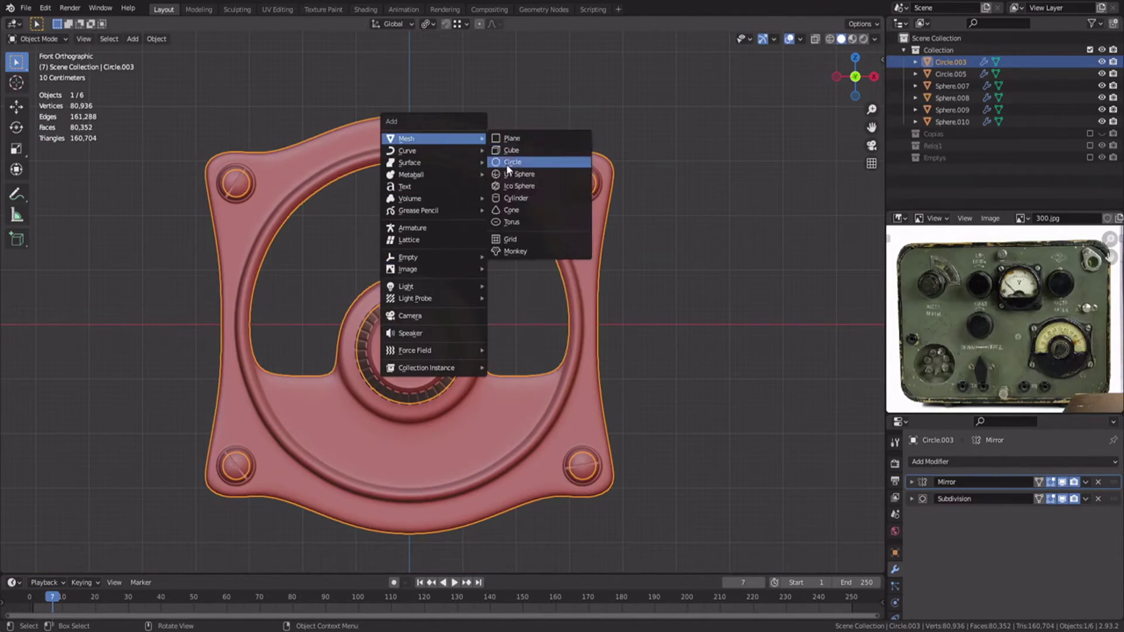
click(508, 163)
click(151, 433)
key(Tab)
key(s)
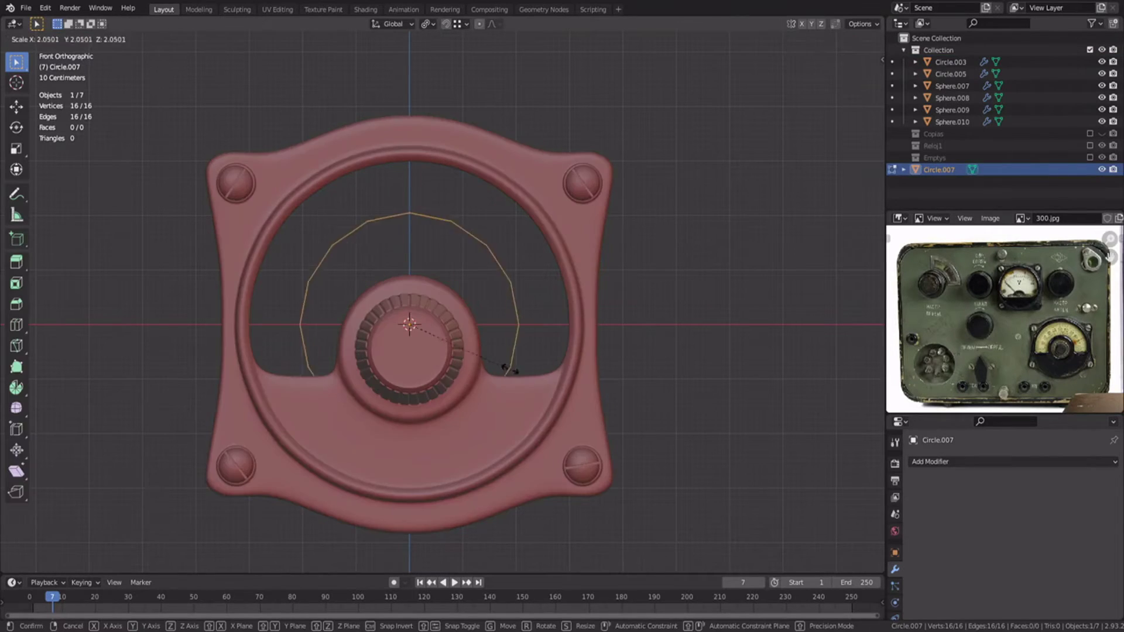
click(566, 370)
- Extrude the circle inward into three concentric rings, the first scaled to 0.885, and grid-fill the centre
key(e)
key(s)
click(613, 227)
key(e)
key(s)
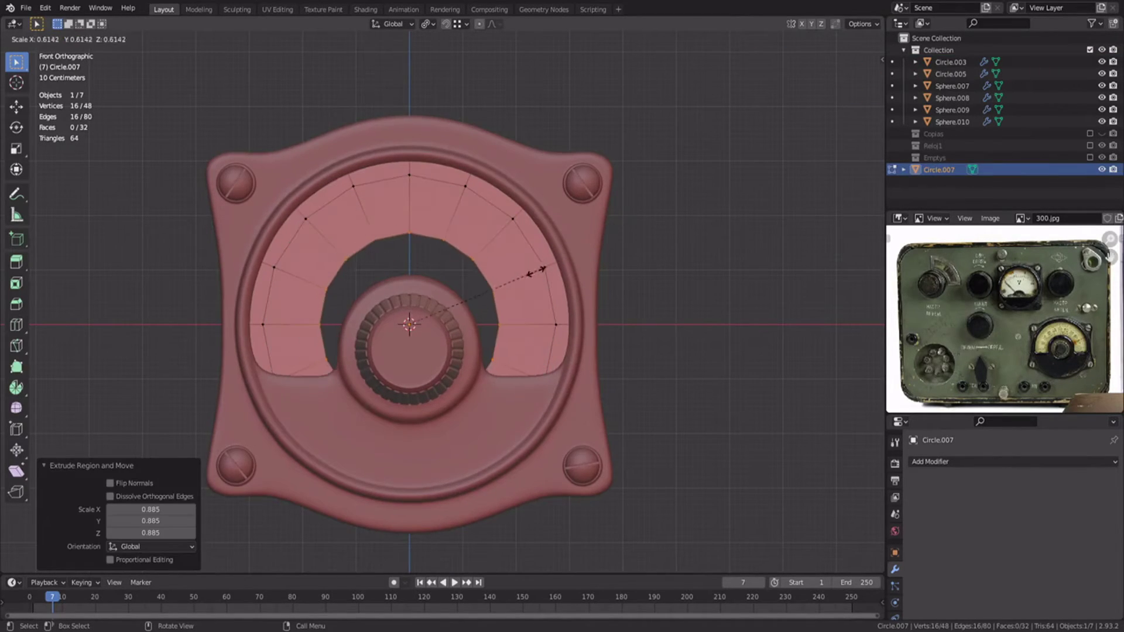
click(534, 269)
key(e)
key(s)
click(494, 292)
key(ctrl+f)
click(494, 291)
- Move the whole disc mesh -0.15911 m along Y to set it behind the housing's front opening
key(Tab)
middle_drag(285, 267, 507, 311)
scroll(507, 311, up, 3)
key(Tab)
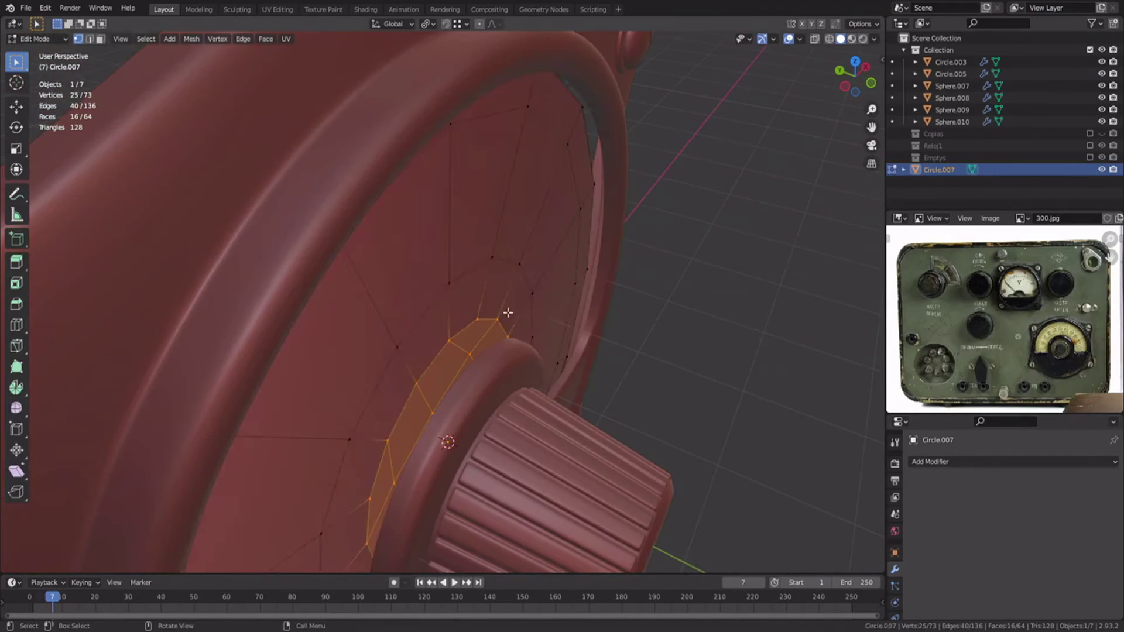
key(a)
key(g)
key(y)
click(560, 334)
- Extrude the disc to give it thickness, then add a level 2 subdivision with smooth shading
middle_drag(375, 252, 487, 268)
key(e)
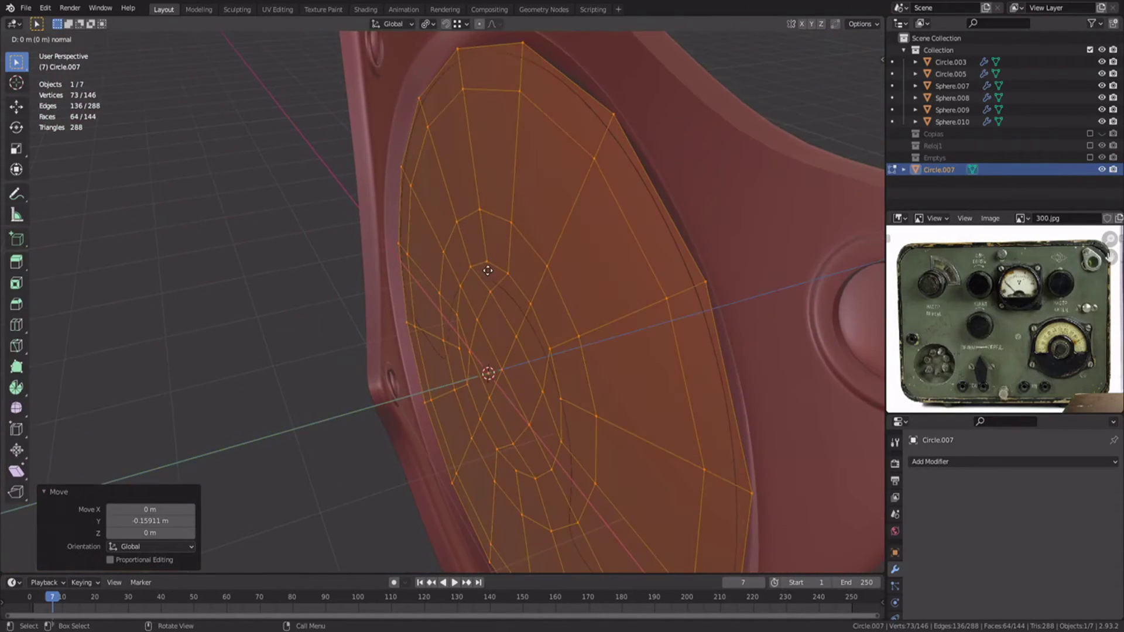
click(485, 271)
key(e)
click(485, 271)
key(ctrl+2)
right_click(488, 274)
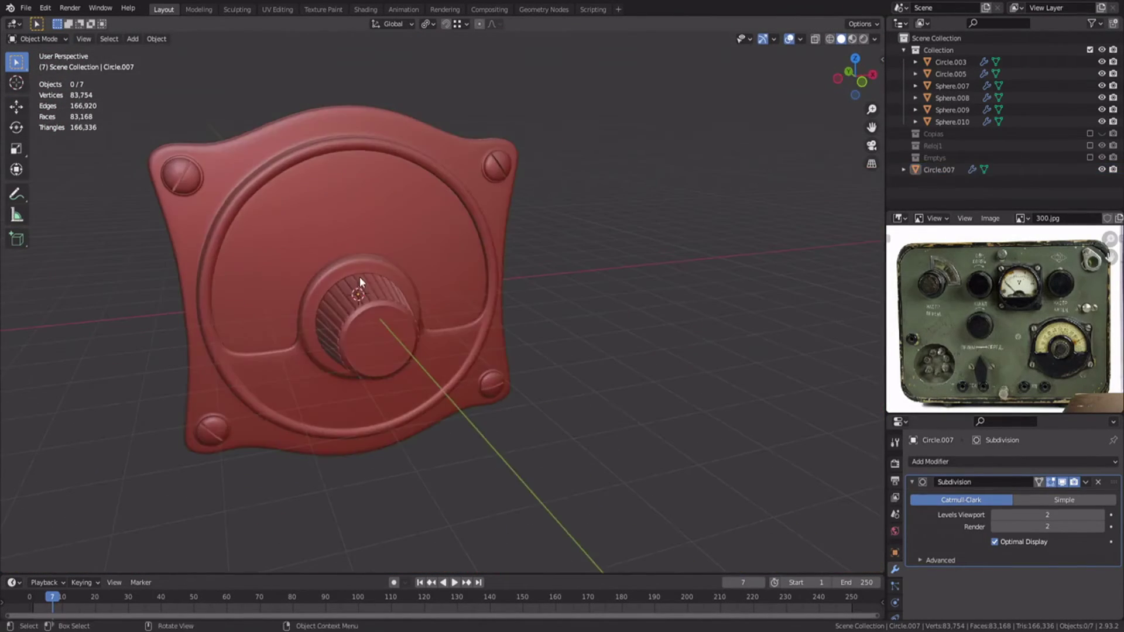
middle_drag(359, 277, 417, 301)
- Move all seven dial objects into a new collection named Reloj2 and save the file
click(800, 39)
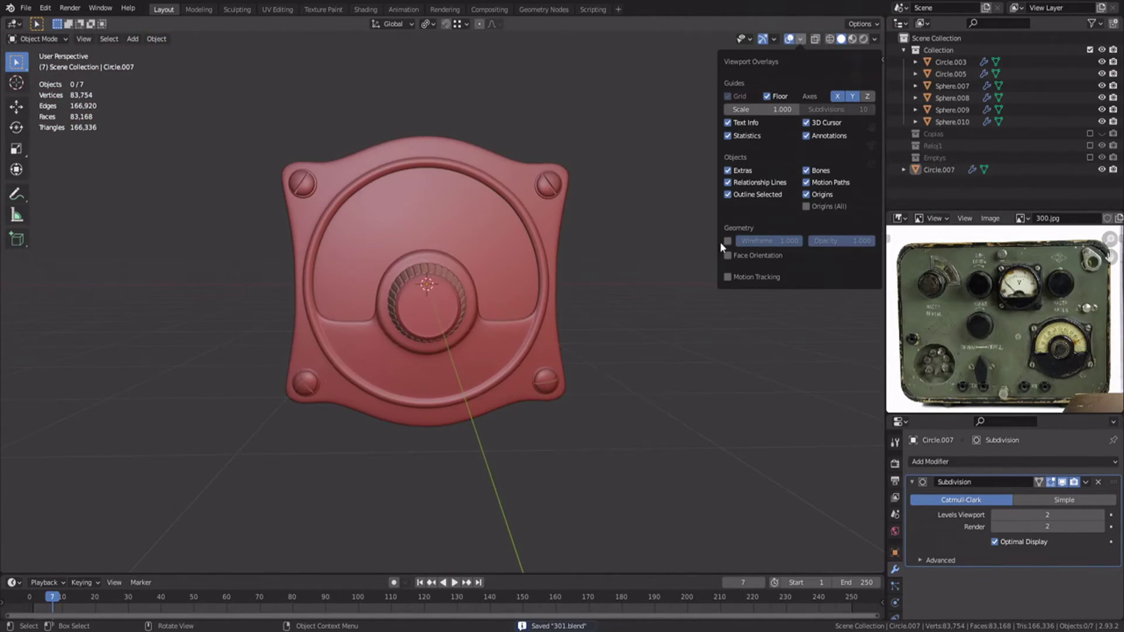
scroll(522, 265, up, 1)
key(a)
middle_drag(585, 255, 549, 261)
key(m)
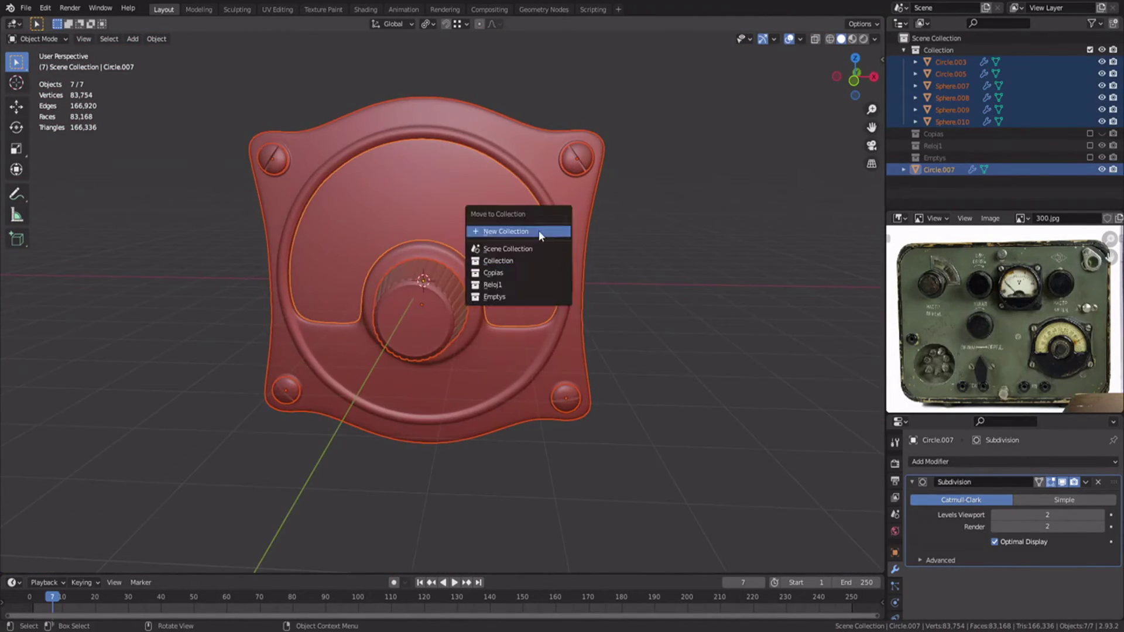
click(539, 230)
text(Relo)
click(532, 266)
key(alt+a)
middle_drag(404, 328, 461, 337)
key(ctrl+s)
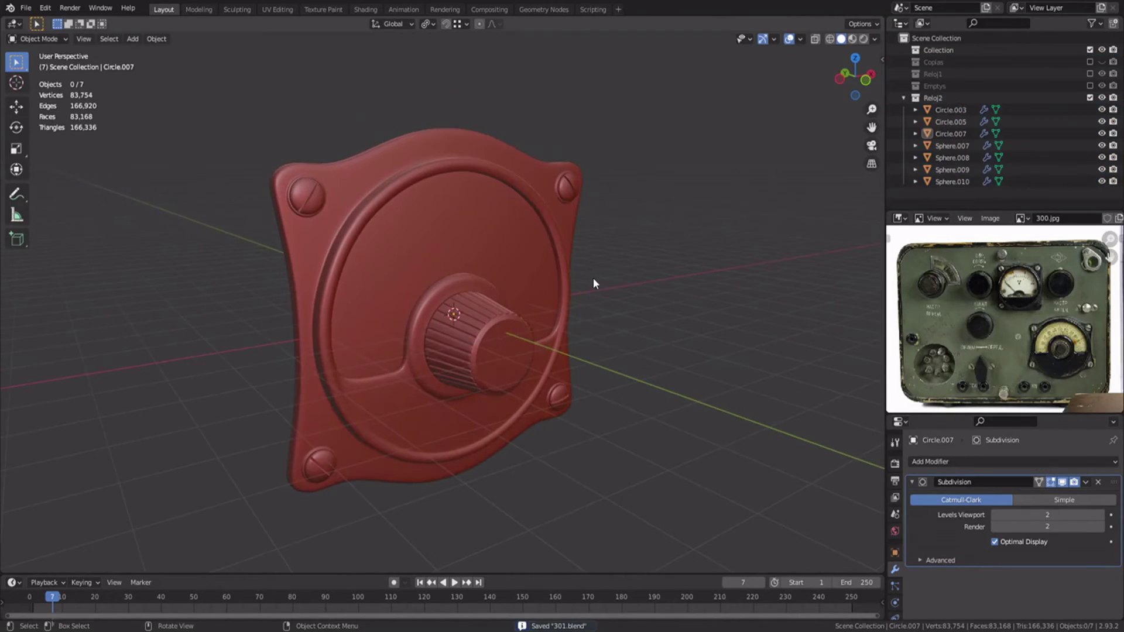
- Compare the Reloj1 dial with Reloj2, and exclude both collections from the view layer
click(903, 98)
click(1090, 74)
middle_drag(644, 187, 597, 186)
scroll(597, 187, down, 2)
click(904, 74)
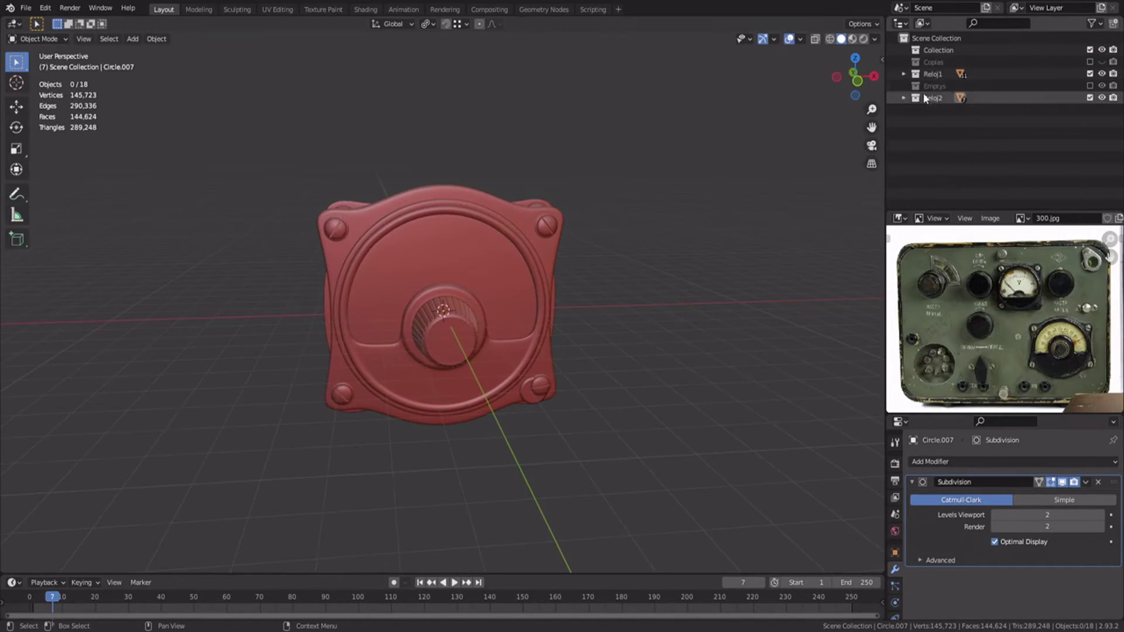
click(1089, 97)
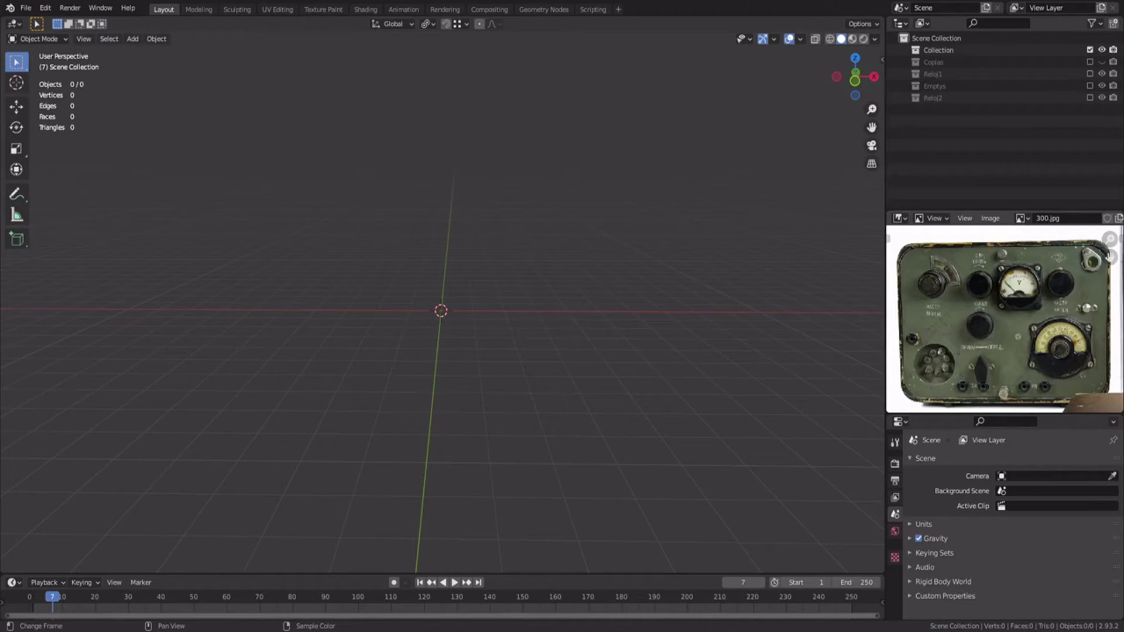
- Add a 2 m mesh plane at the origin facing the front view, and open it for mesh editing
key(KP_1)
key(shift+a)
mouse_move(412, 114)
click(463, 127)
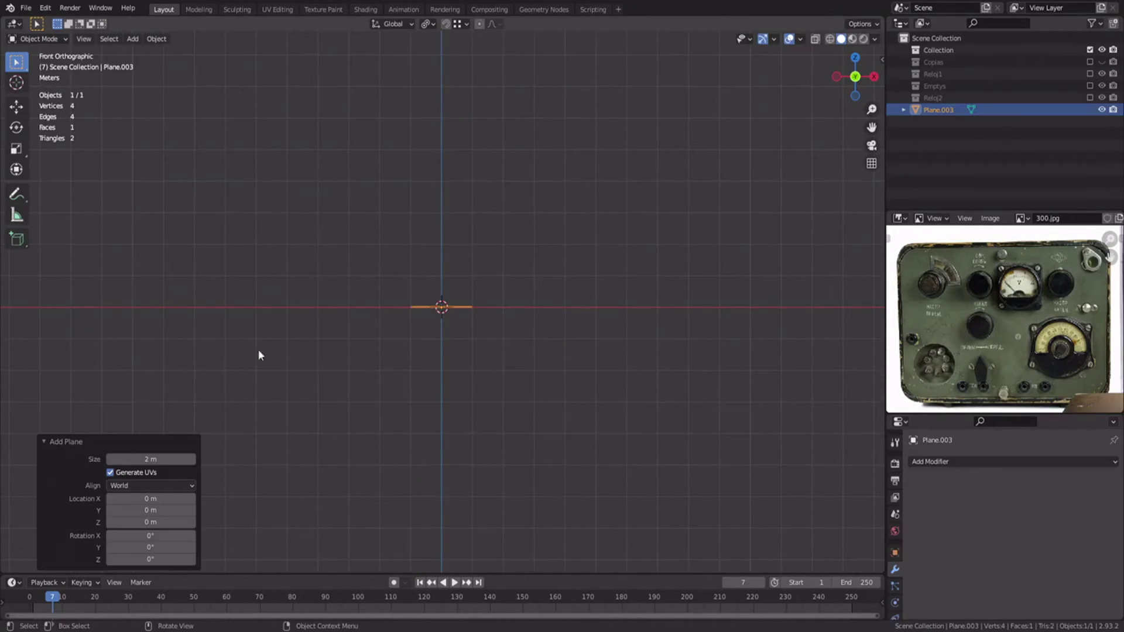
click(163, 513)
key(Tab)
- Scale the plane up and widen it by a factor of 1.335 along X into a rectangle
key(s)
click(608, 325)
key(s)
key(x)
click(660, 325)
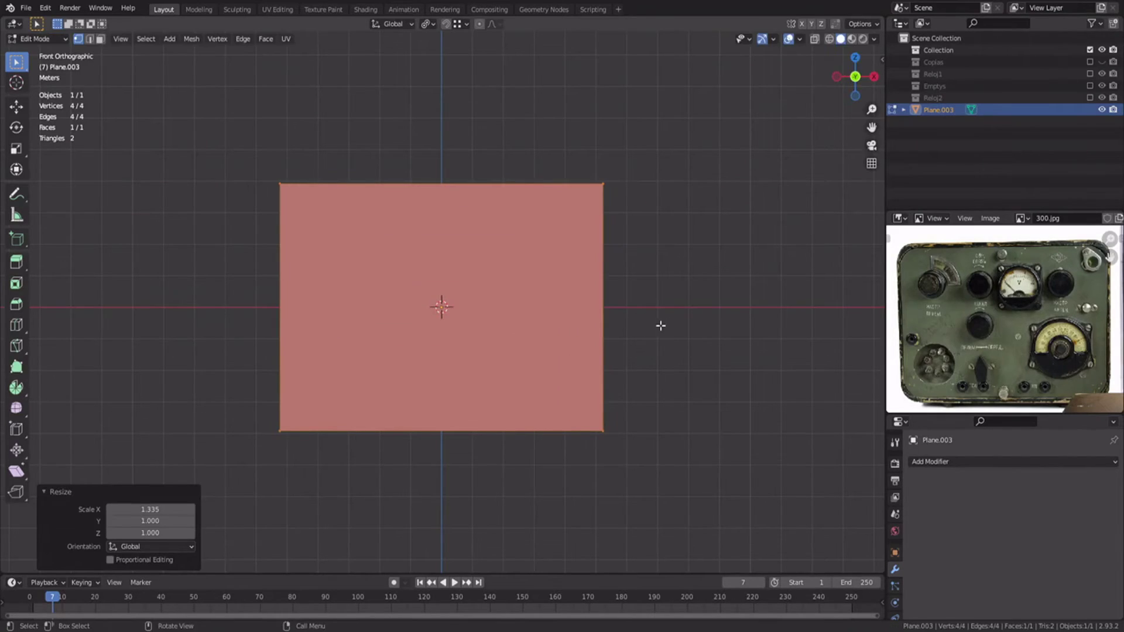
- Enlarge the rectangle by 1.241 and round its corners with a three-segment vertex bevel, scaling the result to 0.881 along X
key(s)
click(682, 323)
key(ctrl+shift+b)
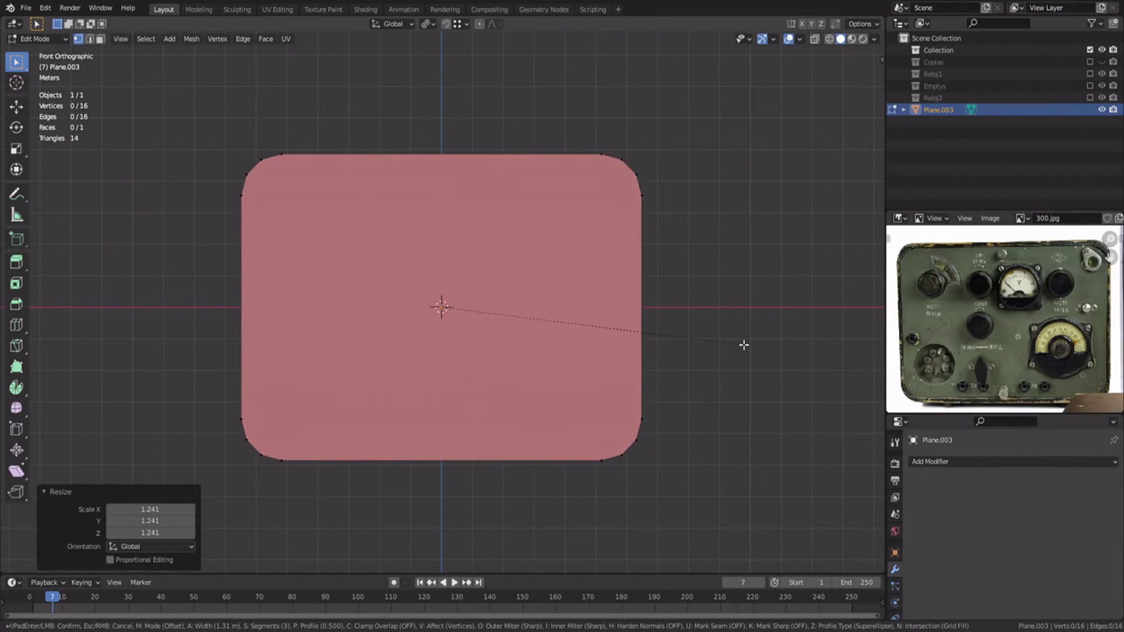
click(708, 335)
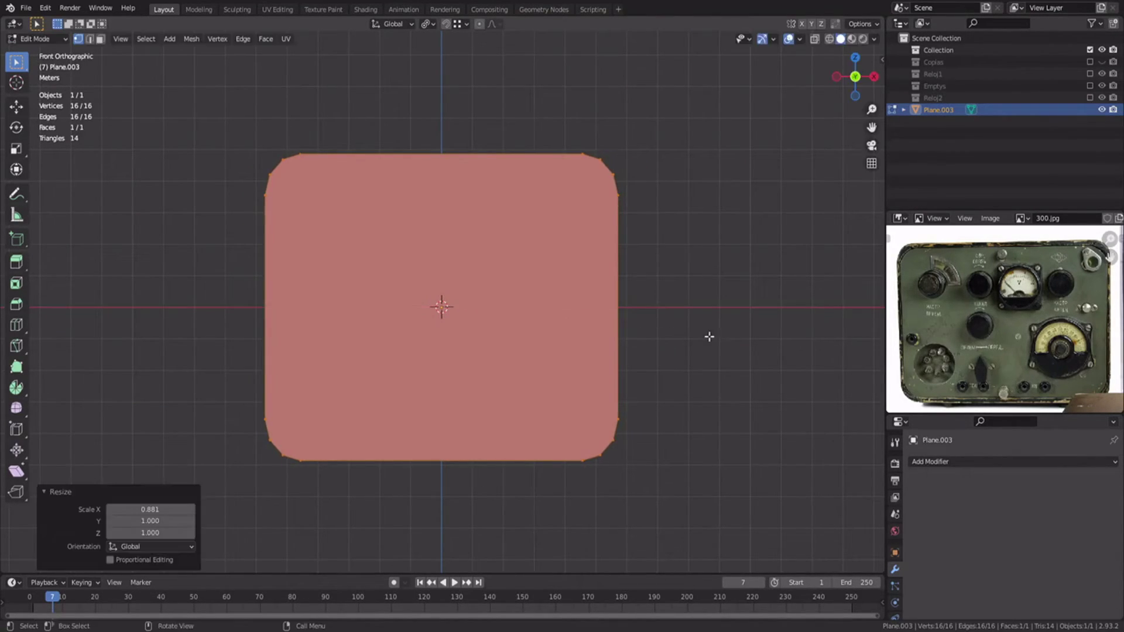
- Try to divide the rounded plate into a grid by connecting its opposite corner vertices, and undo the connections
click(288, 200)
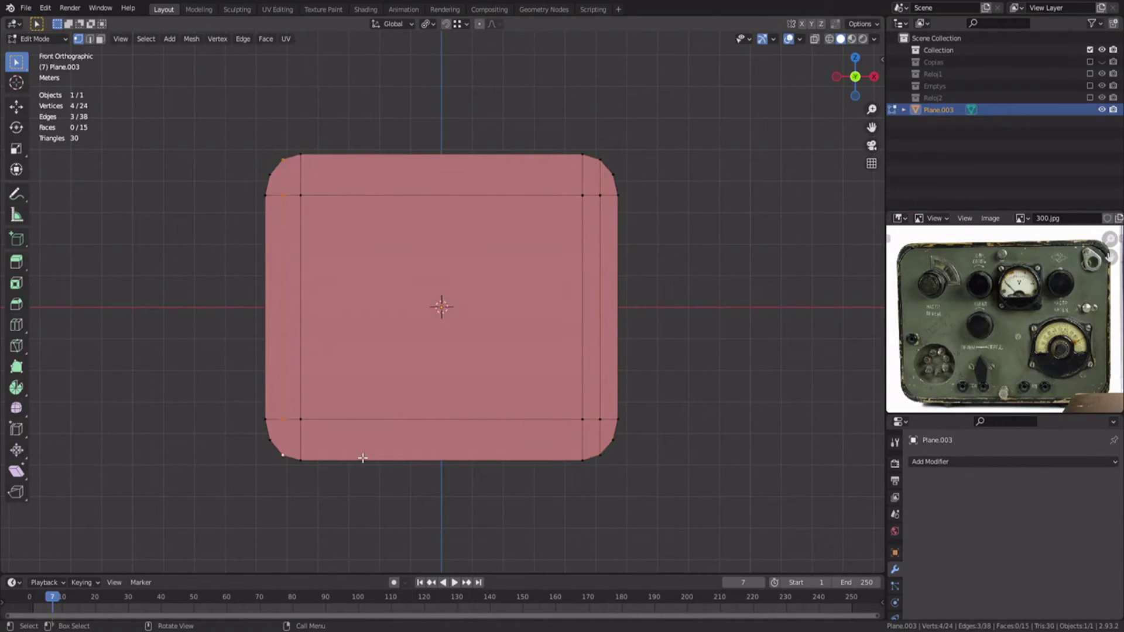
click(465, 178)
right_click(465, 178)
key(ctrl+z)
key(ctrl+z)
key(ctrl+z)
key(ctrl+z)
key(ctrl+z)
key(ctrl+z)
key(ctrl+z)
key(ctrl+z)
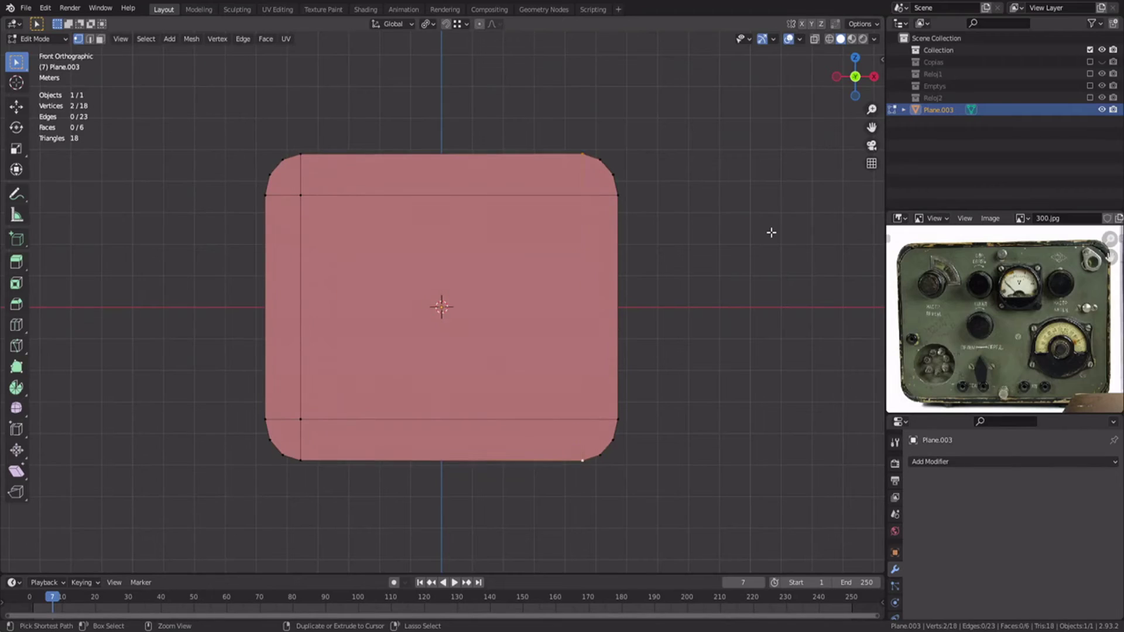
- Inset the plate's face by about 0.31 m and connect opposite vertices of the inner outline into a grid
key(i)
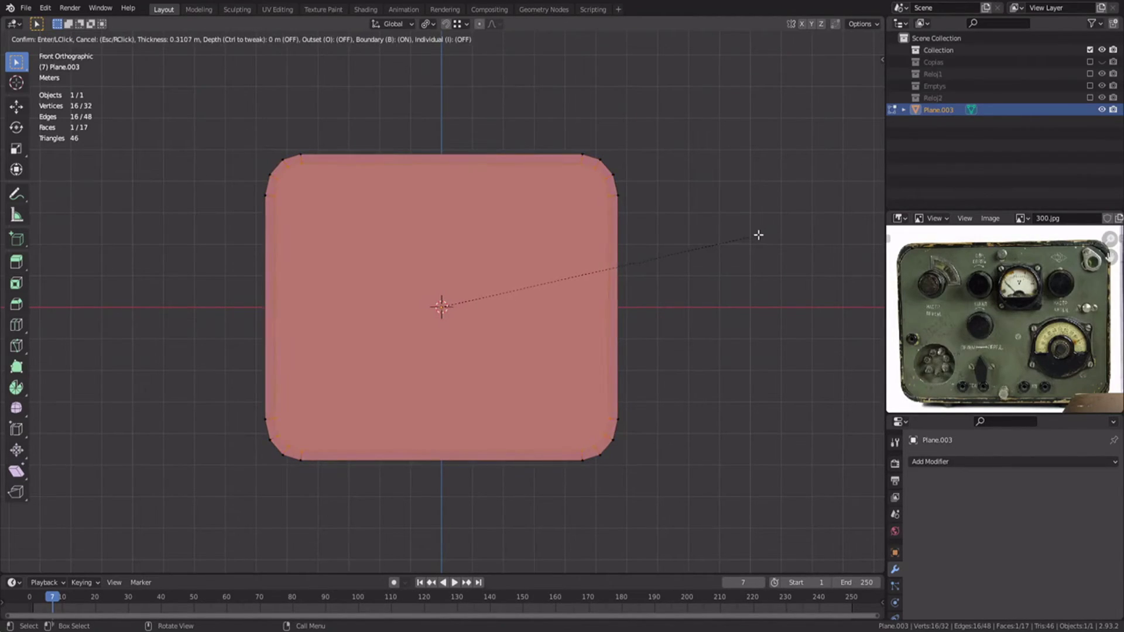
click(760, 234)
click(581, 164)
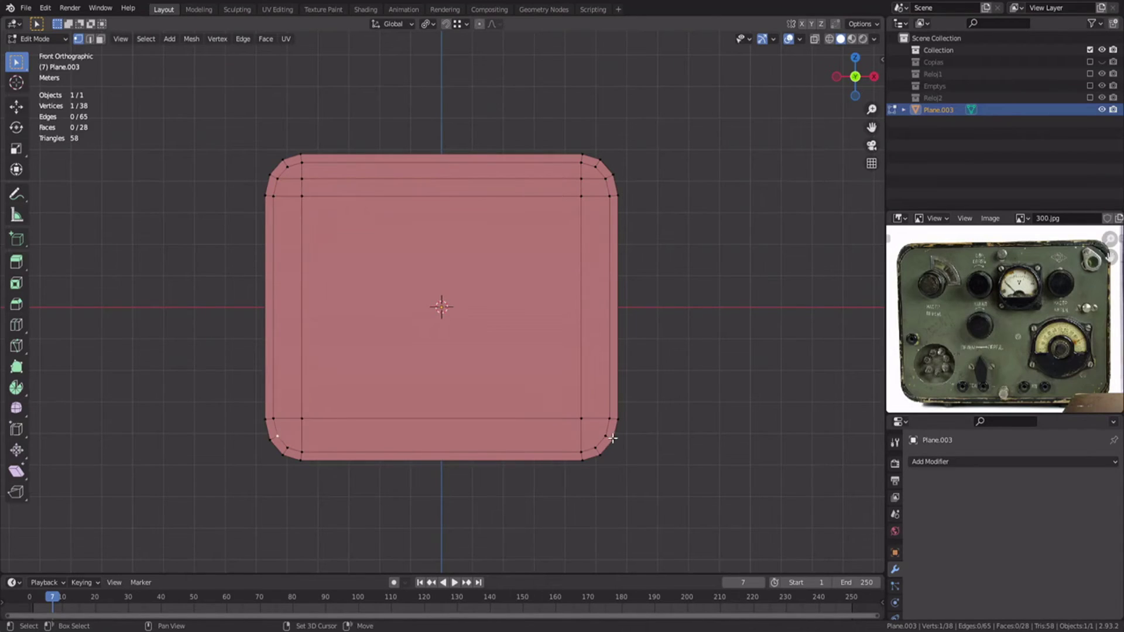
- Add evenly spaced loop cuts across the plate in both directions and give it a level 2 subdivision
key(ctrl+r)
scroll(499, 237, up, 7)
click(499, 237)
key(ctrl+r)
click(553, 275)
key(Tab)
key(ctrl+2)
middle_drag(542, 283, 524, 283)
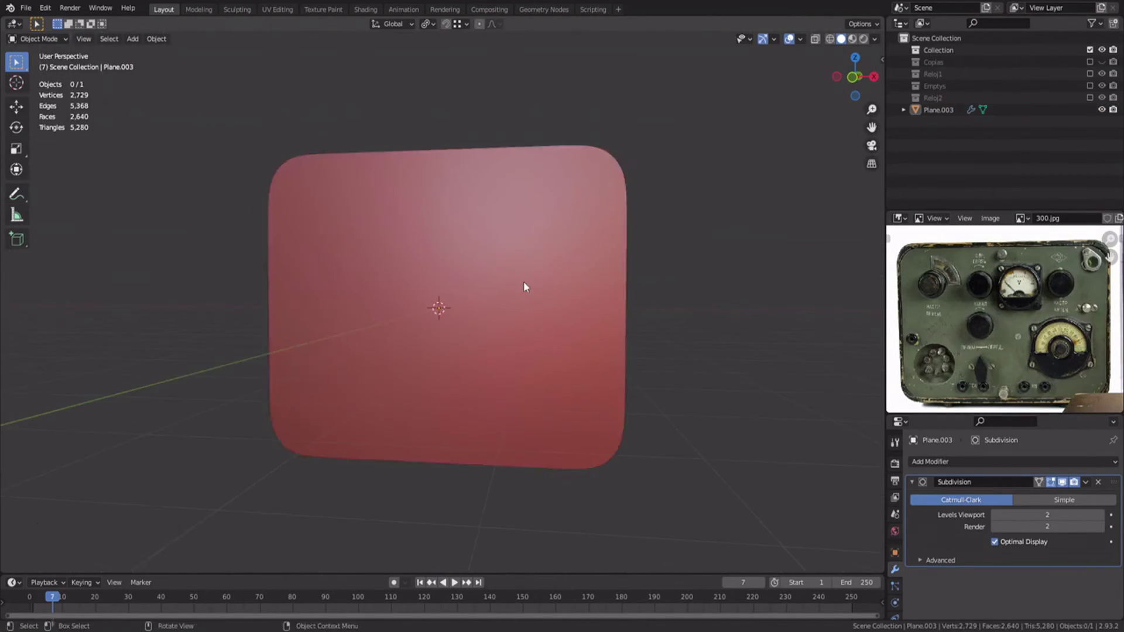
key(KP_1)
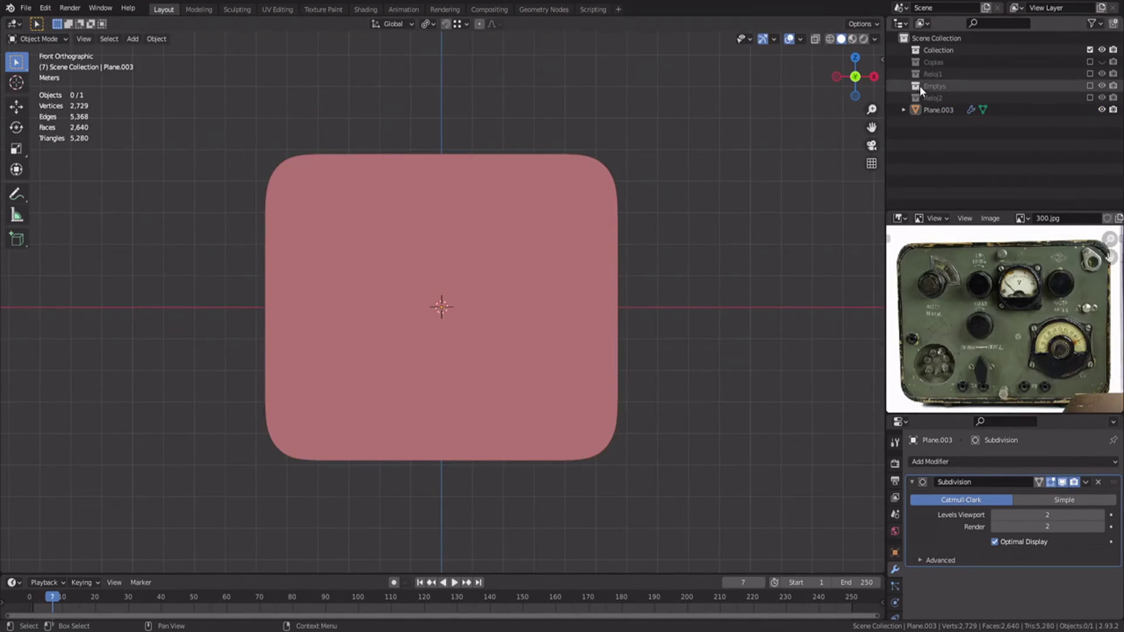
- Bring back the Reloj1 dial to compare it with the plate, then hide the plate and include the Emptys collection
click(1089, 74)
middle_drag(581, 220, 416, 289)
key(KP_1)
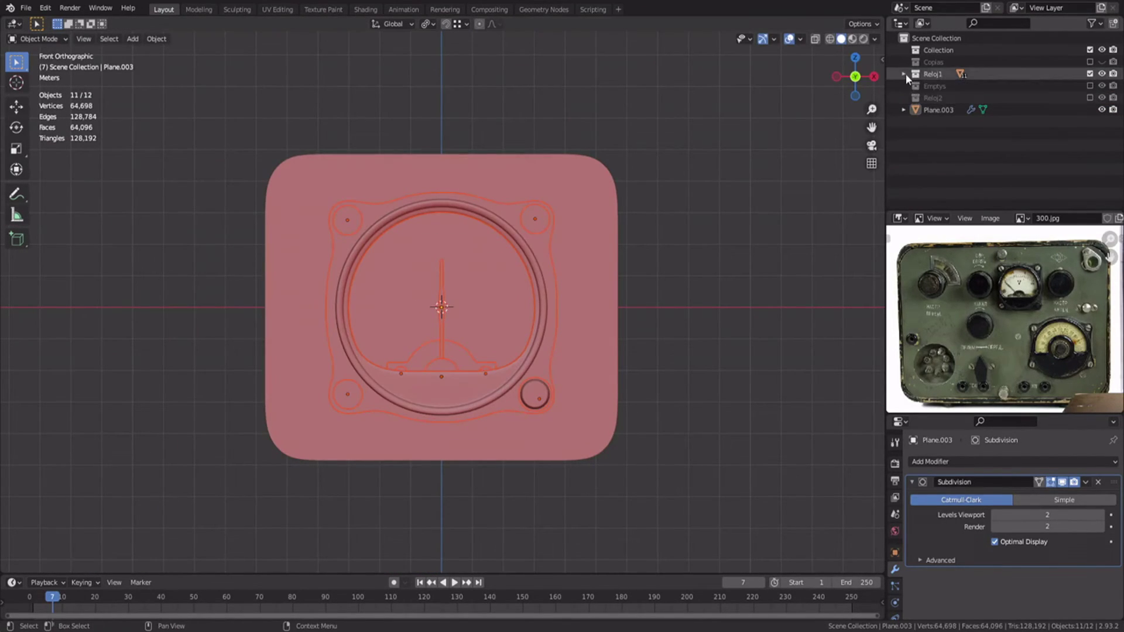
click(1101, 110)
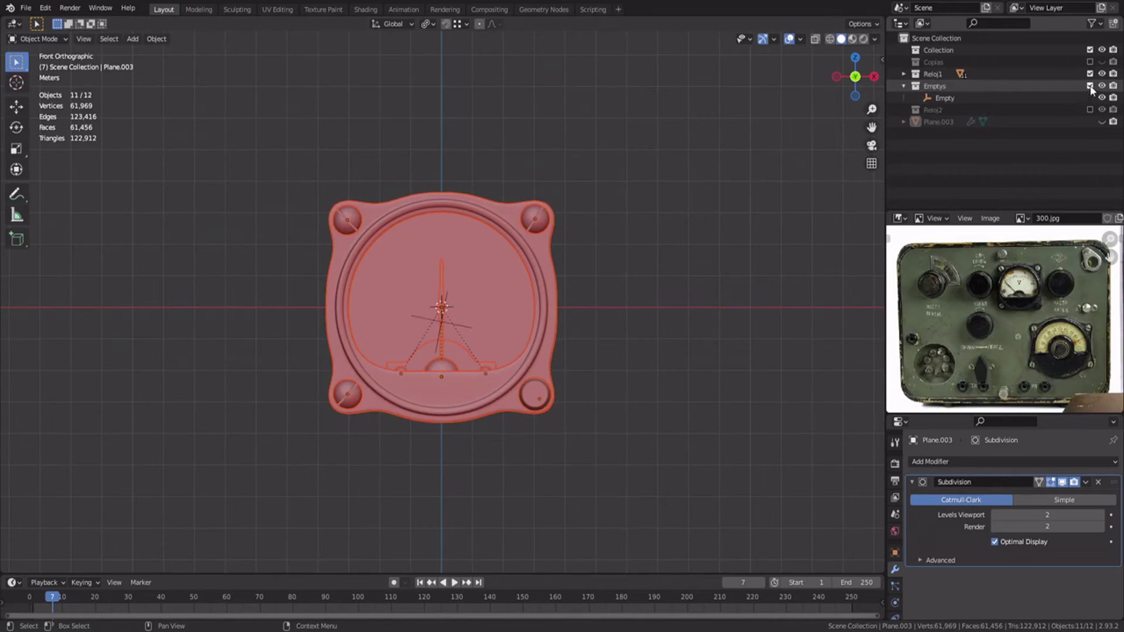
- Select Reloj1's upper corner screw and view Reloj2 over the first dial before excluding Reloj2 again
middle_drag(585, 281, 512, 315)
click(532, 246)
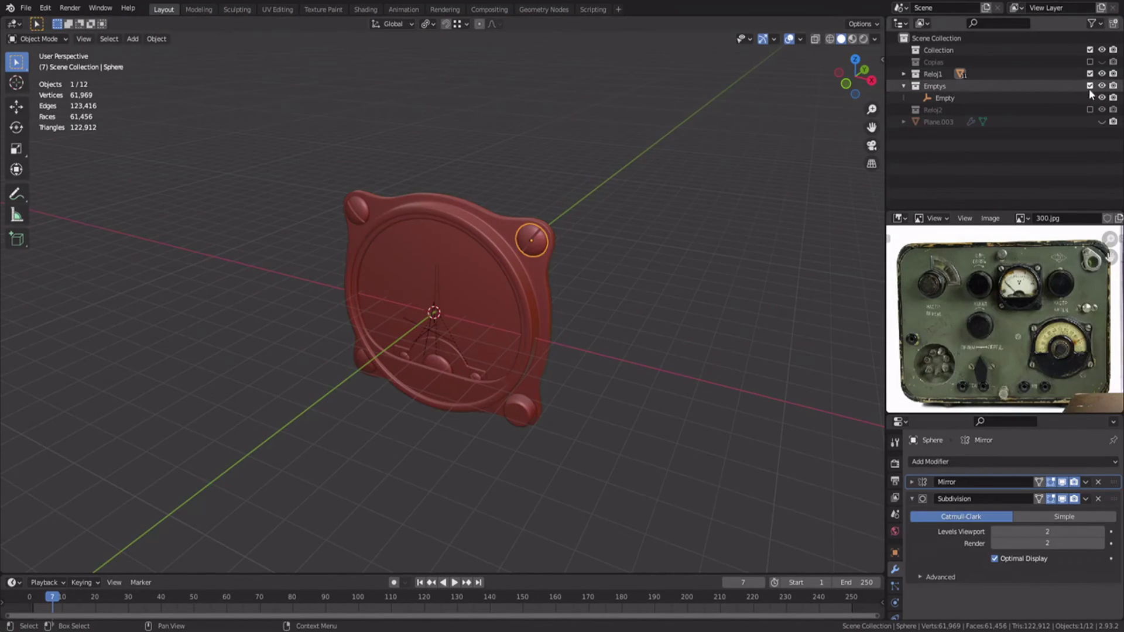
click(1089, 109)
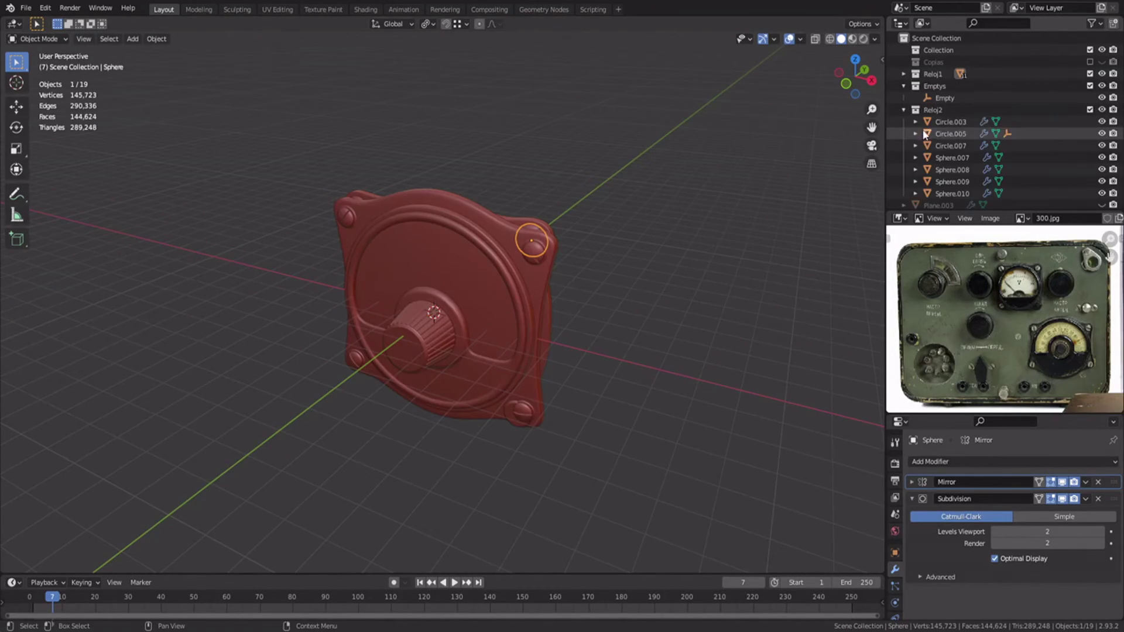
click(903, 86)
click(1090, 98)
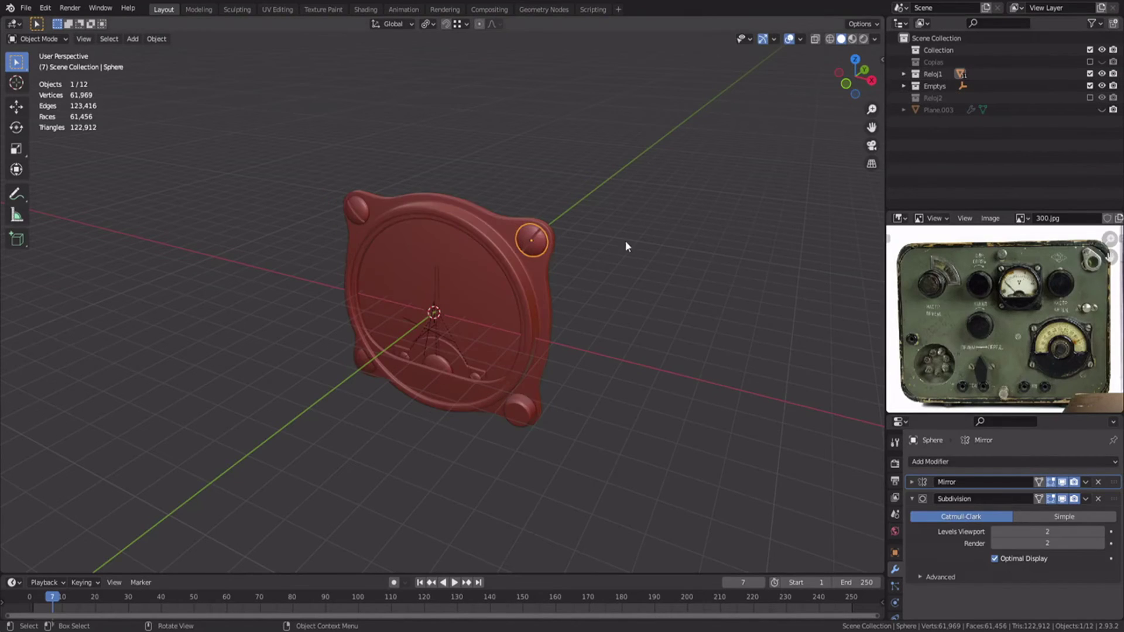
key(g)
right_click(674, 196)
key(s)
right_click(635, 222)
- Check Reloj1's body, screws and existing empty by selecting them, and exclude the Emptys collection
click(545, 288)
middle_drag(546, 289, 548, 266)
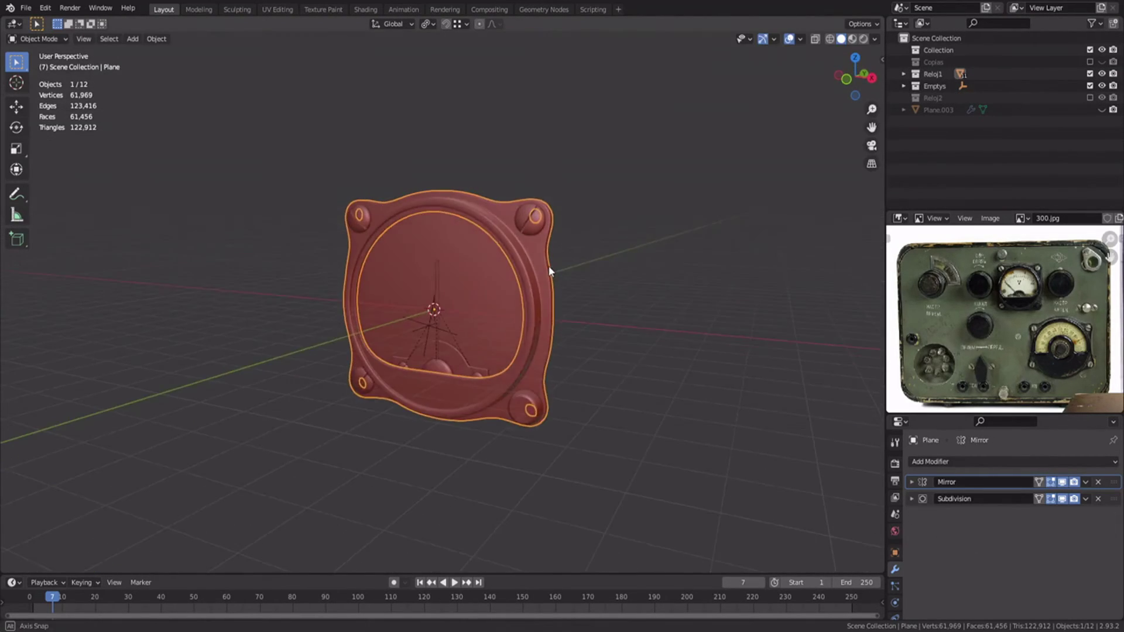
scroll(548, 266, up, 2)
click(576, 198)
shift+click(325, 183)
middle_drag(562, 458, 464, 346)
click(463, 346)
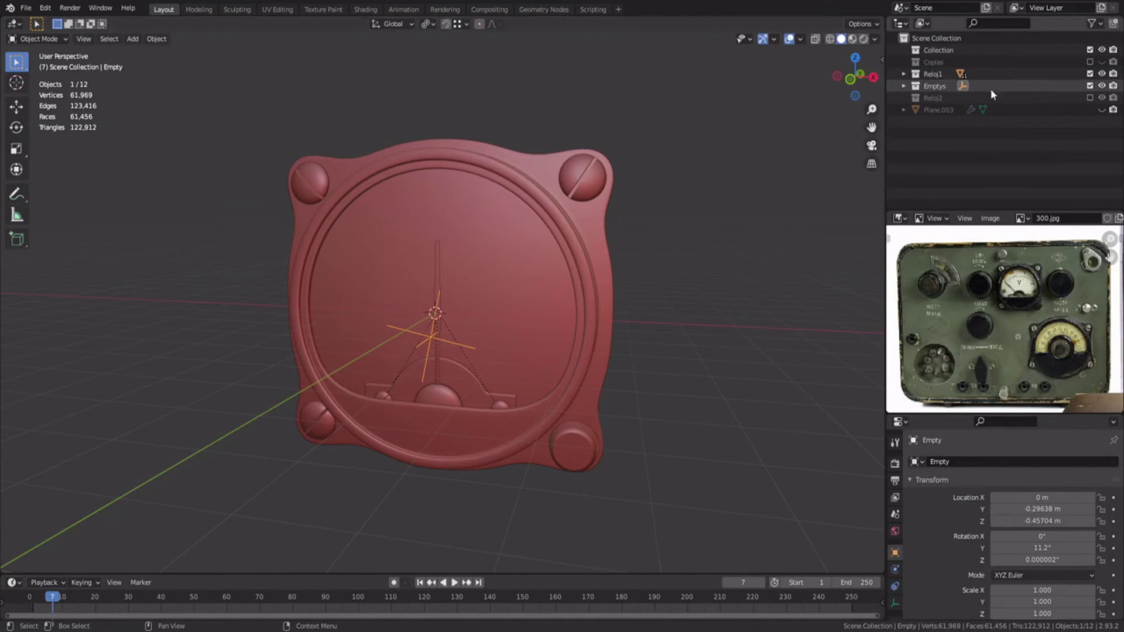
click(1090, 85)
- Add an empty at the centre of the first dial and rename it EmptyReloj1
key(KP_1)
key(shift+a)
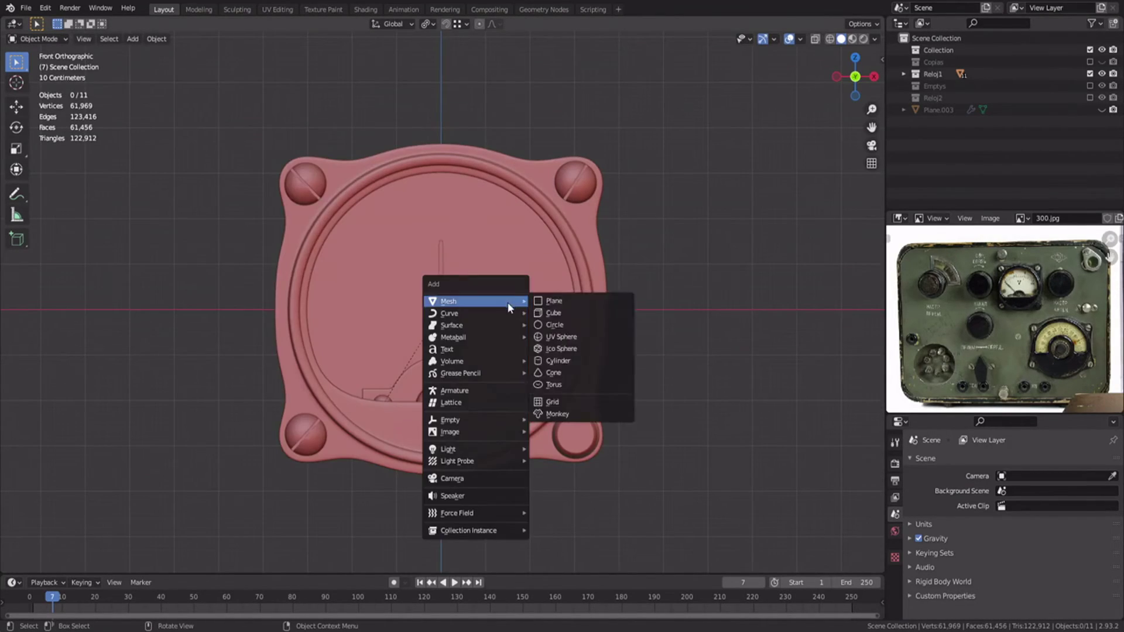
mouse_move(464, 420)
click(562, 419)
click(958, 110)
text(EmptyReloj)
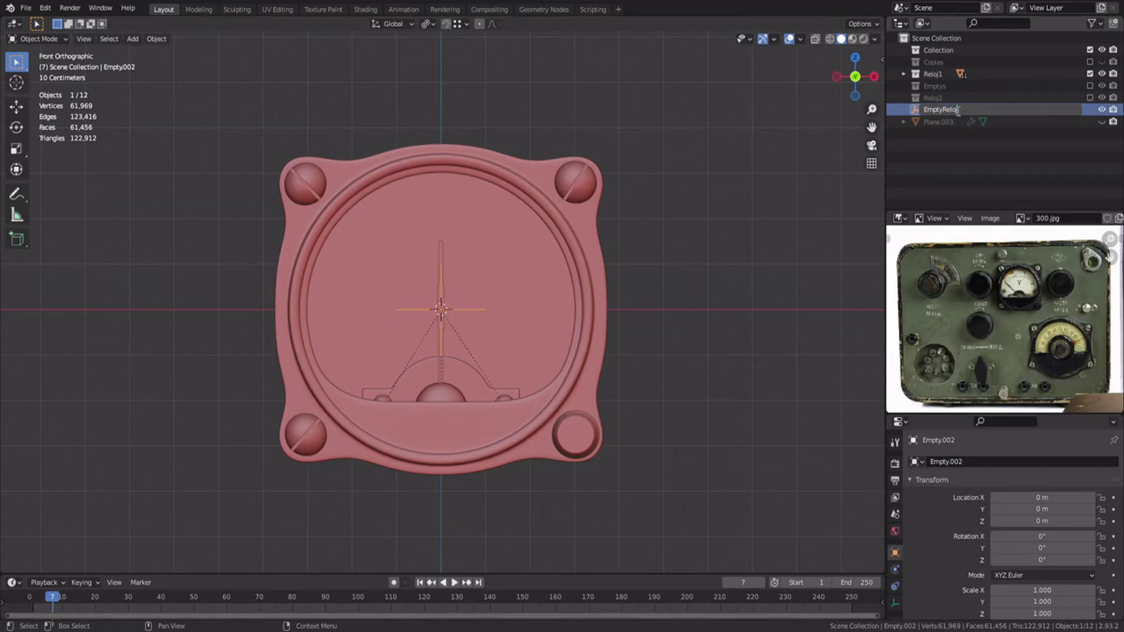
text(1)
key(Return)
- Parent all of Reloj1's parts to EmptyReloj1, keeping their transforms, and leave only the empty selected
key(ctrl+p)
click(480, 304)
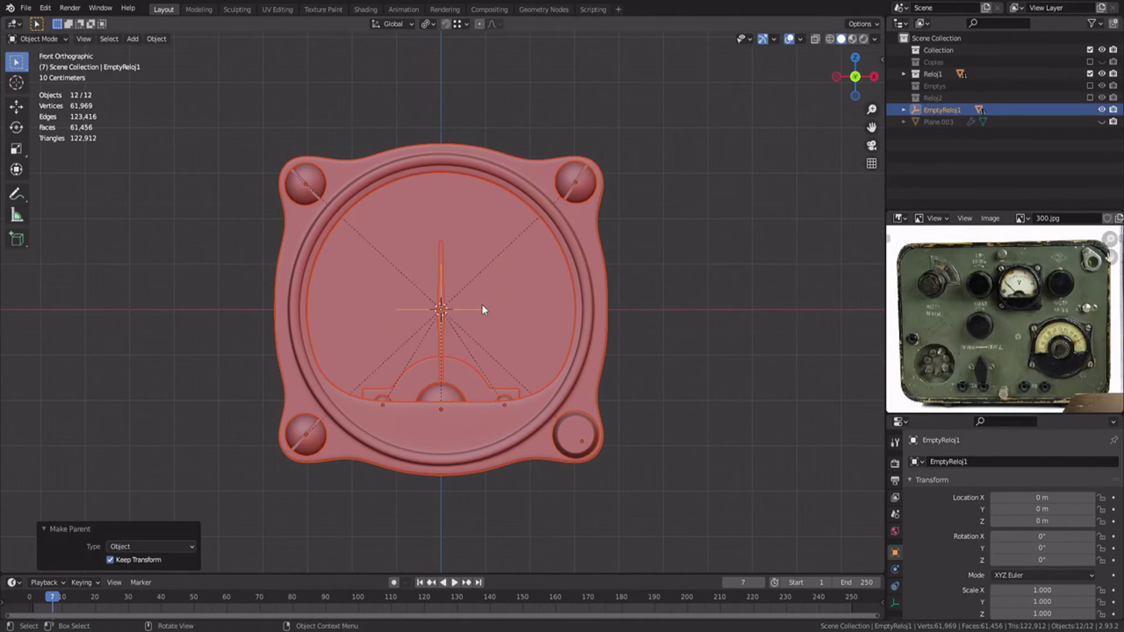
click(441, 310)
middle_drag(440, 309, 747, 245)
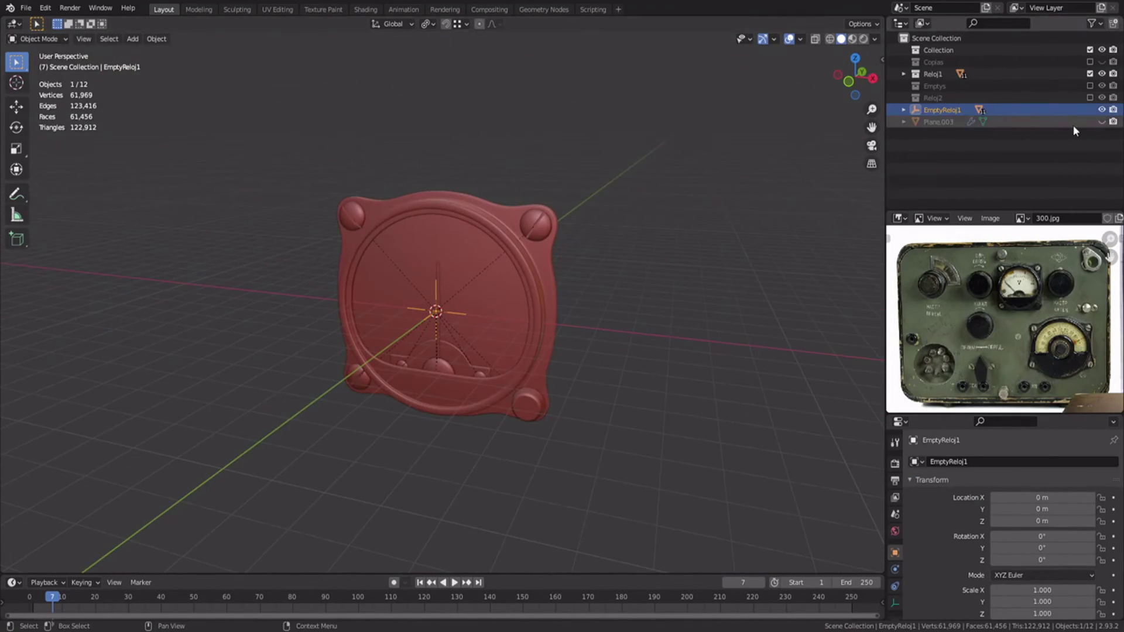
- Show the plate, scale EmptyReloj1 to about 0.479 and move it about -1.79 m along Y, in front of the plate
click(1102, 122)
key(KP_1)
key(s)
click(507, 314)
middle_drag(505, 315, 469, 355)
key(g)
key(y)
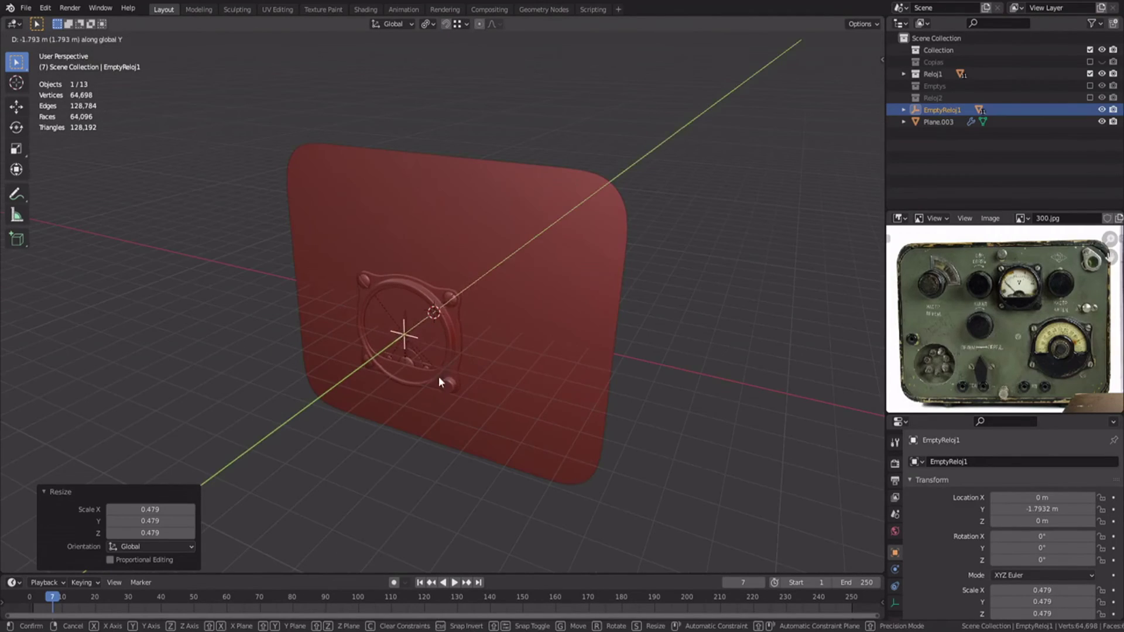
click(439, 378)
- Place EmptyReloj1 in the plate's upper middle at about X 0.49 m, Z 1.44 m, with a scale of about 0.412
key(KP_1)
key(g)
click(474, 315)
key(s)
click(536, 296)
key(g)
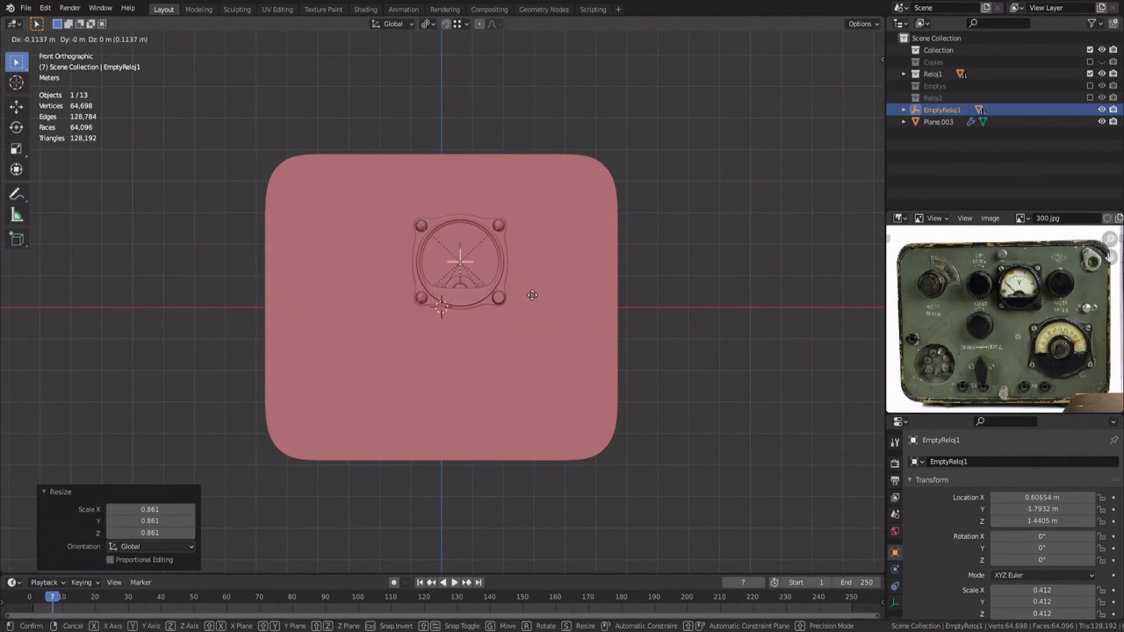
click(533, 296)
- Move EmptyReloj1 back along Y to 0 m, snapping to the increment
middle_drag(532, 295, 418, 353)
scroll(439, 328, up, 2)
key(g)
key(y)
ctrl+click(487, 261)
- Fit EmptyReloj1's depth to the plate's front surface in a side wireframe view, at about Y -0.22 m
key(KP_3)
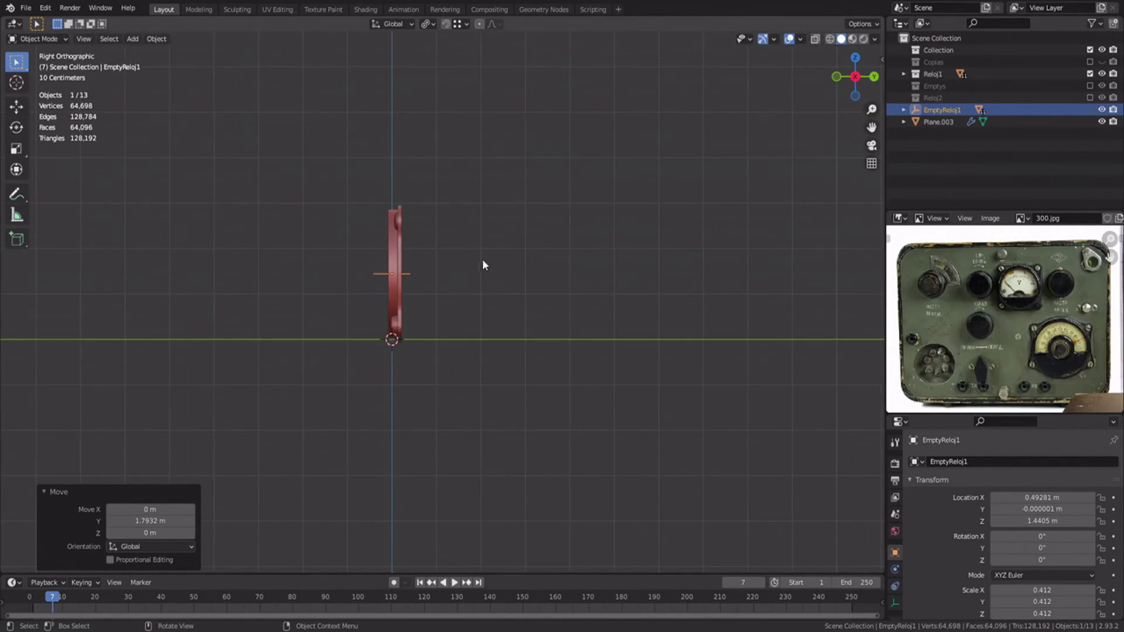
key(shift+z)
shift+middle_drag(420, 215, 486, 263)
scroll(486, 263, up, 3)
key(g)
key(y)
click(469, 266)
shift+middle_drag(478, 347, 446, 419)
scroll(446, 419, up, 9)
key(g)
key(y)
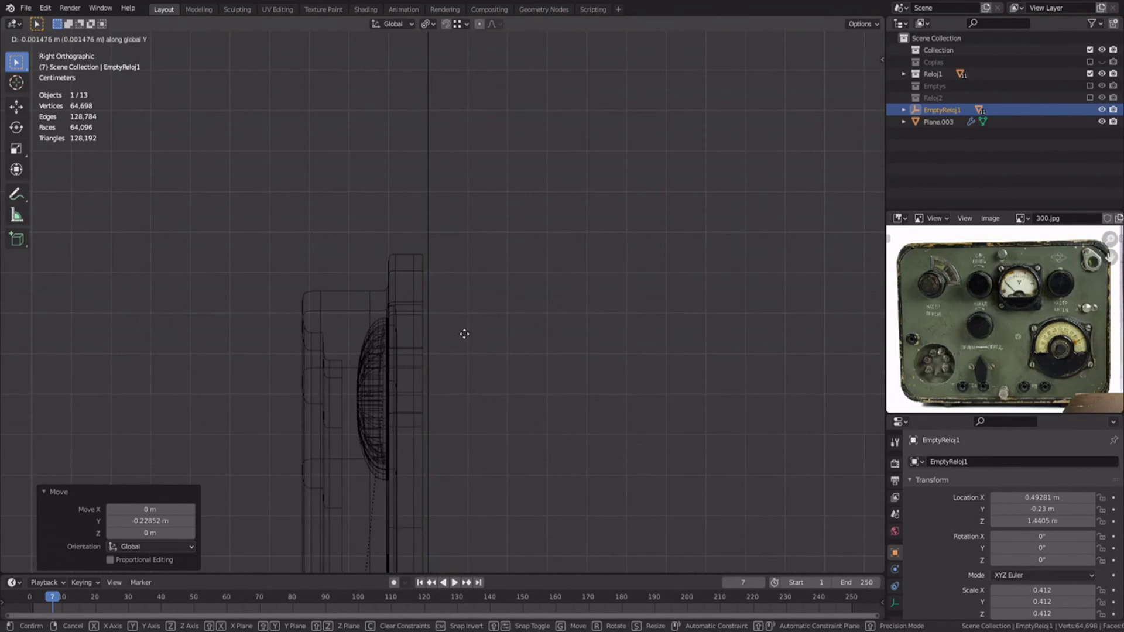
click(469, 336)
click(470, 337)
- Return to solid shading, save the file and move EmptyReloj1 into the Emptys collection
scroll(470, 337, down, 8)
key(shift+z)
mouse_move(404, 351)
middle_down()
mouse_move(498, 374)
mouse_move(469, 354)
middle_up()
scroll(498, 374, down, 4)
key(ctrl+s)
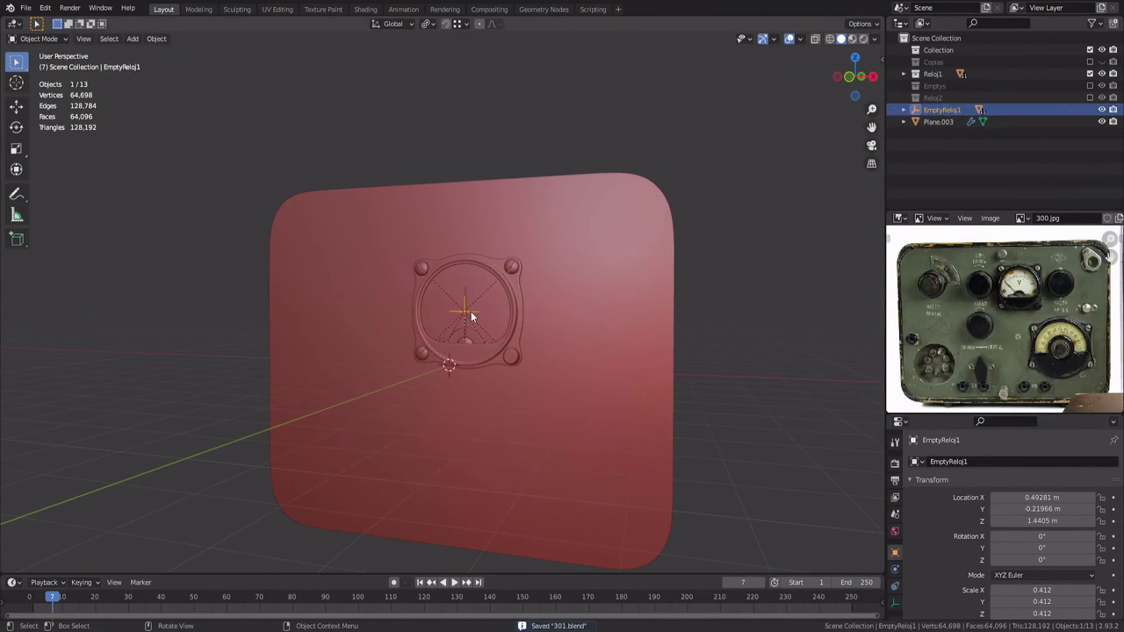
key(m)
click(451, 370)
- Exclude the Reloj1 collection, include Reloj2 and hide the plate
middle_drag(549, 287, 592, 275)
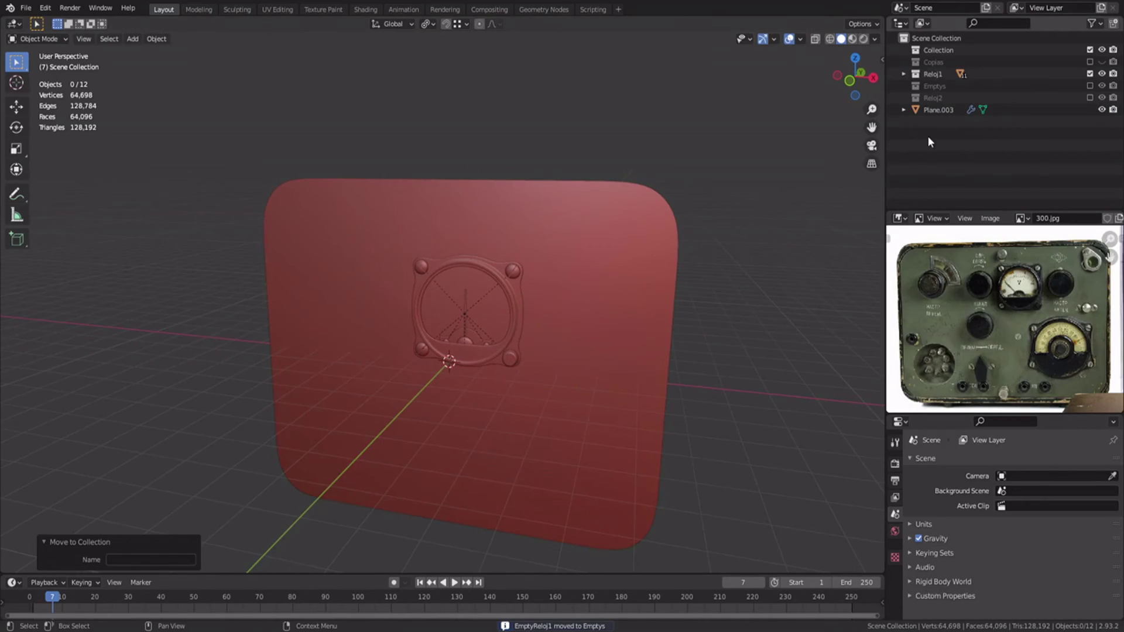
click(1087, 73)
click(1087, 97)
click(1101, 109)
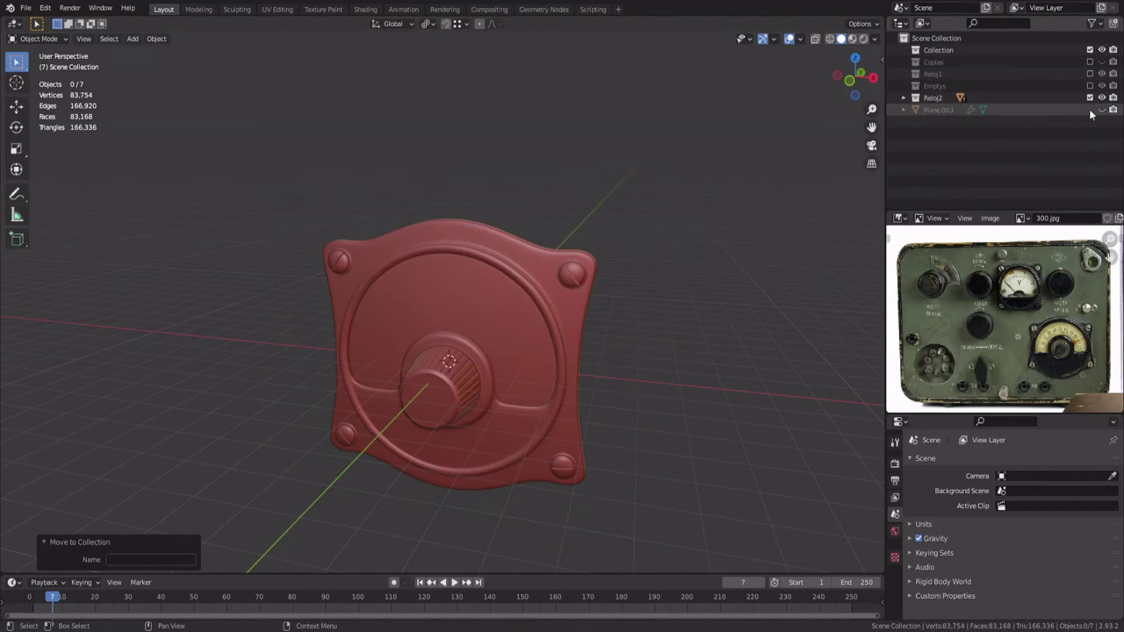
- Select Reloj2's central knob and snap the 3D cursor to it
key(KP_1)
click(469, 374)
scroll(498, 339, up, 3)
key(shift+s)
click(502, 400)
middle_drag(510, 401, 452, 426)
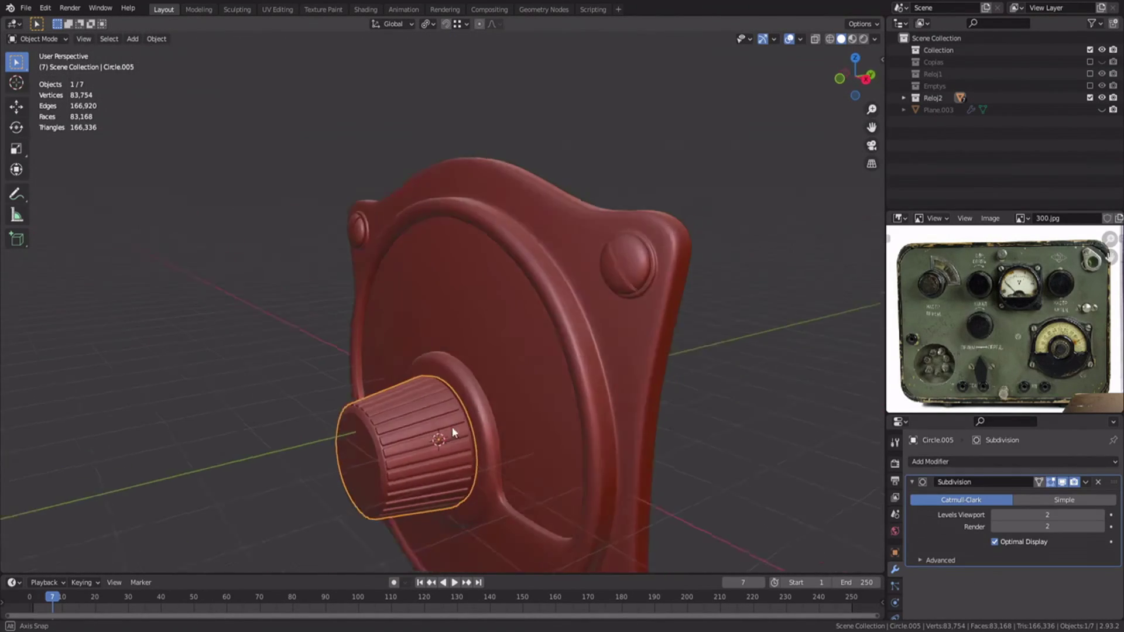
- Add an empty at the 3D cursor on the second dial's knob and rename it EmptyReloj2
key(KP_1)
key(shift+a)
mouse_move(482, 387)
click(533, 386)
double_click(963, 109)
text(EmptyReloj)
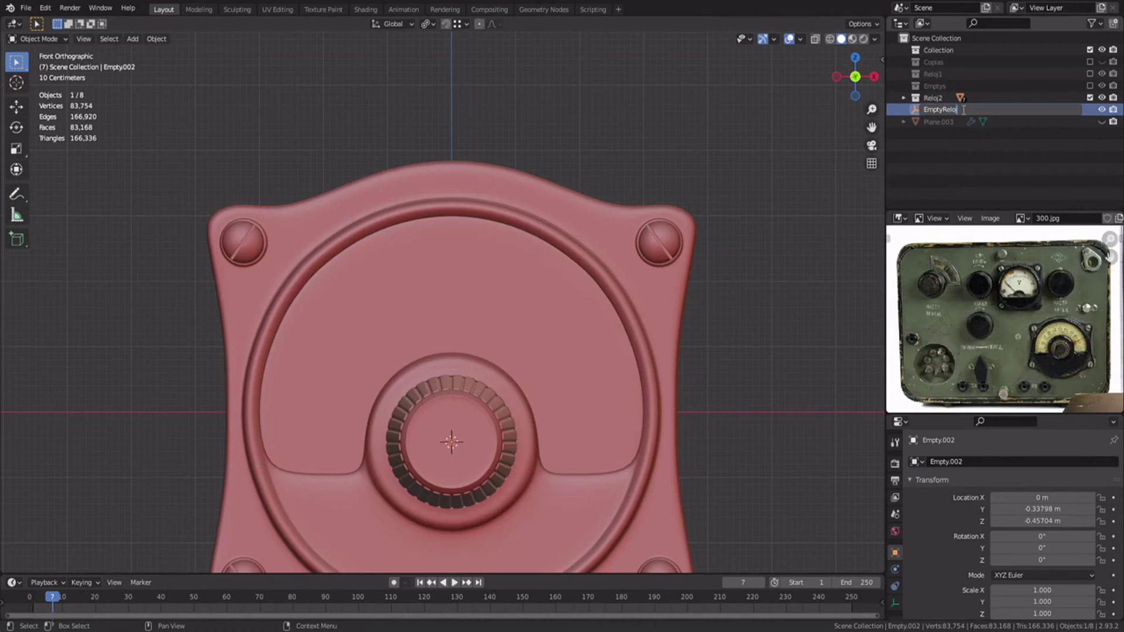
text(2)
key(Return)
- Parent all of Reloj2's parts to EmptyReloj2 and leave only the empty selected
scroll(469, 377, down, 2)
middle_drag(468, 377, 631, 291)
key(a)
key(ctrl+p)
click(535, 410)
click(436, 399)
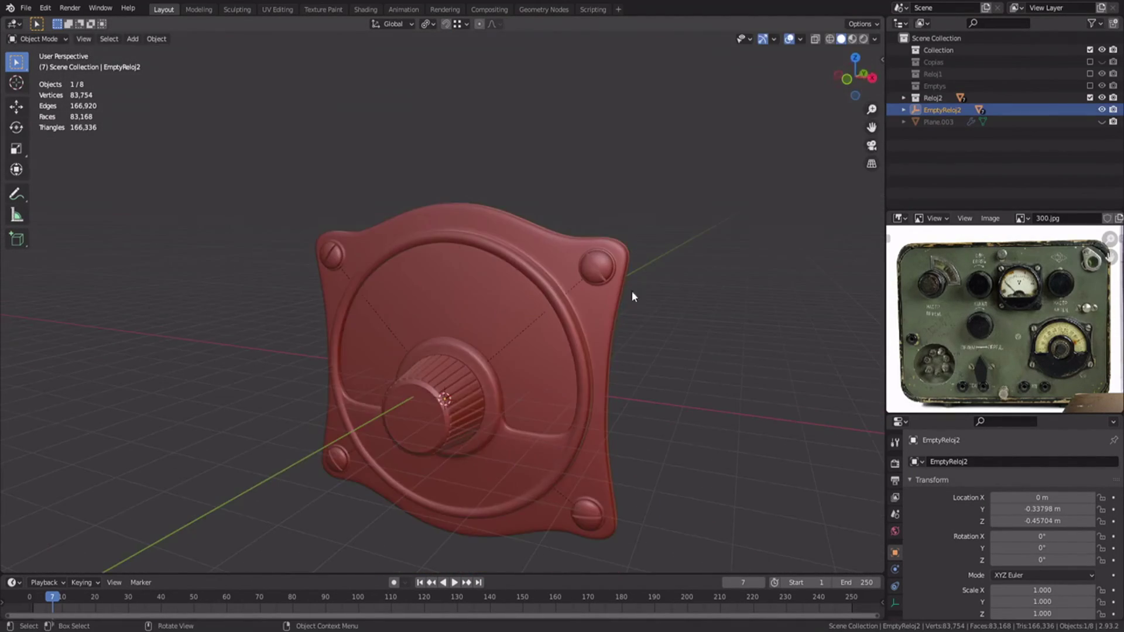
- Show the plate and the Reloj1 collection, select EmptyReloj2 and switch to a front wireframe view
click(1102, 122)
click(1089, 74)
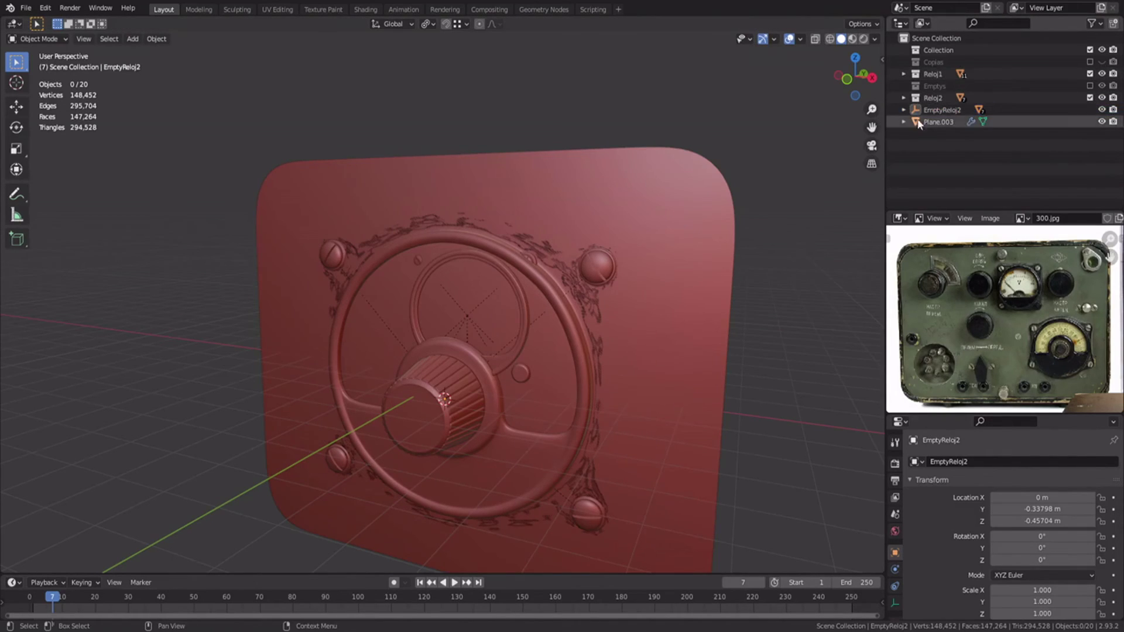
right_click(933, 111)
key(g)
right_click(591, 364)
key(KP_1)
key(shift+z)
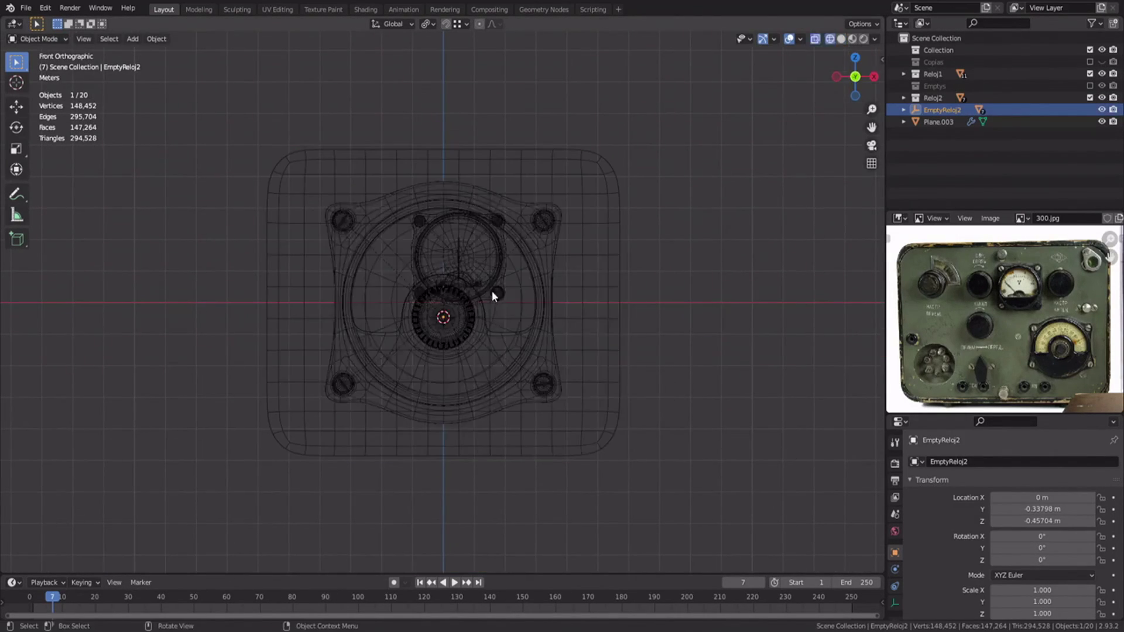
- Scale EmptyReloj2 to about 0.576 and place it in the plate's lower right at about X 2.99 m, Z -3.02 m
key(g)
click(562, 347)
key(s)
click(559, 360)
key(g)
click(544, 330)
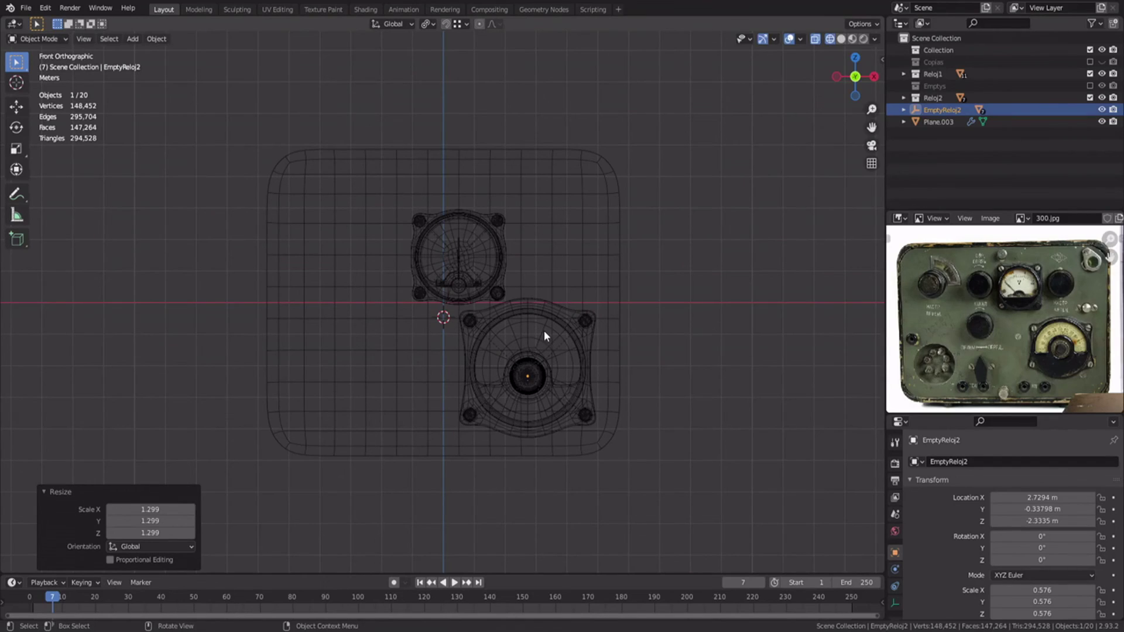
key(g)
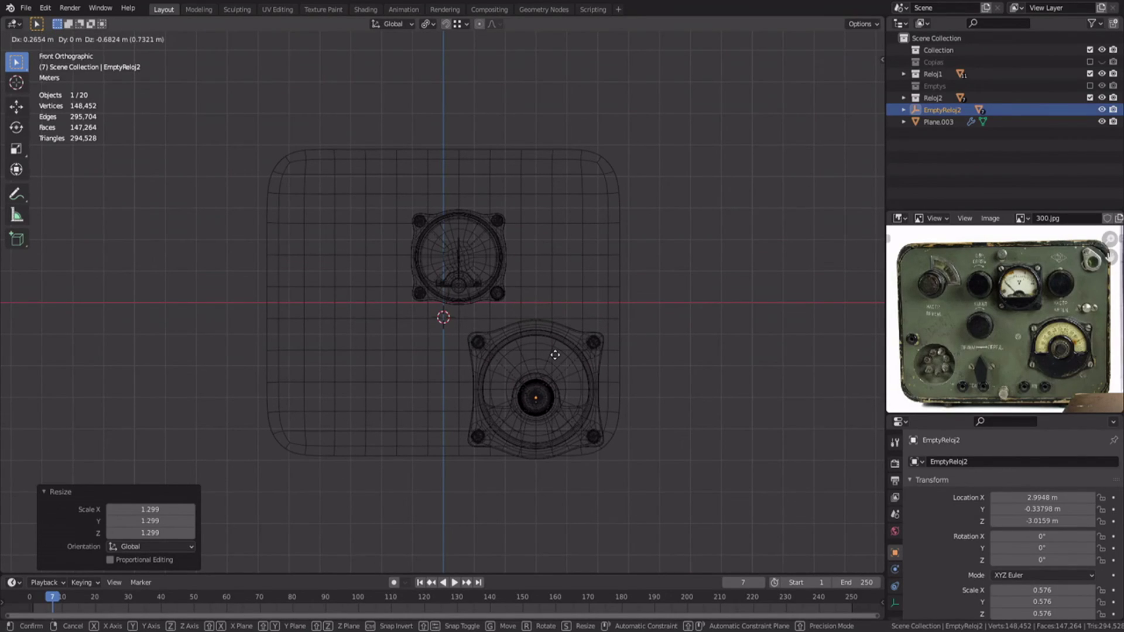
click(554, 351)
- Check the second dial's depth against the plate from the side in wireframe, and return to solid shading
key(KP_3)
key(z)
click(501, 356)
key(g)
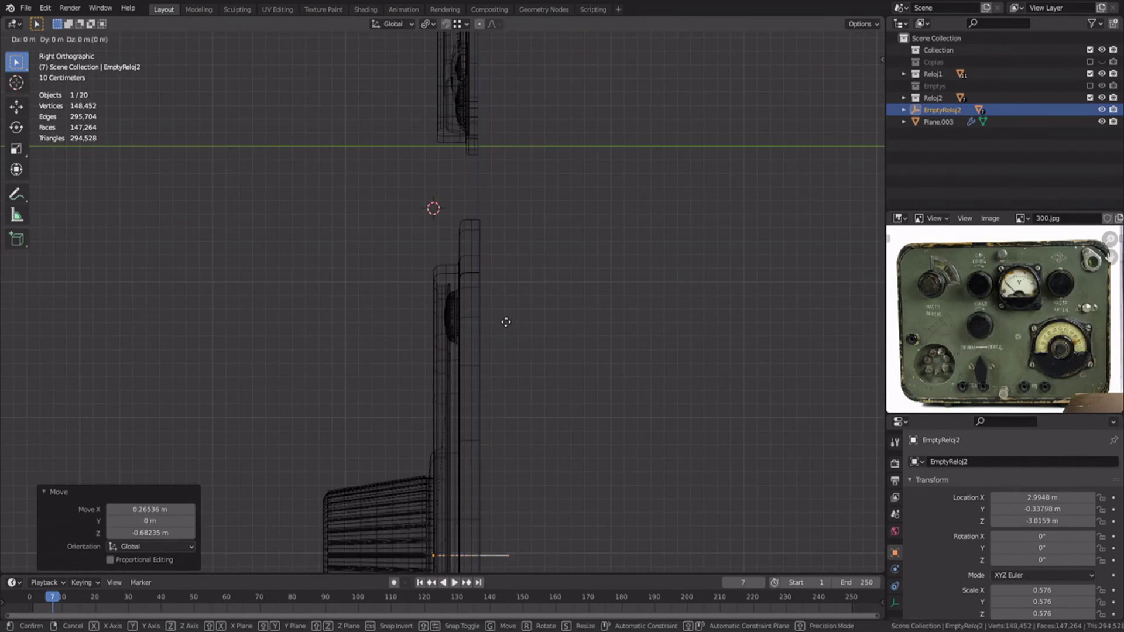
key(Escape)
key(shift+z)
- Select the plate and enlarge it slightly so both dials fit within its outline
click(454, 316)
key(KP_1)
key(KP_Decimal)
scroll(650, 341, down, 2)
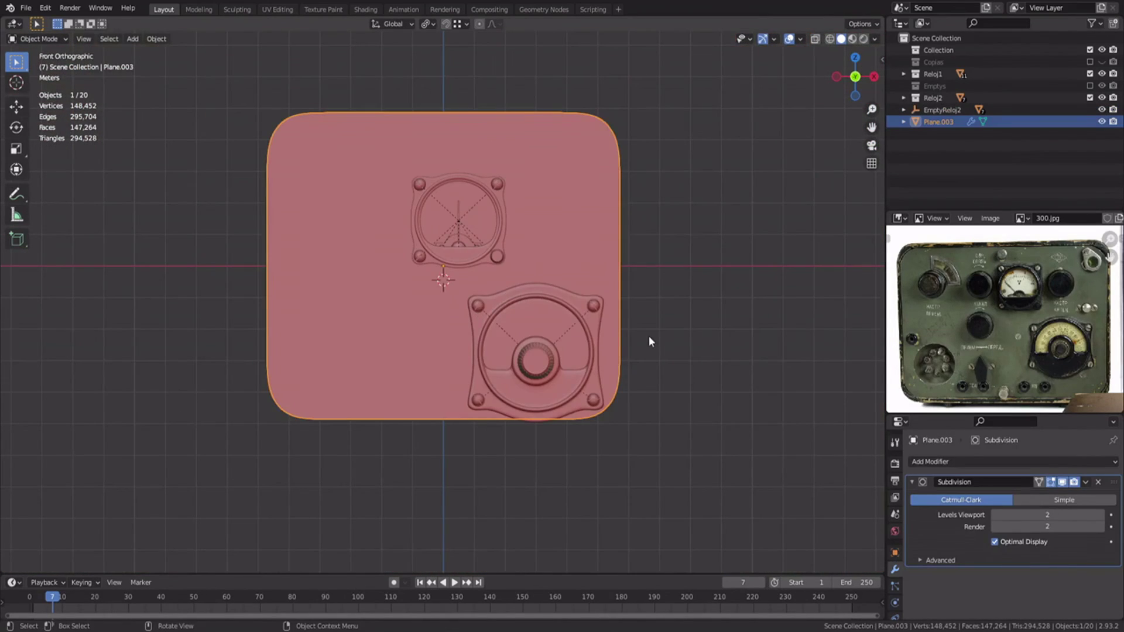
key(s)
click(667, 312)
- Try to lower the plate about 1.7 m along Z, and undo the move
key(g)
key(z)
click(647, 337)
key(g)
key(x)
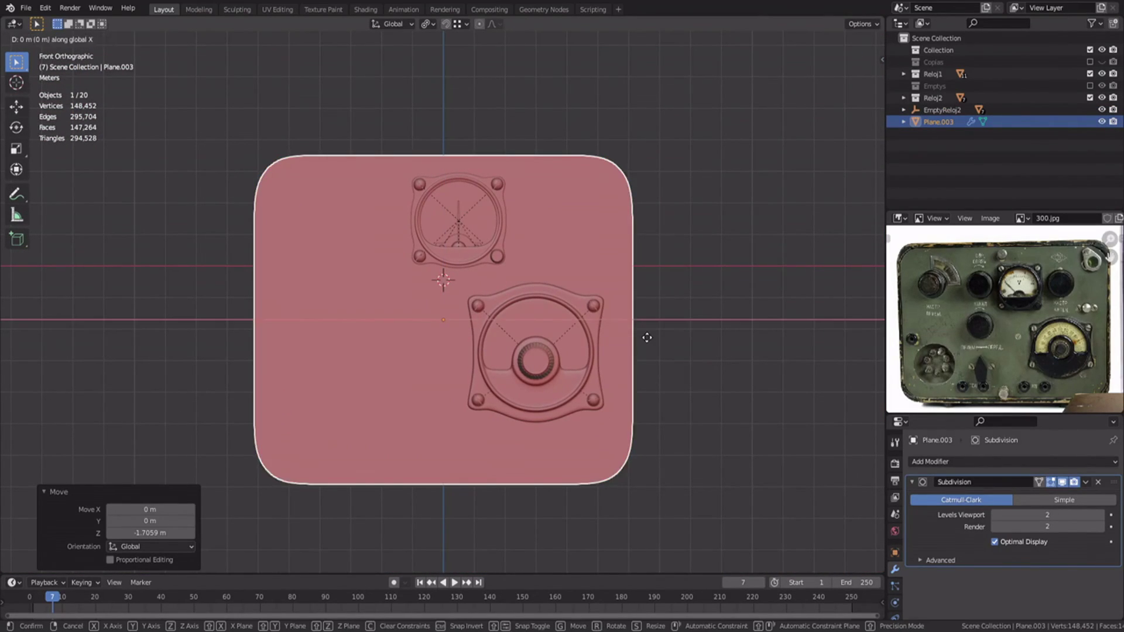
key(Escape)
key(ctrl+z)
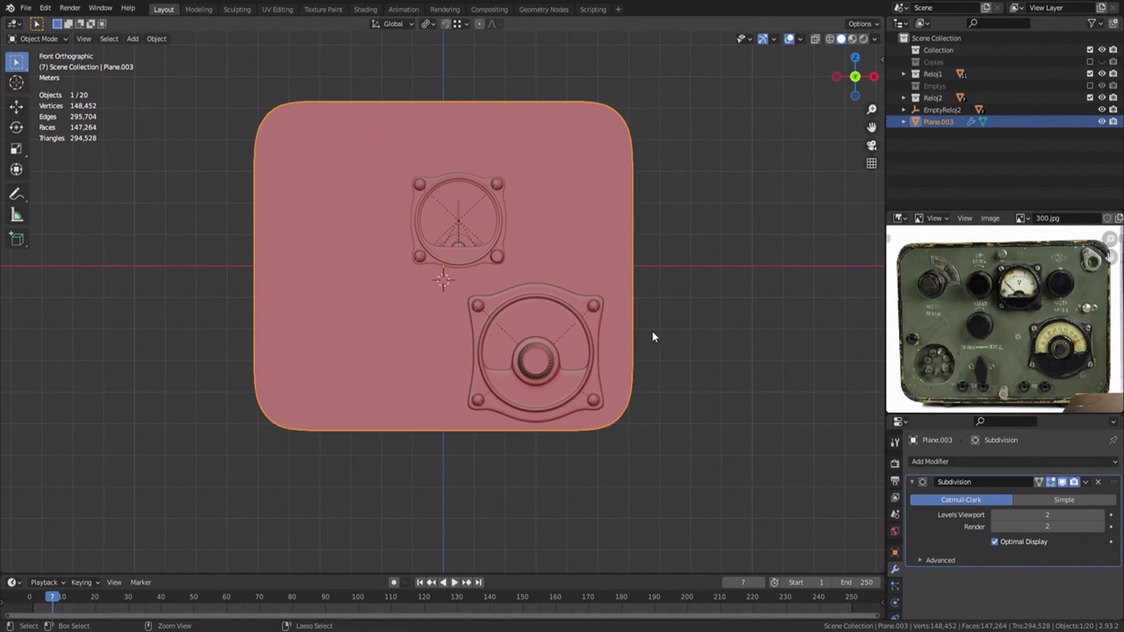
- Move EmptyReloj2 into the Emptys collection
click(951, 111)
key(m)
click(597, 338)
- Include the Emptys collection and move both dial empties up together, bringing EmptyReloj1 to about X 0.42 m, Z 2.62 m
click(904, 98)
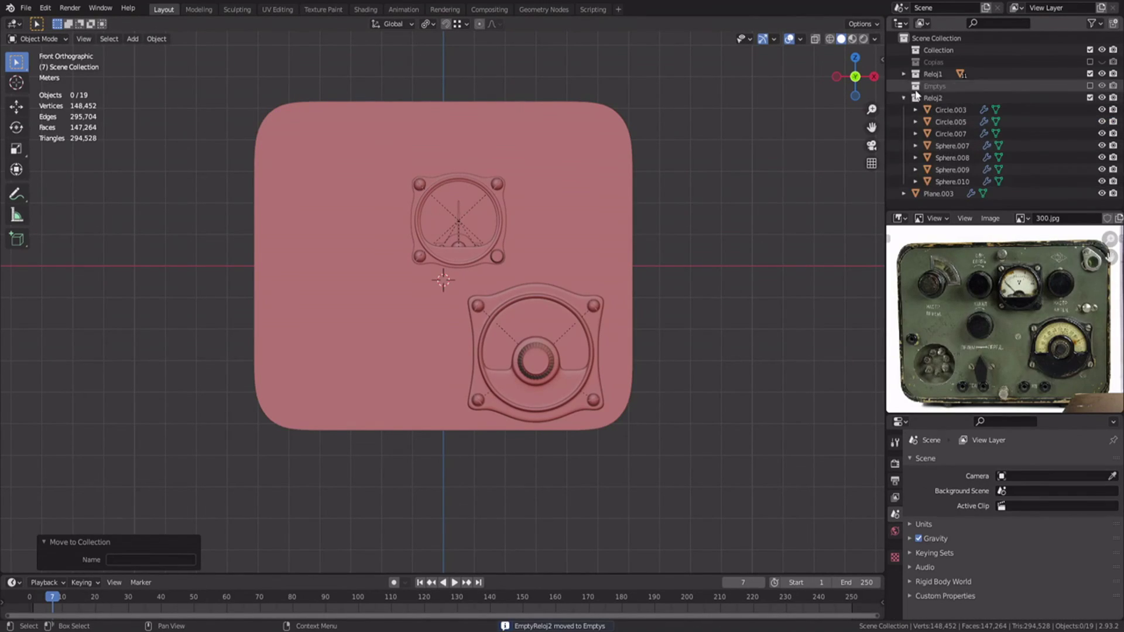
click(949, 97)
key(g)
key(z)
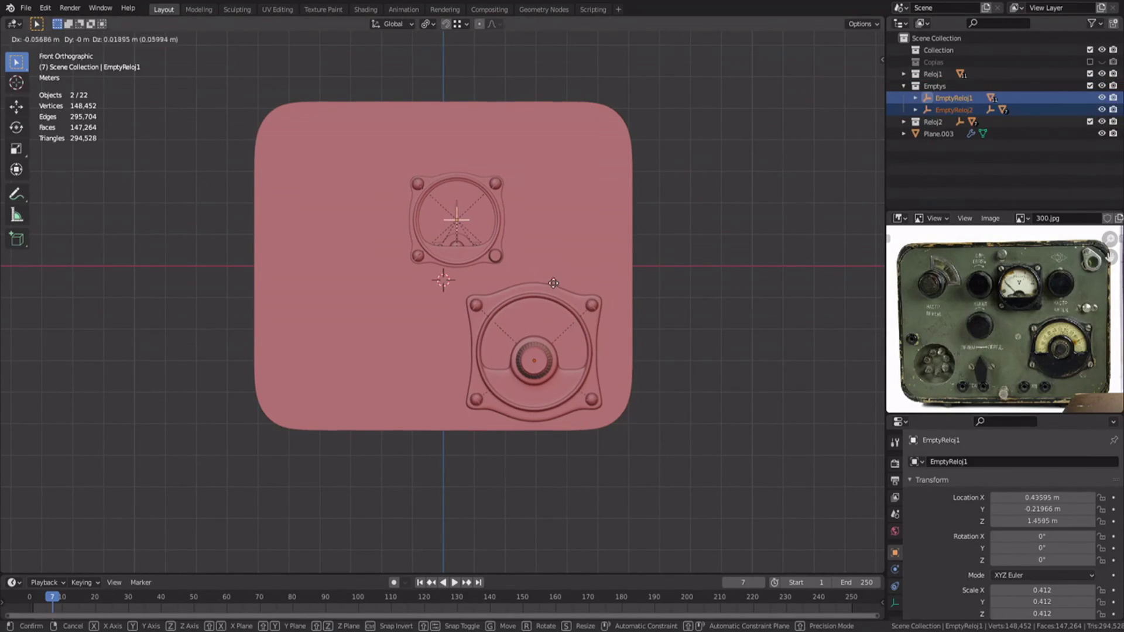
click(550, 249)
key(g)
key(x)
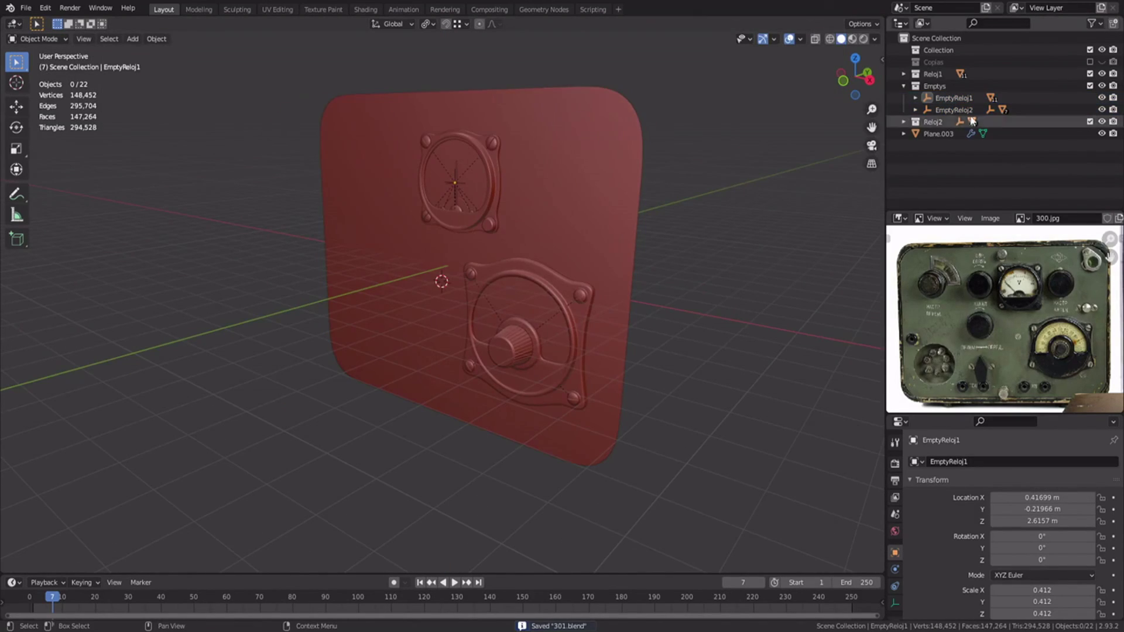
- Exclude the Emptys collection, check both dials on the plate against the reference photo and save the file
click(1090, 86)
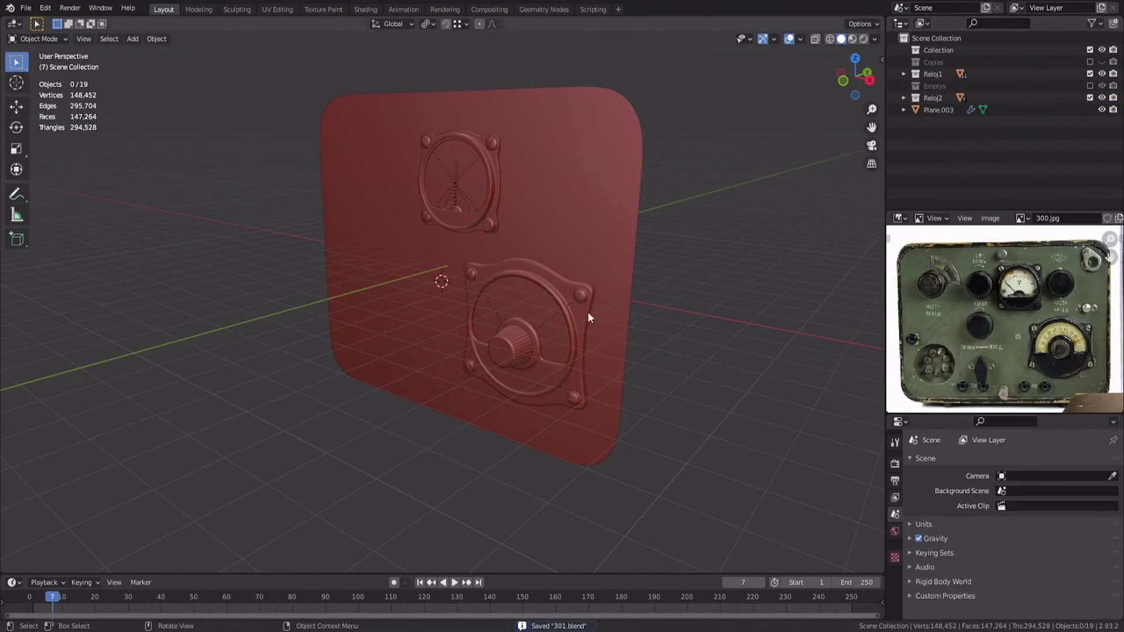
mouse_move(588, 311)
middle_down()
mouse_move(443, 235)
mouse_move(515, 247)
middle_up()
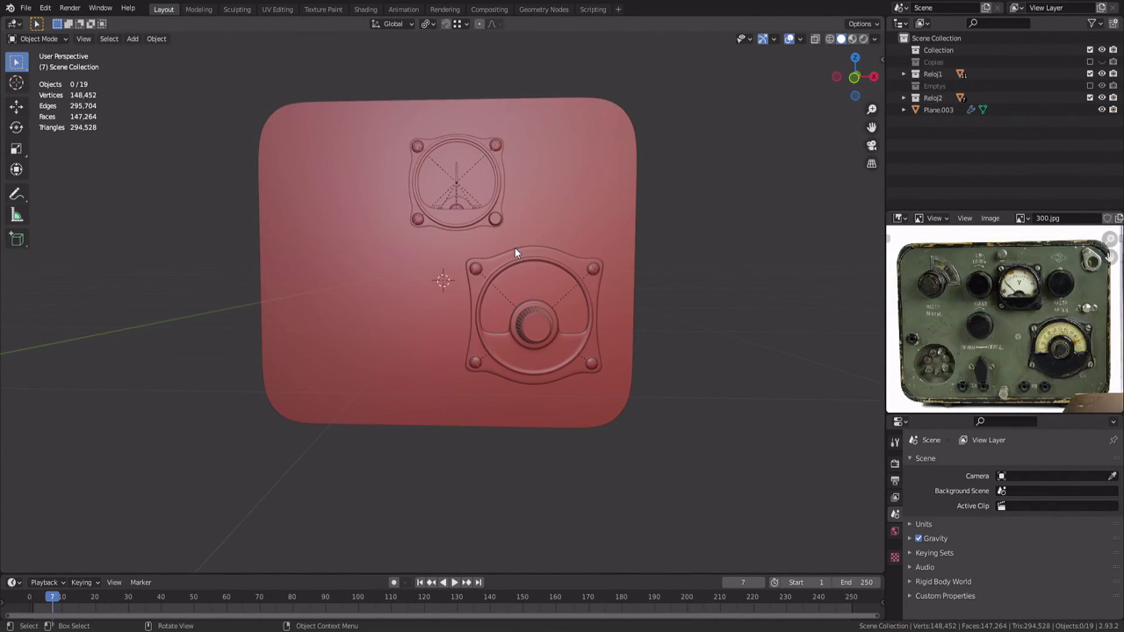
key(KP_1)
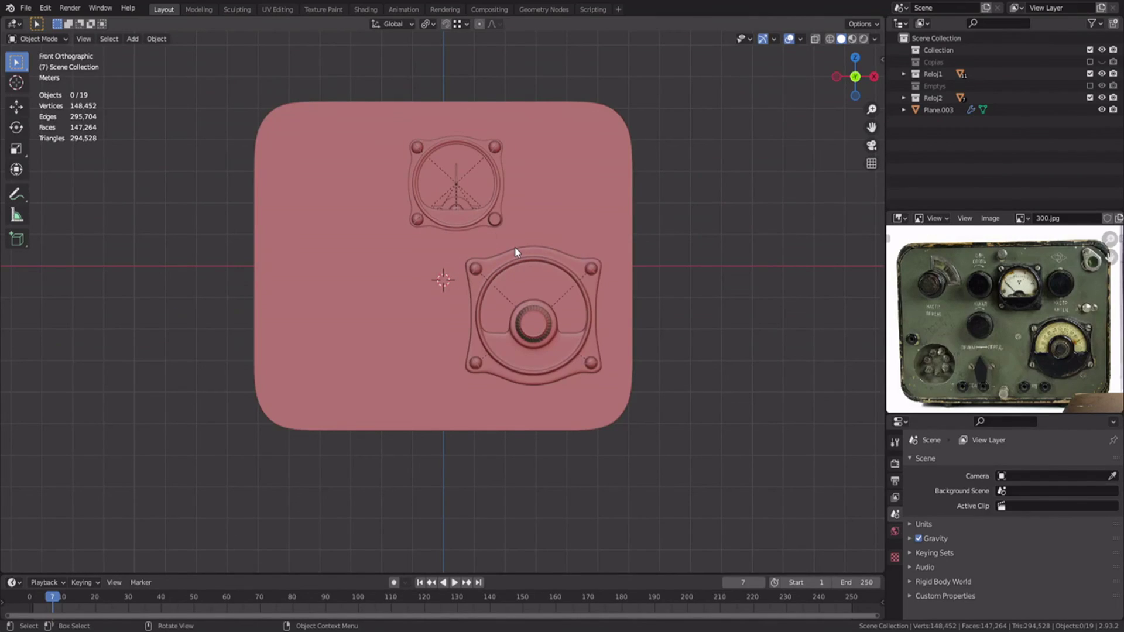
click(542, 317)
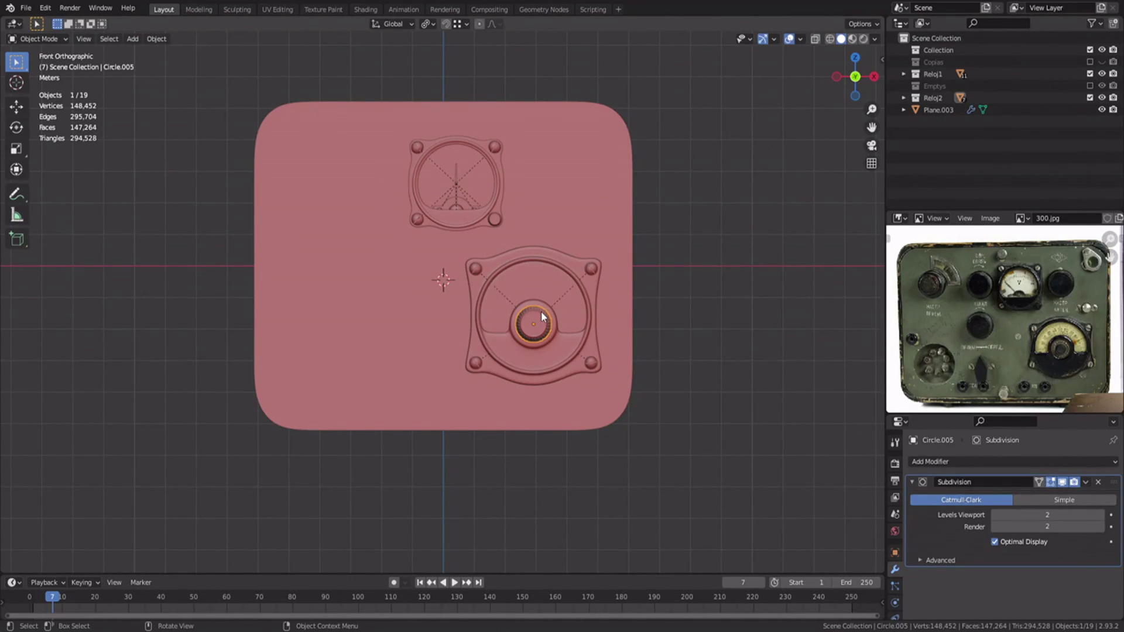
middle_drag(490, 324, 434, 294)
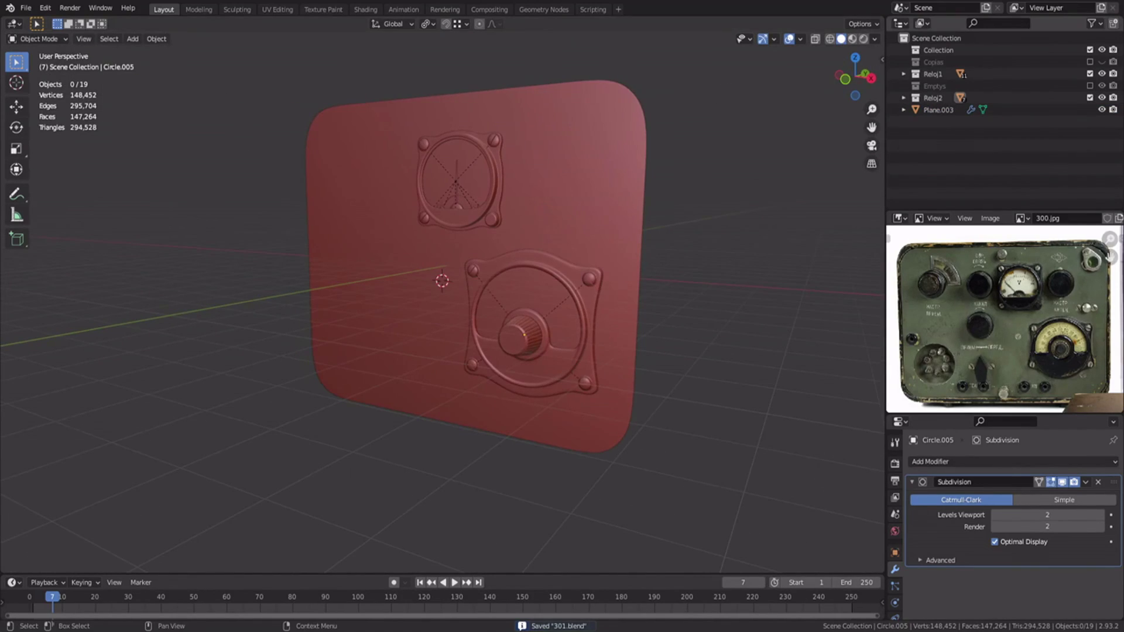